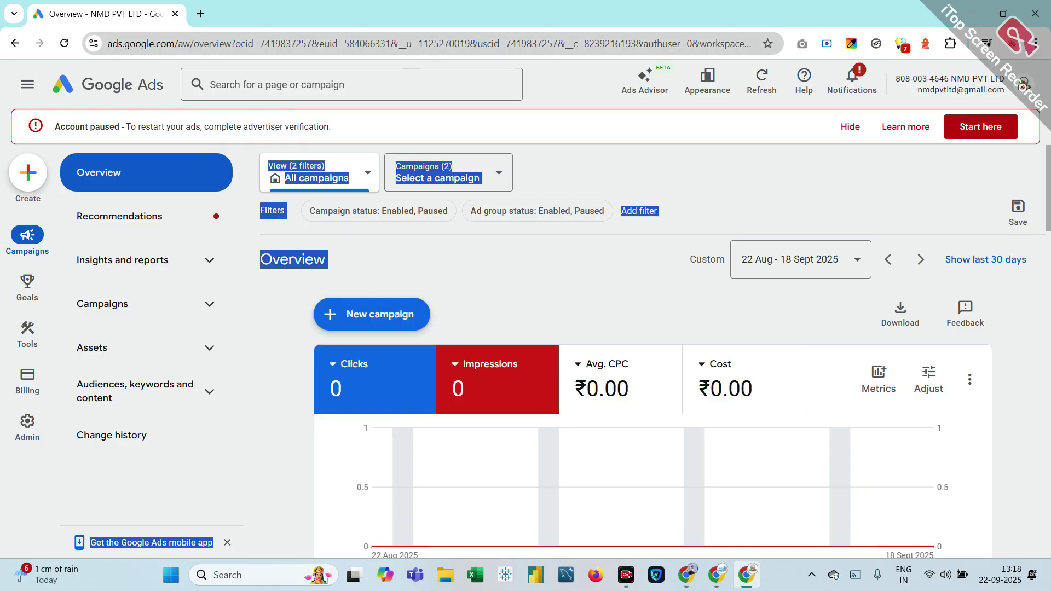
Step: Clear the stray selection, expand Campaigns, and open the NMD PVT LTD Account settings
click(492, 267)
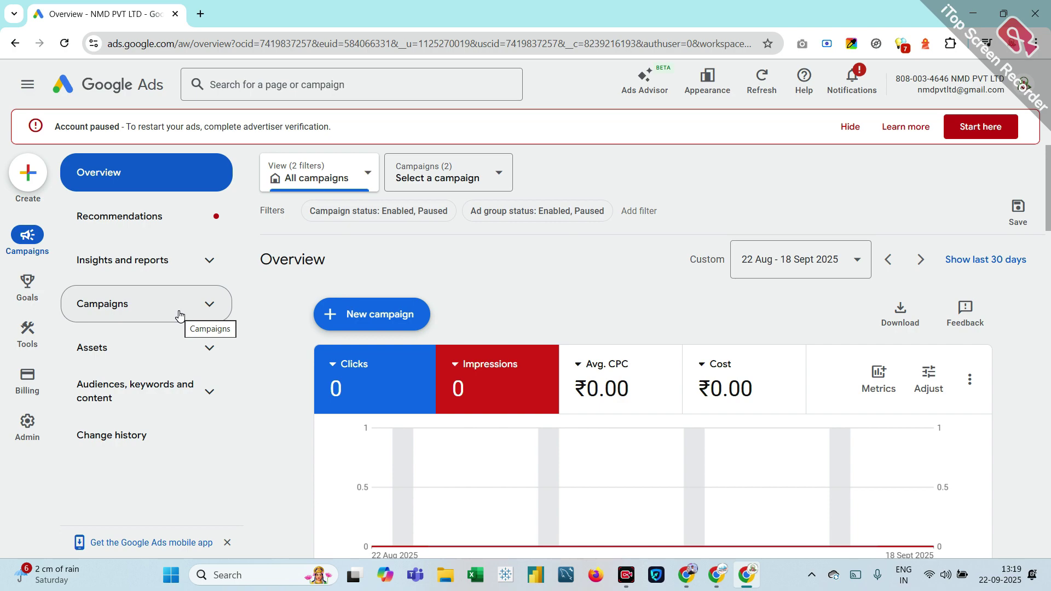
click(179, 316)
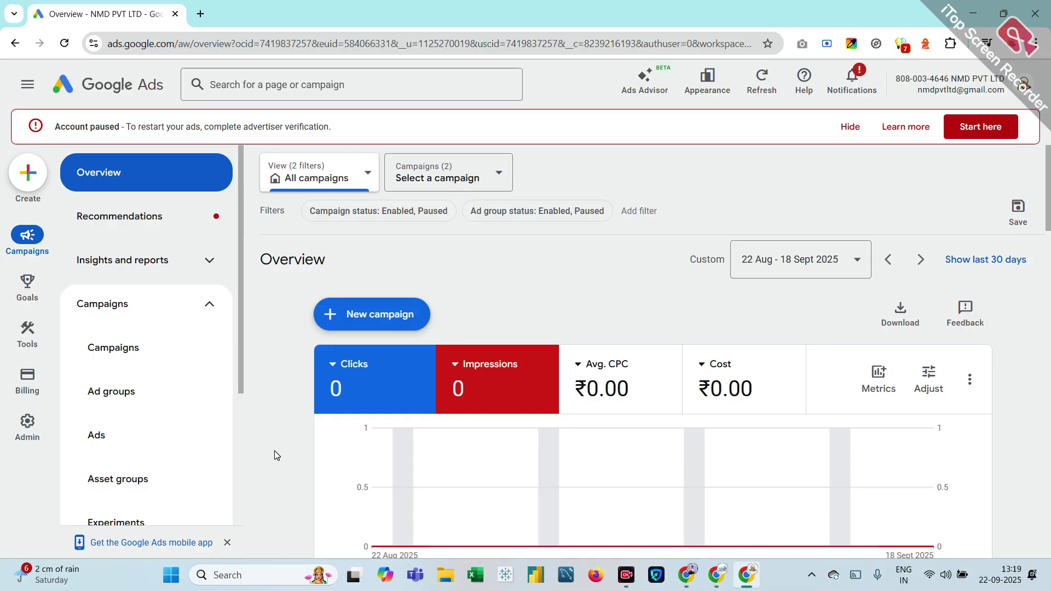
click(25, 436)
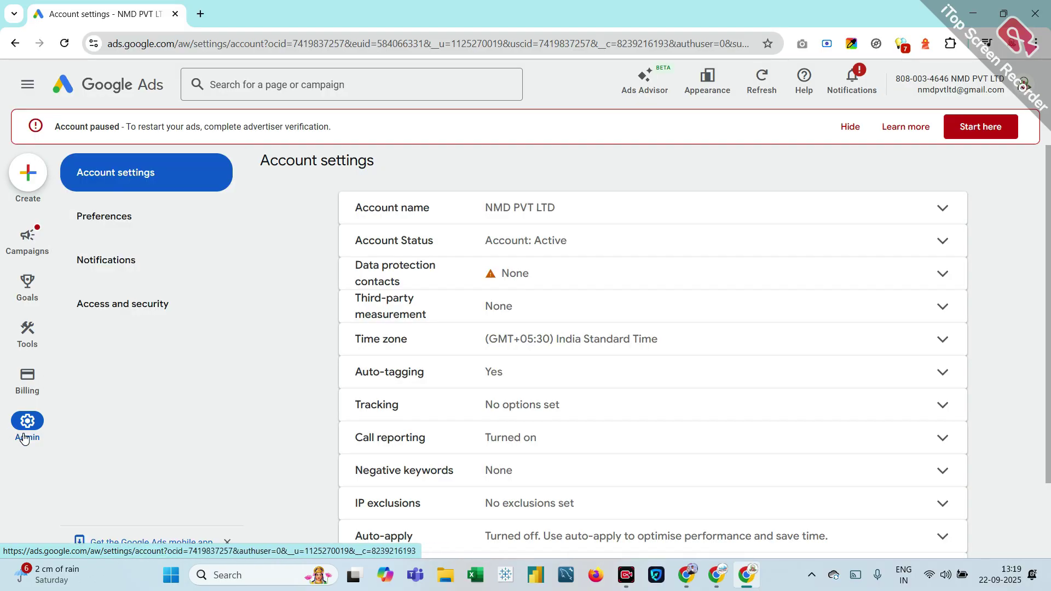
Step: Open Access and security to show the two Admin users
mouse_move(28, 380)
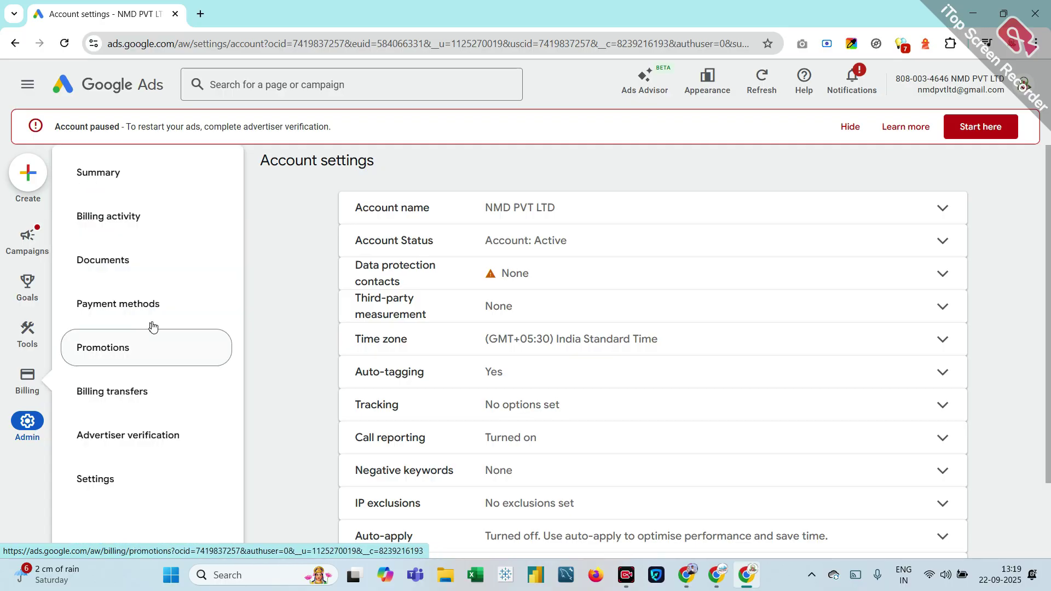
mouse_move(29, 315)
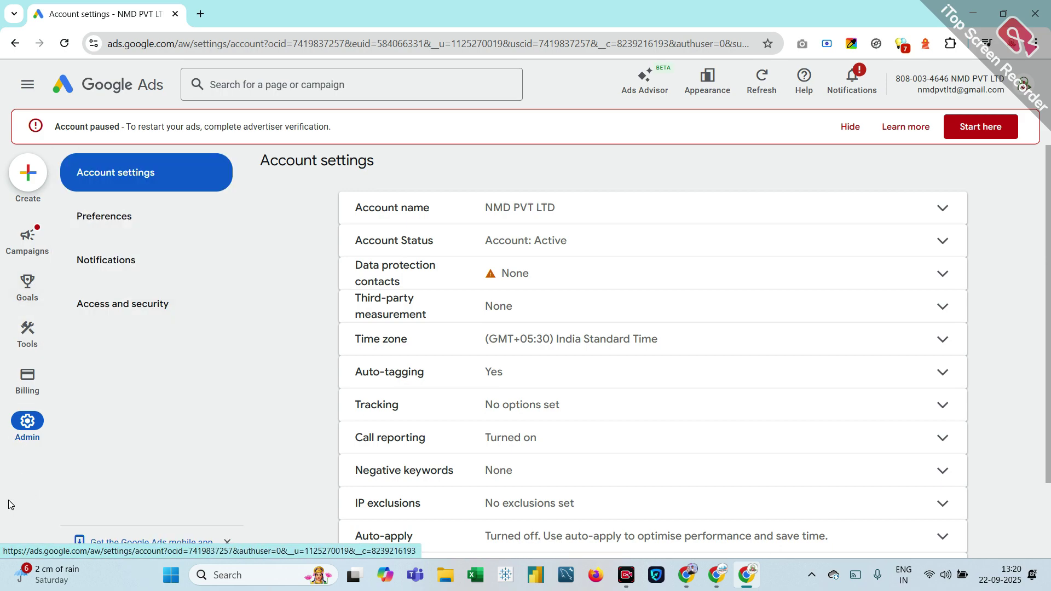
mouse_move(24, 282)
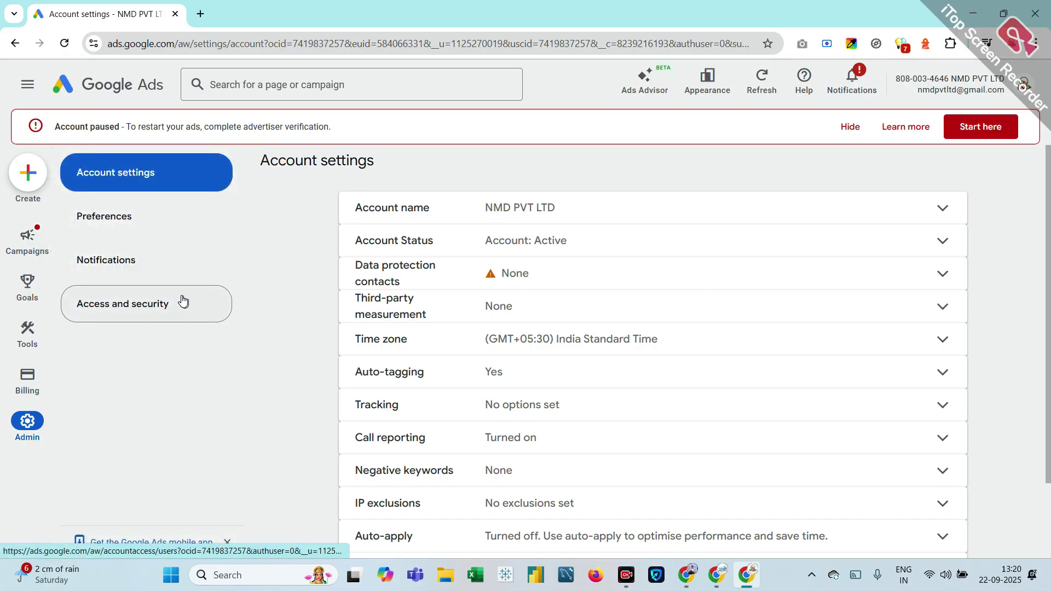
click(144, 305)
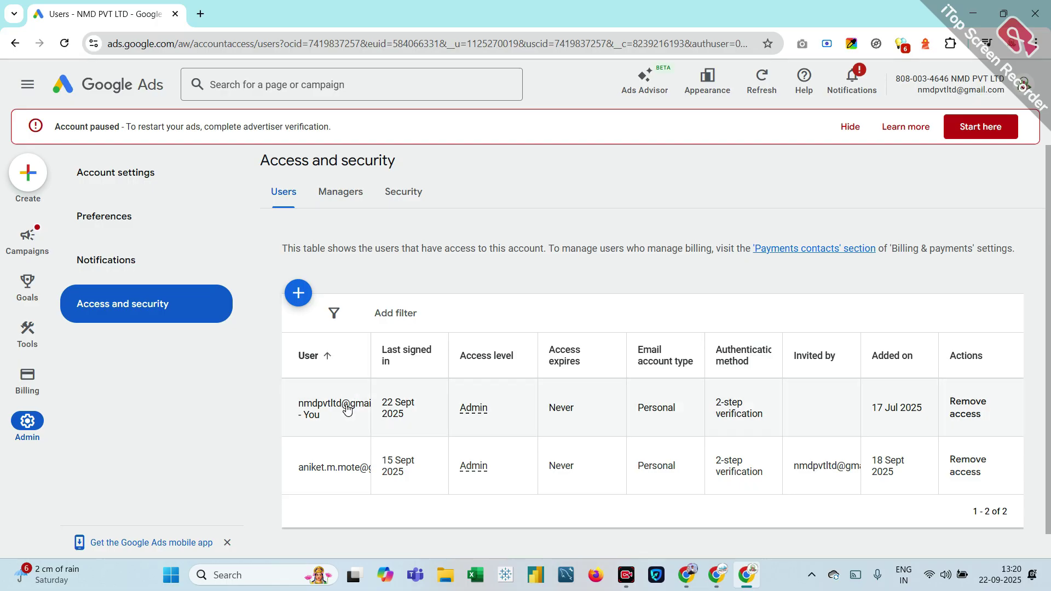
Step: Start a new user invitation with the suggested e-mail and access expiring 30 Sept 2025
click(293, 294)
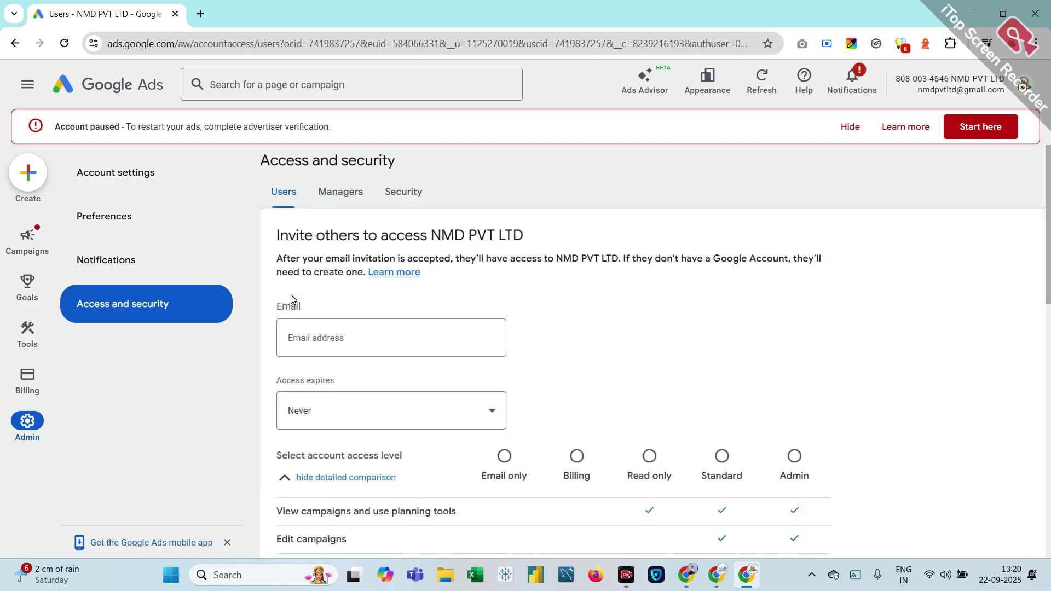
click(340, 350)
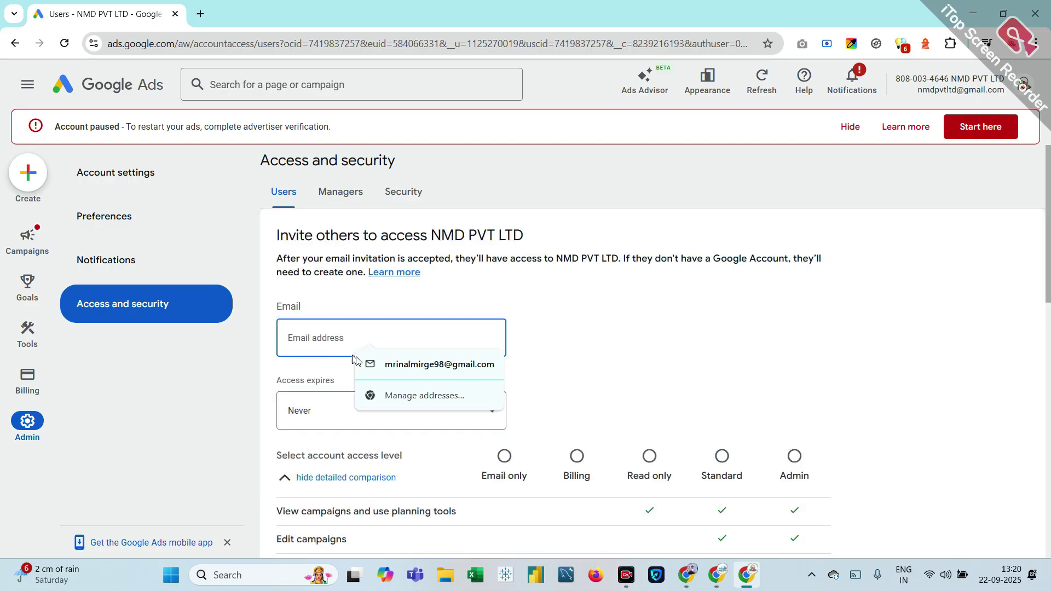
click(436, 376)
click(323, 416)
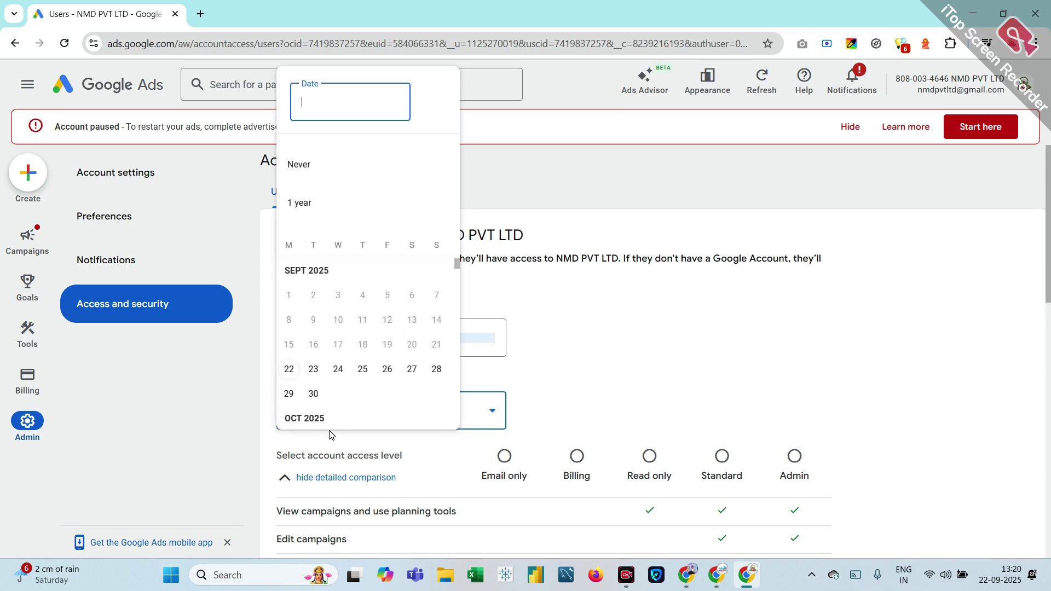
click(313, 395)
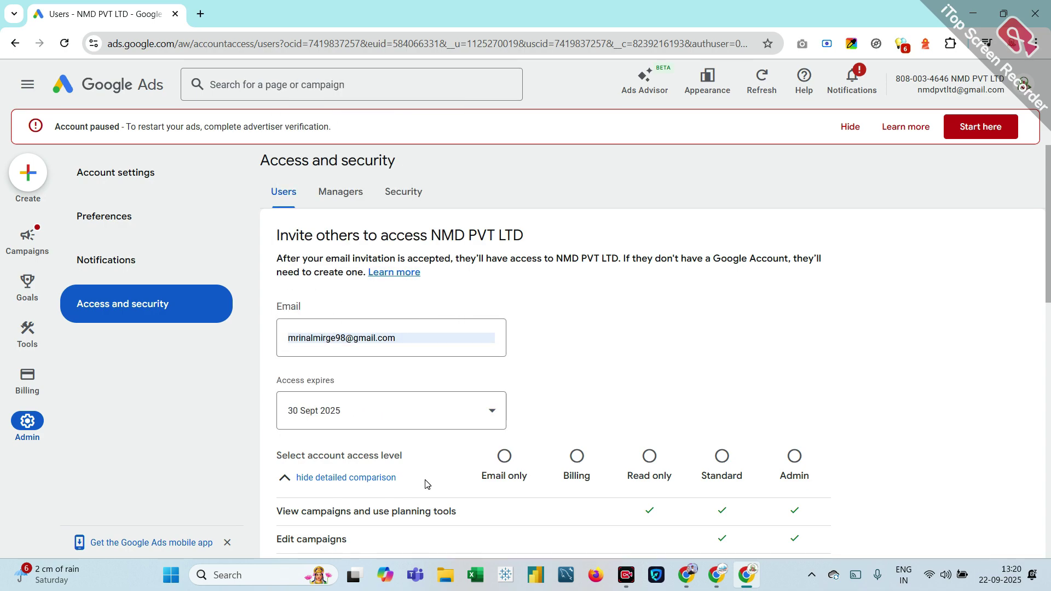
Step: Set the invitee's access level to Read only
scroll(426, 484, down, 2)
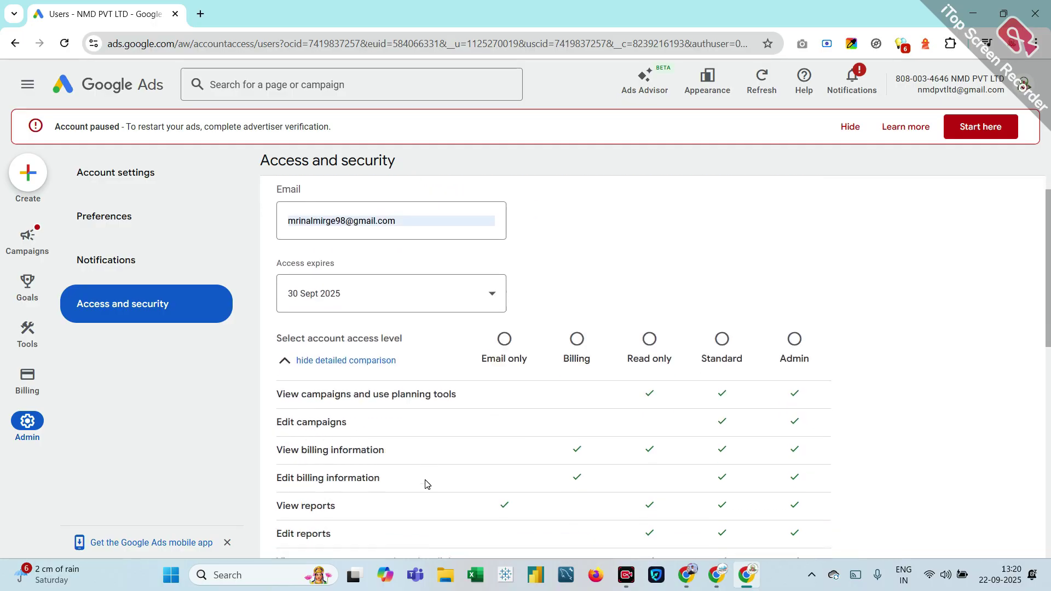
click(505, 339)
click(572, 345)
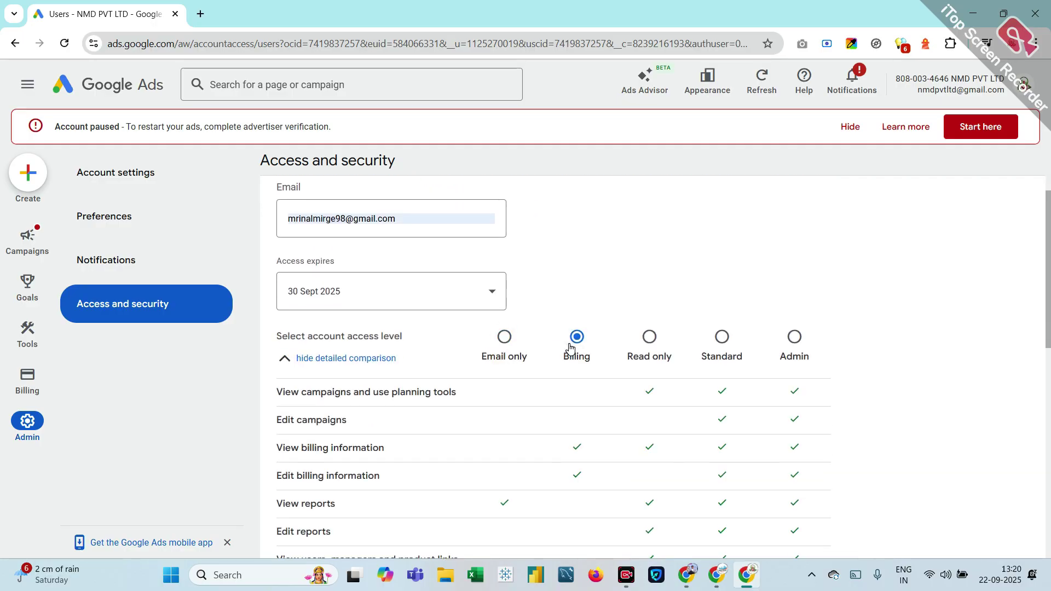
click(647, 343)
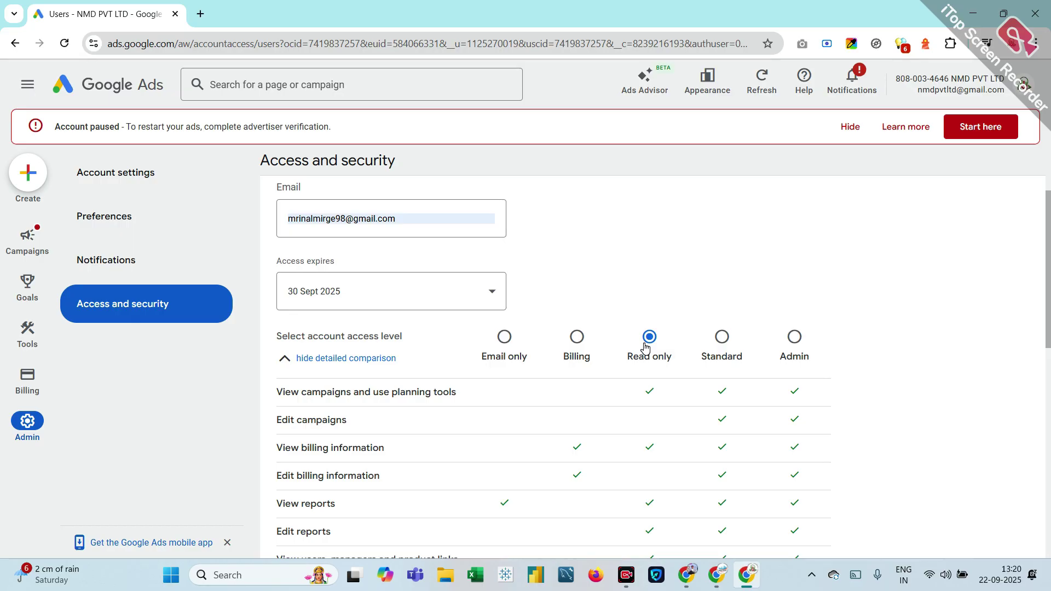
Step: Dismiss the invitation and return to the Account settings page
scroll(667, 499, down, 1)
key(Escape)
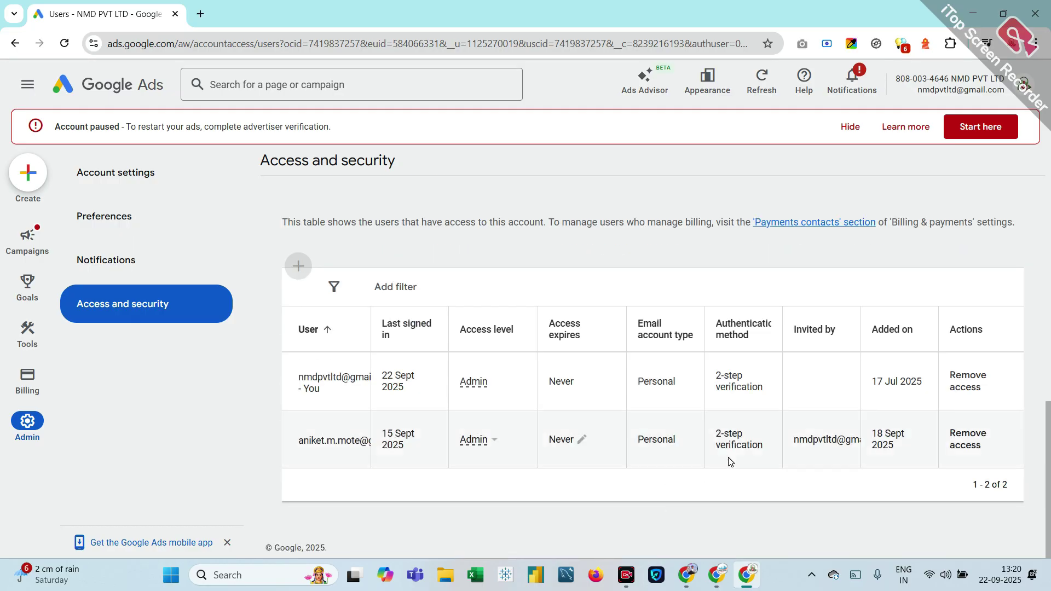
scroll(728, 462, up, 4)
scroll(676, 442, down, 1)
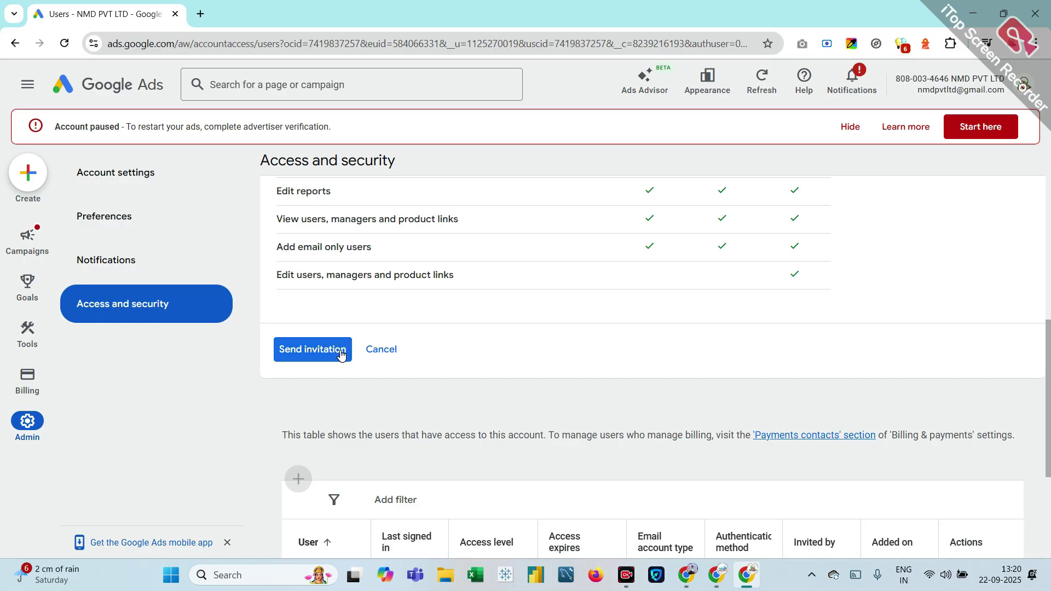
scroll(708, 284, up, 8)
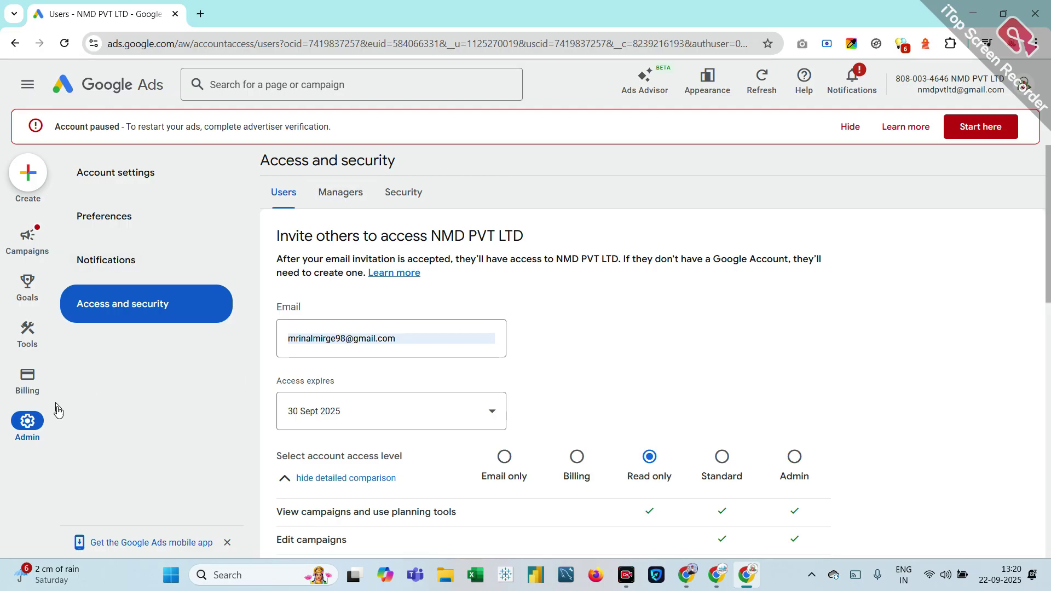
click(22, 431)
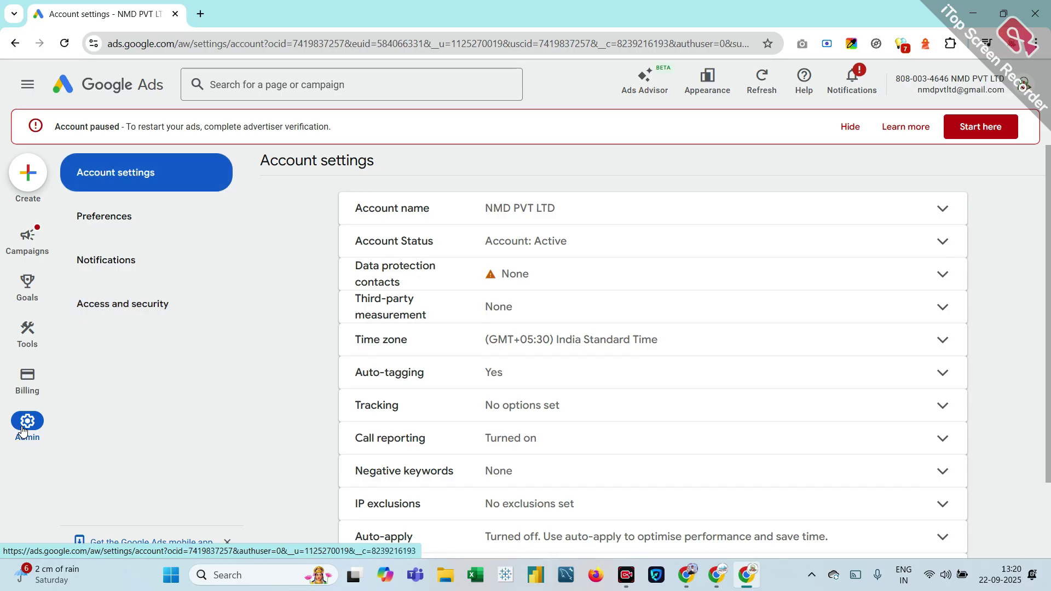
Step: Expand Account name and Data protection contacts, then go back to the users list
click(580, 219)
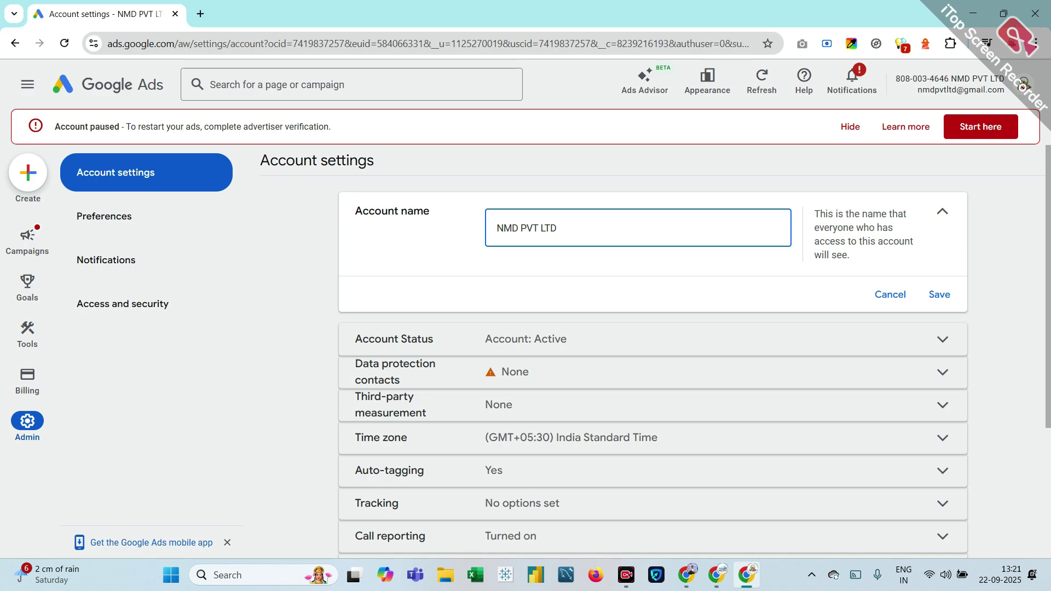
click(520, 385)
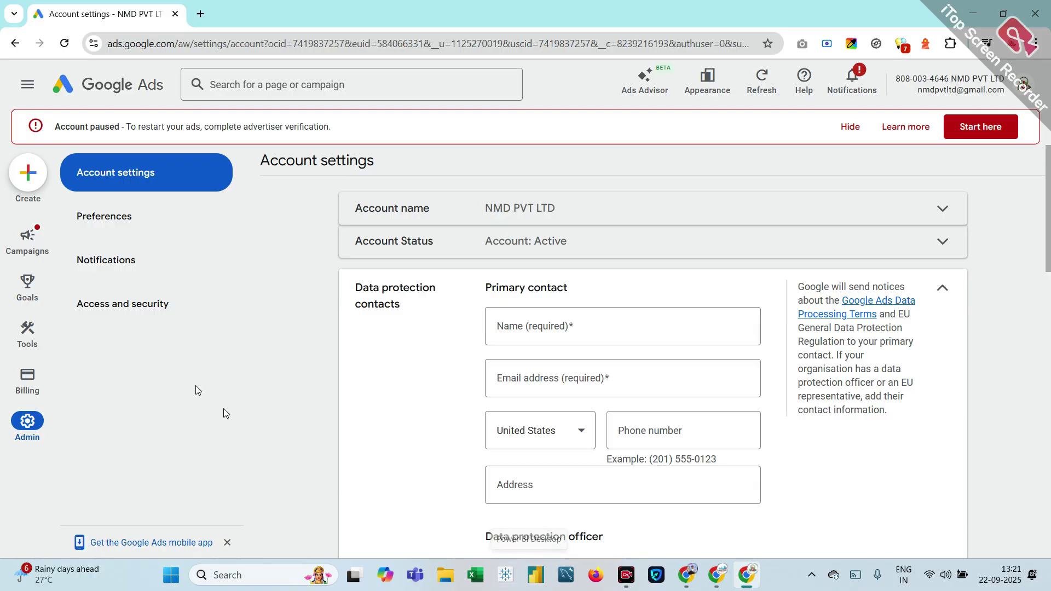
click(16, 43)
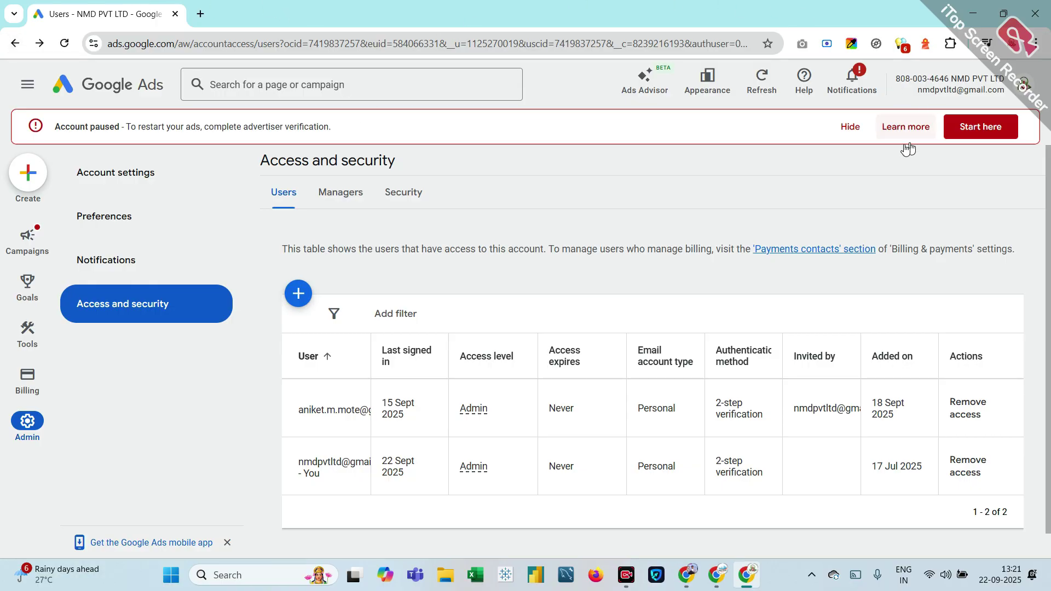
Step: Start advertiser verification from the Account paused banner and open the organisation questions task
click(968, 131)
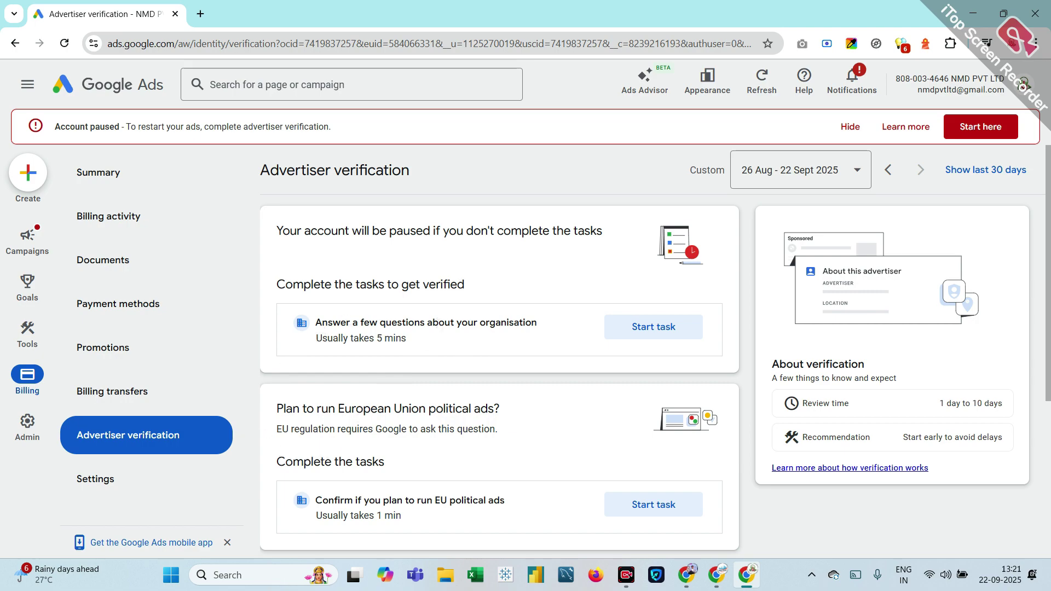
scroll(359, 283, down, 2)
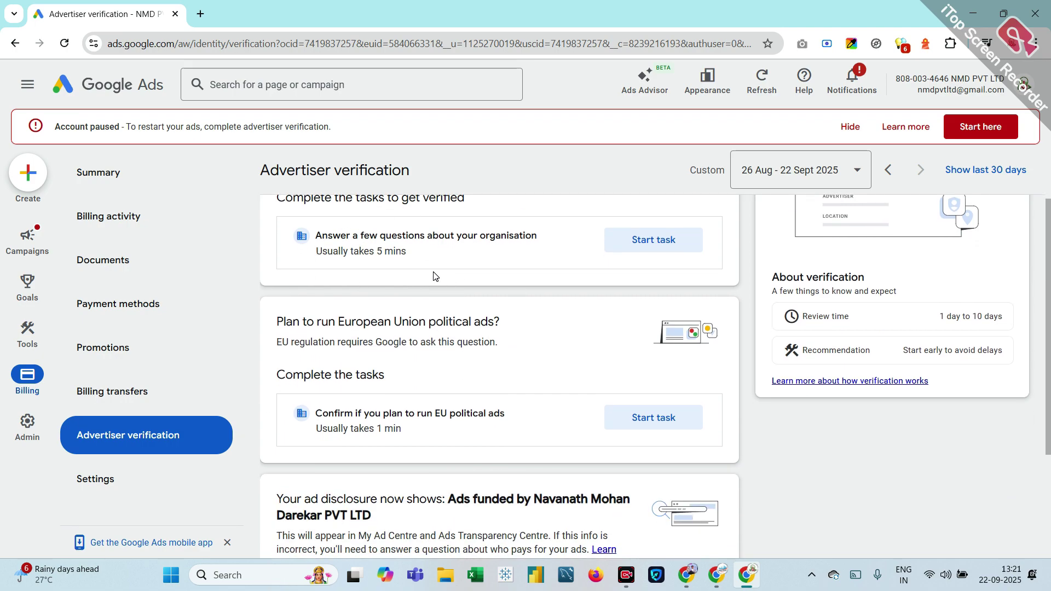
scroll(432, 274, up, 2)
click(653, 333)
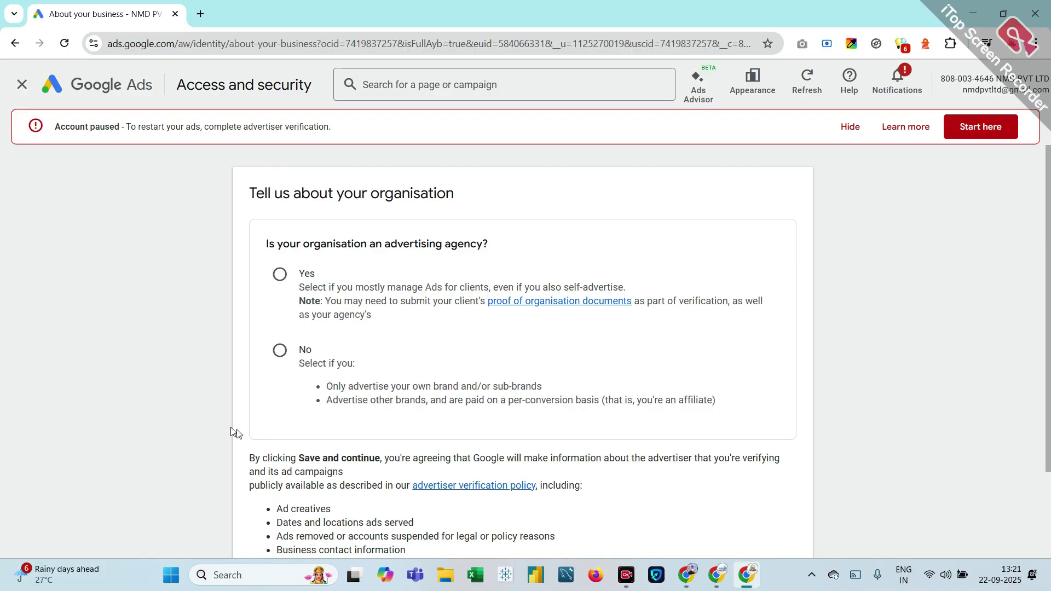
Step: Toggle the advertising-agency answer between No and Yes while reviewing the organisation form
click(278, 350)
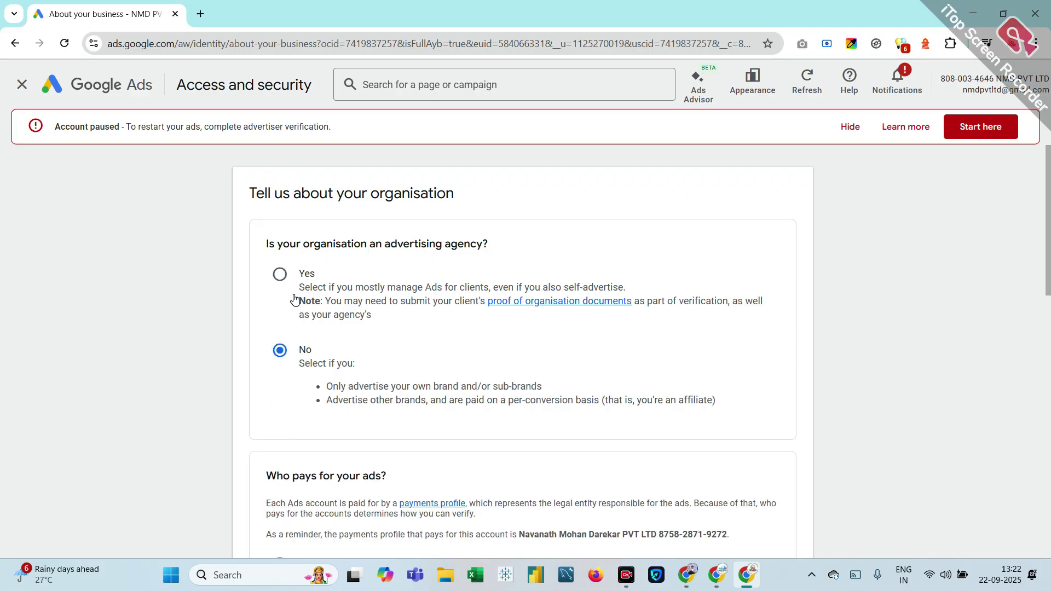
click(280, 275)
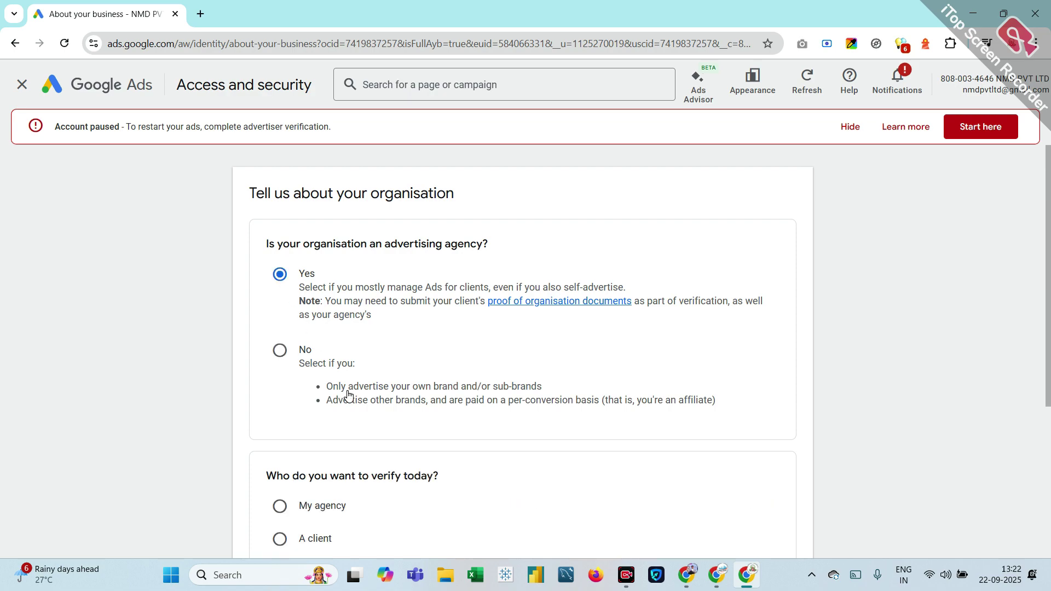
scroll(348, 396, down, 3)
scroll(348, 395, up, 3)
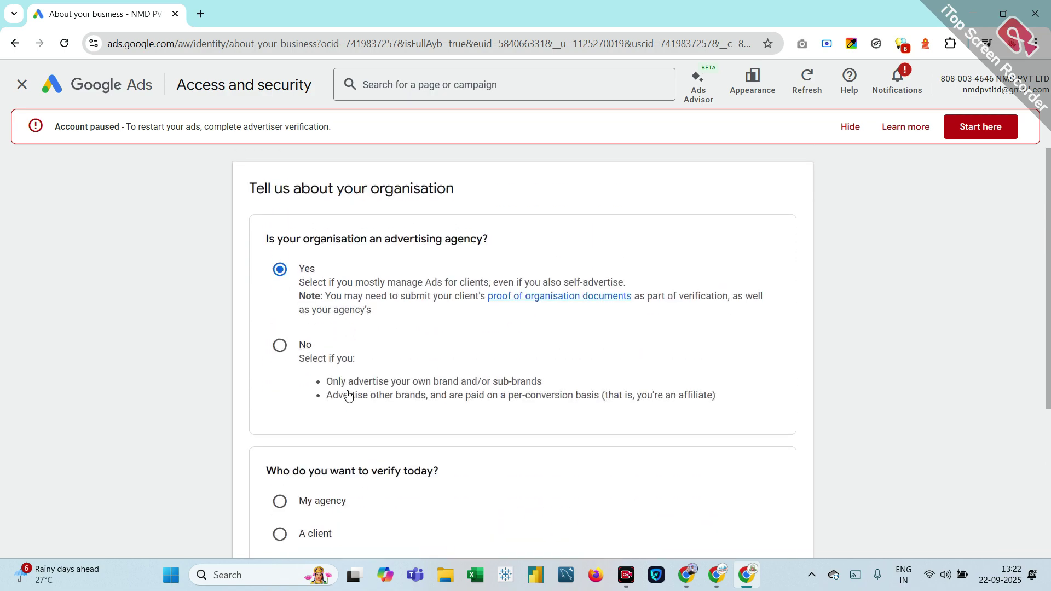
scroll(348, 396, down, 2)
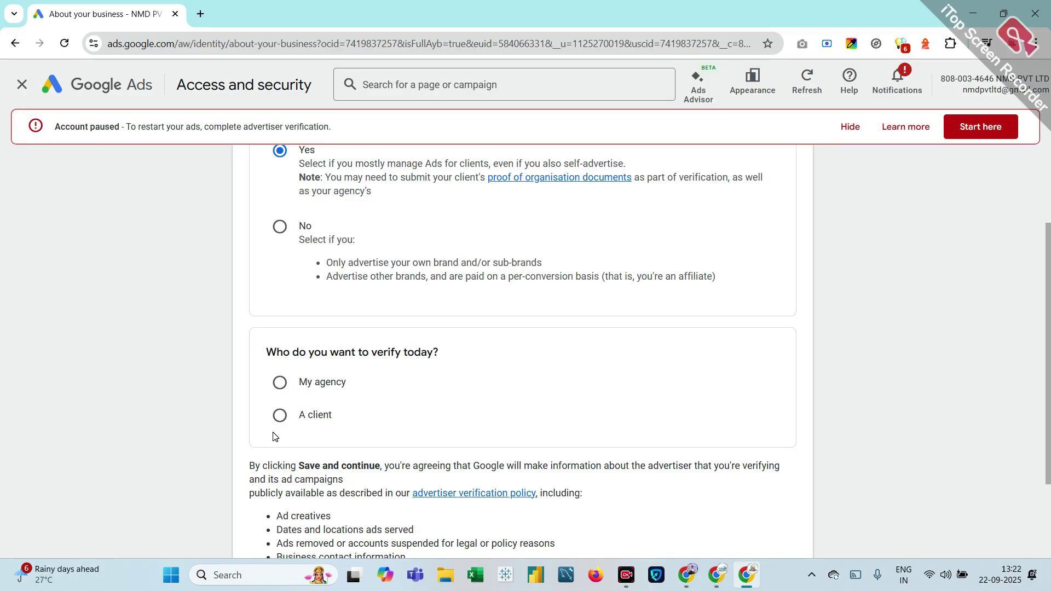
scroll(276, 437, up, 2)
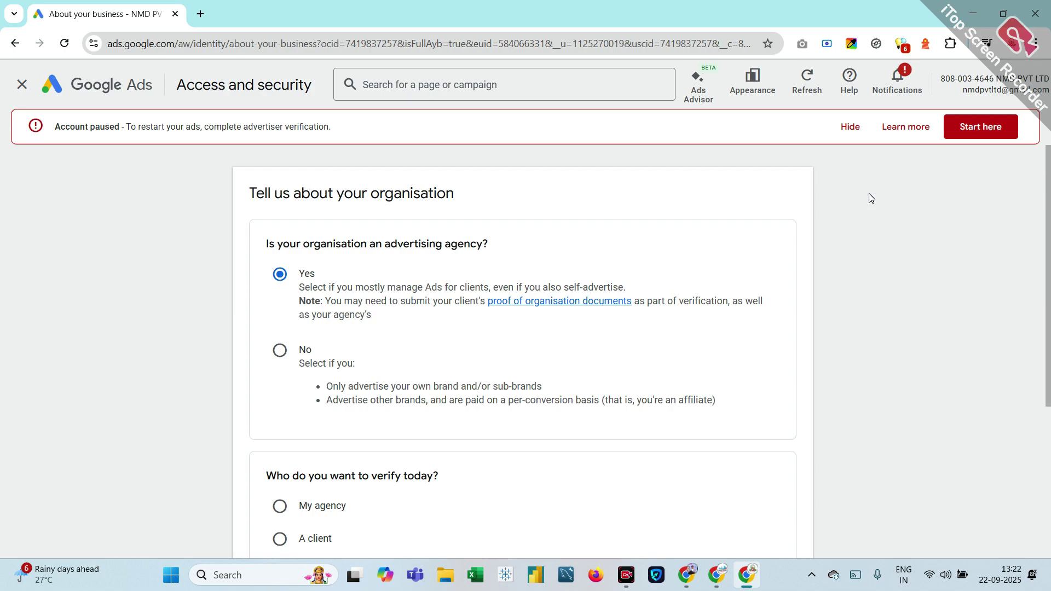
scroll(869, 199, down, 2)
scroll(868, 198, up, 2)
scroll(845, 213, down, 1)
scroll(845, 213, up, 1)
scroll(301, 307, down, 3)
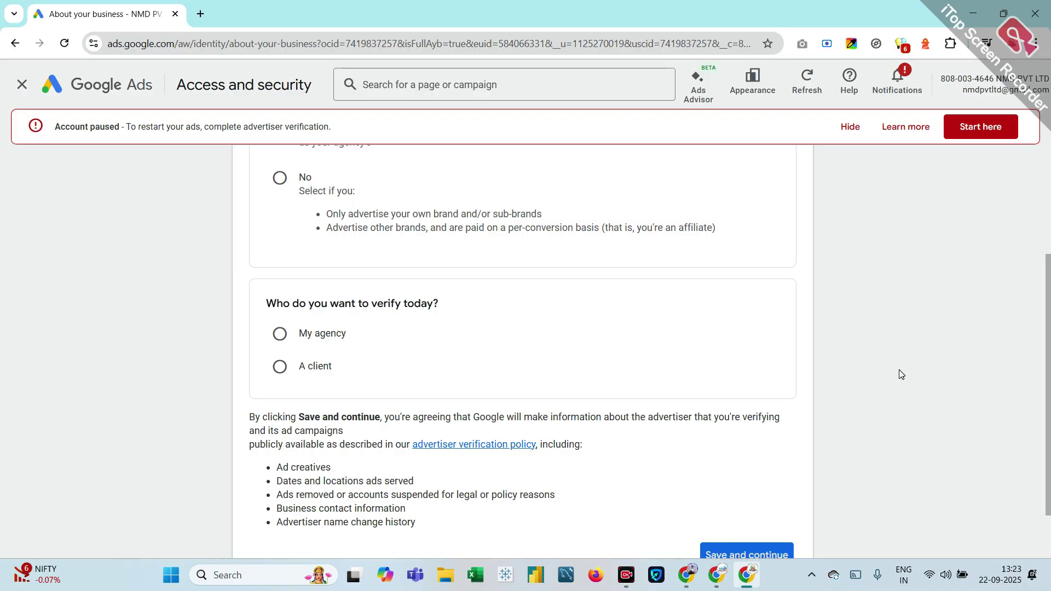
scroll(899, 369, up, 3)
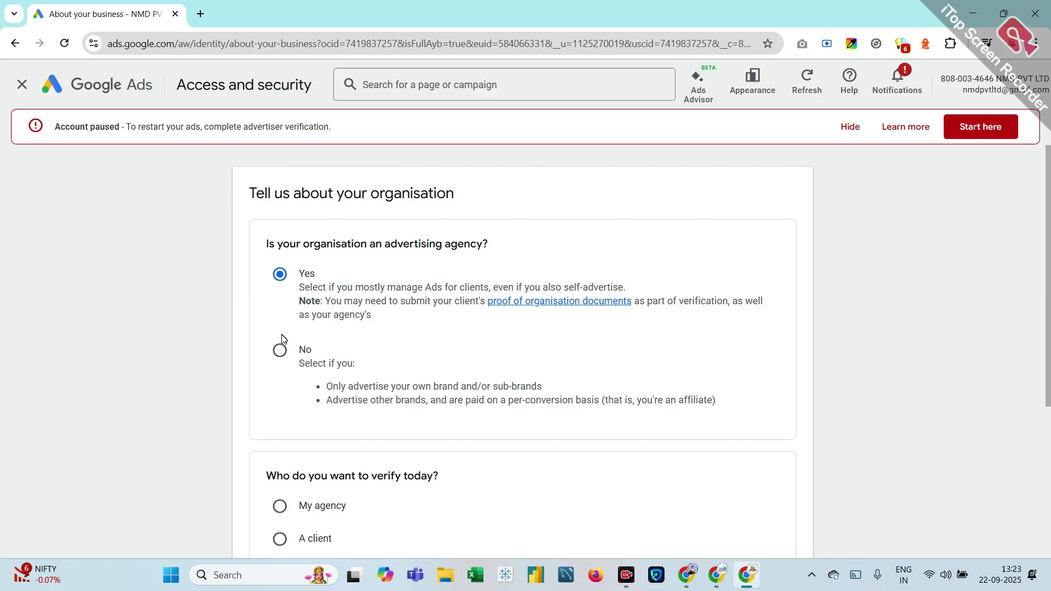
scroll(305, 394, down, 4)
scroll(305, 394, up, 4)
Step: Select No for 'Is your organisation an advertising agency?' and review the following questions
click(273, 354)
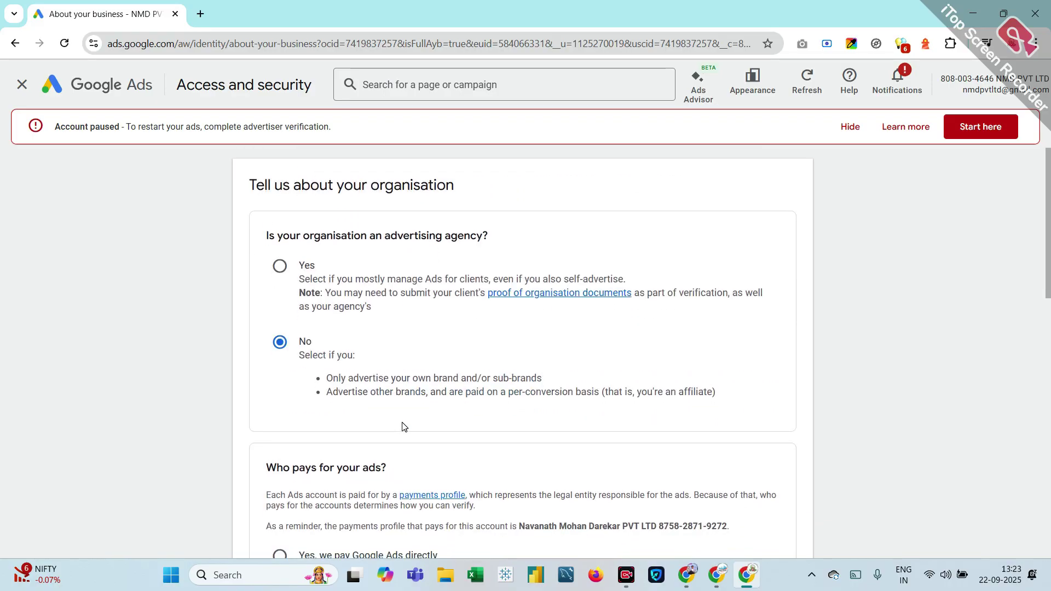
scroll(400, 338, down, 5)
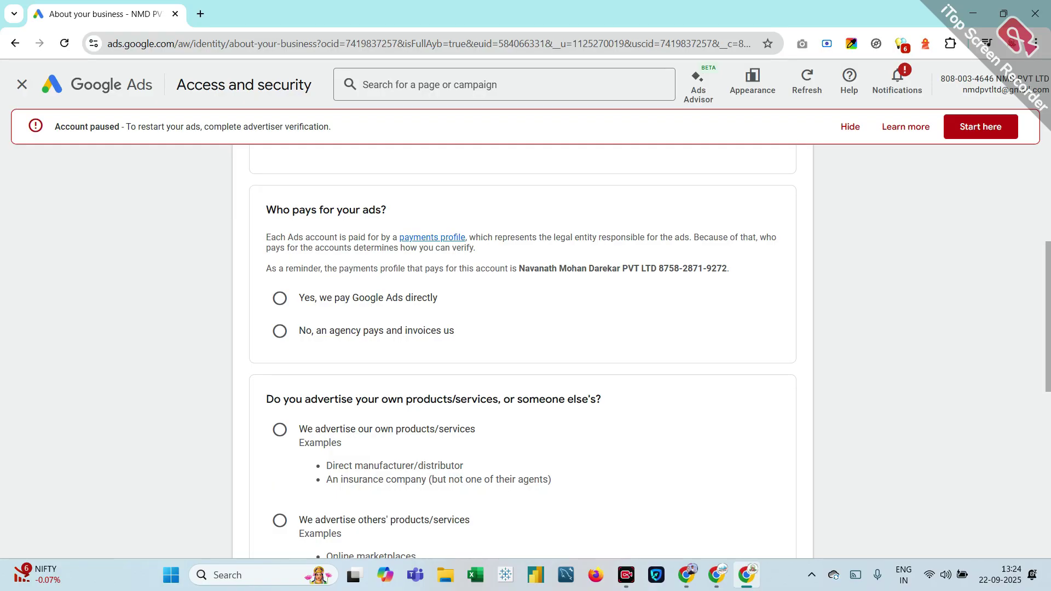
scroll(284, 270, up, 5)
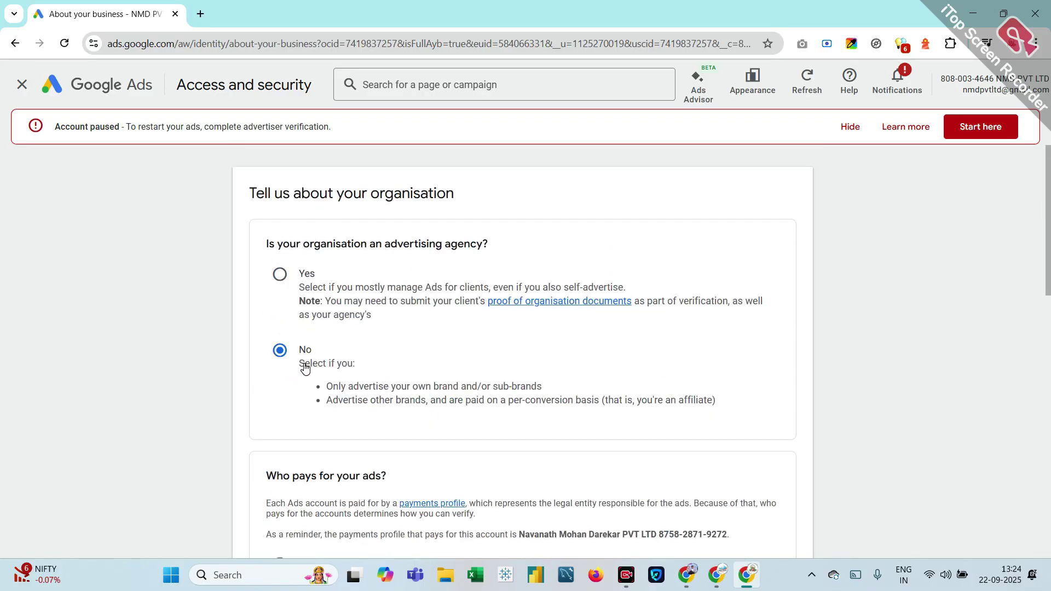
scroll(305, 368, down, 5)
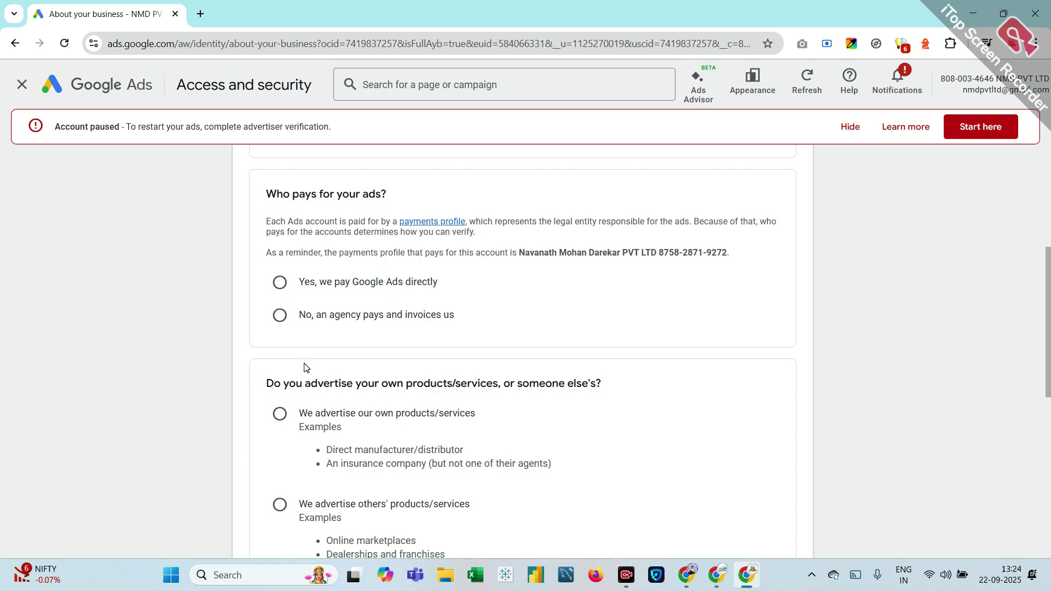
scroll(304, 368, up, 5)
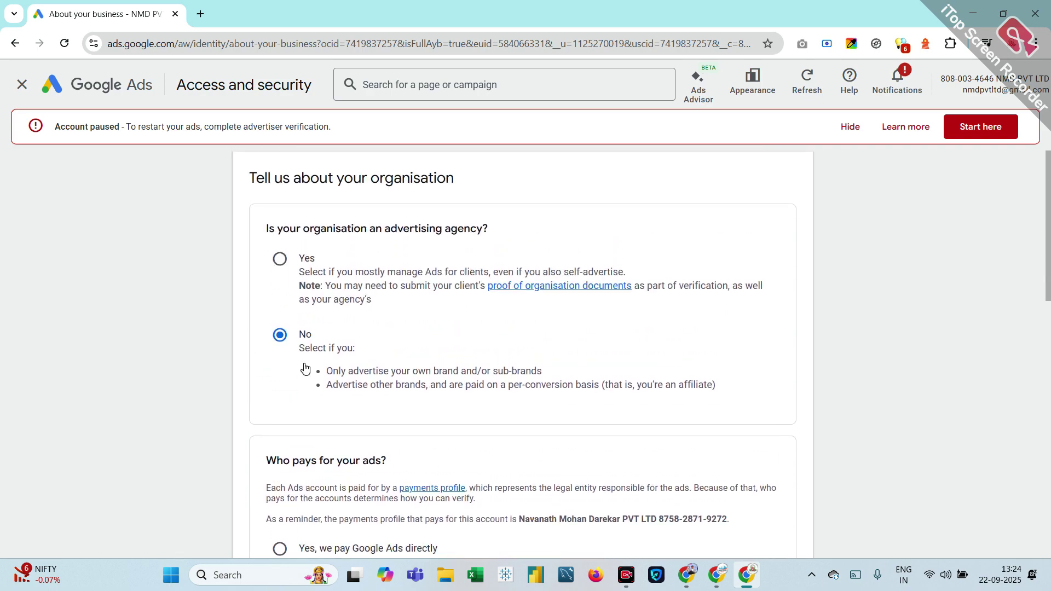
scroll(305, 367, down, 4)
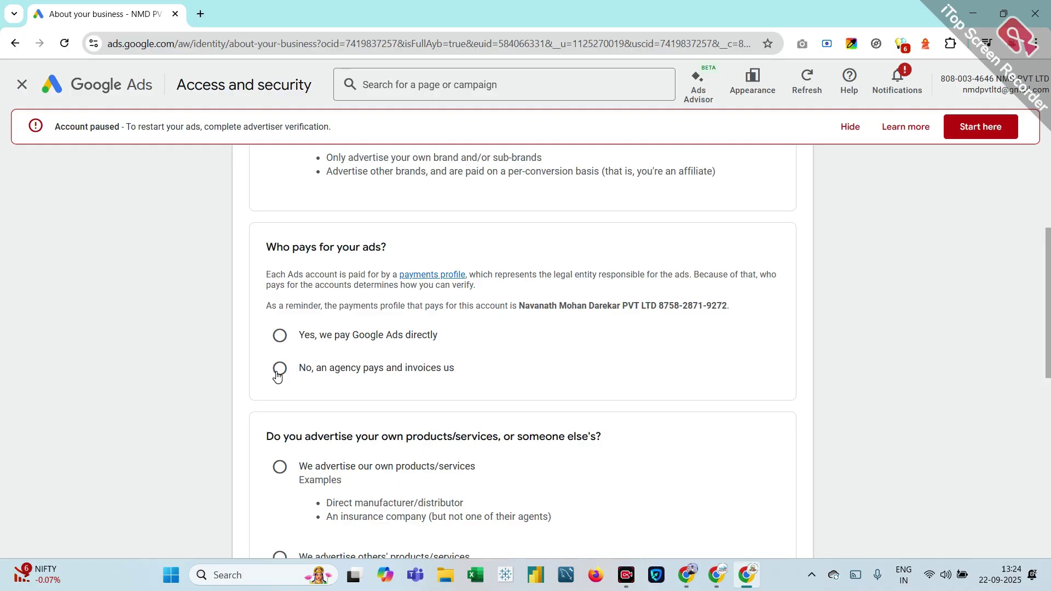
Step: Choose 'Yes, we pay Google Ads directly' for who pays for the ads
click(279, 335)
scroll(361, 410, down, 3)
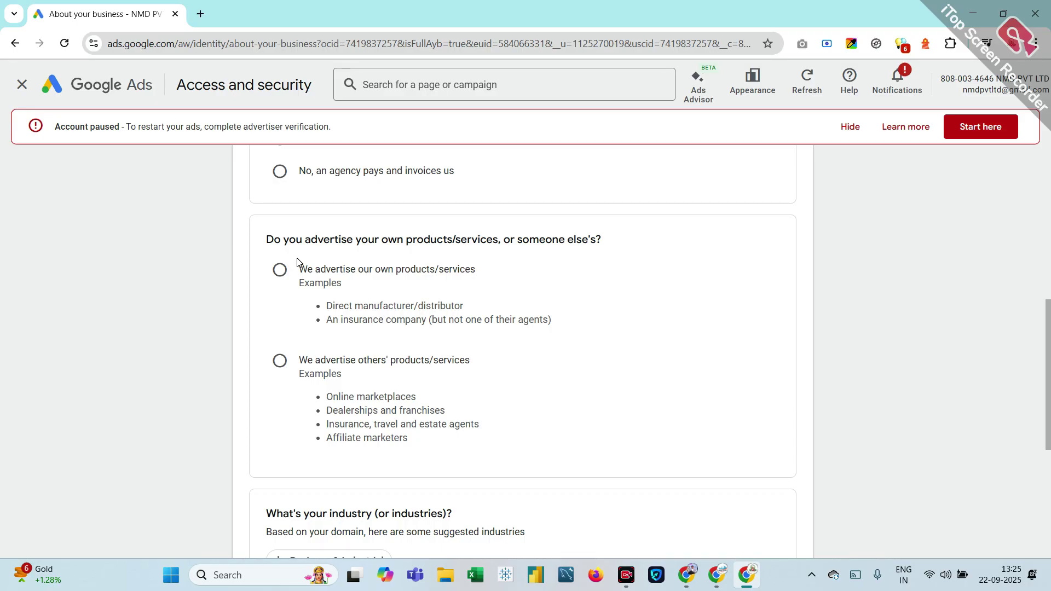
scroll(297, 263, down, 1)
scroll(297, 263, up, 5)
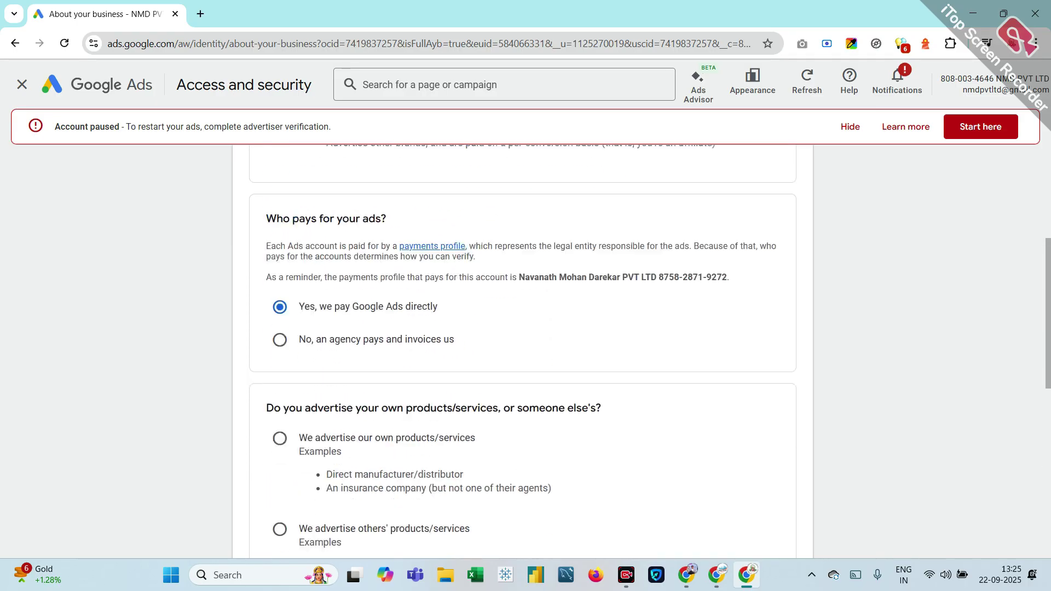
scroll(317, 329, down, 2)
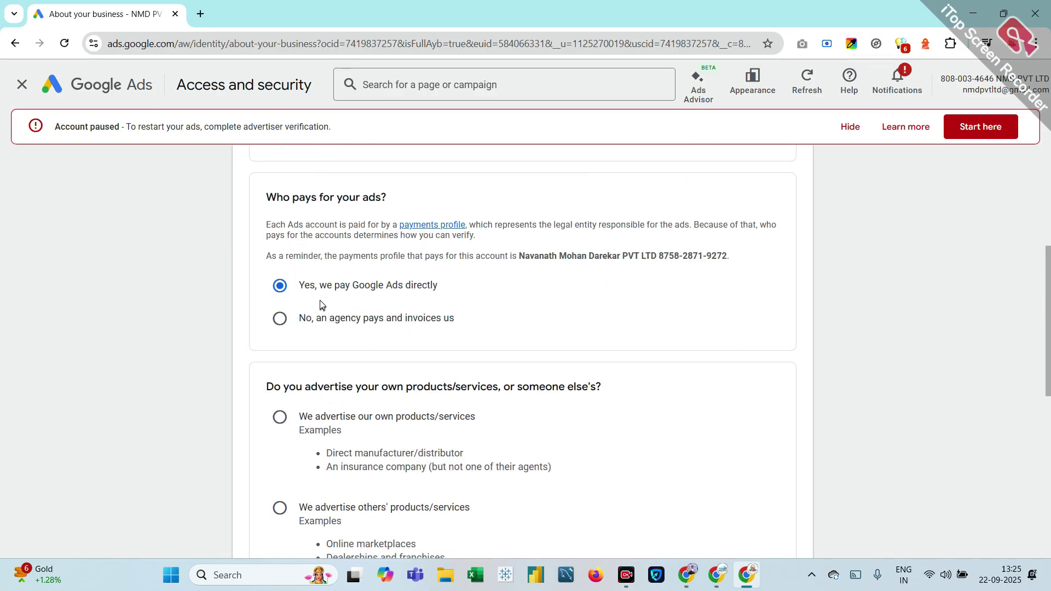
scroll(436, 301, up, 5)
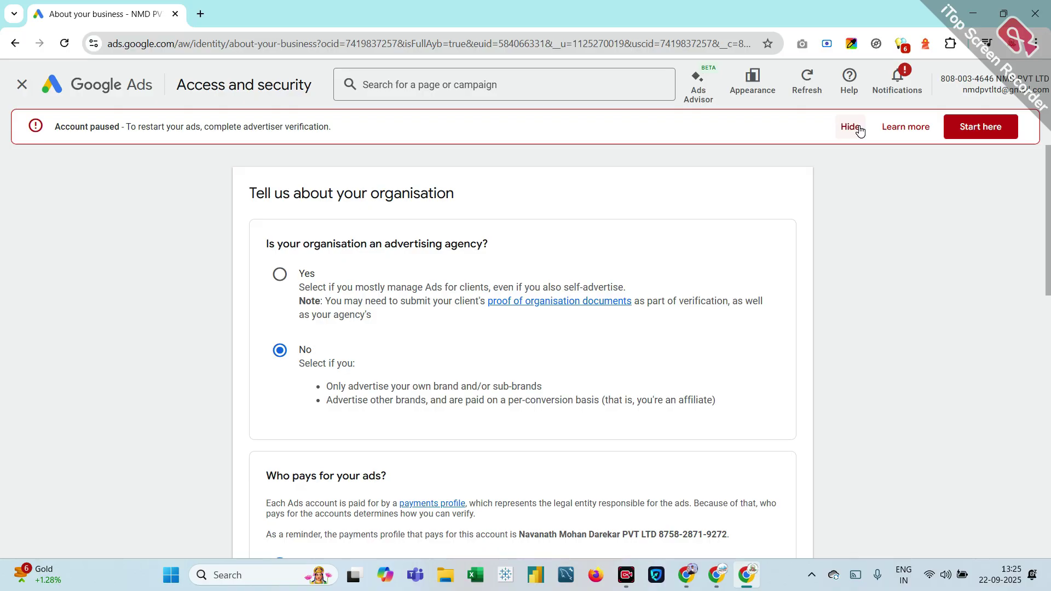
scroll(635, 345, down, 8)
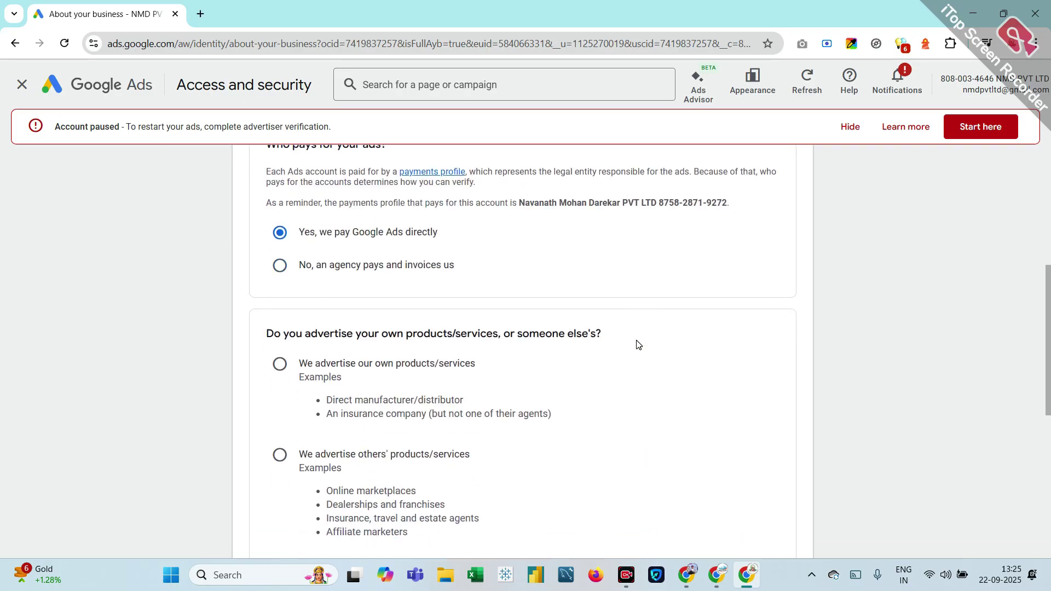
scroll(637, 345, up, 1)
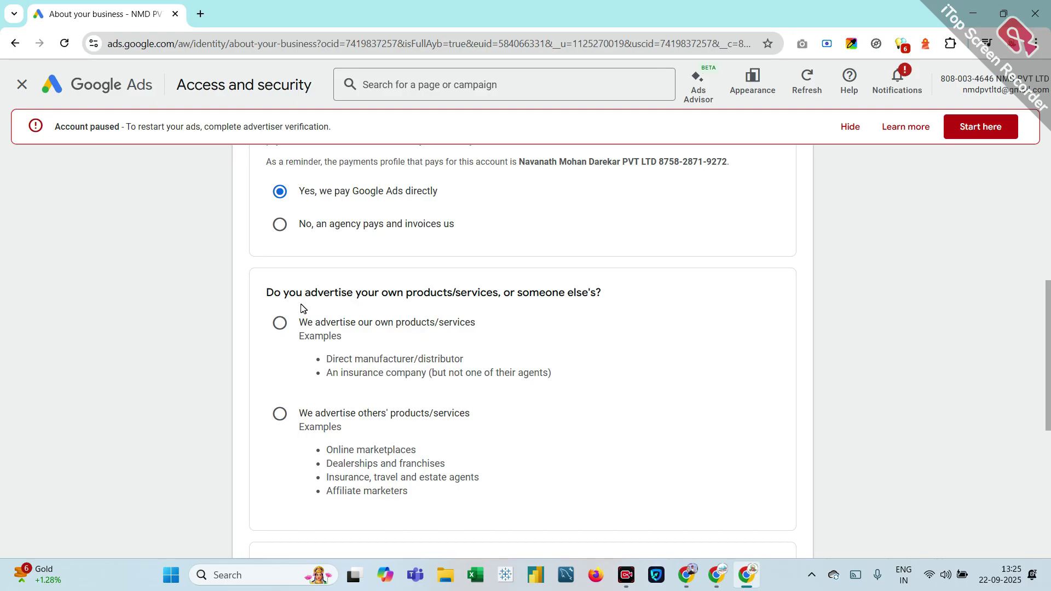
Step: Select 'We advertise our own products/services' and leave the Business & Industrial chip unselected
click(278, 326)
scroll(302, 384, down, 3)
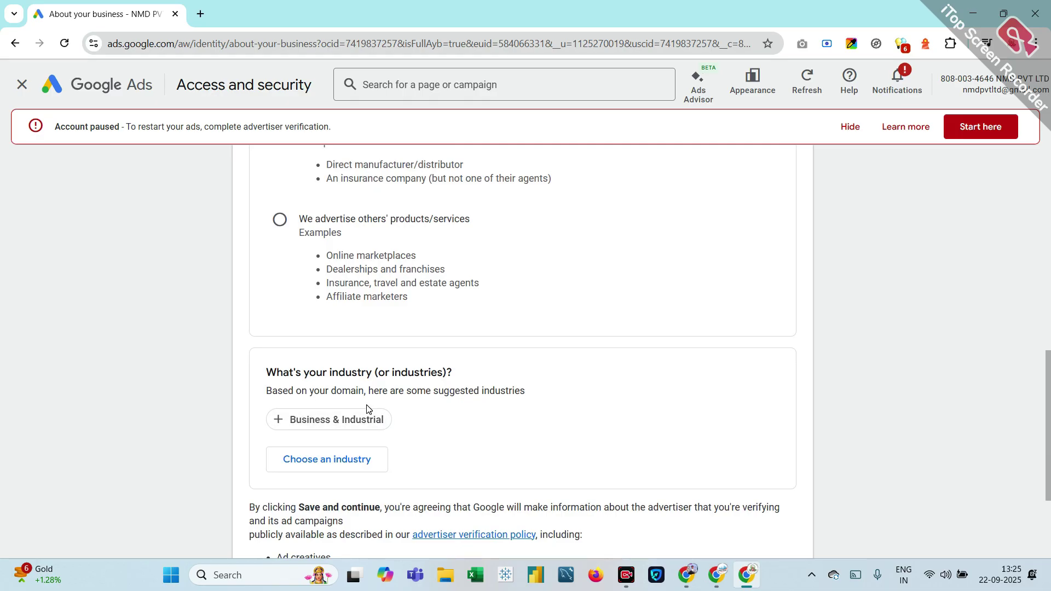
click(321, 428)
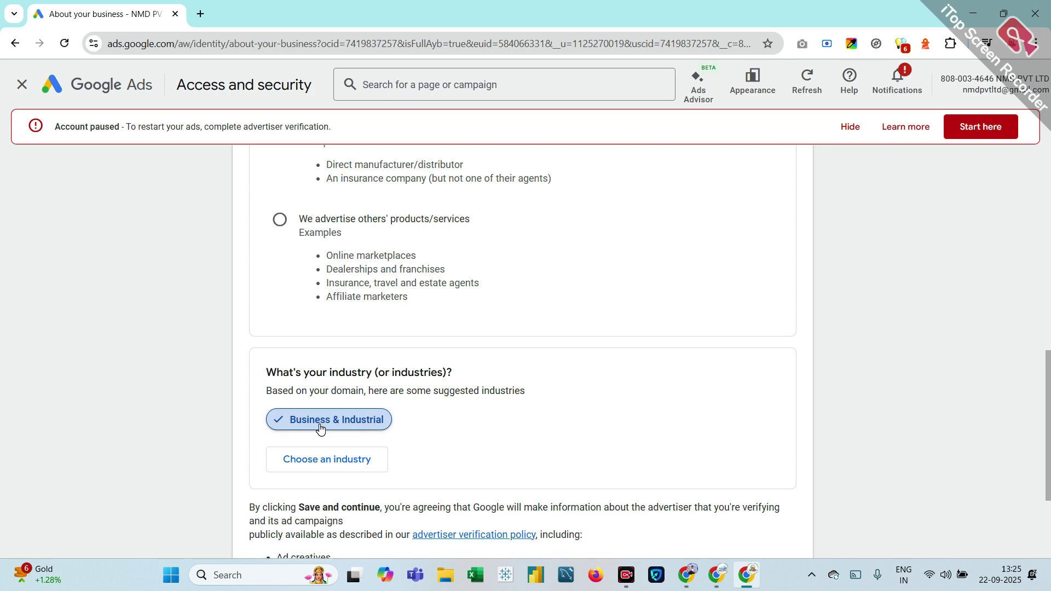
click(321, 429)
Step: Open the full industry list, tick then untick Computers & Electronics, and browse it
click(321, 462)
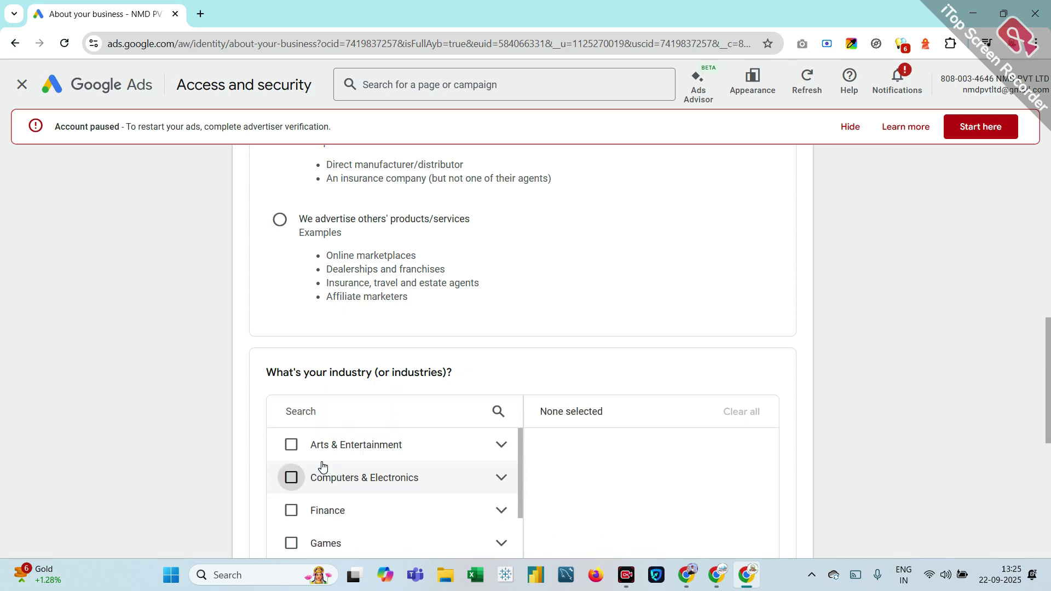
click(322, 462)
scroll(313, 472, down, 2)
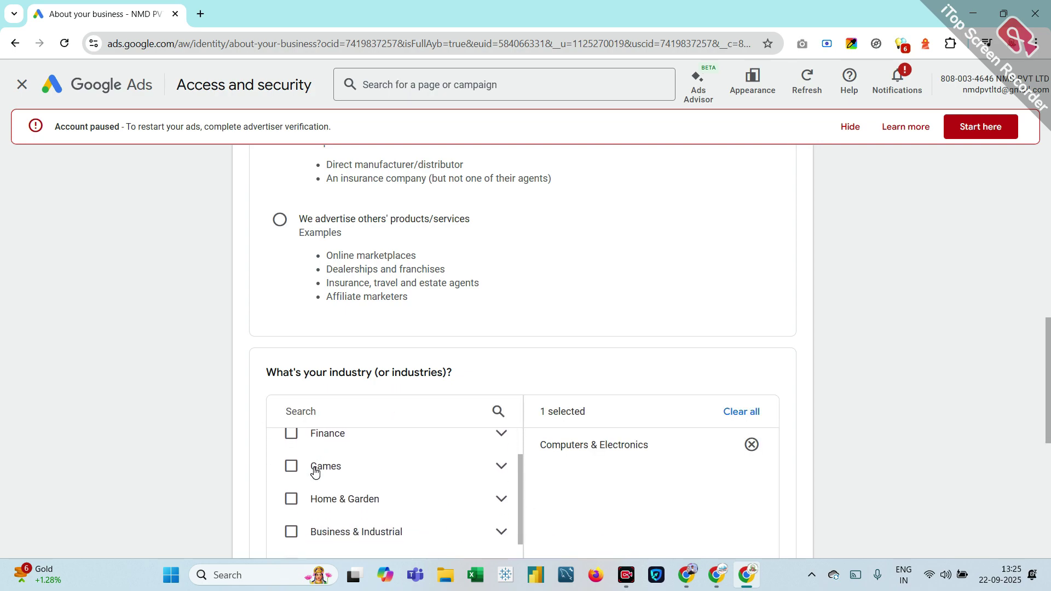
scroll(315, 472, up, 3)
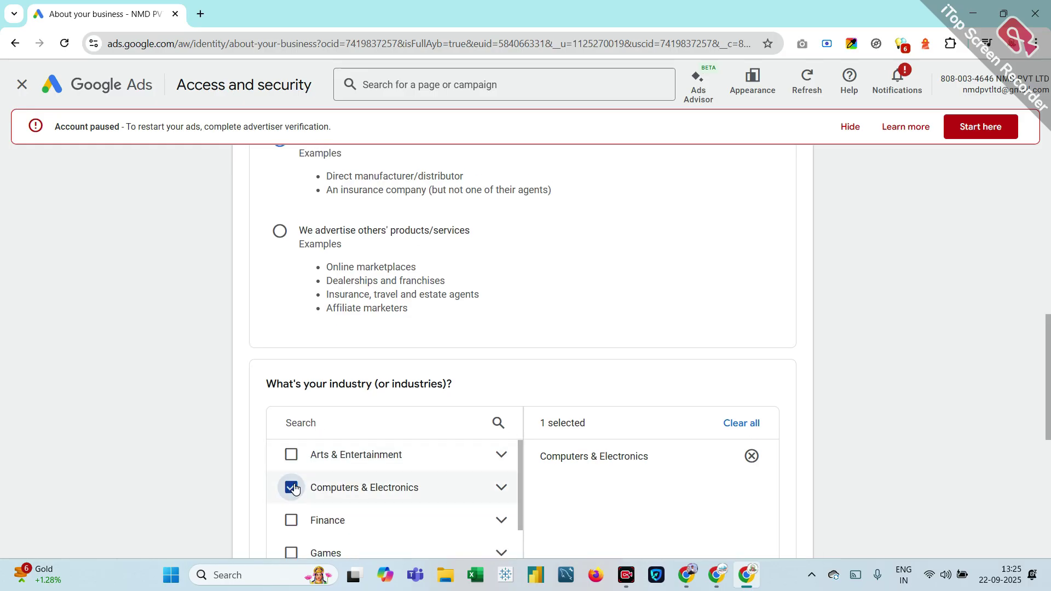
click(293, 484)
scroll(293, 484, down, 5)
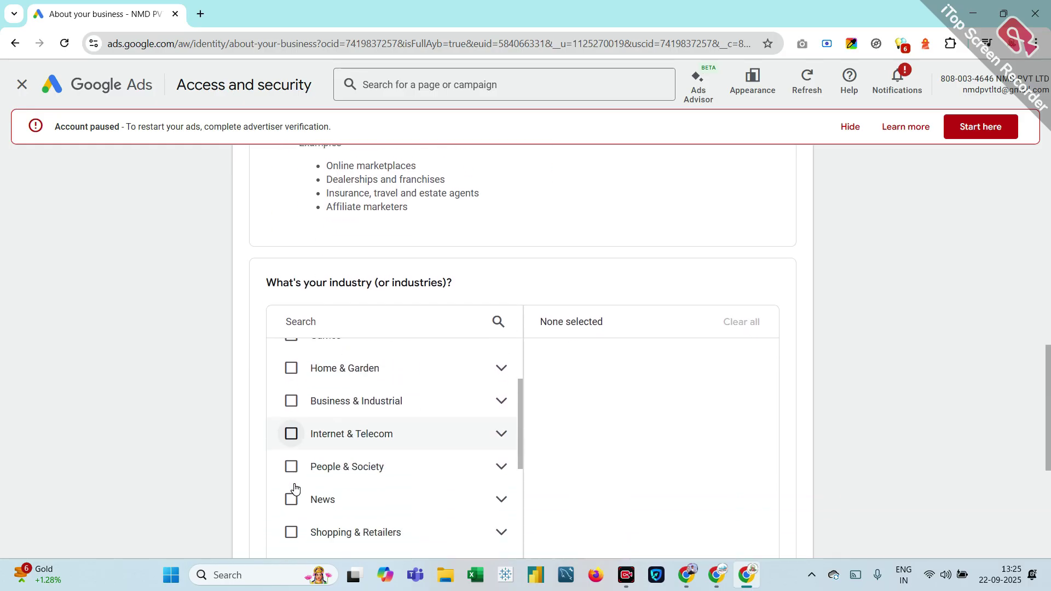
scroll(295, 488, down, 5)
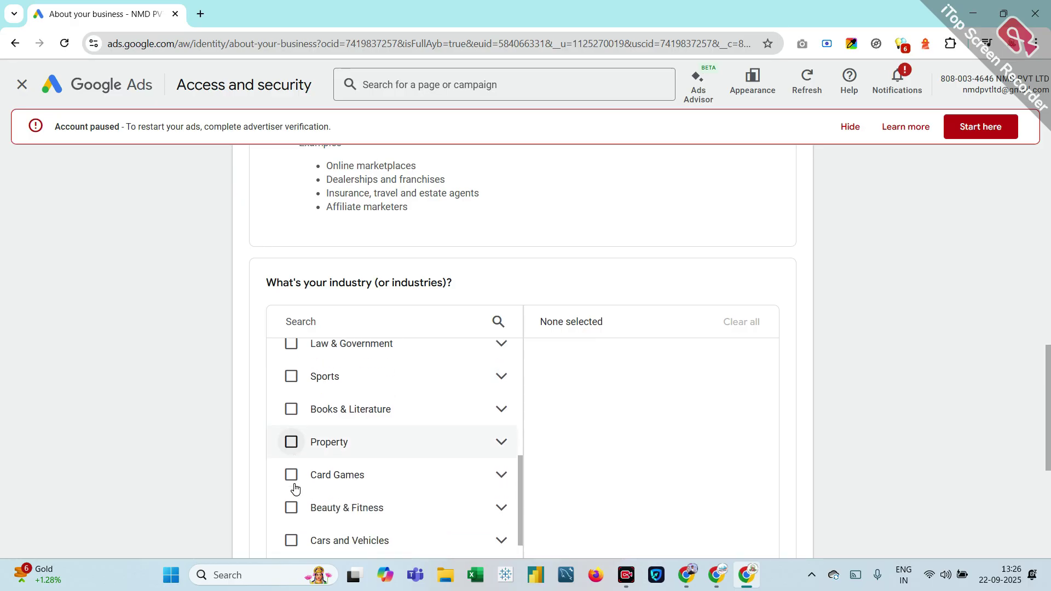
scroll(295, 488, down, 5)
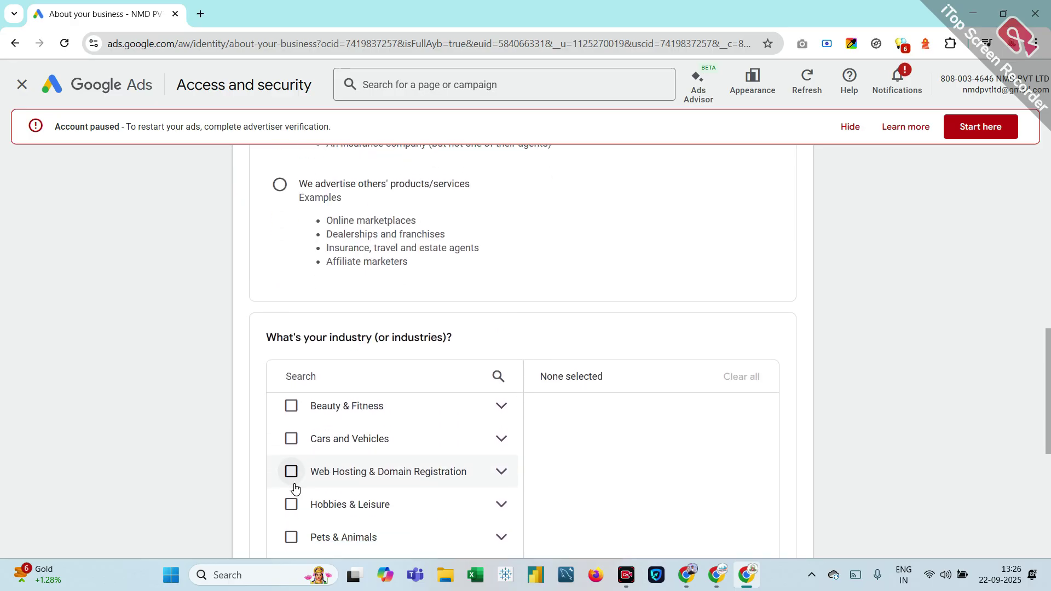
scroll(294, 489, down, 2)
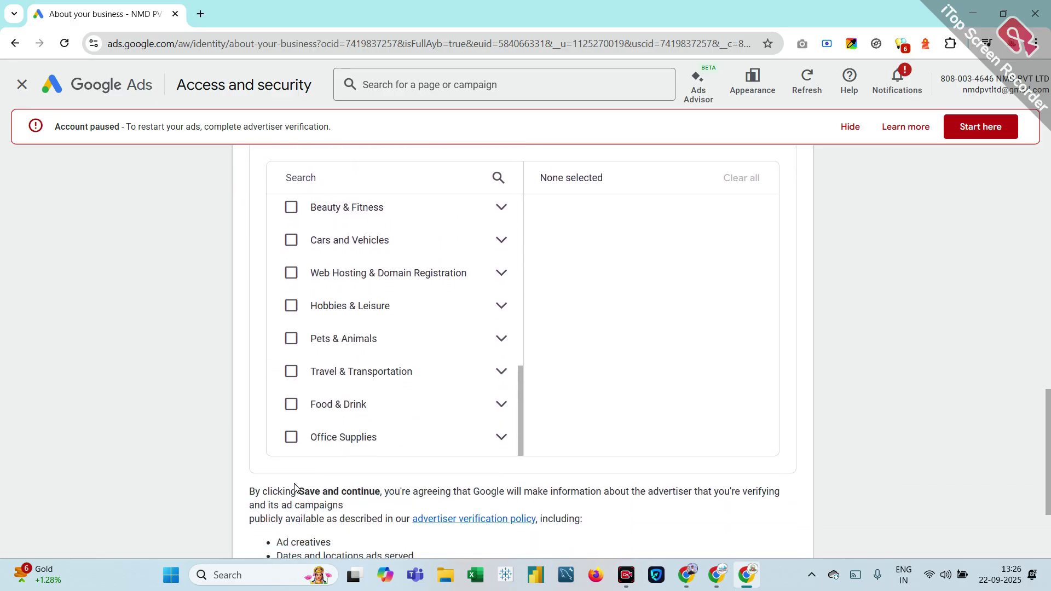
scroll(298, 356, up, 3)
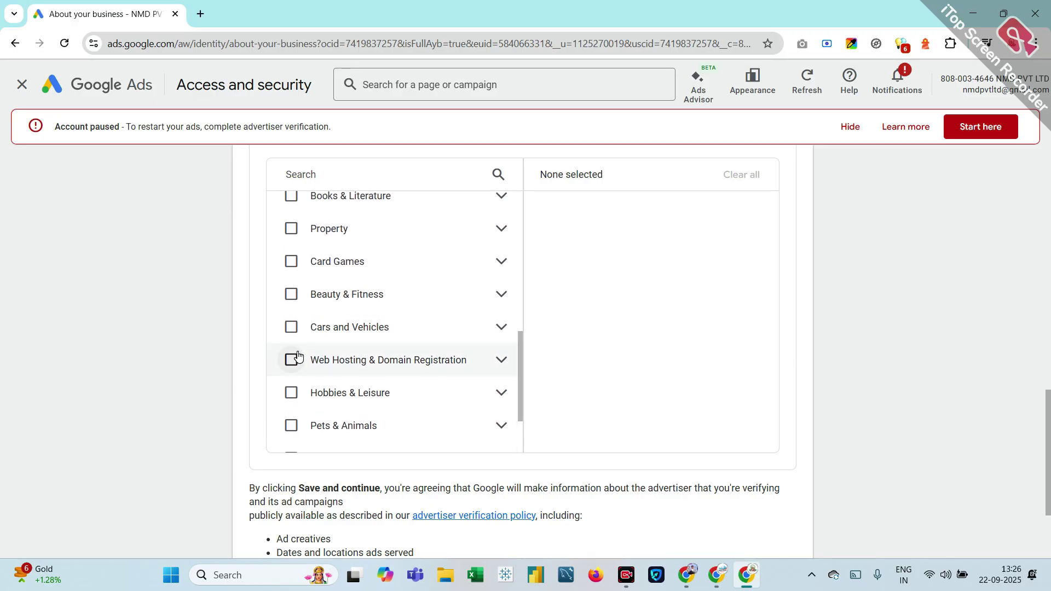
Step: Search the industry list for 'education', then clear the search and browse the full list
click(285, 174)
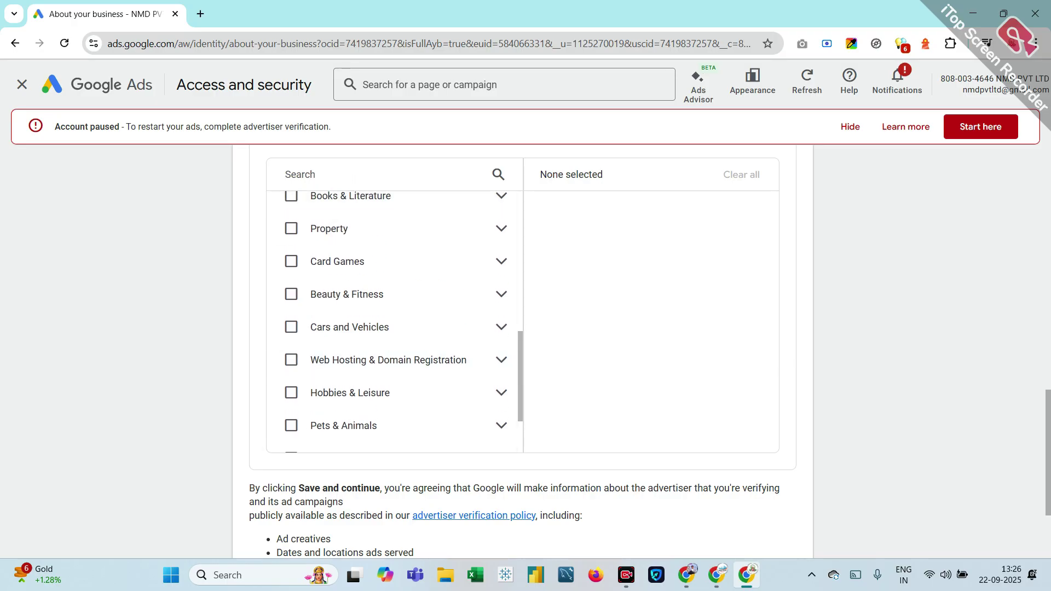
text(ed)
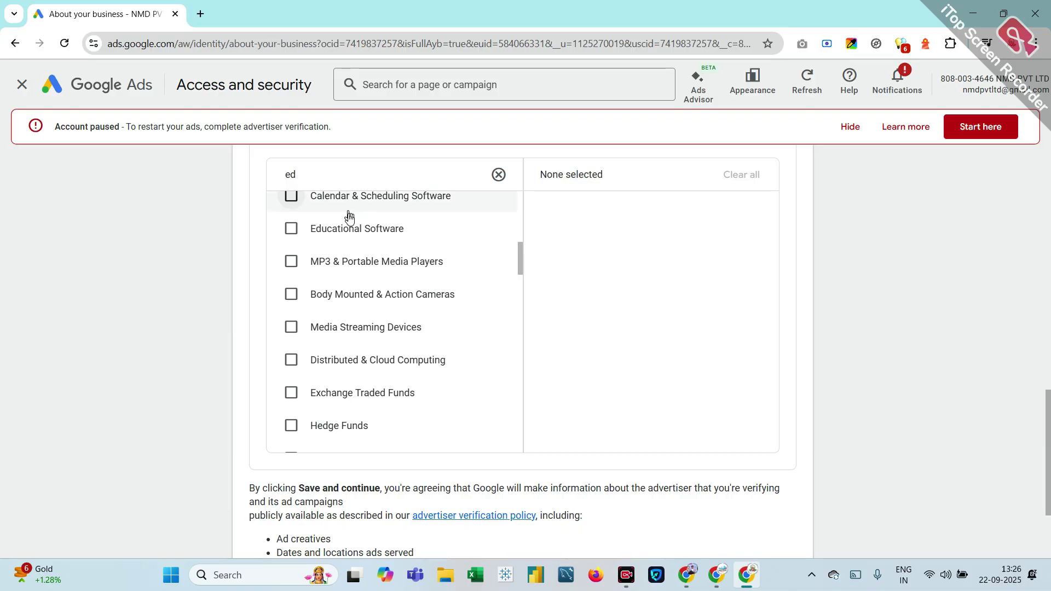
scroll(365, 256, up, 1)
scroll(365, 256, up, 1)
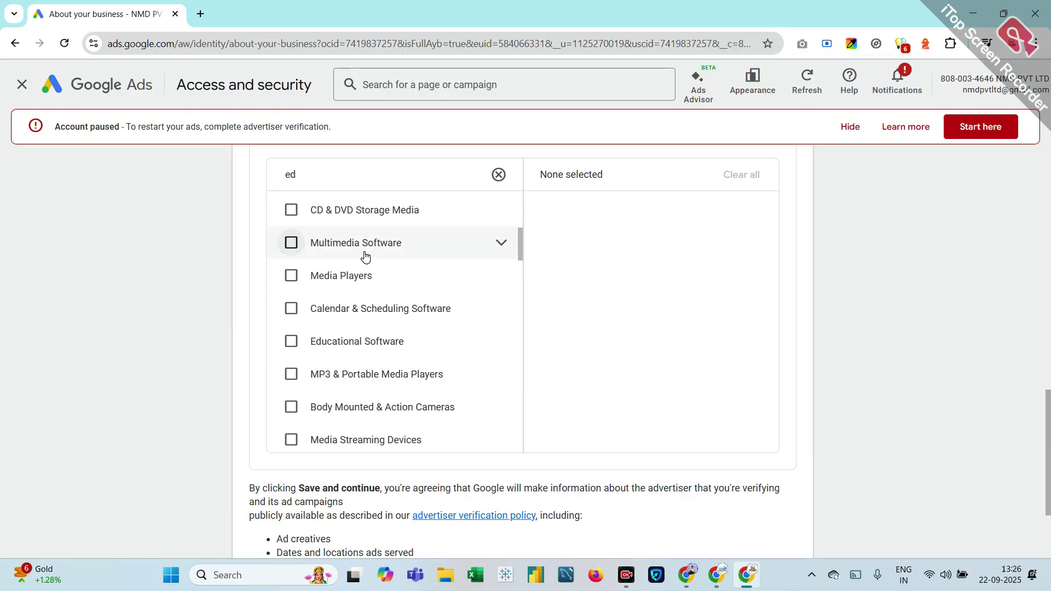
text(uc)
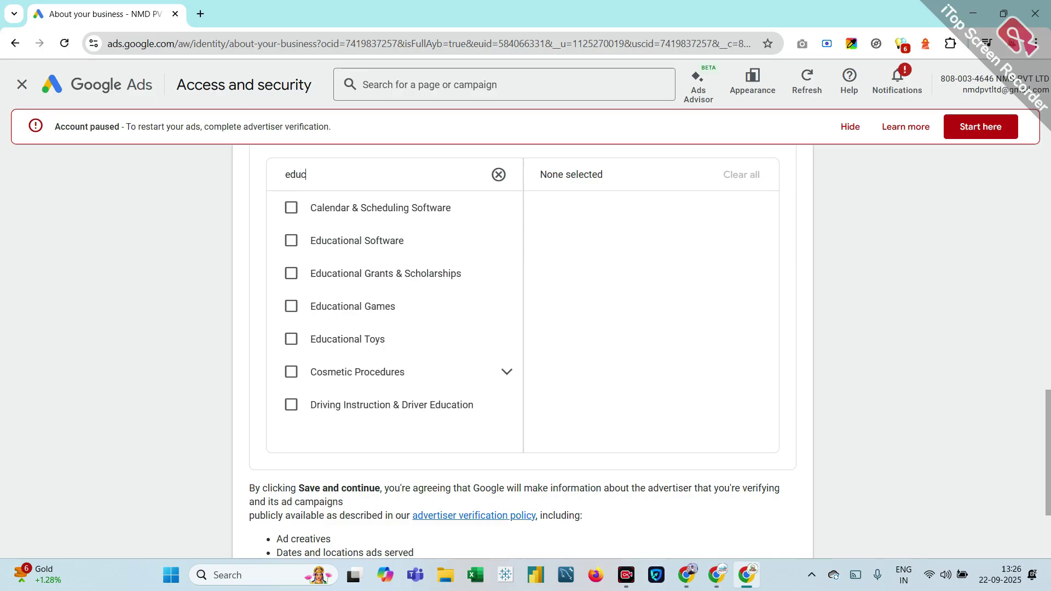
text(ation)
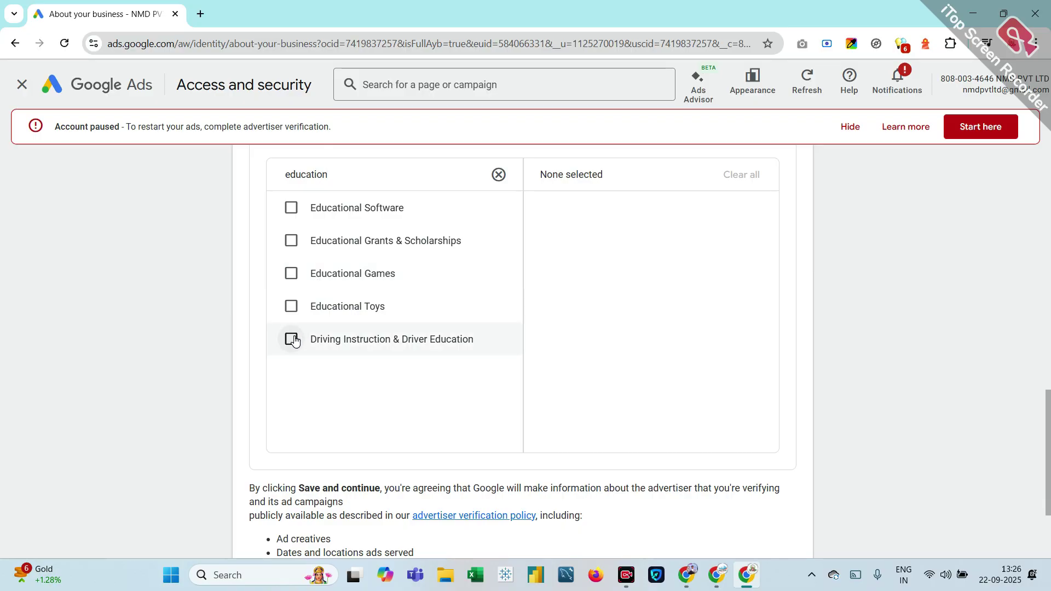
scroll(294, 340, up, 1)
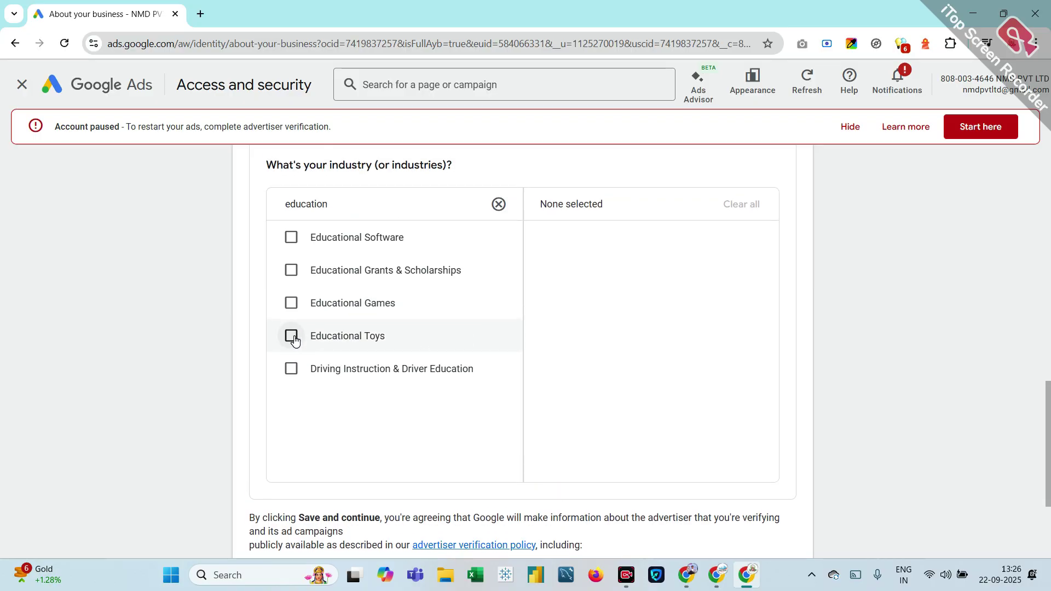
scroll(294, 340, down, 1)
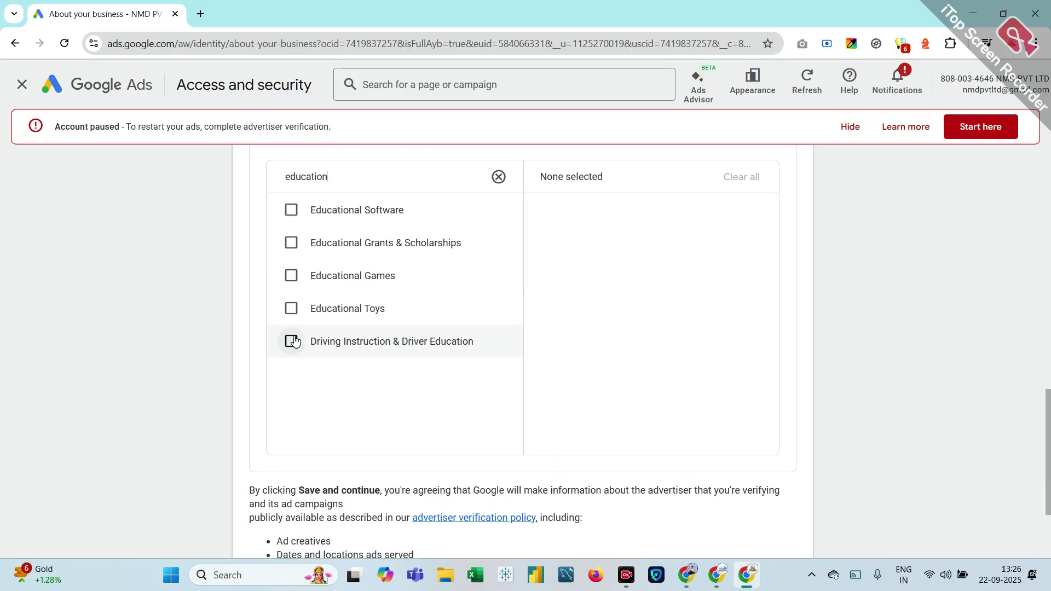
click(497, 170)
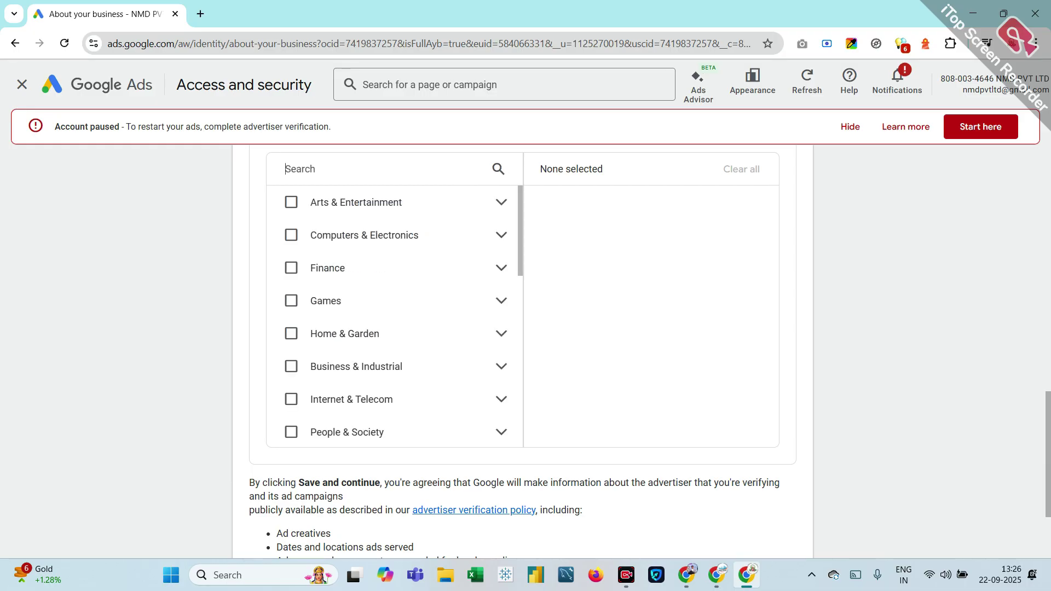
scroll(356, 214, down, 3)
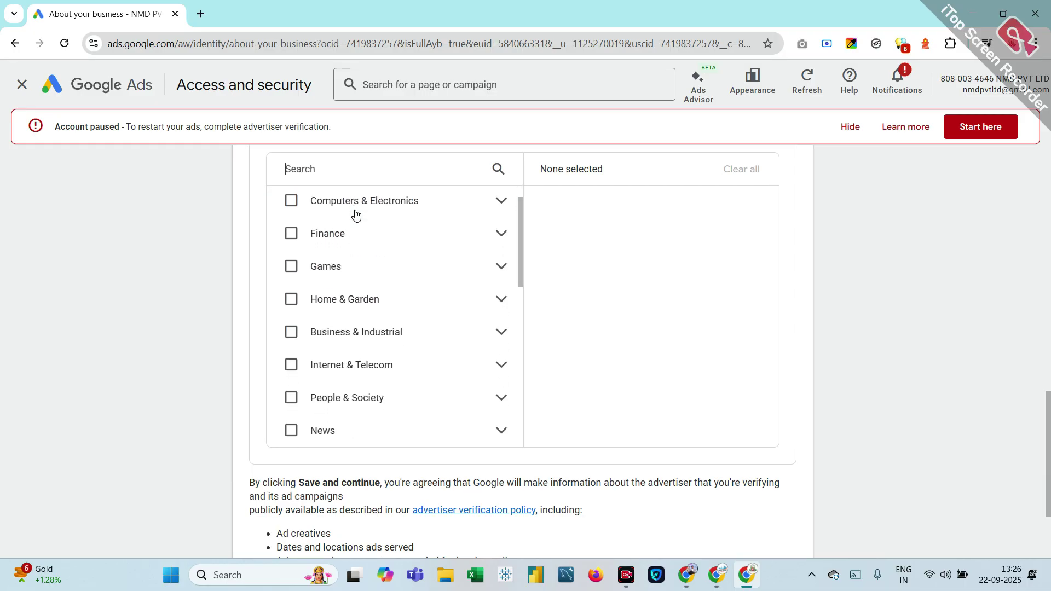
scroll(355, 214, down, 4)
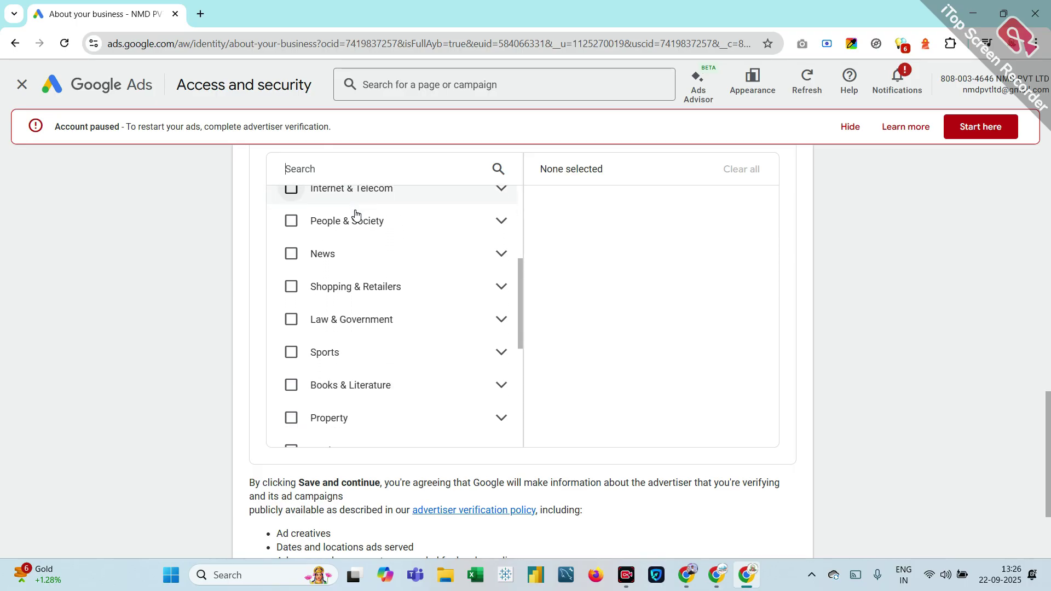
scroll(356, 214, down, 5)
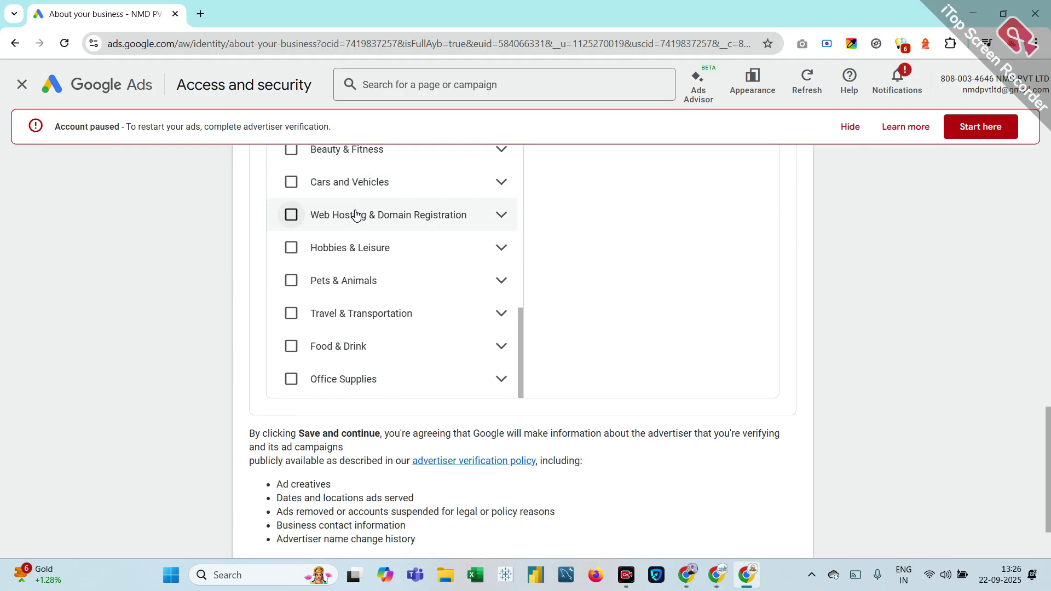
scroll(356, 213, up, 1)
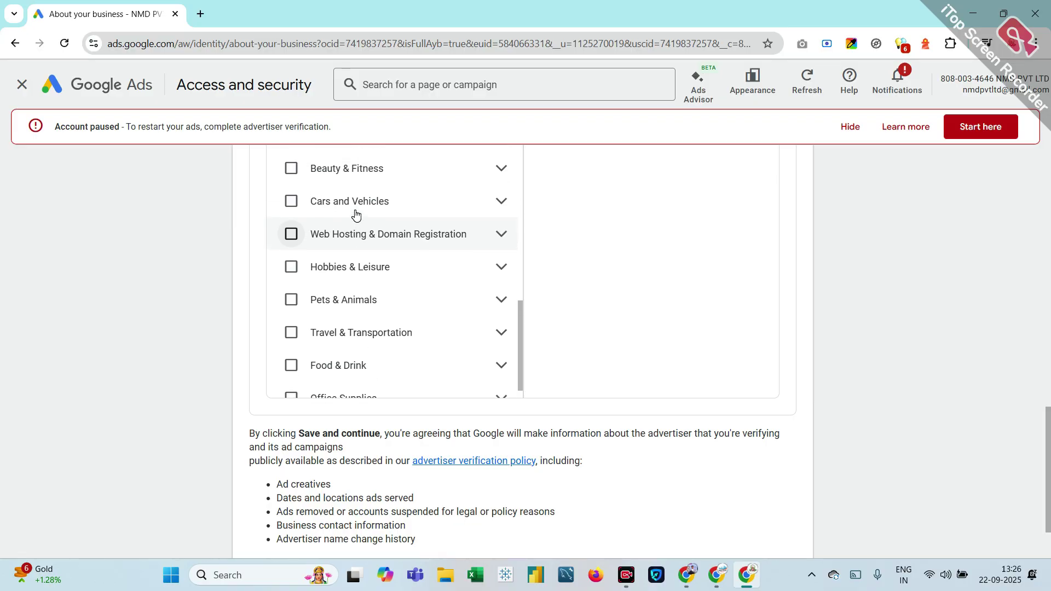
scroll(356, 214, up, 5)
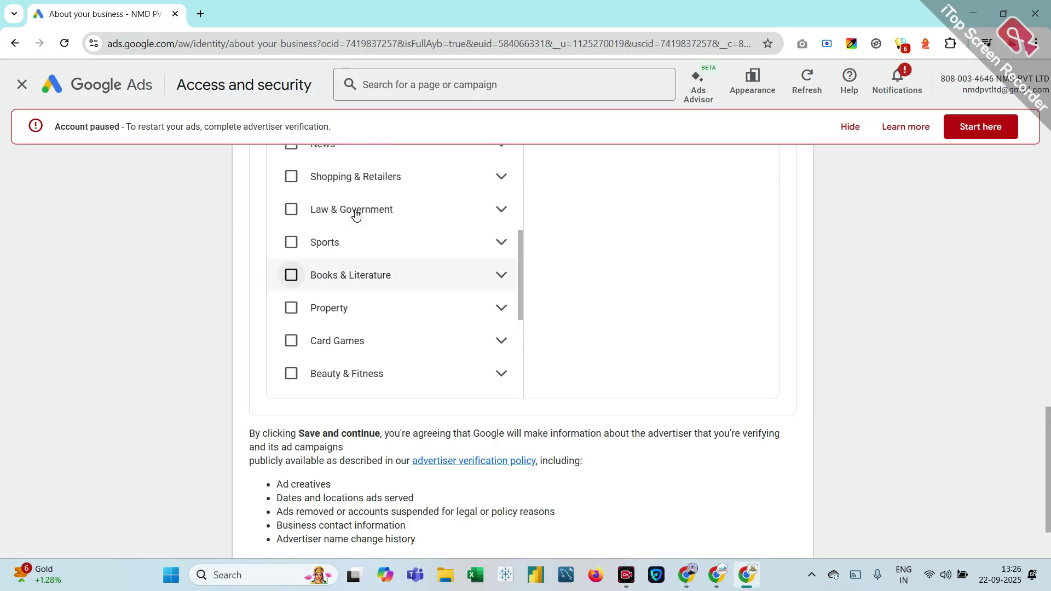
scroll(356, 214, up, 8)
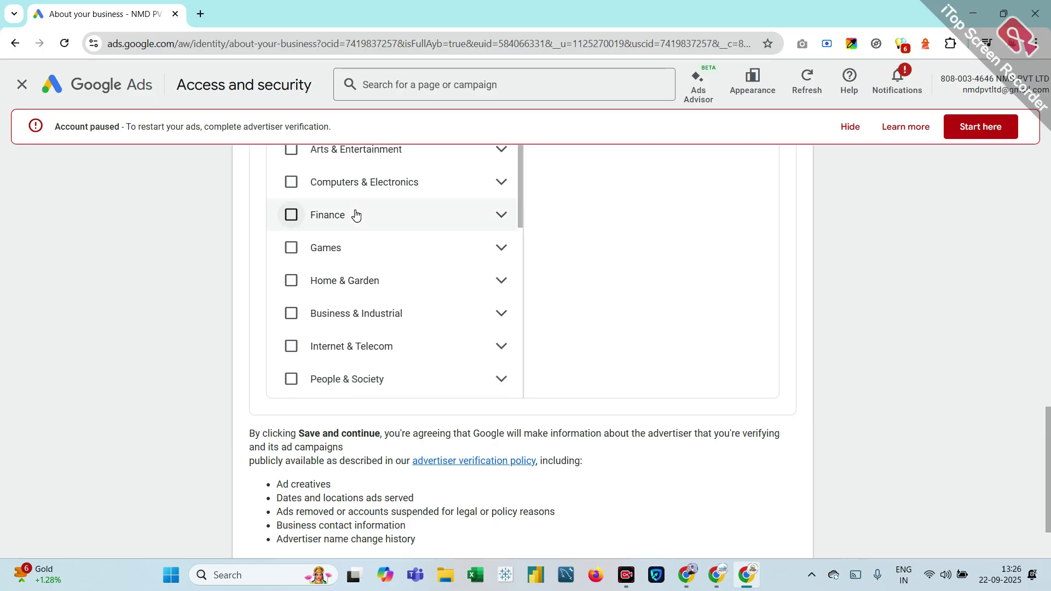
scroll(356, 214, up, 1)
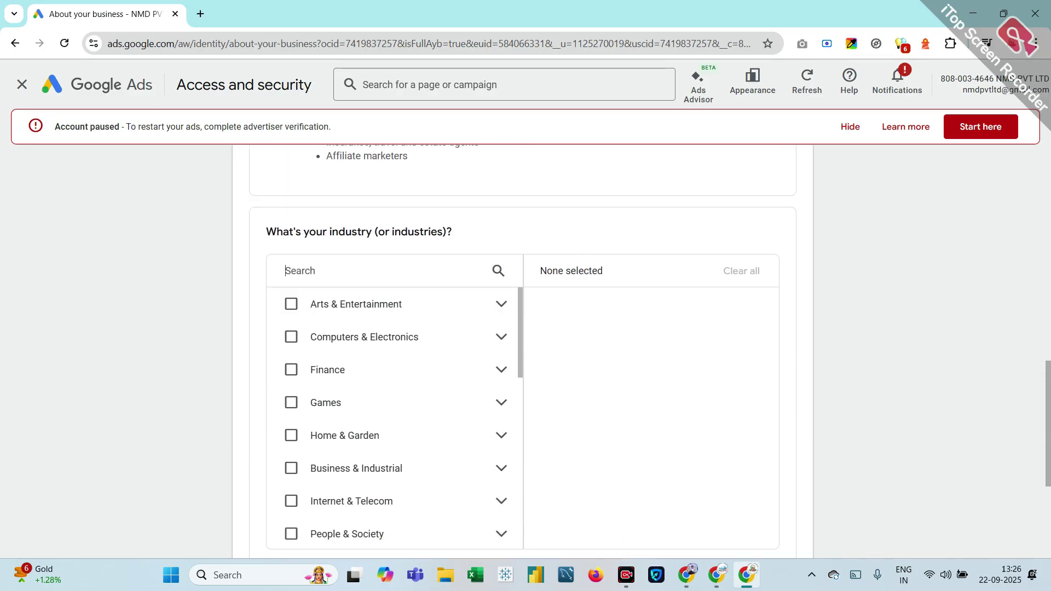
Step: Search the industries for 'edu' and tick Educational Toys
text(inst)
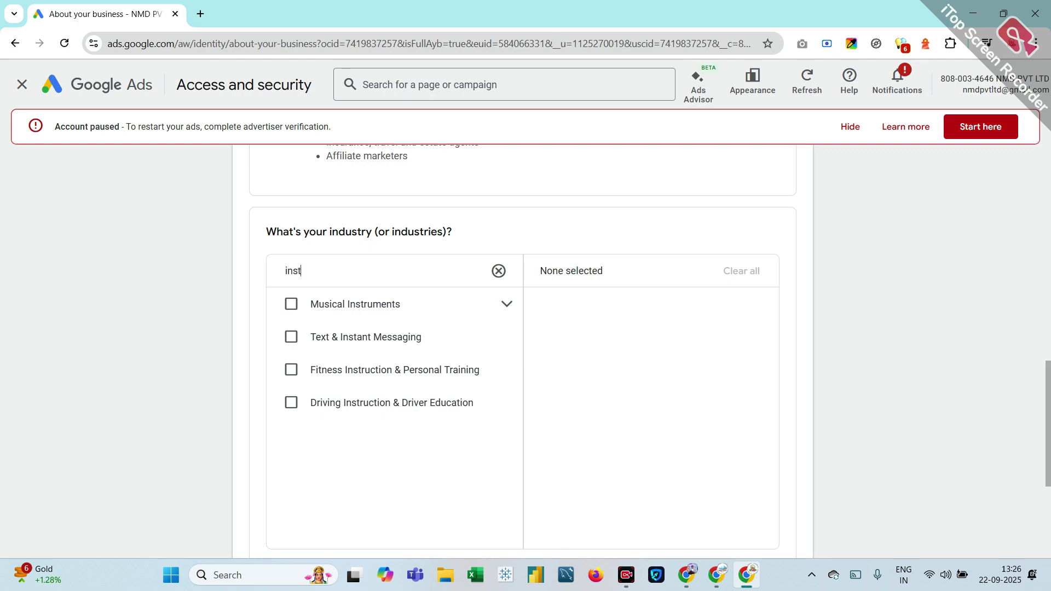
key(BackSpace)
key(BackSpace)
key(BackSpace)
key(BackSpace)
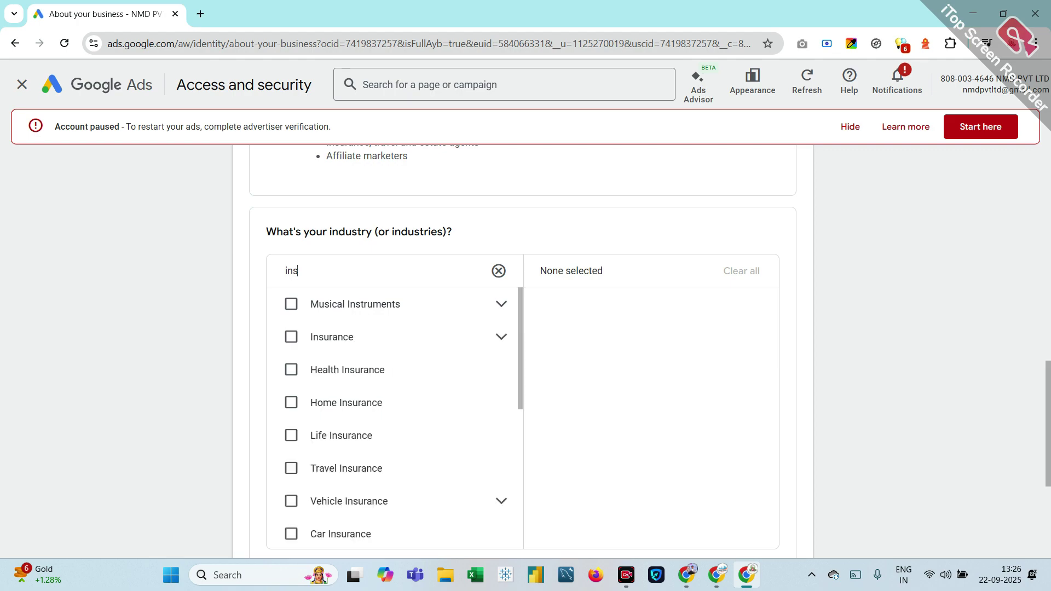
text(edu)
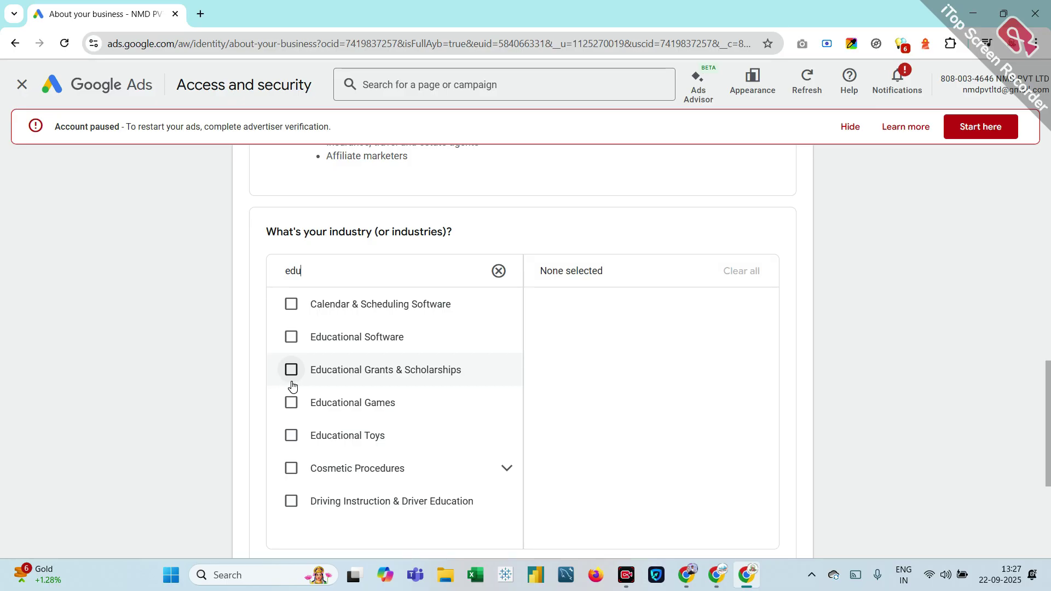
click(292, 436)
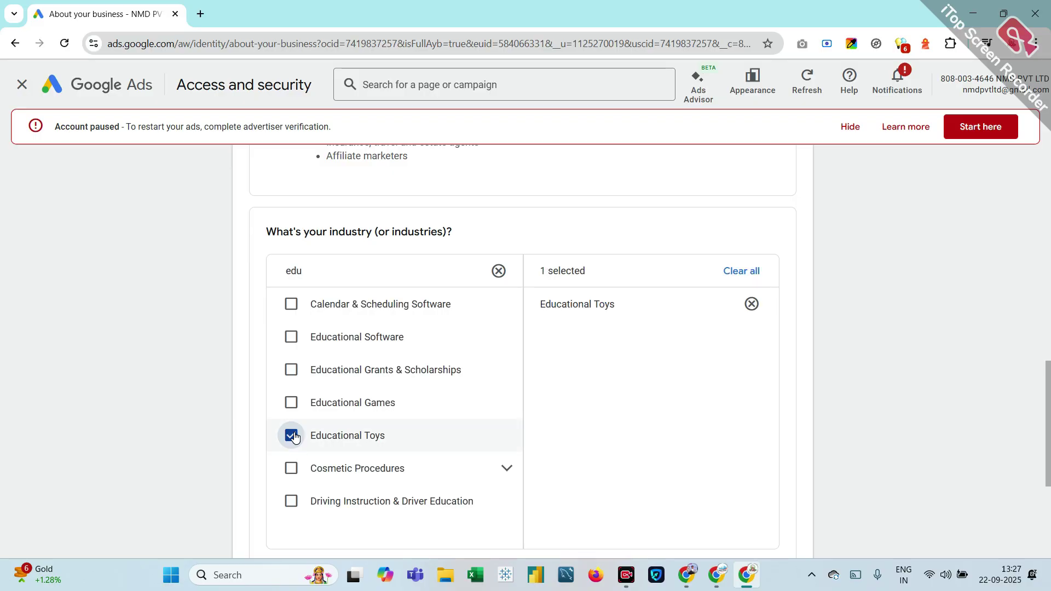
scroll(294, 436, down, 4)
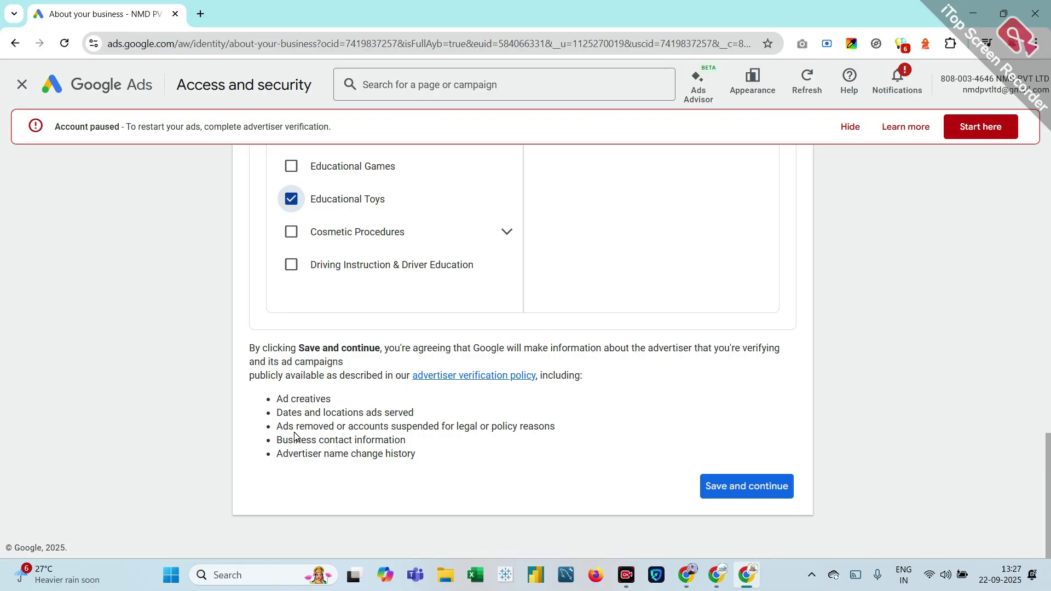
Step: Save the business details and reach the Advertiser verification page, where the organisation task shows completed
click(732, 492)
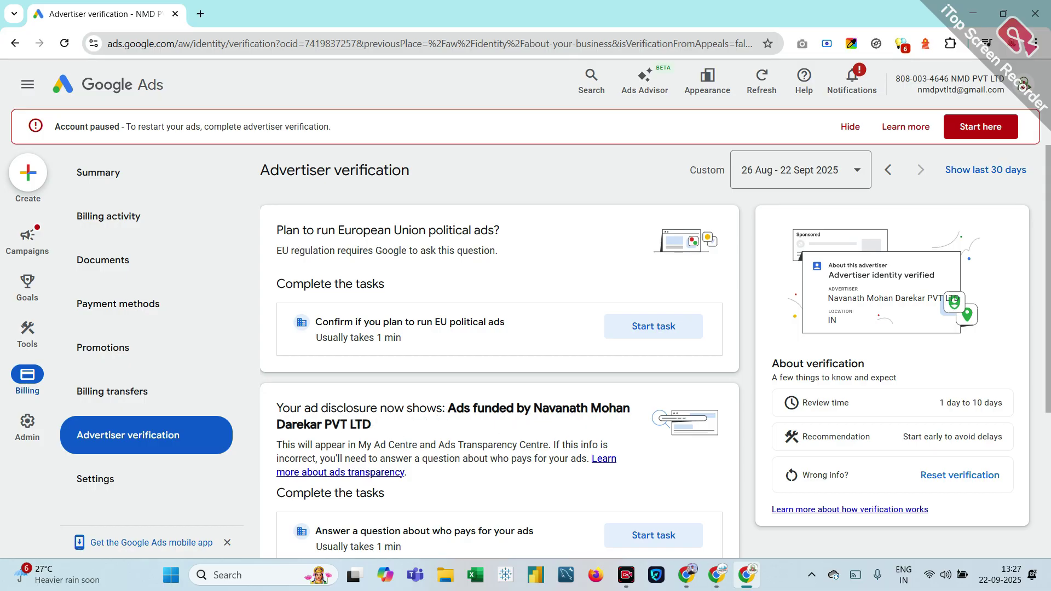
scroll(412, 444, down, 2)
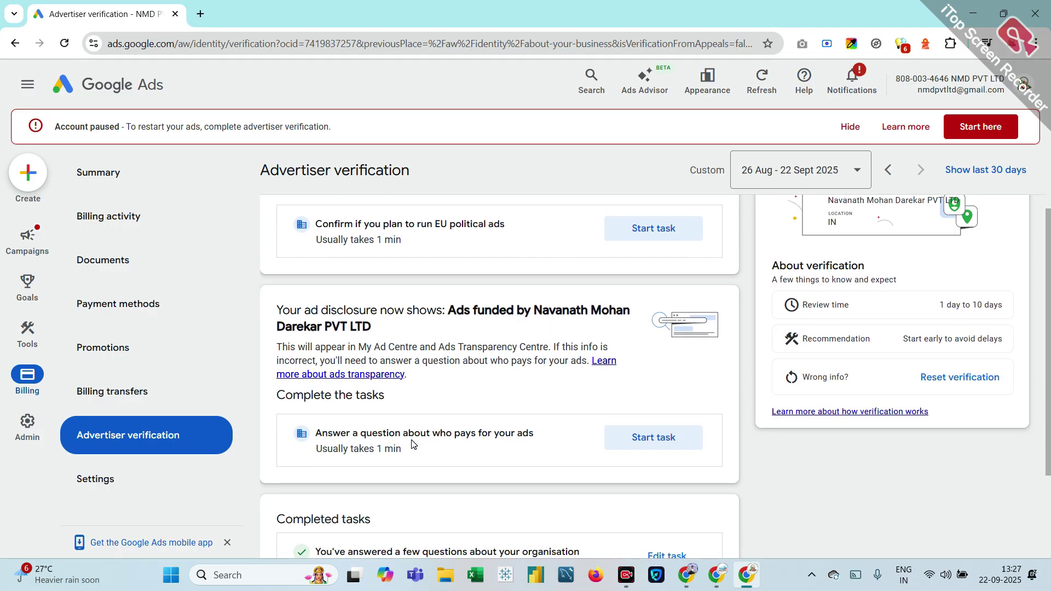
scroll(412, 445, up, 2)
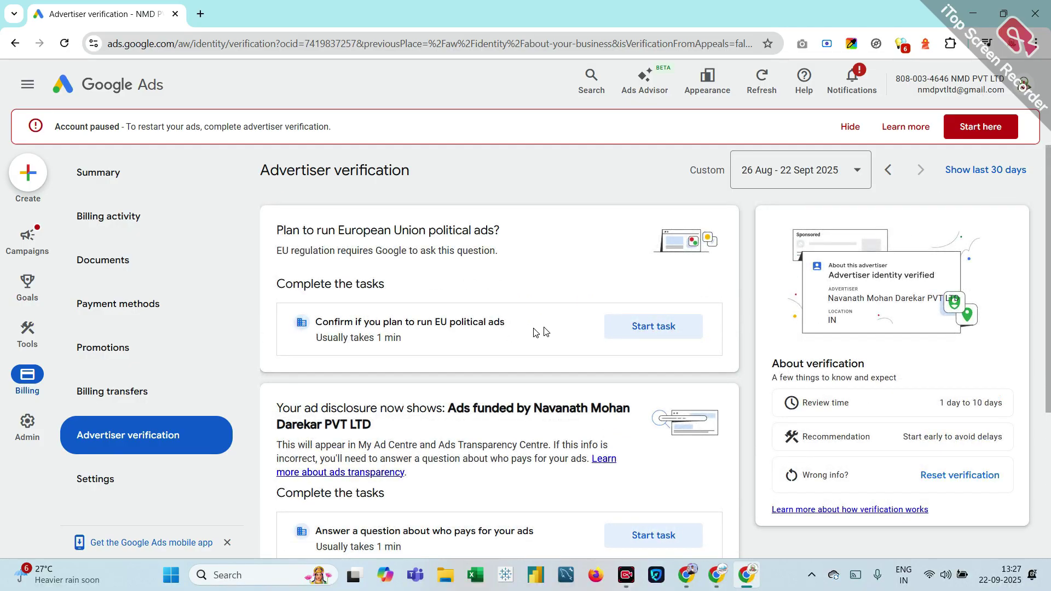
Step: Answer 'No, I don't plan' to running EU political ads and submit the answer
click(640, 338)
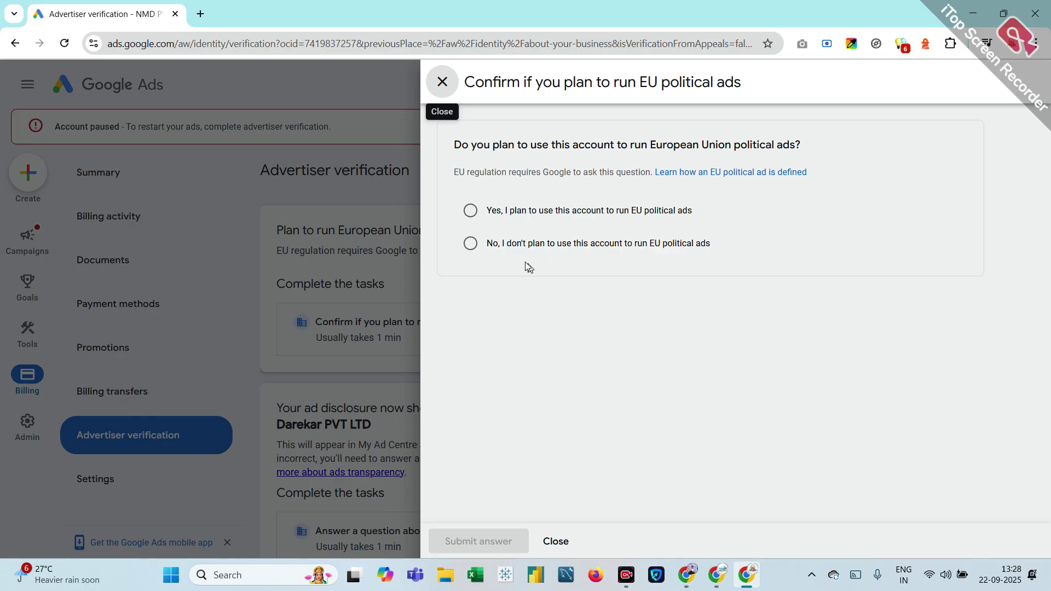
click(468, 245)
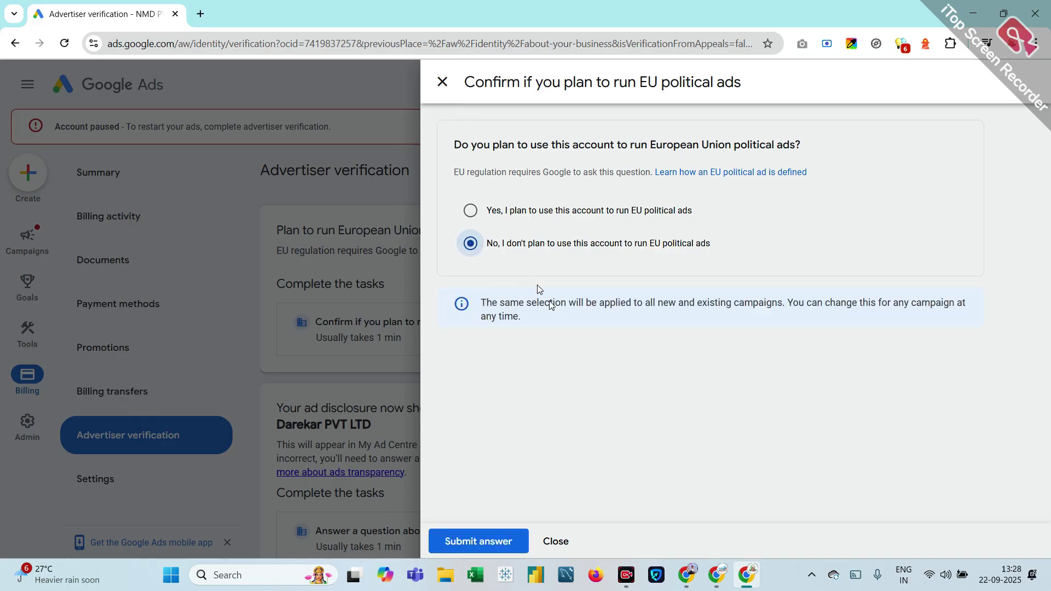
click(490, 538)
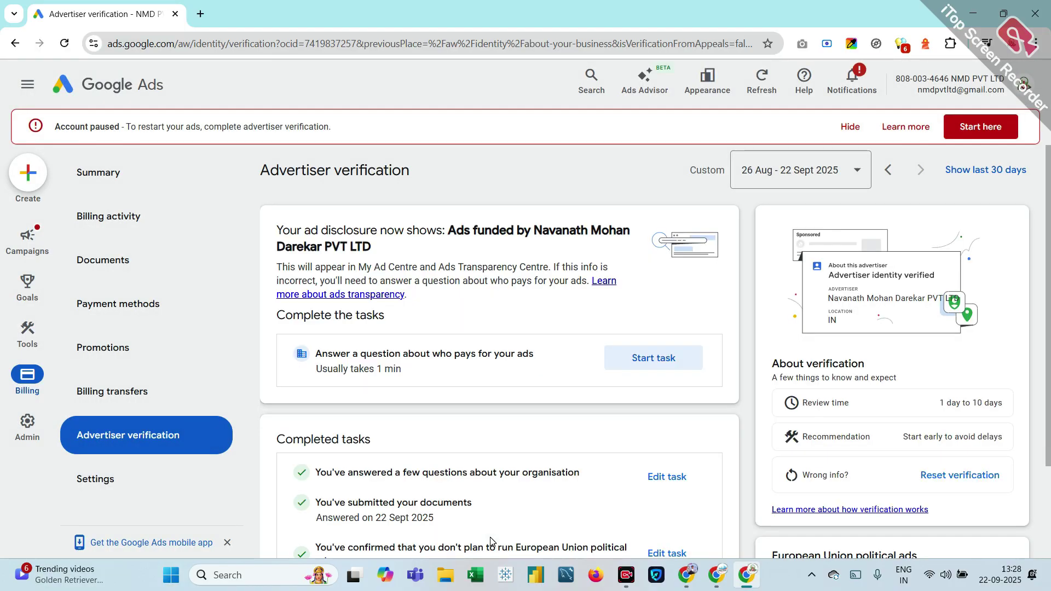
scroll(490, 537, down, 3)
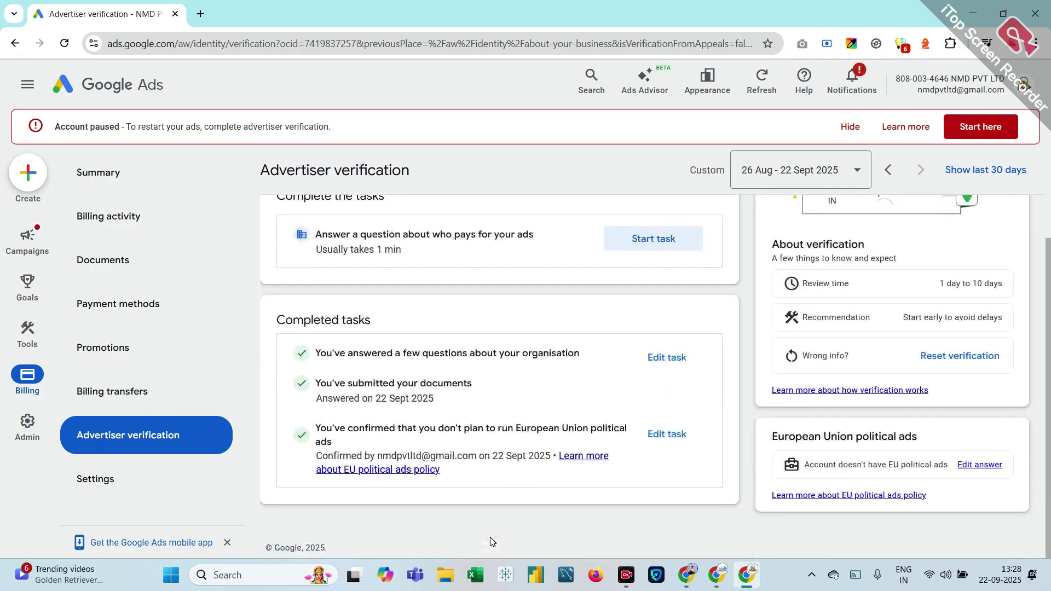
scroll(538, 404, up, 3)
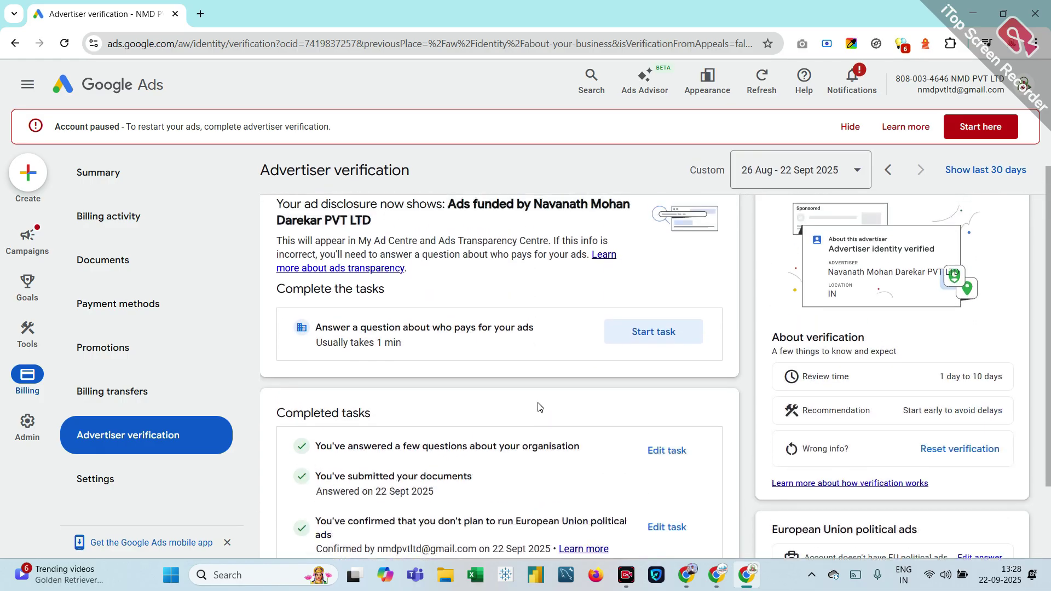
scroll(537, 403, down, 1)
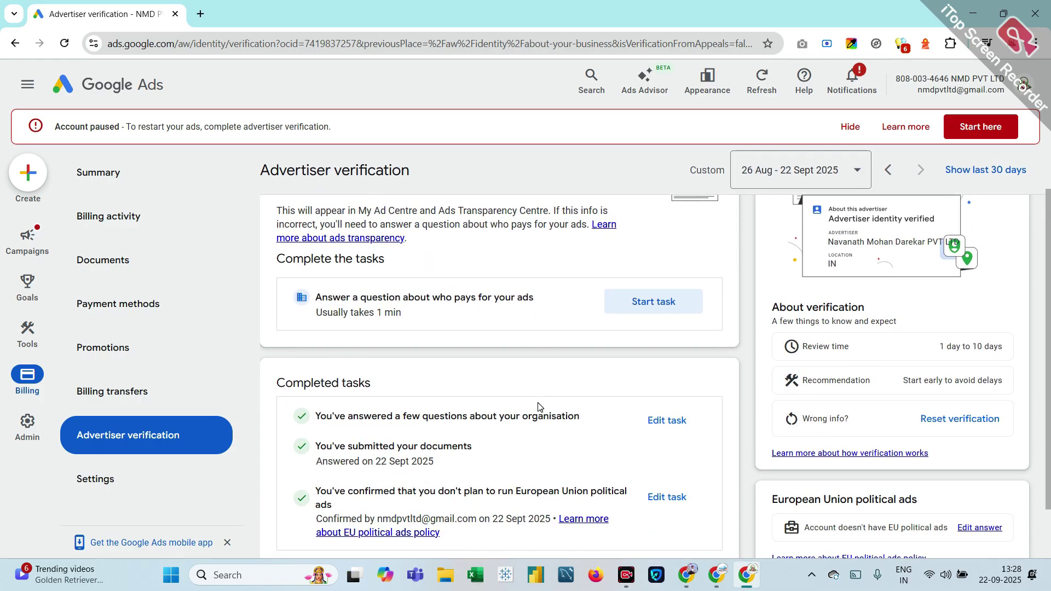
scroll(537, 406, up, 1)
scroll(538, 407, down, 2)
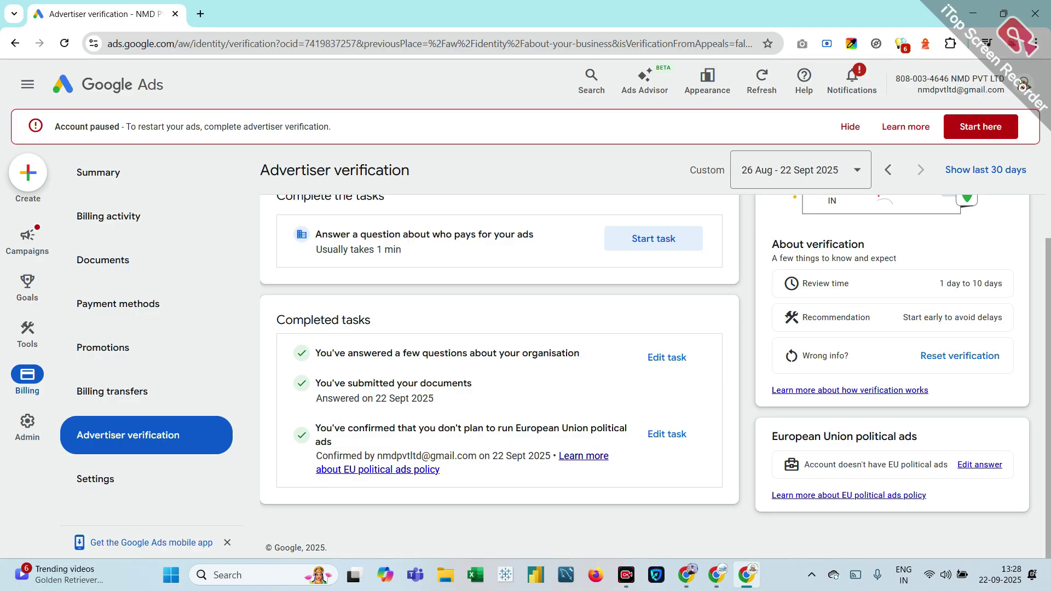
scroll(419, 400, up, 2)
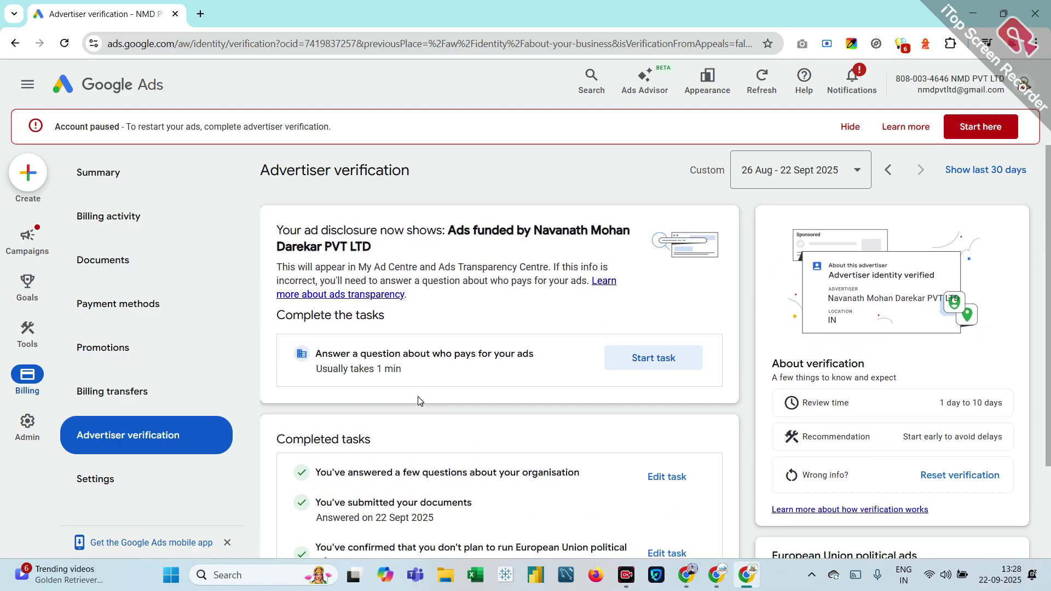
scroll(650, 383, down, 2)
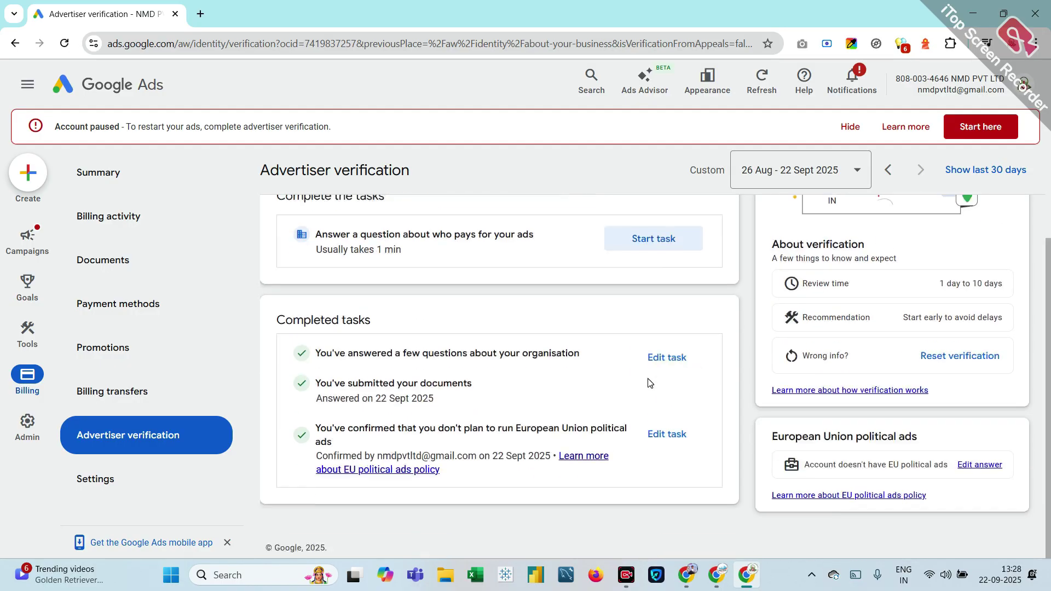
Step: Reset the advertiser verification answers and look over the outstanding verification tasks
click(953, 361)
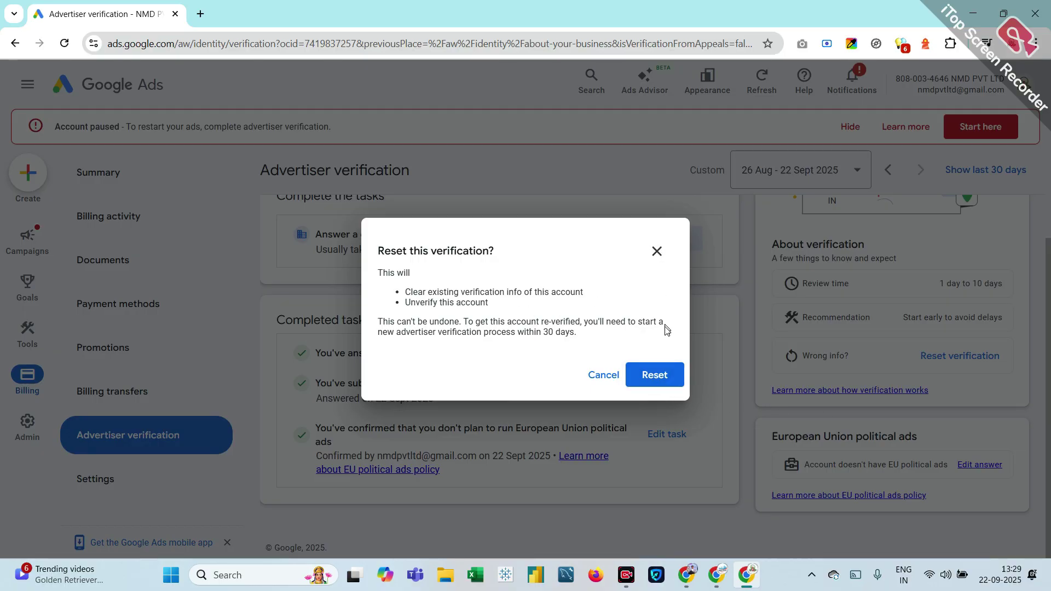
click(651, 373)
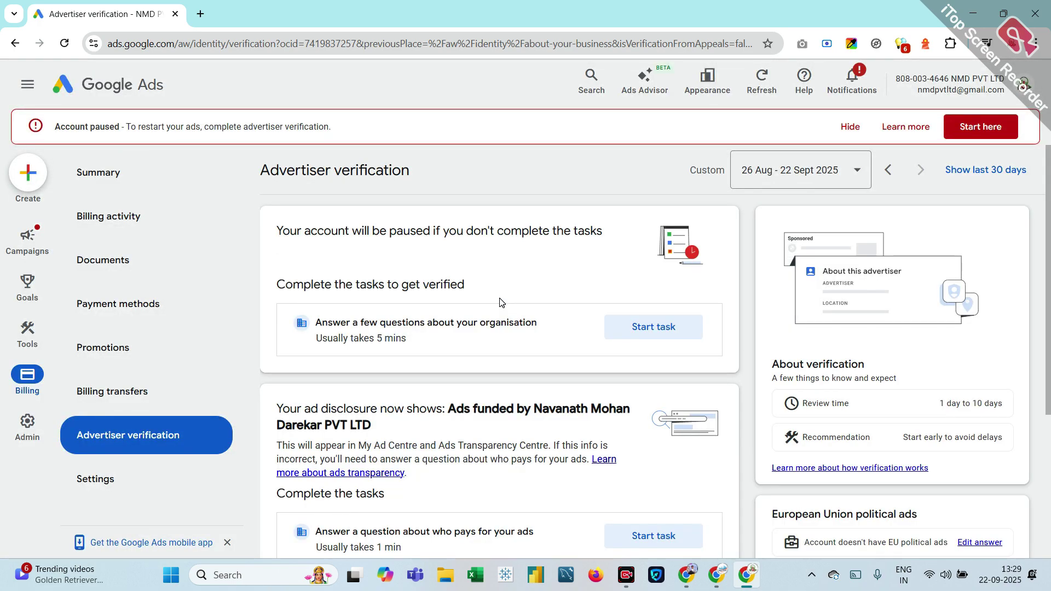
scroll(502, 302, down, 5)
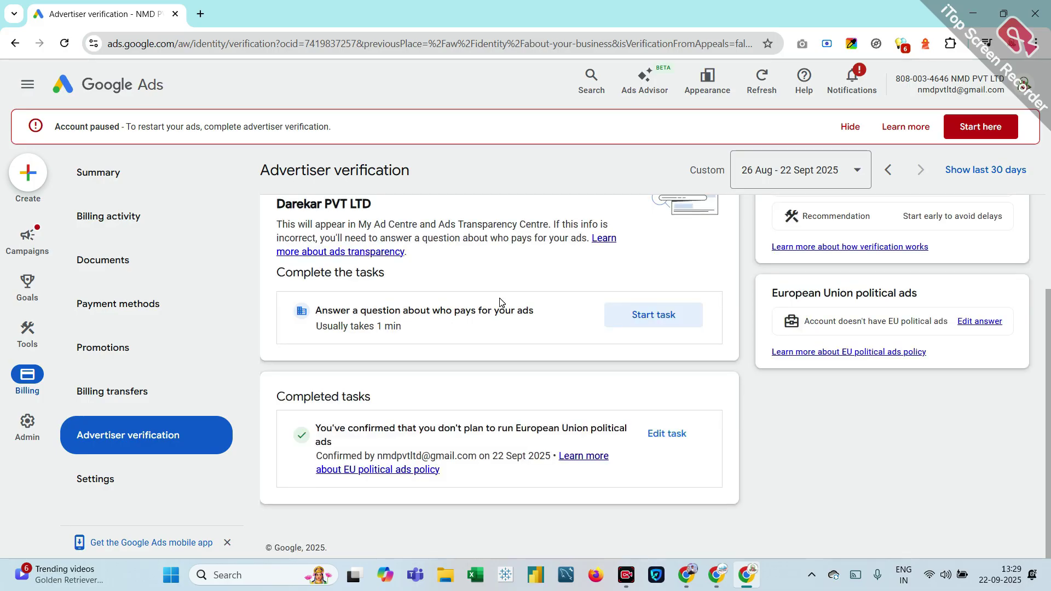
scroll(502, 302, up, 5)
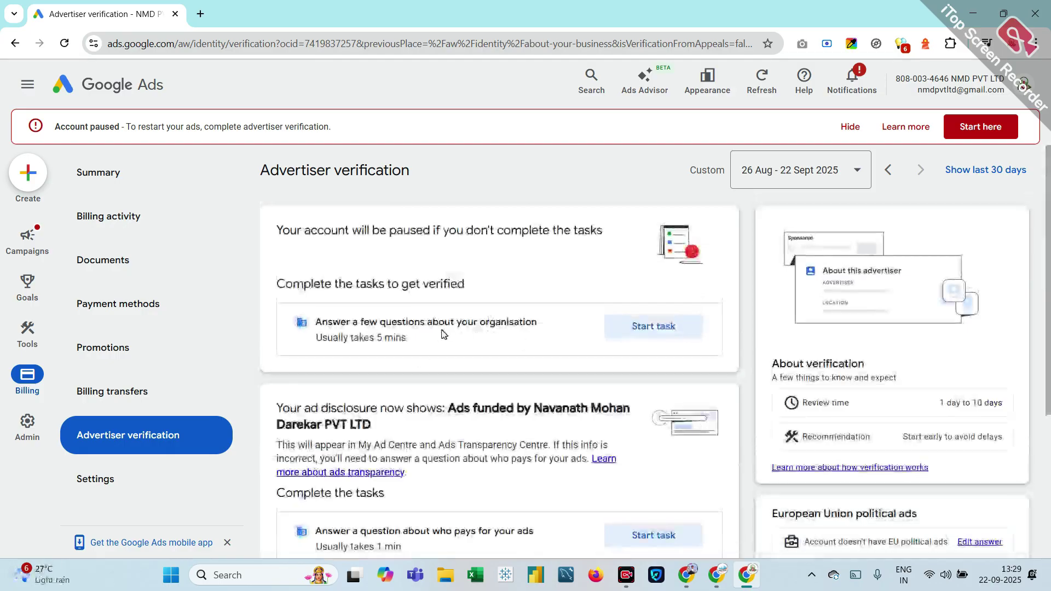
scroll(534, 416, down, 3)
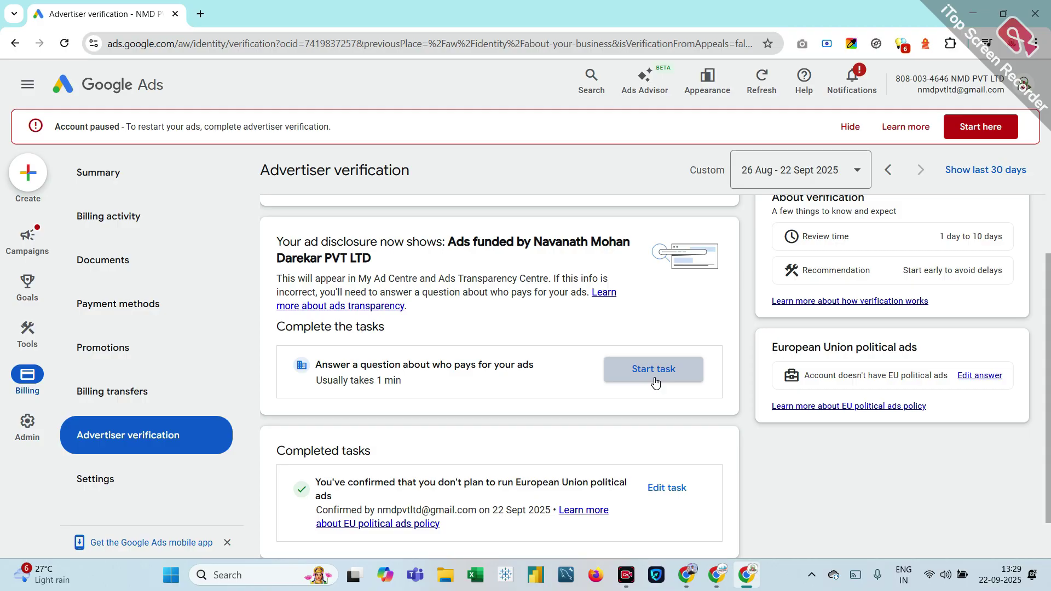
scroll(655, 383, down, 1)
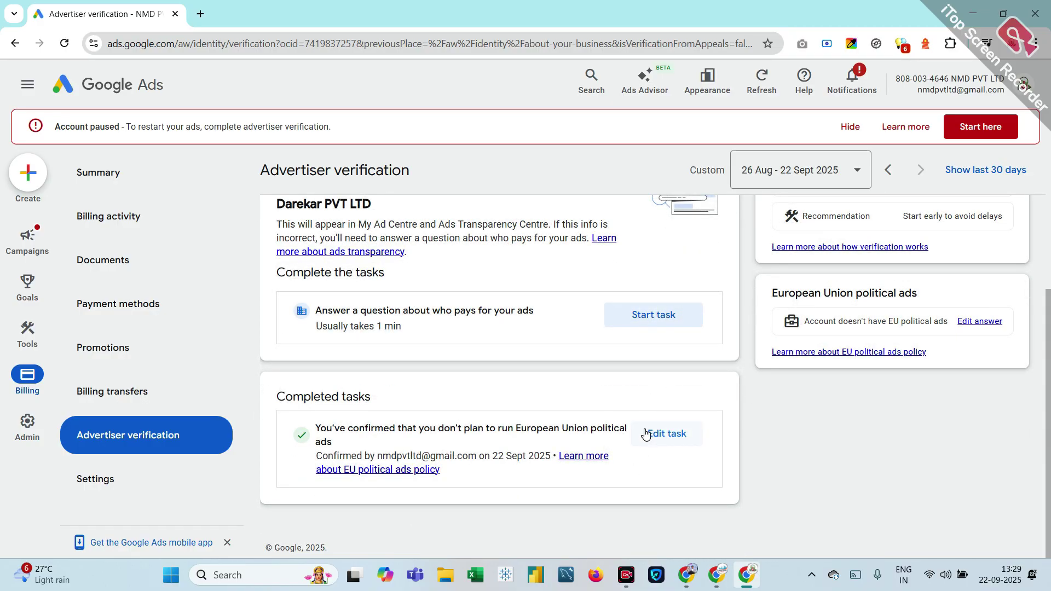
scroll(645, 433, up, 1)
scroll(645, 433, up, 5)
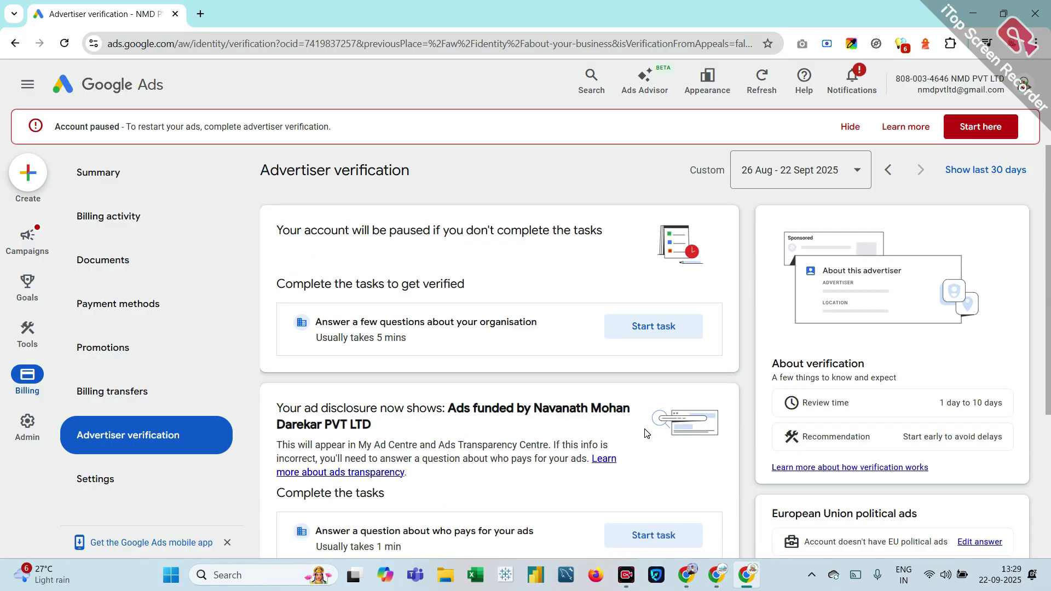
Step: Answer the organisation questions: not an agency, paying Google Ads directly, advertising own products/services
click(654, 336)
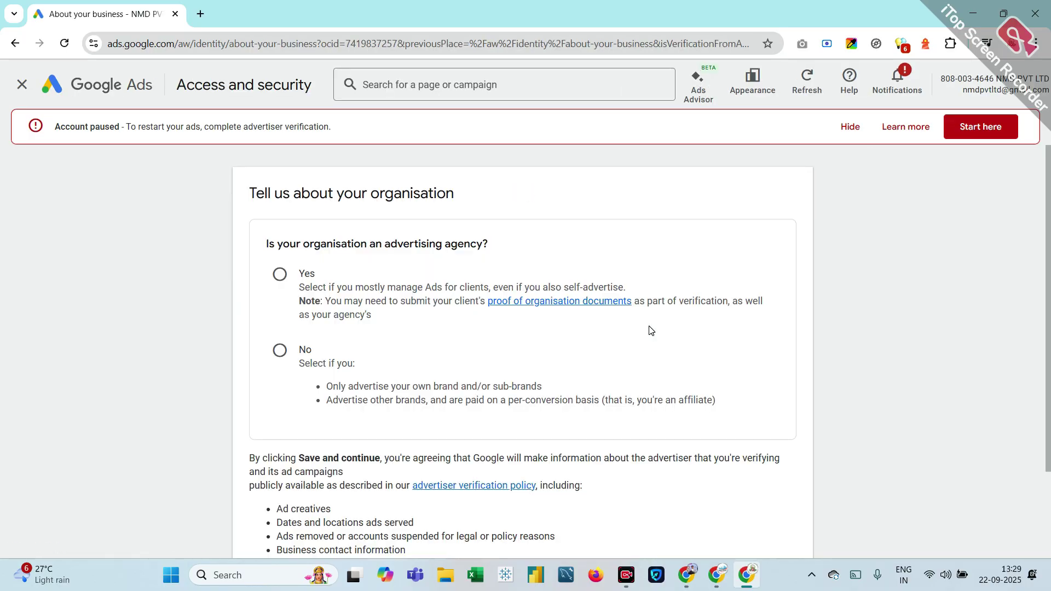
scroll(651, 330, down, 2)
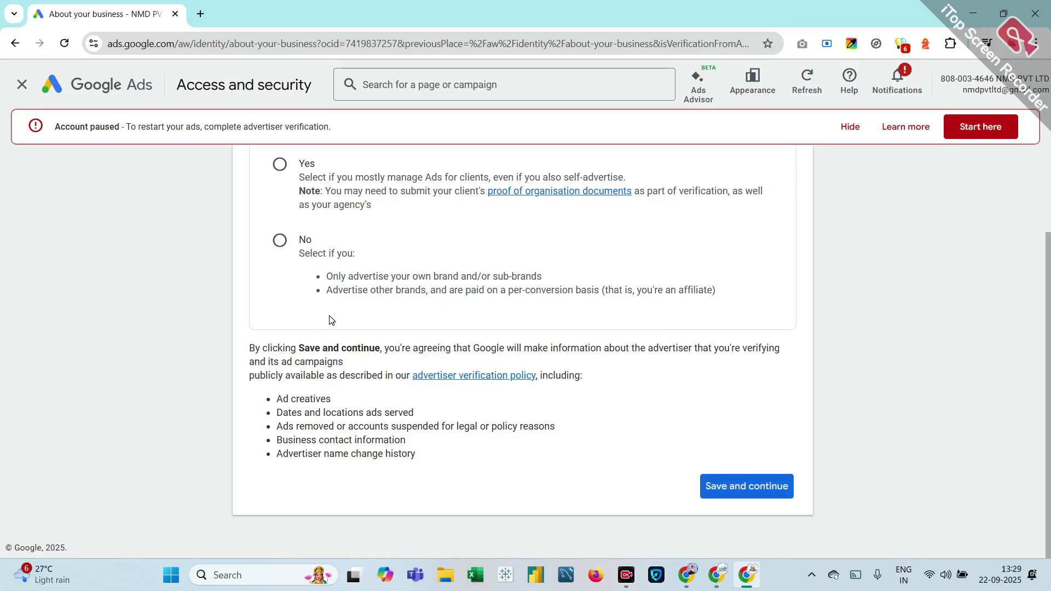
click(279, 240)
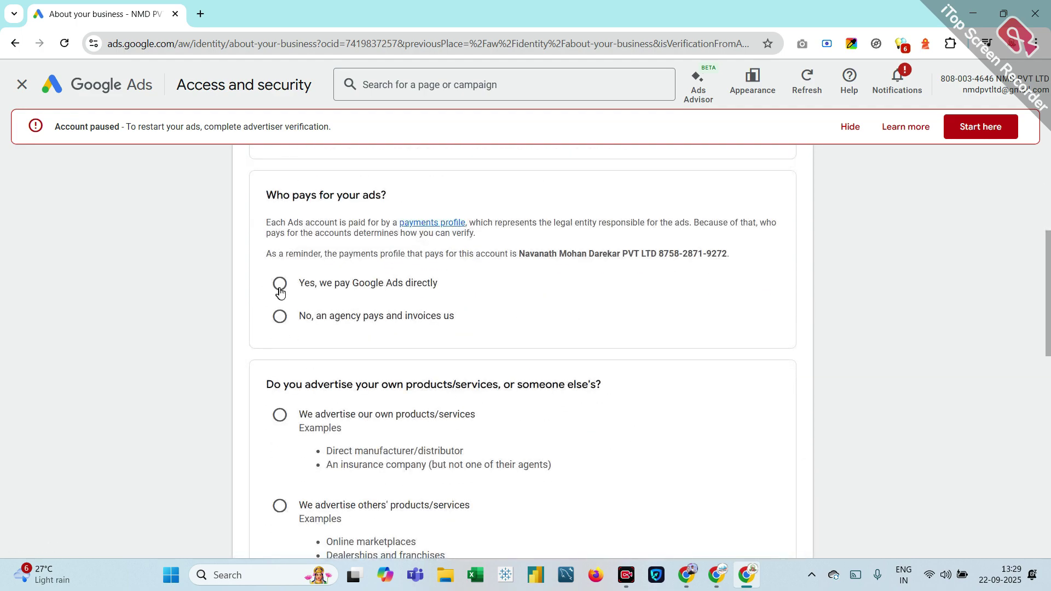
click(280, 292)
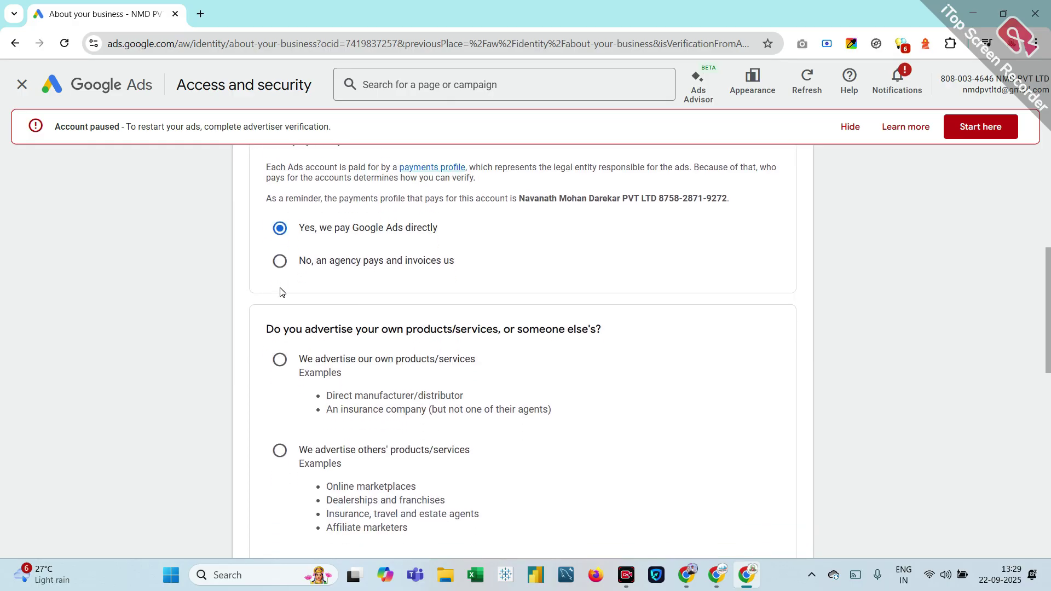
scroll(280, 289, down, 1)
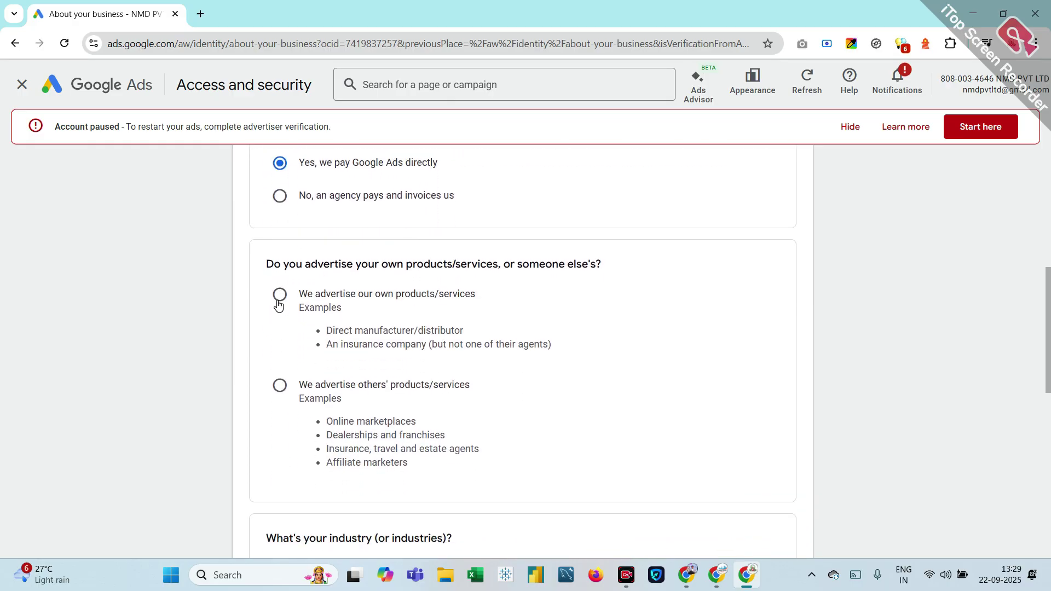
click(279, 295)
Step: Scroll through the About your business form down to the industry question
scroll(329, 356, down, 4)
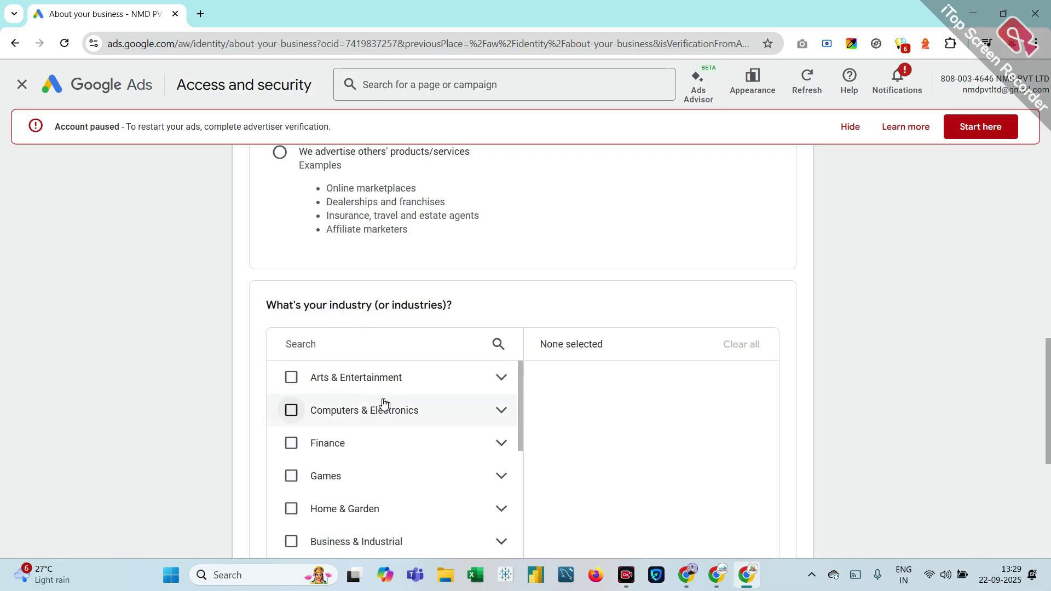
scroll(285, 377, down, 3)
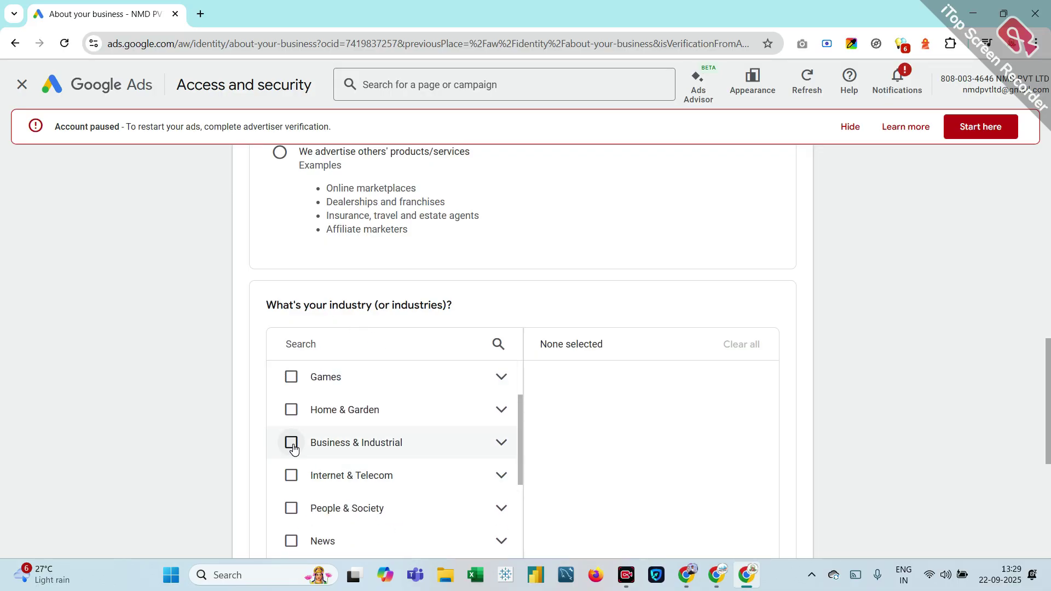
scroll(307, 488, down, 3)
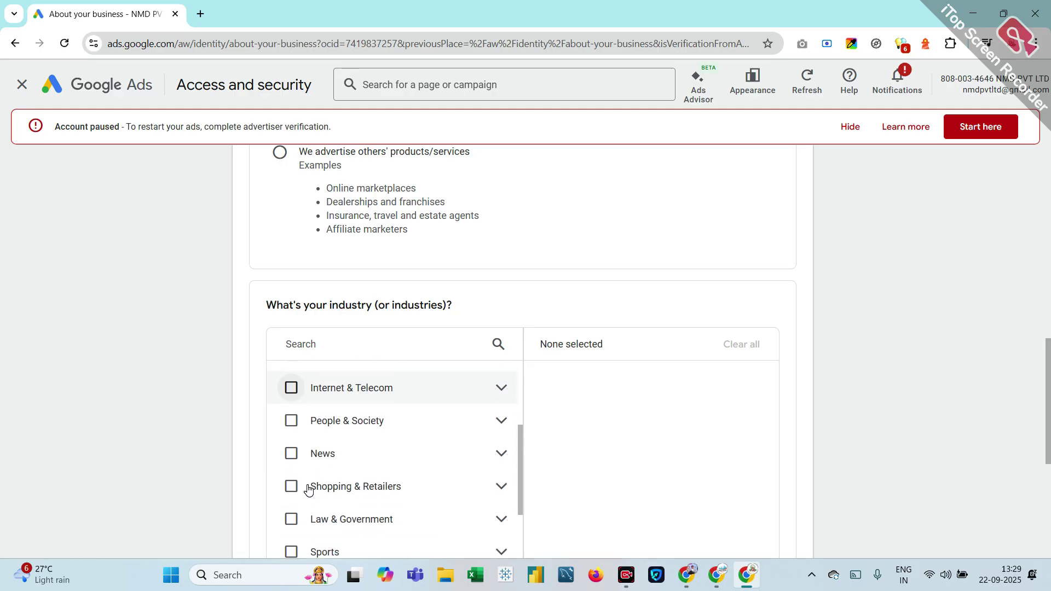
scroll(308, 489, down, 2)
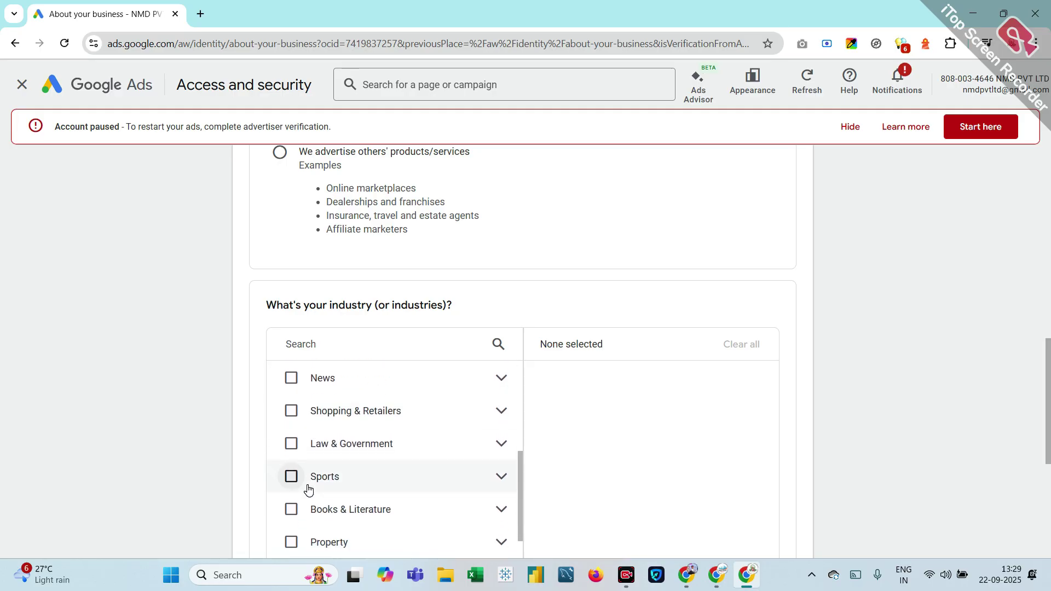
scroll(308, 489, down, 3)
scroll(308, 488, down, 2)
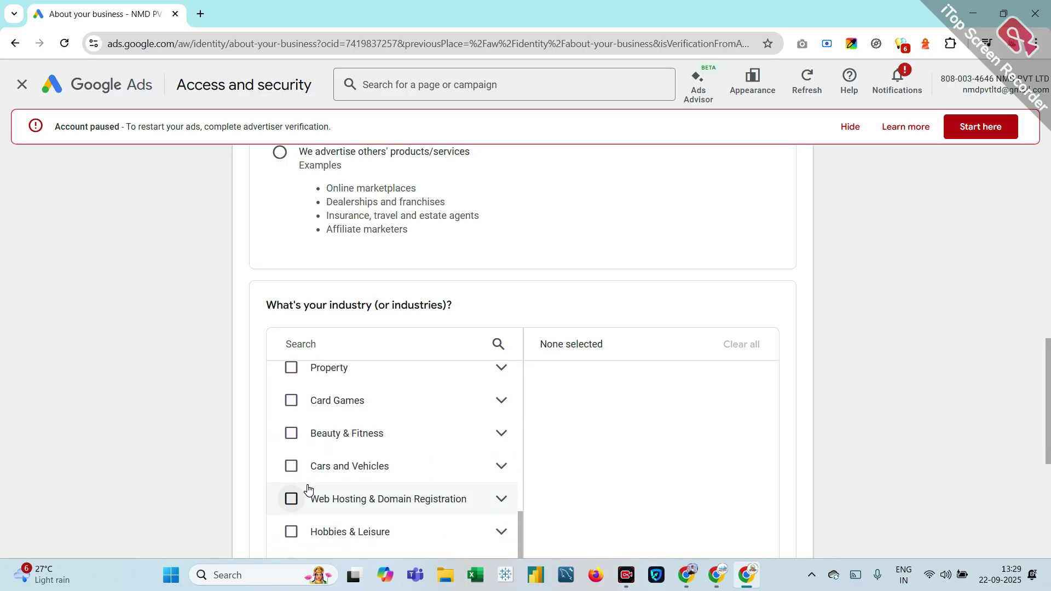
scroll(308, 489, down, 3)
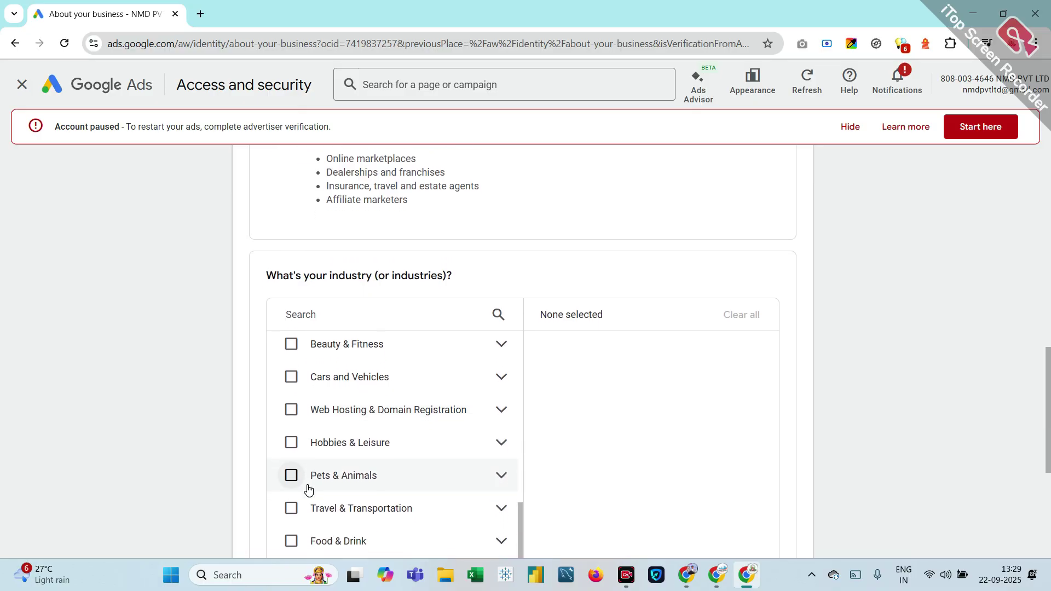
scroll(306, 487, down, 3)
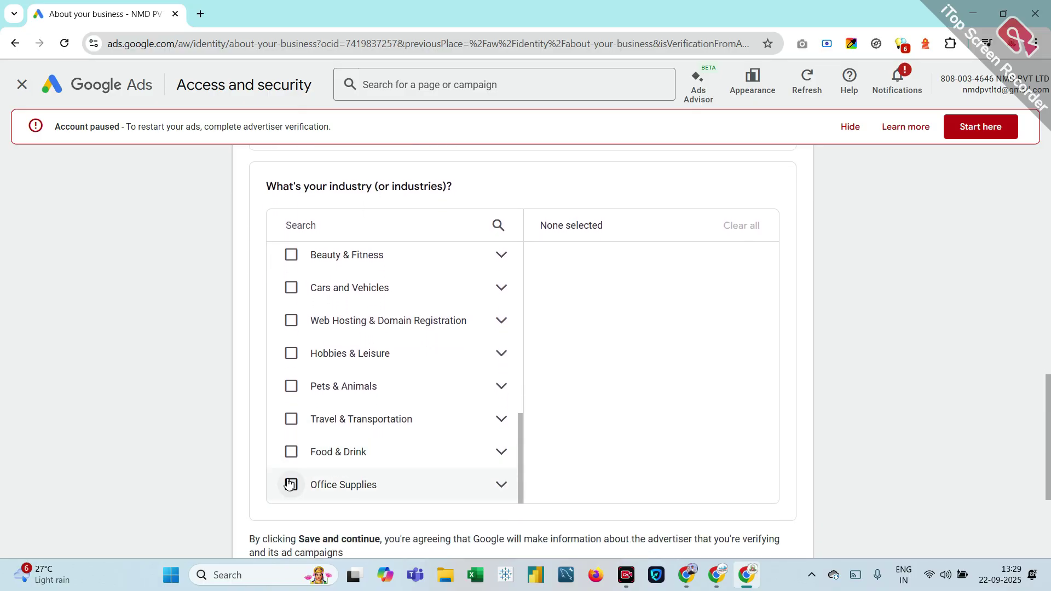
scroll(293, 482, up, 10)
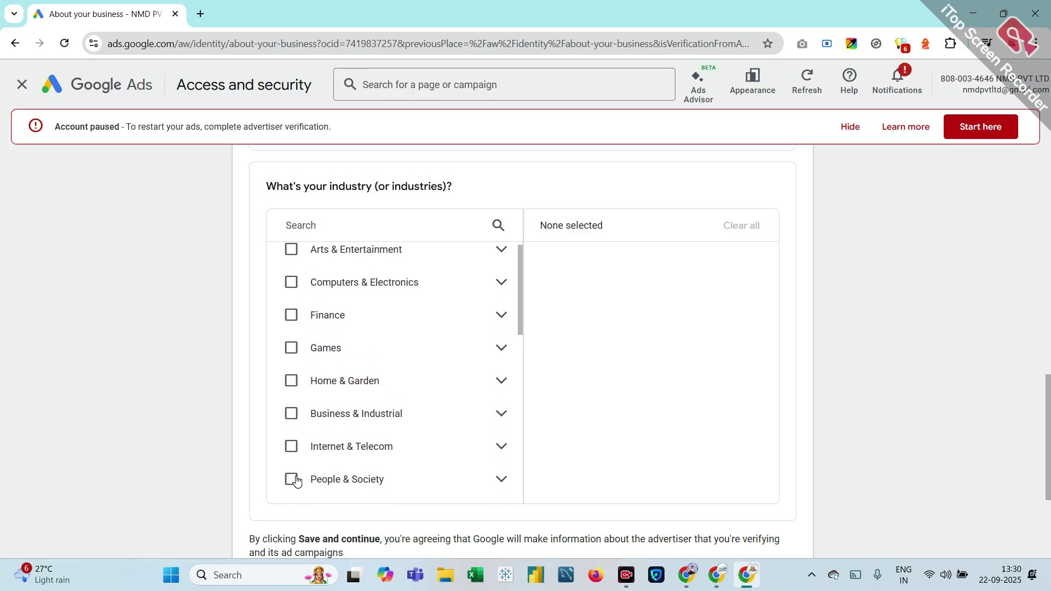
scroll(296, 480, up, 2)
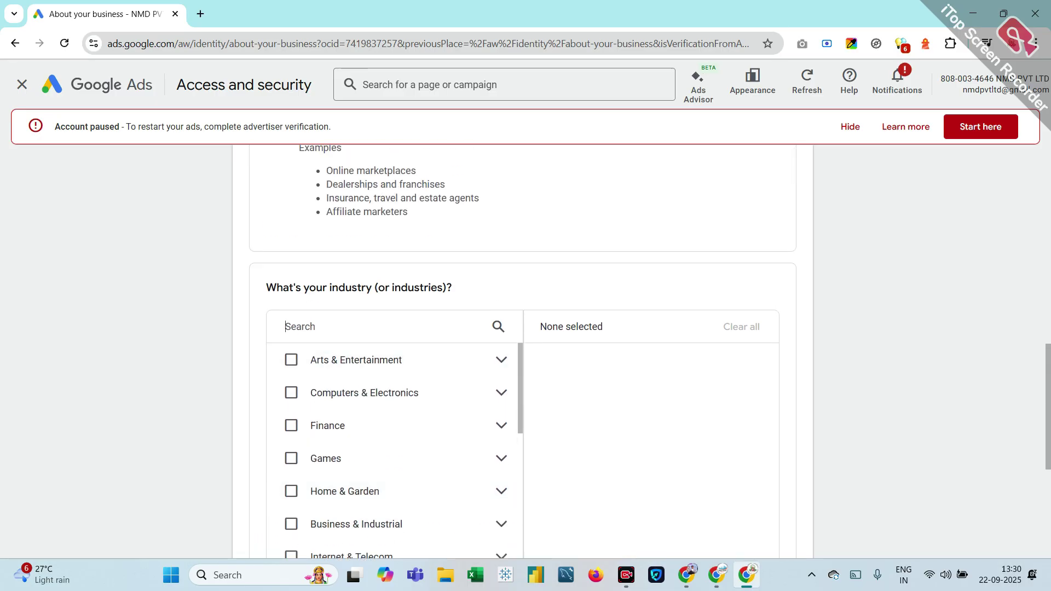
Step: Search 'educ', choose Educational Grants & Scholarships as the industry, and submit the answers
text(ed)
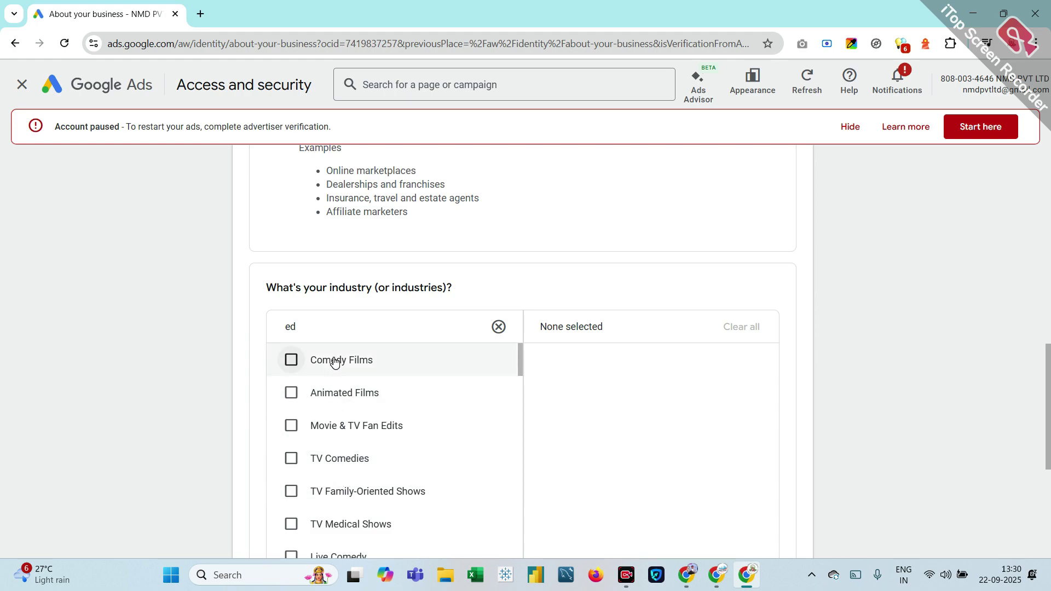
text(uc)
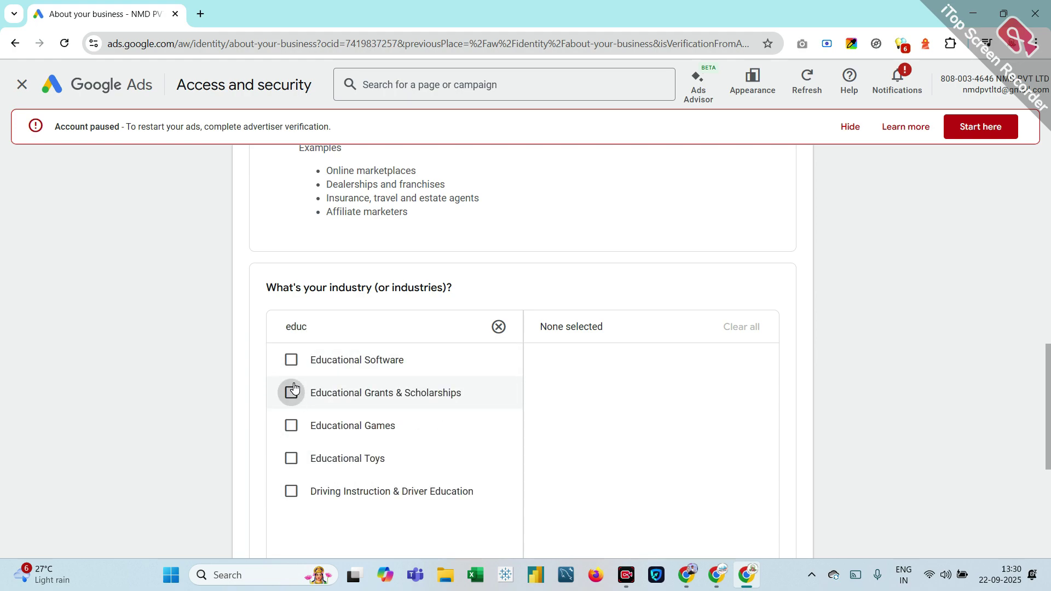
click(292, 390)
scroll(750, 359, down, 5)
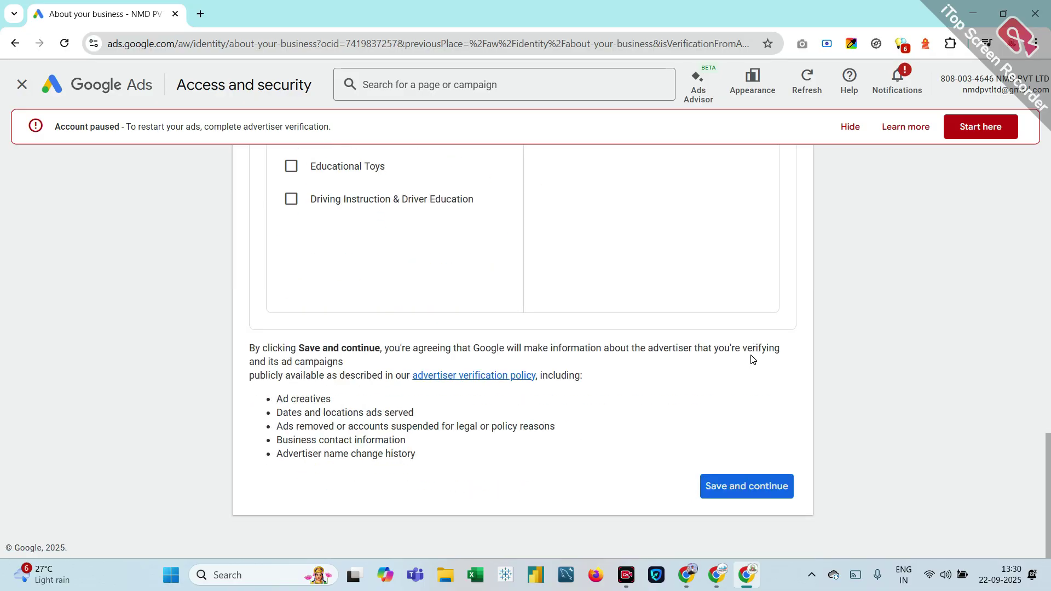
click(745, 486)
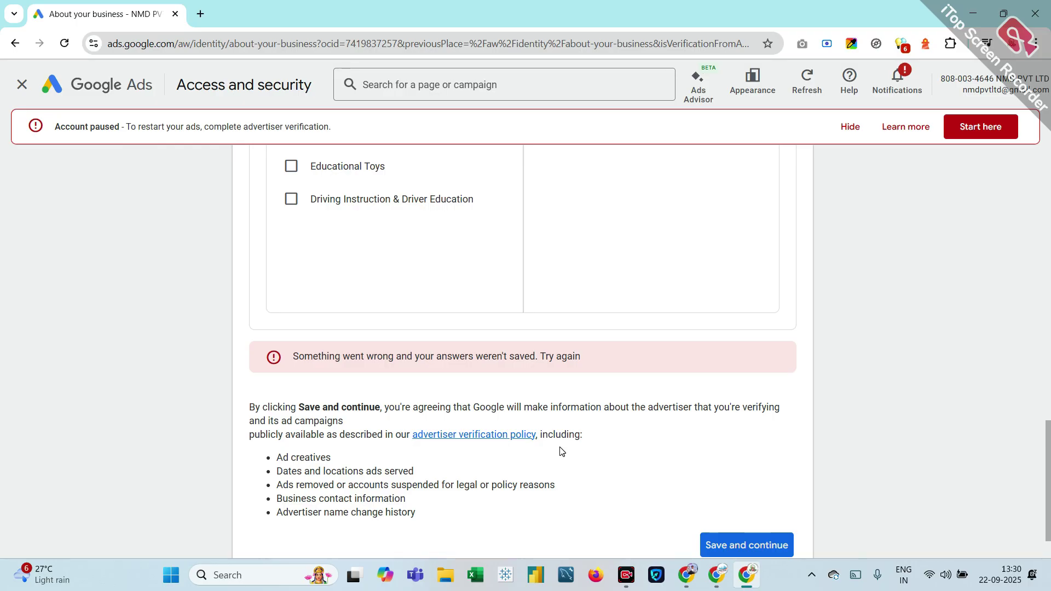
Step: Switch the industry to Educational Toys, removing Educational Grants & Scholarships, and save again
scroll(510, 372, up, 4)
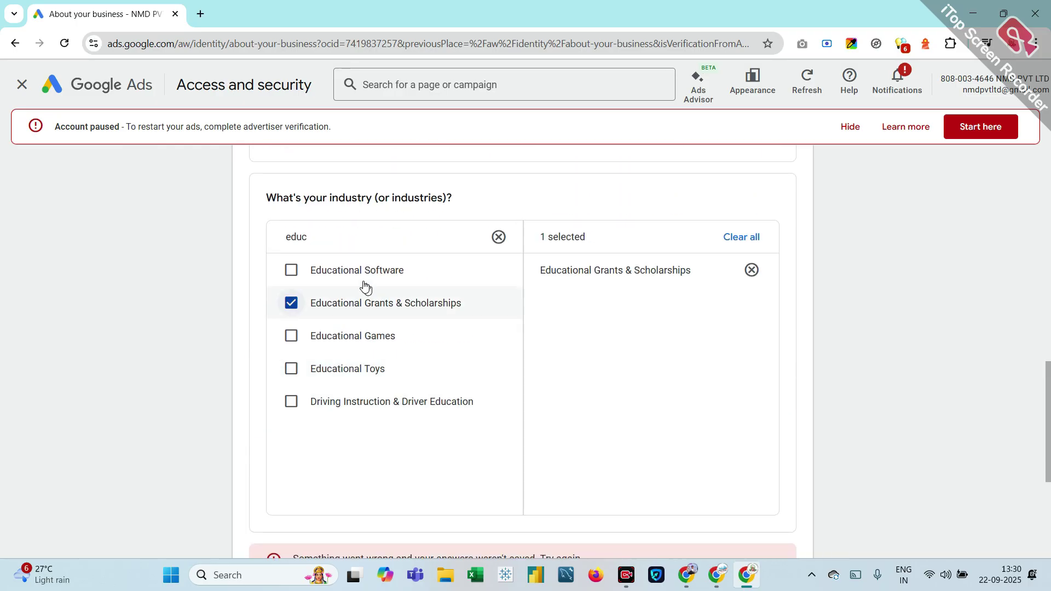
click(292, 371)
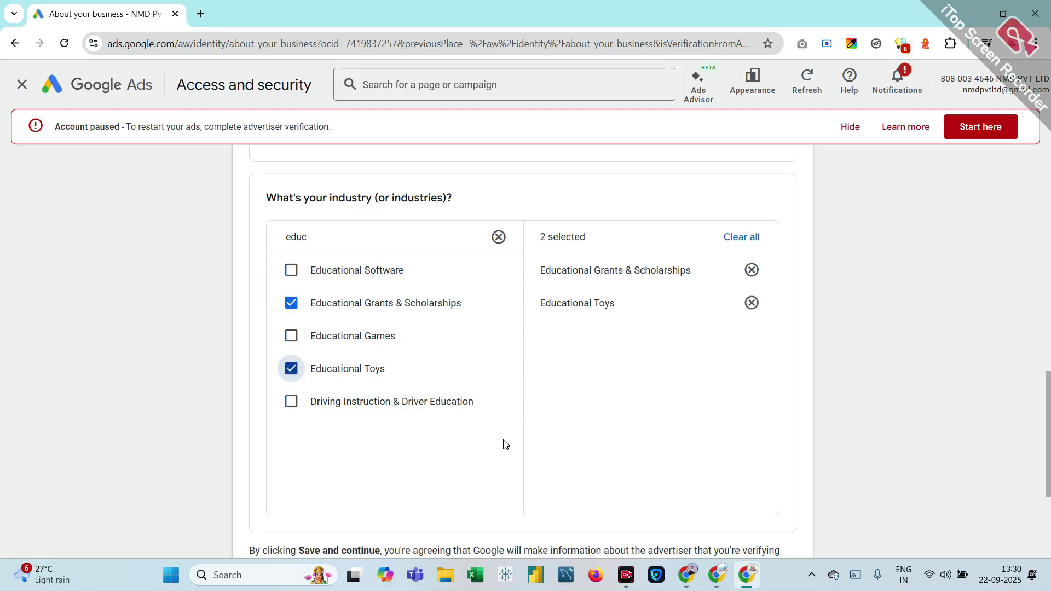
click(290, 303)
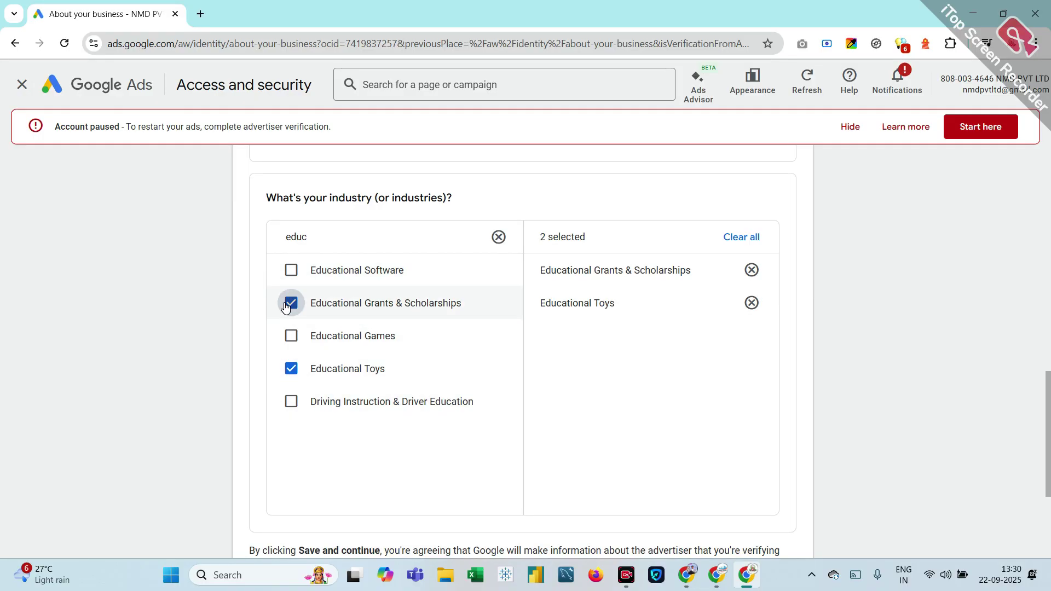
scroll(484, 369, down, 4)
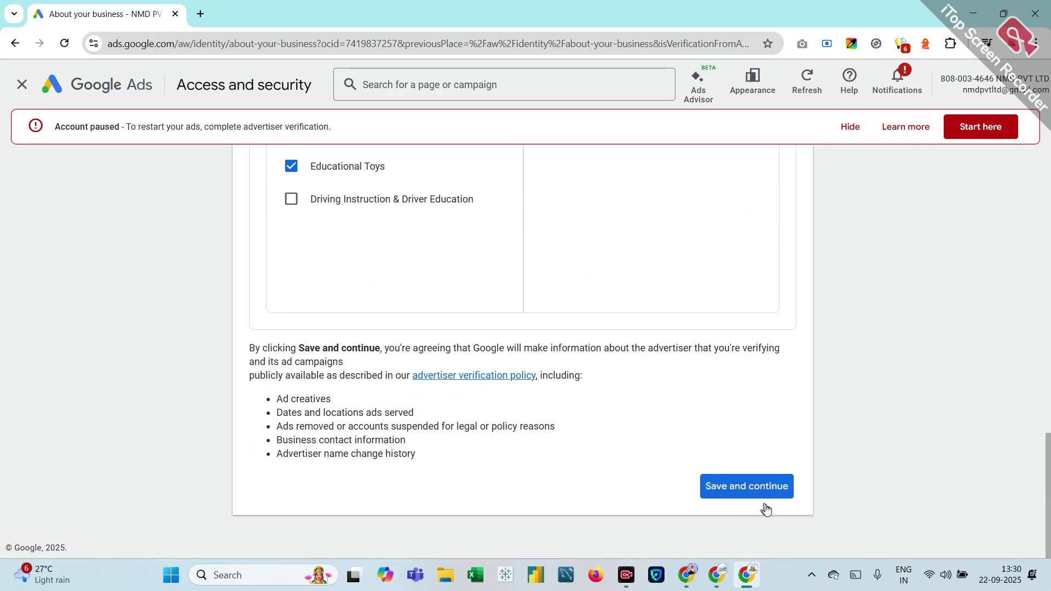
click(745, 487)
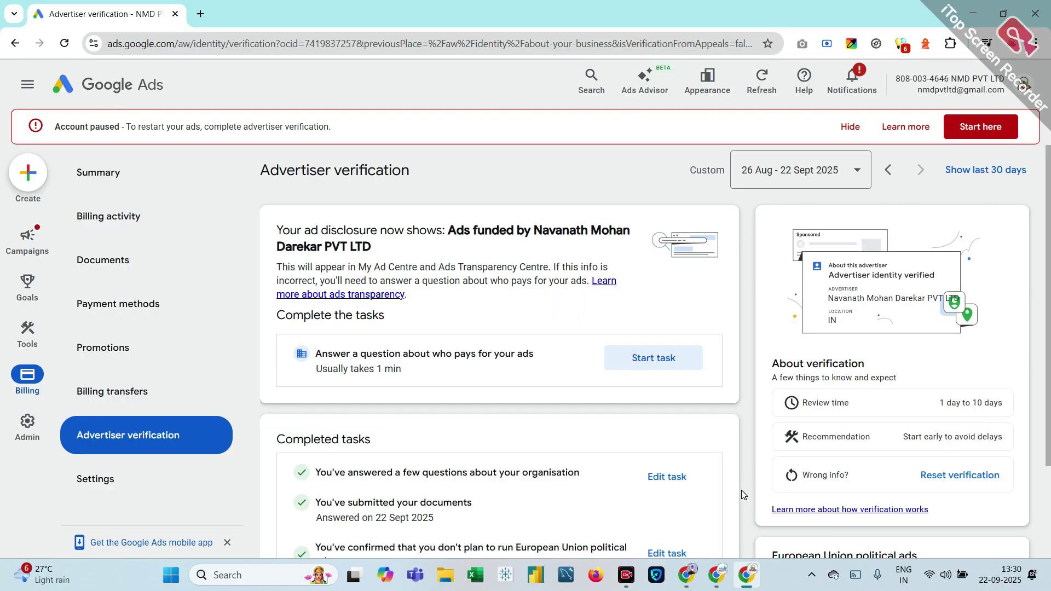
Step: Read the advertiser verification help from the paused-account banner and open a linked article in a new tab
scroll(741, 490, down, 3)
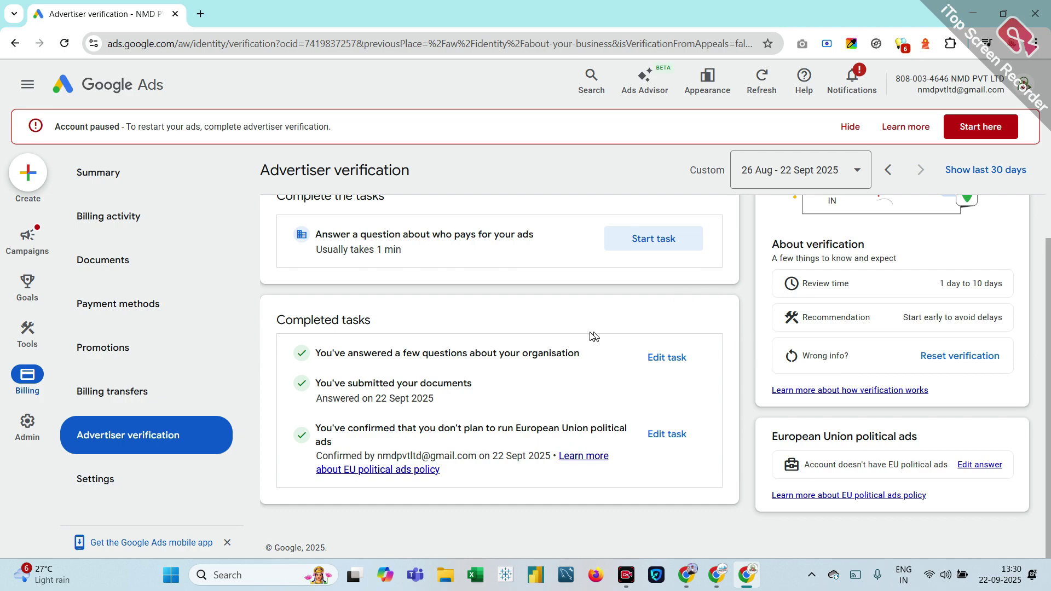
click(900, 134)
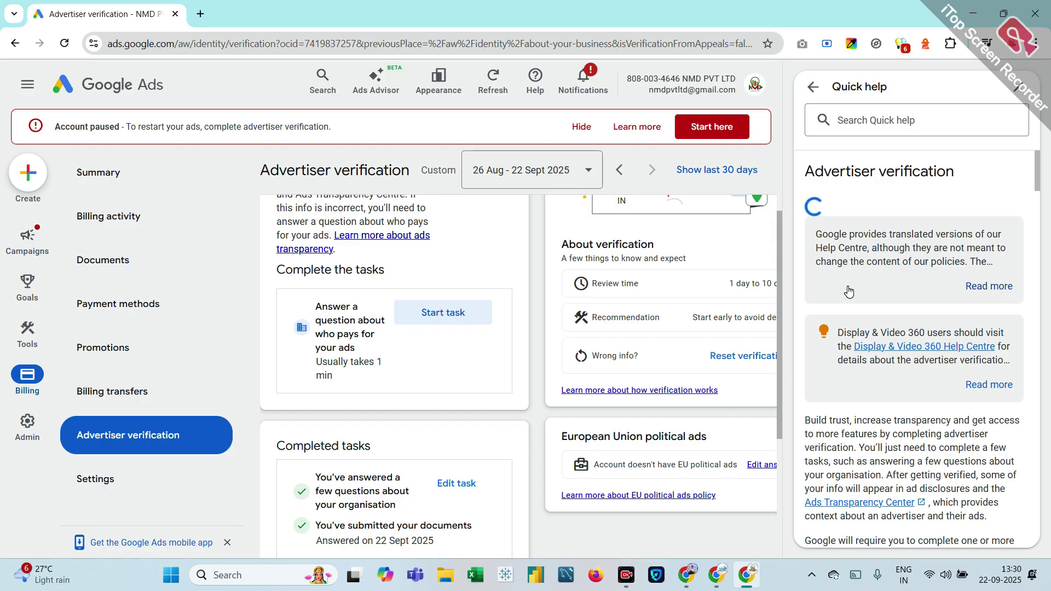
scroll(898, 387, down, 2)
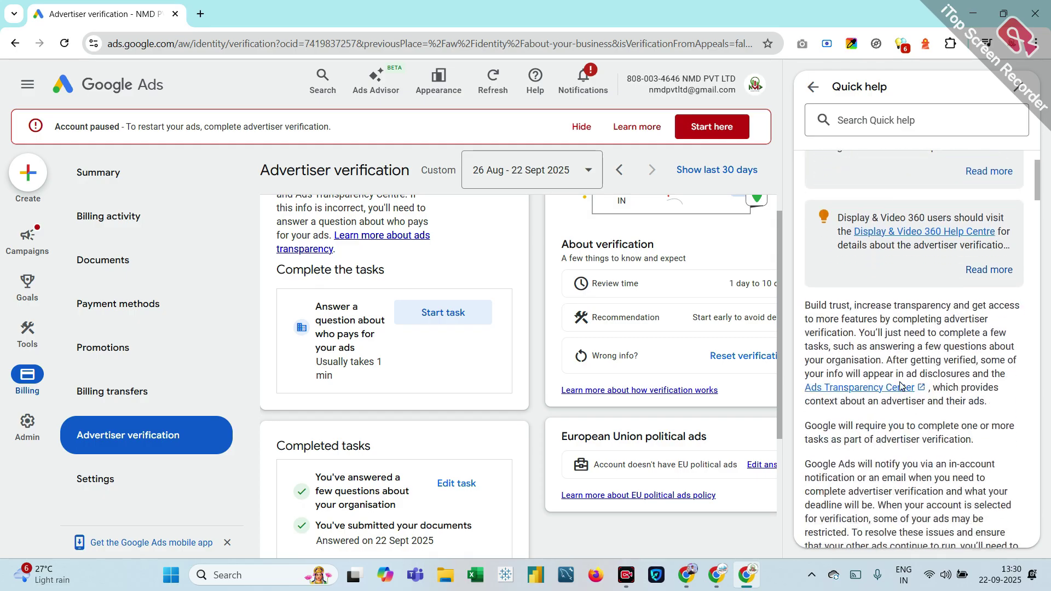
scroll(899, 389, down, 4)
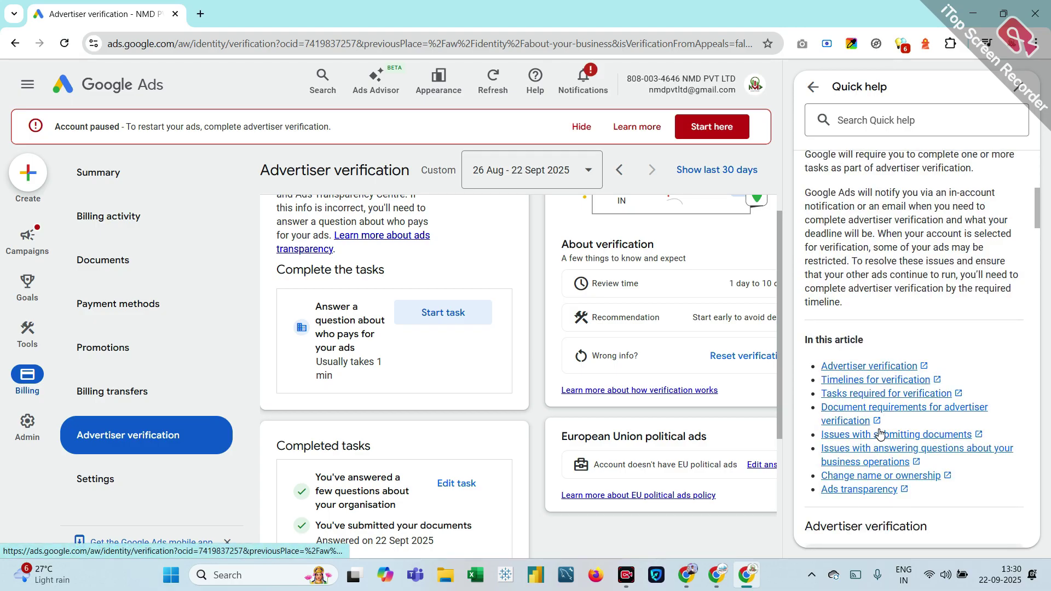
scroll(880, 434, down, 2)
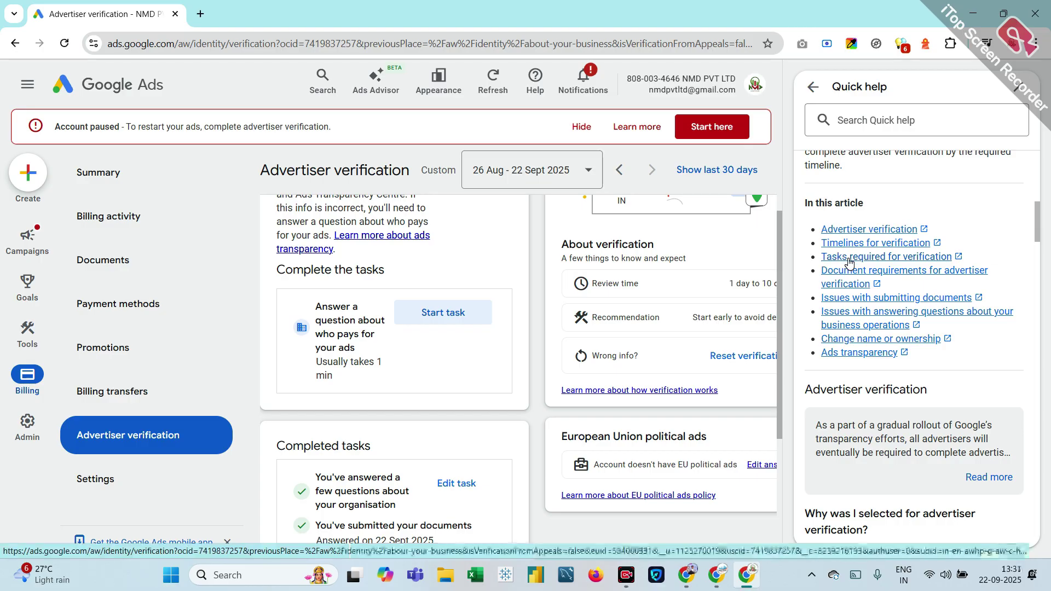
click(849, 257)
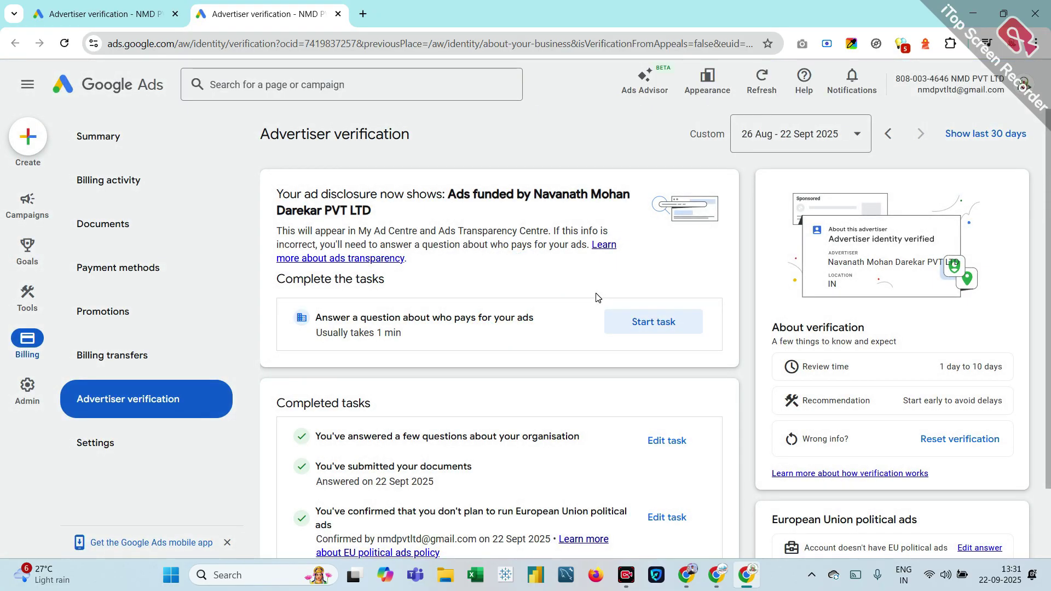
Step: Go to the Billing summary page showing ₹500.00 available funds
scroll(596, 297, down, 2)
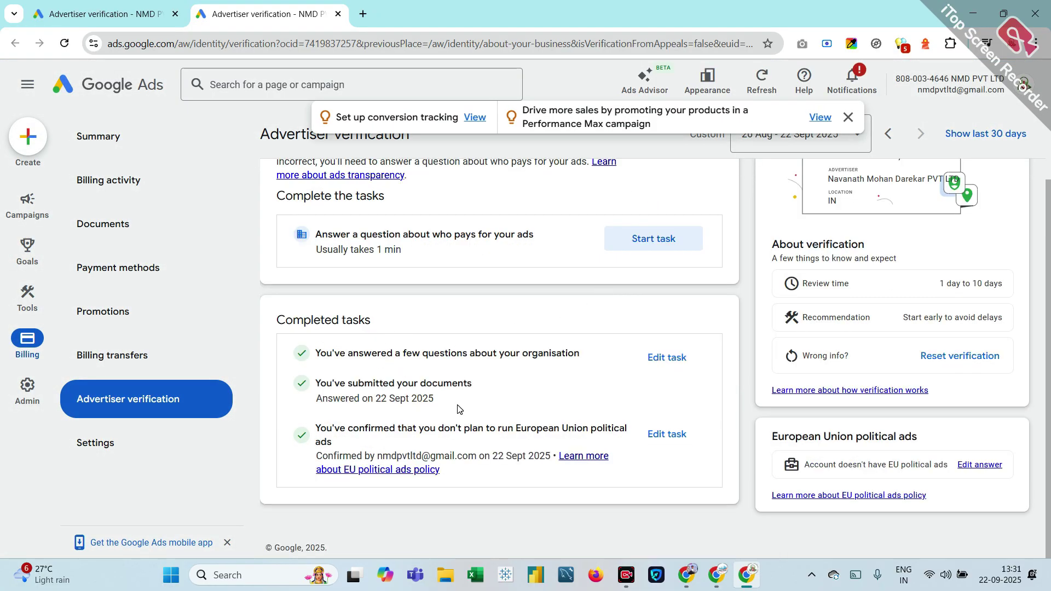
scroll(458, 408, up, 2)
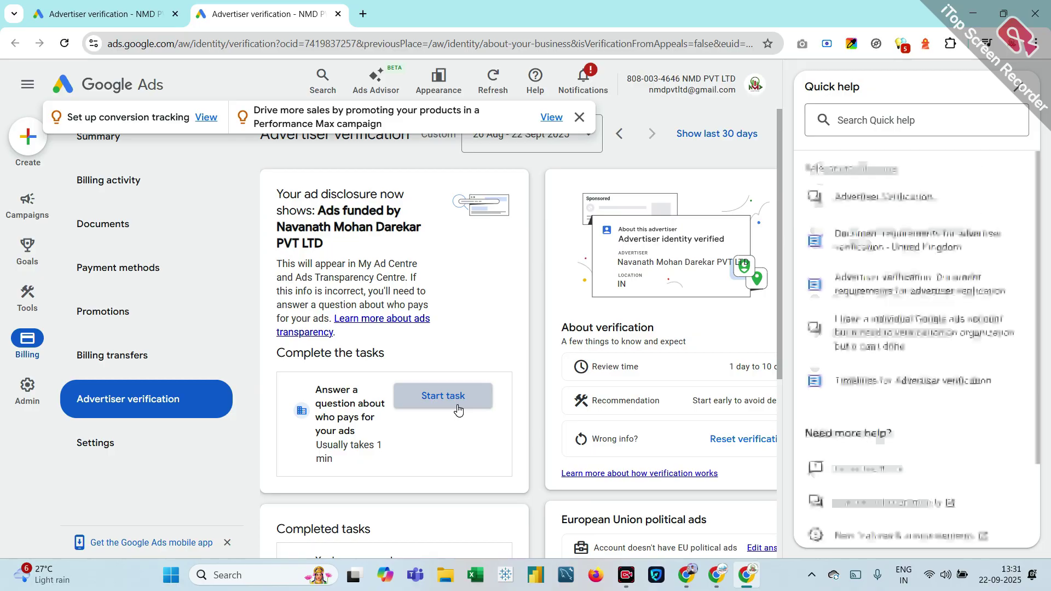
mouse_move(28, 394)
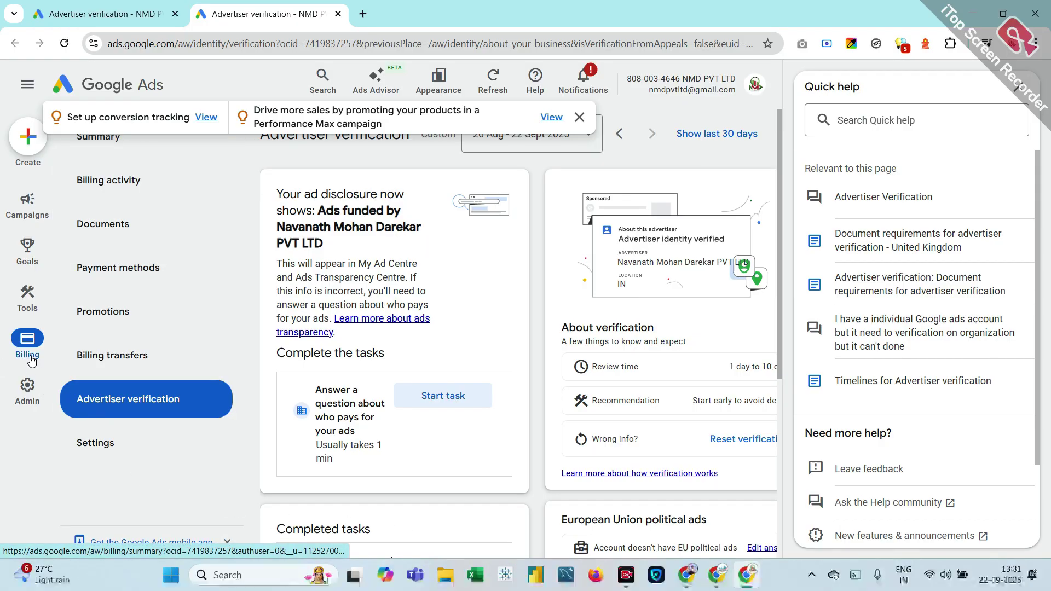
click(30, 358)
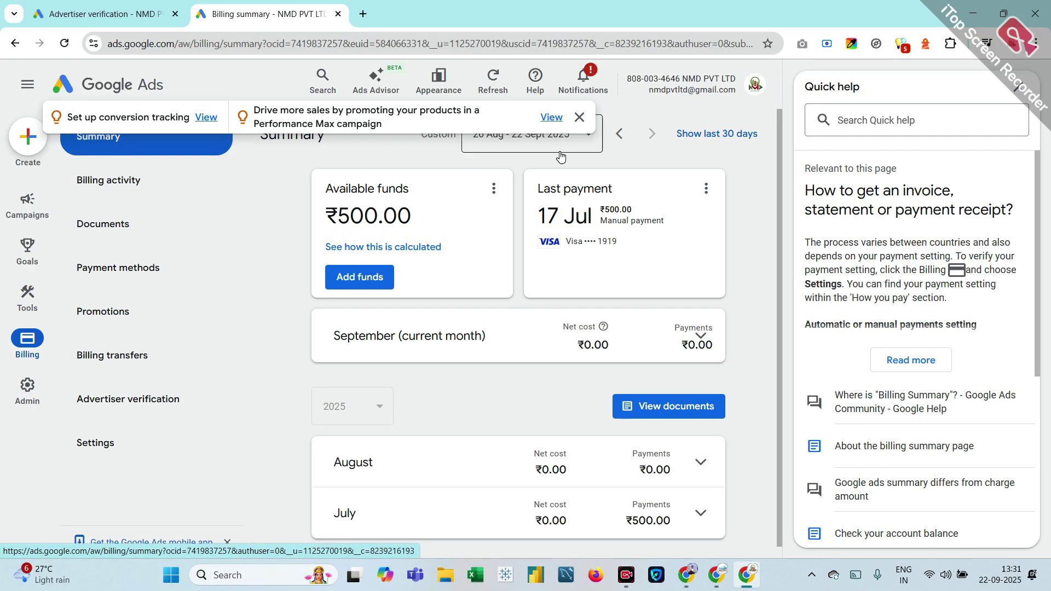
Step: Dismiss the tips banner and review how the ₹500.00 available funds are calculated
click(580, 116)
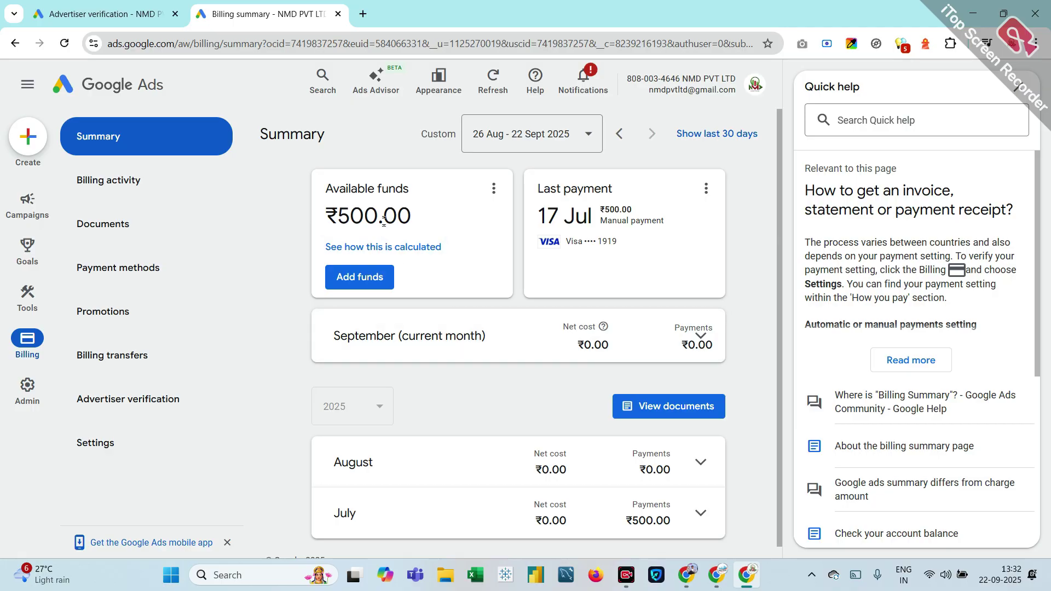
click(395, 247)
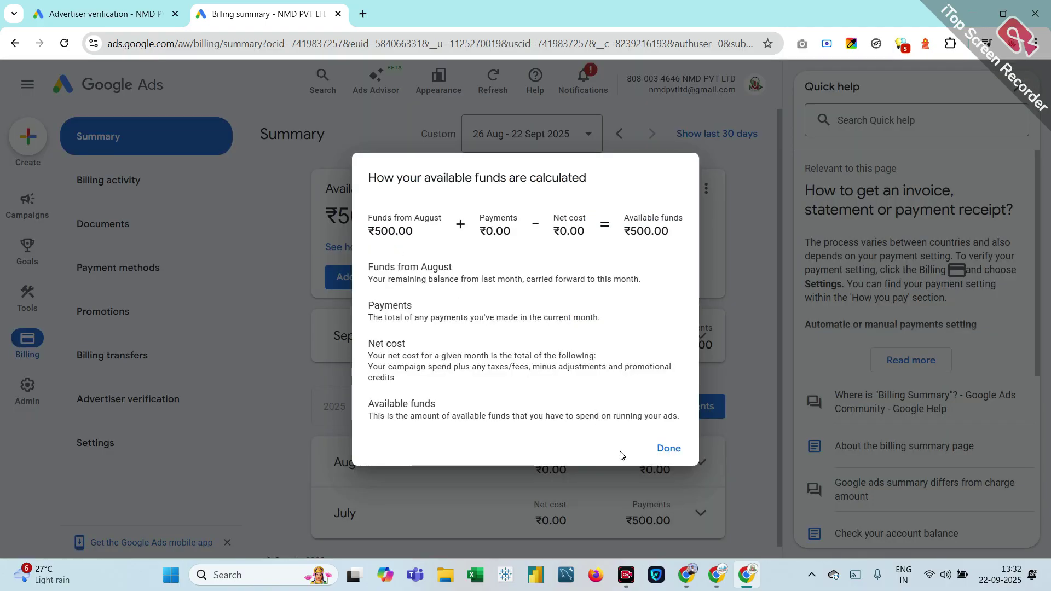
click(668, 457)
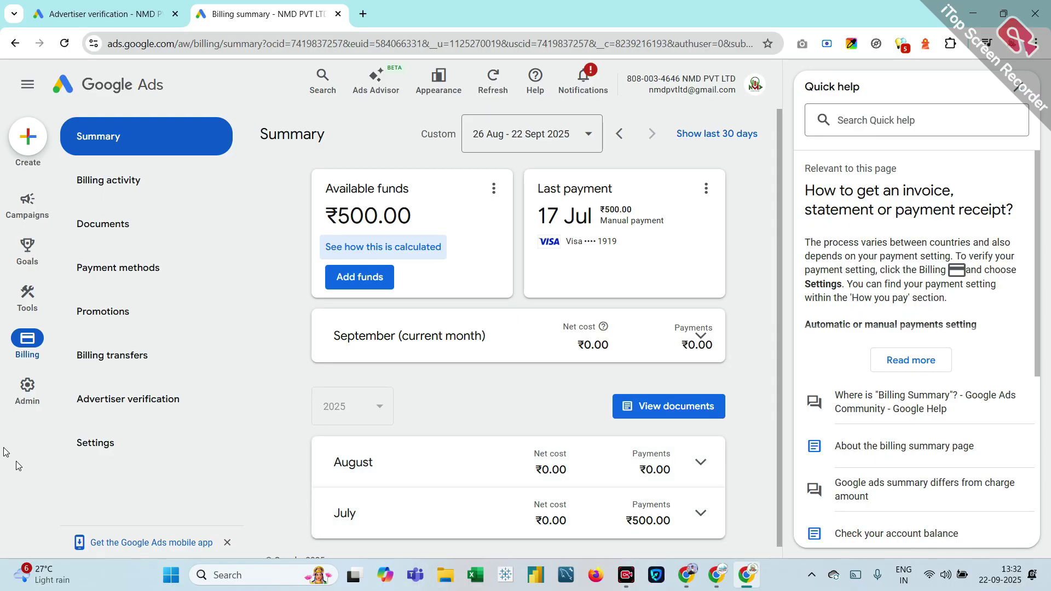
mouse_move(20, 398)
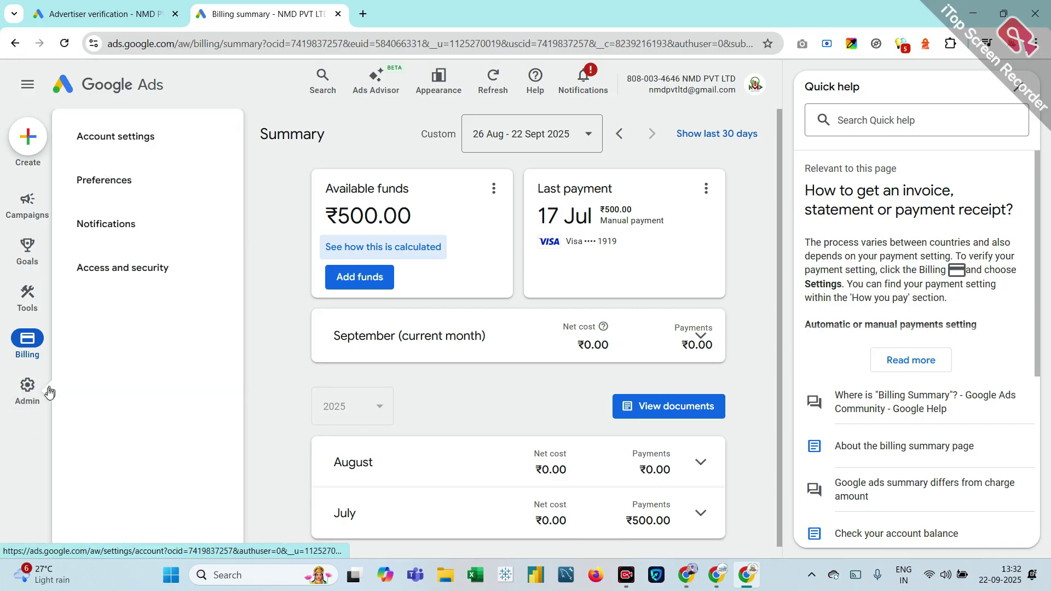
Step: Cancel the NMD PVT LTD account from Admin > Preferences > Account Status
click(37, 405)
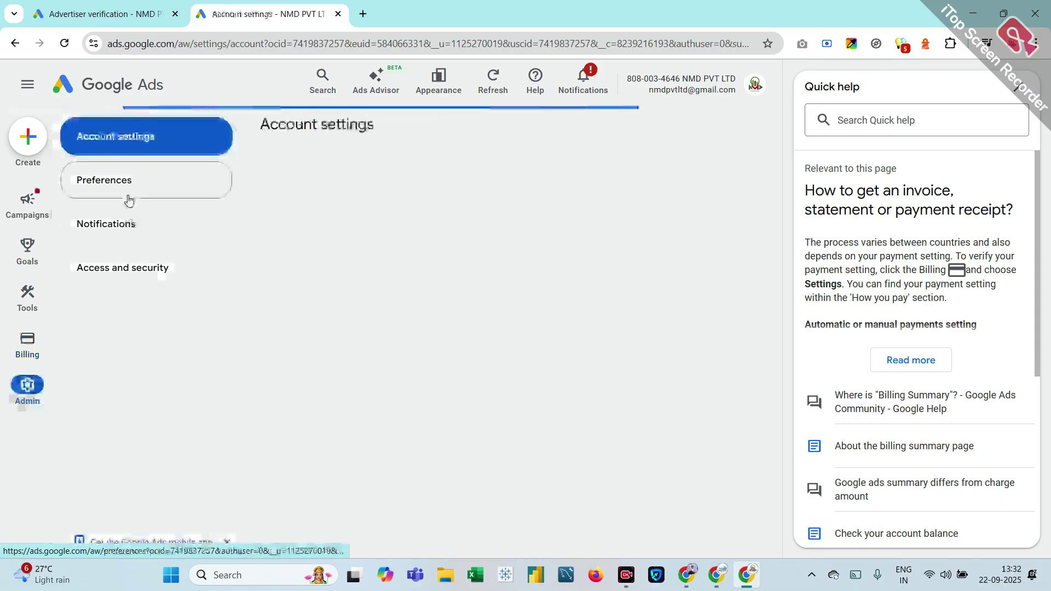
click(129, 197)
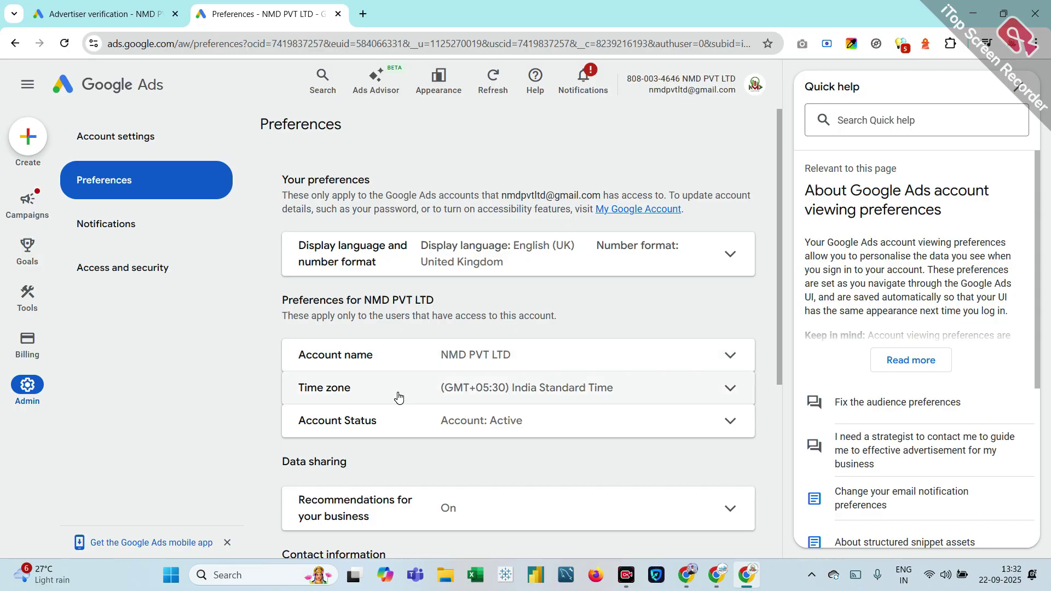
click(427, 426)
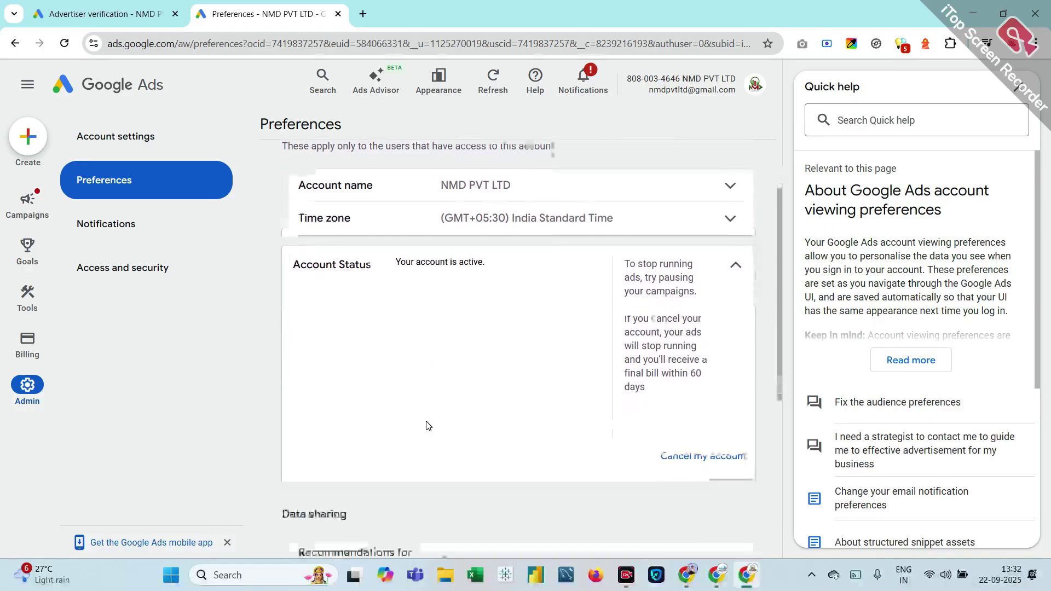
click(699, 448)
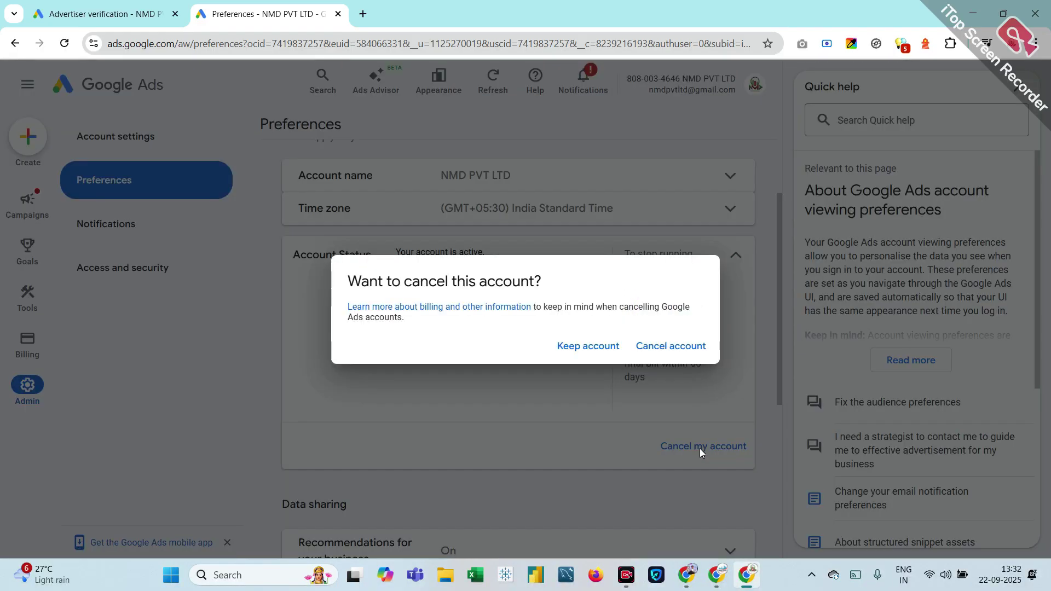
click(658, 346)
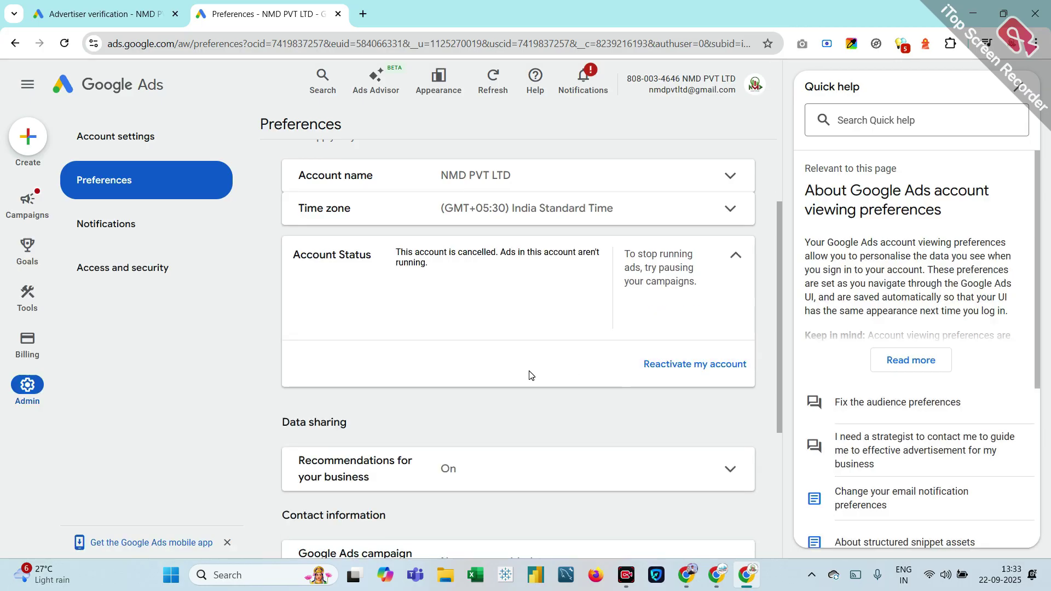
Step: Expand the recommendations data-sharing details on the Preferences page
scroll(529, 375, down, 5)
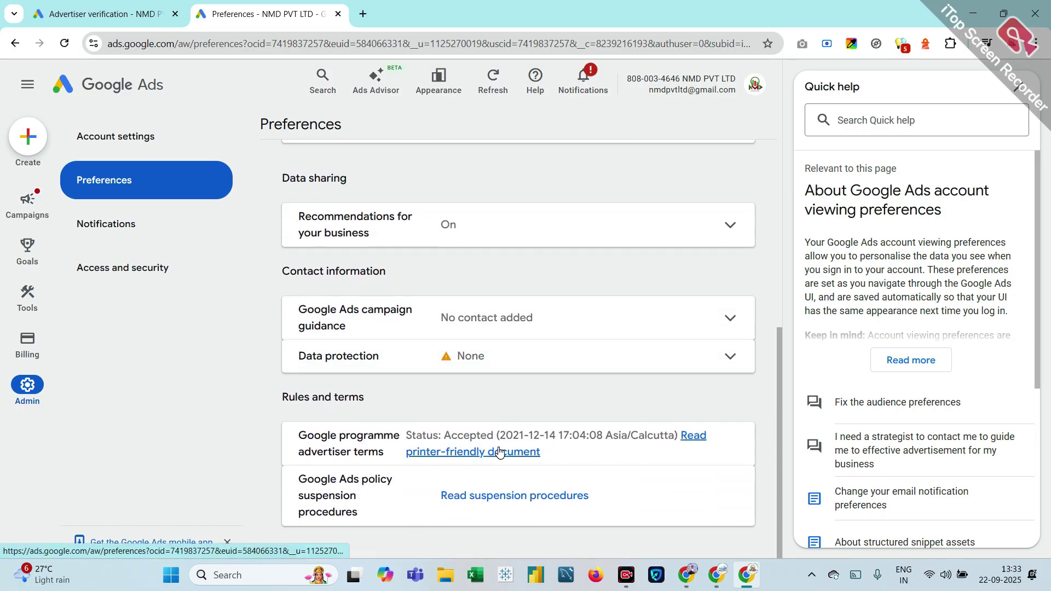
scroll(453, 351, up, 1)
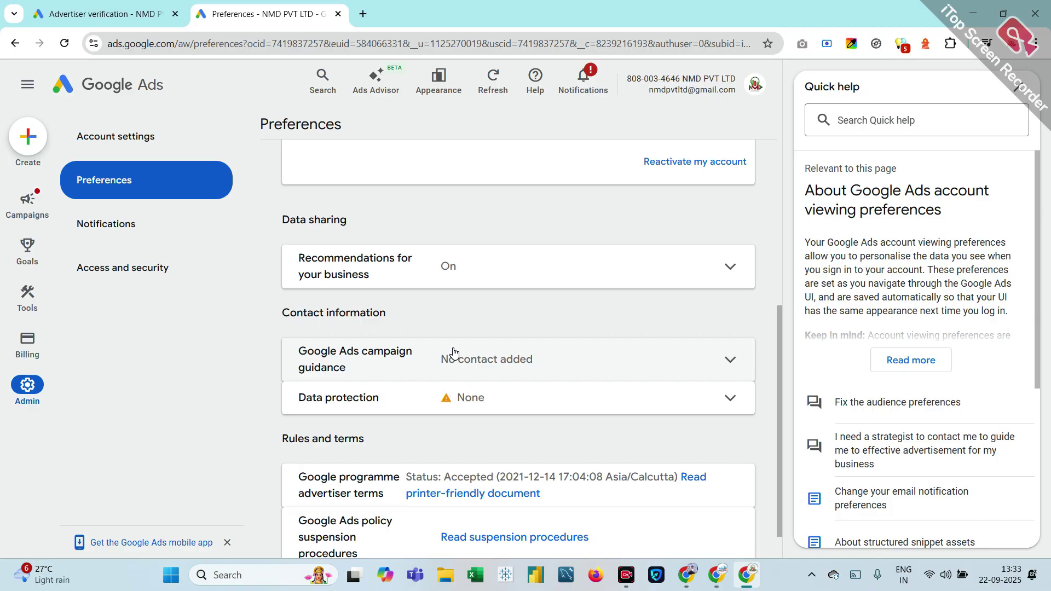
click(614, 279)
scroll(535, 383, down, 3)
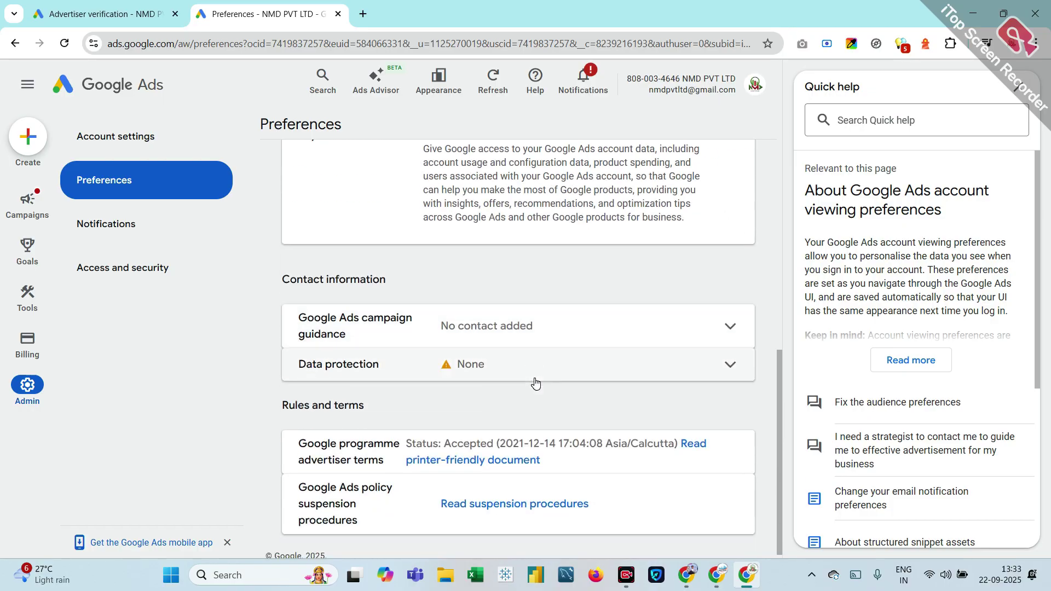
scroll(535, 379, up, 7)
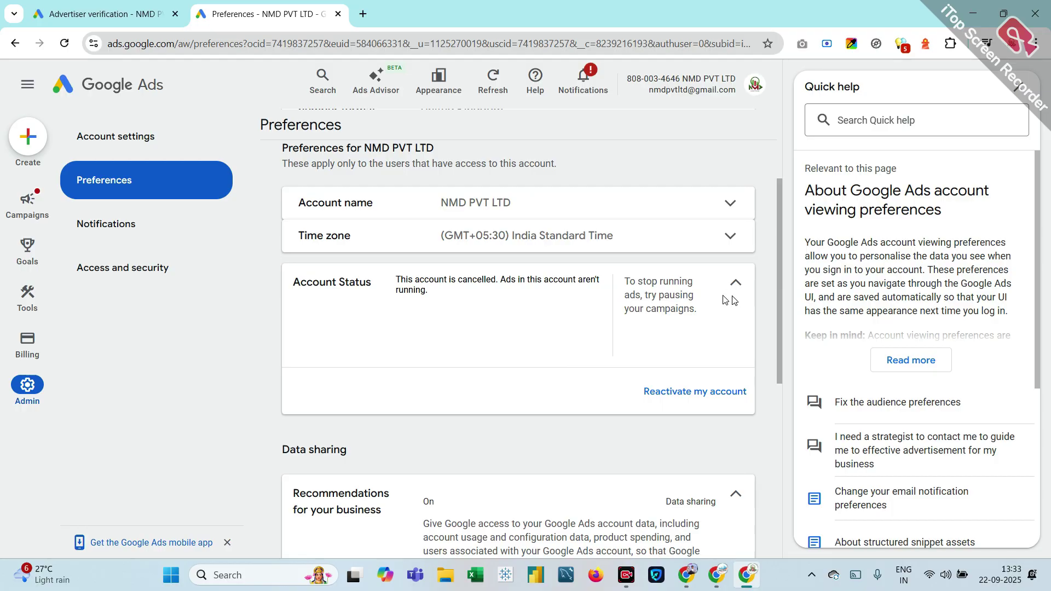
Step: Replace the account name with 'canceled acount', save it, and close the Quick help panel
click(730, 203)
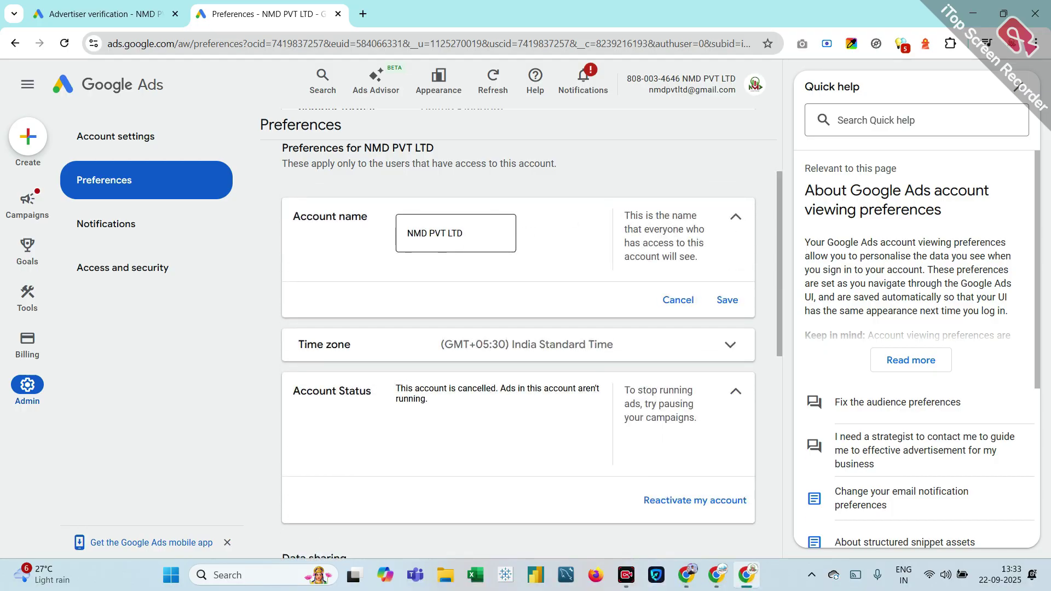
click(506, 228)
key(ctrl+a)
text(c)
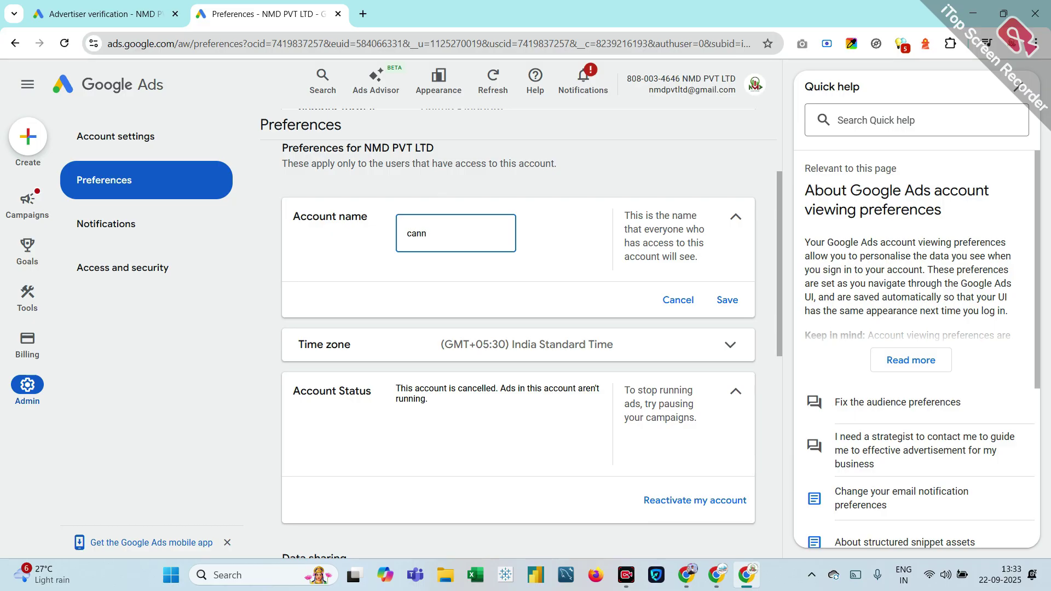
text(anca)
text(led acount)
click(728, 299)
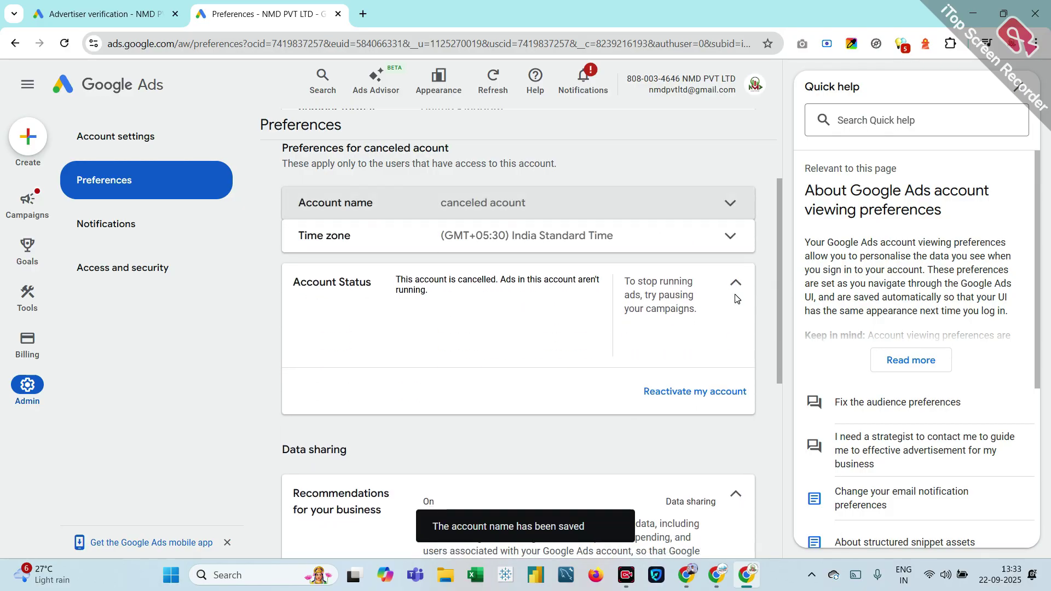
click(1021, 92)
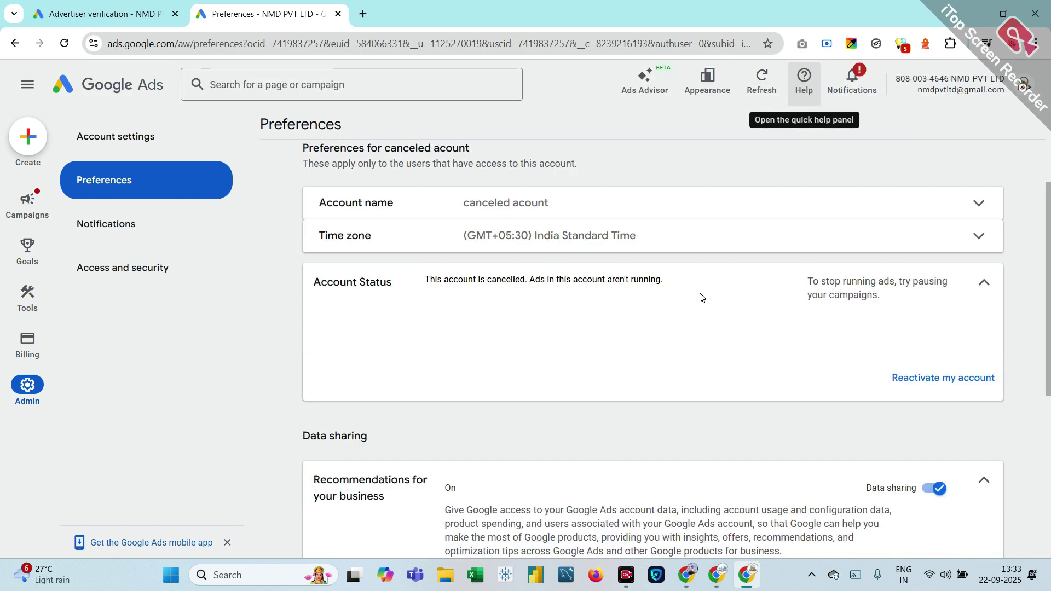
Step: Switch to a cancelled practice account from the account switcher
click(1024, 87)
scroll(912, 362, down, 5)
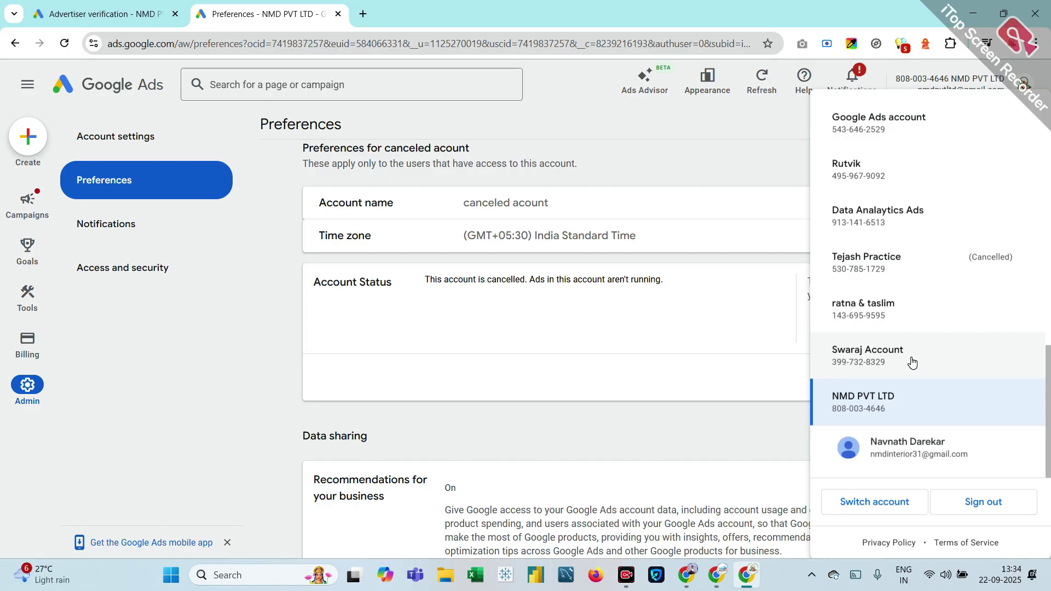
click(940, 258)
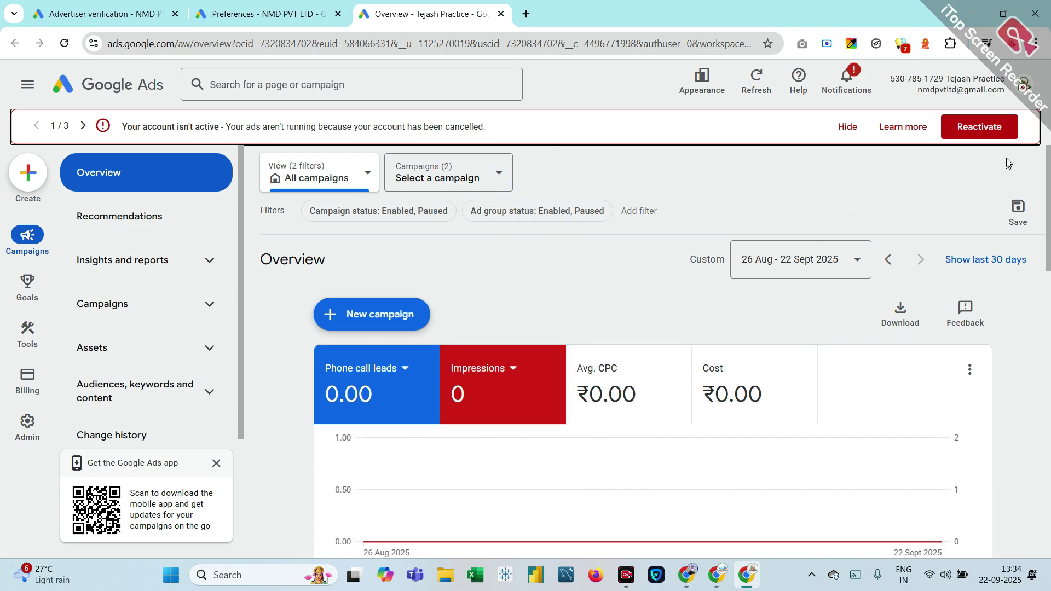
Step: Switch to another ad account, whose Overview shows 9 campaigns and ₹0.00 cost
click(1023, 87)
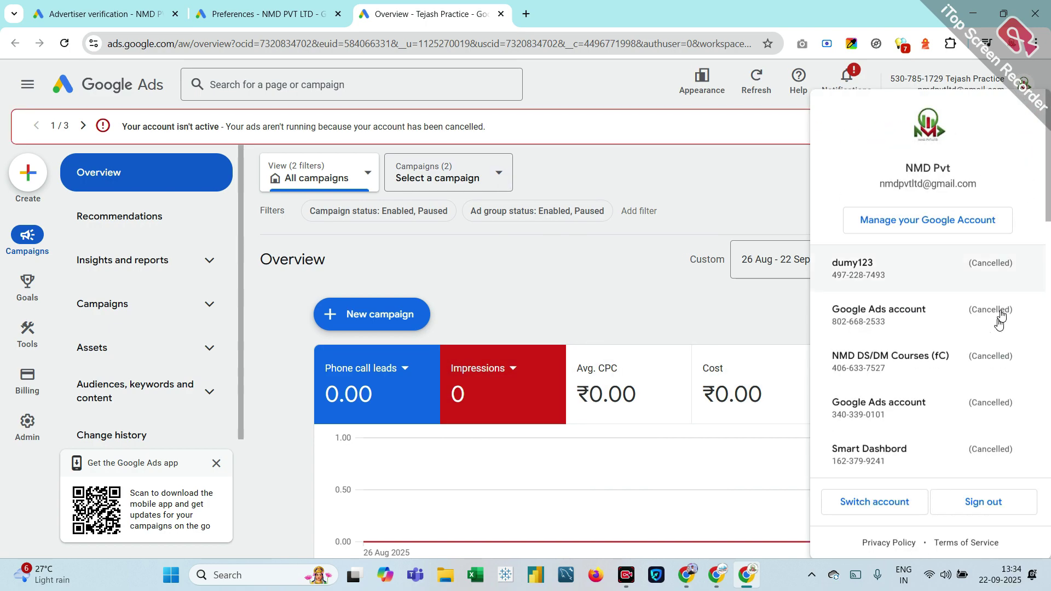
scroll(930, 448, down, 5)
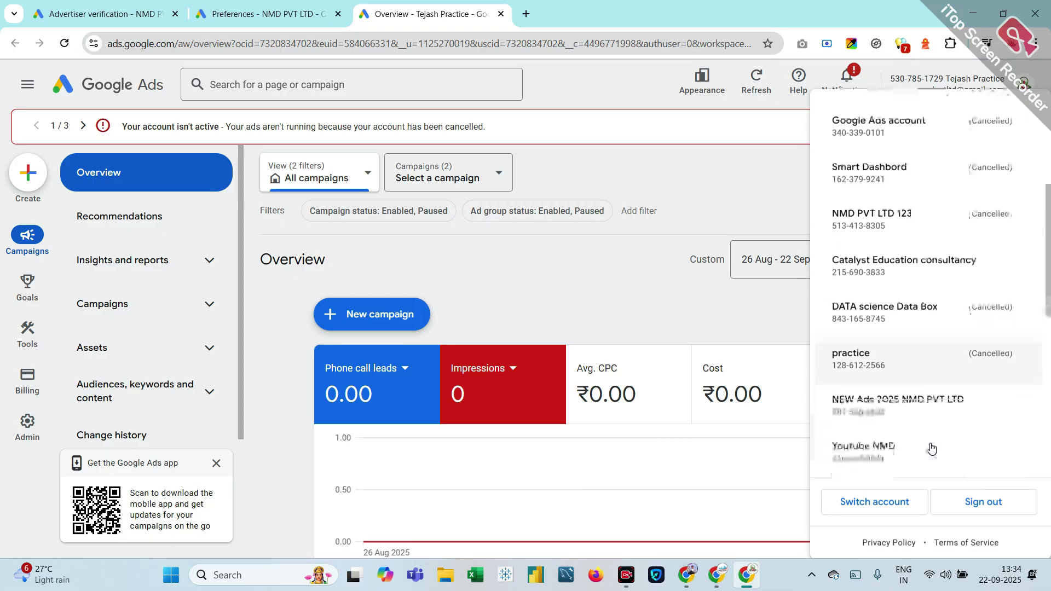
scroll(931, 447, down, 3)
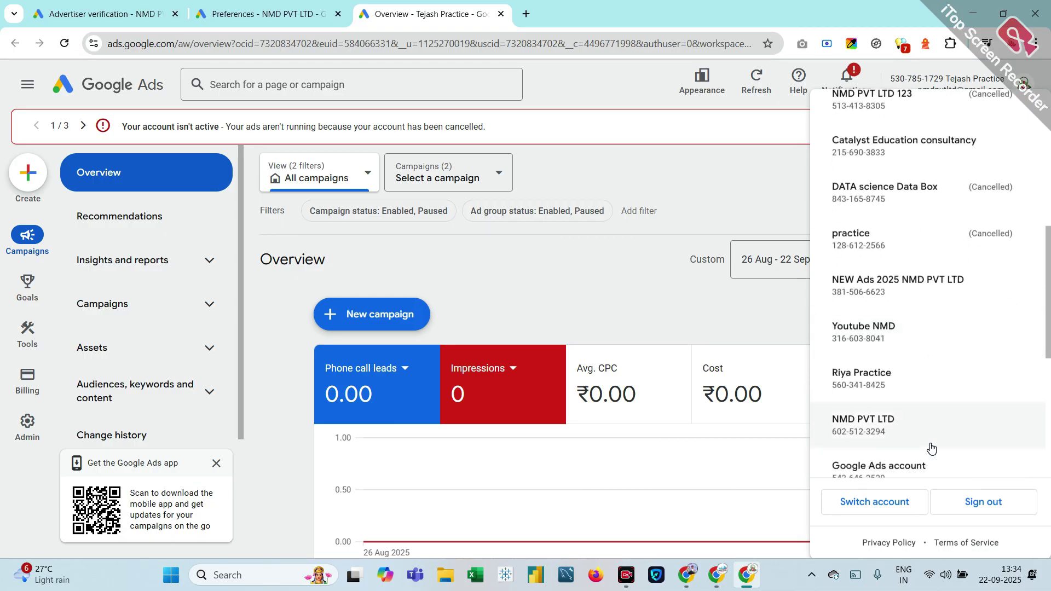
scroll(931, 448, down, 2)
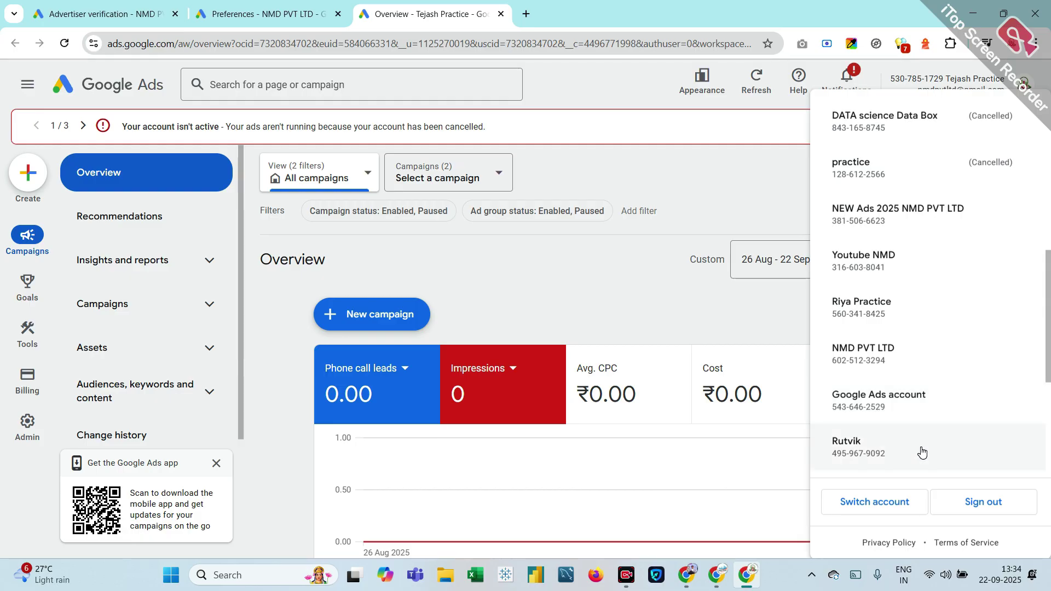
scroll(922, 452, down, 5)
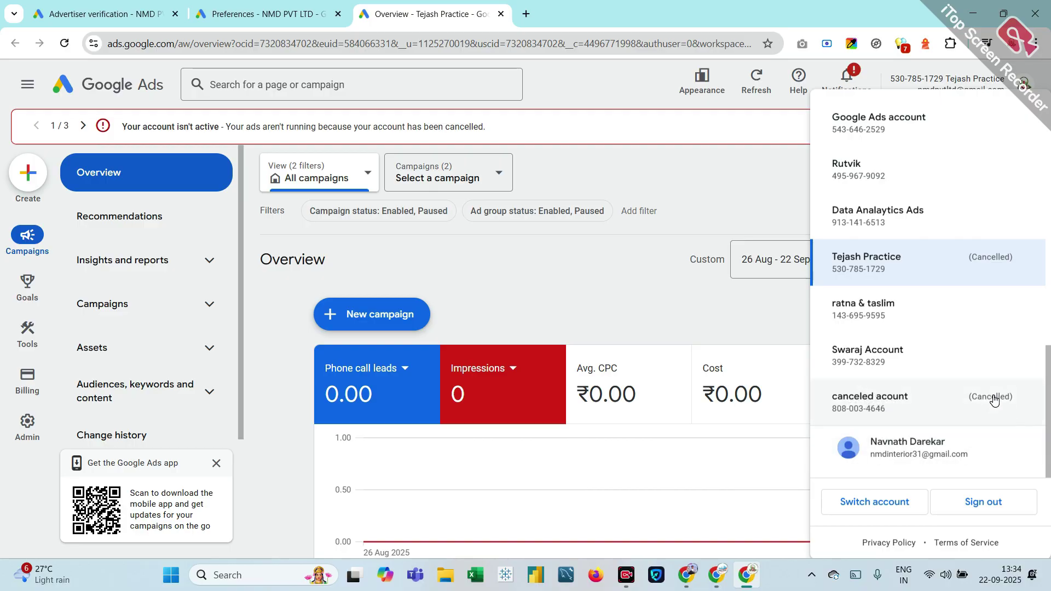
scroll(879, 314, up, 3)
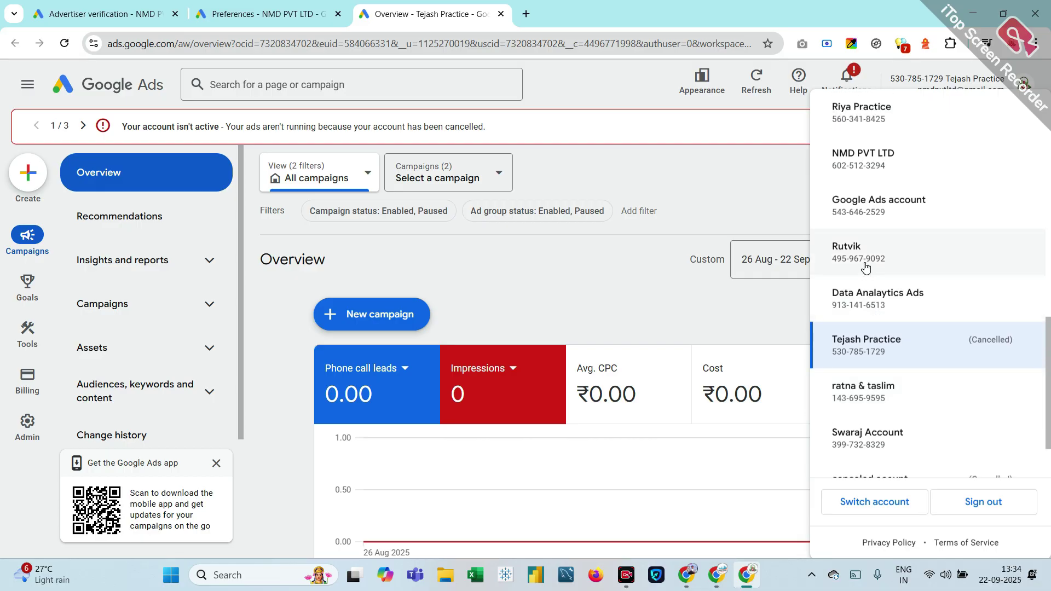
click(865, 265)
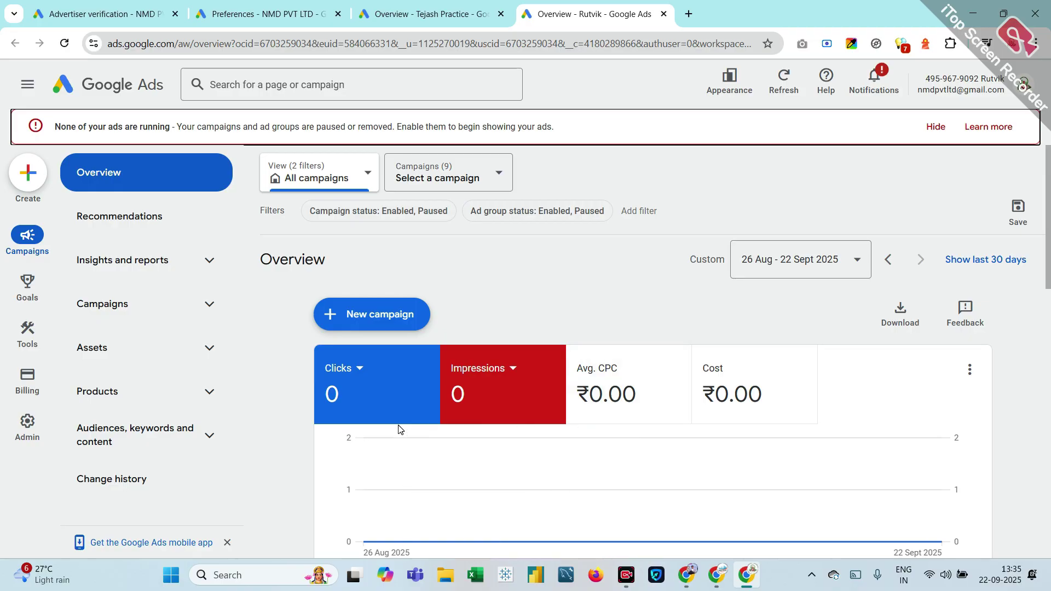
Step: Open Advertiser verification under Billing in the Admin account settings
mouse_move(28, 378)
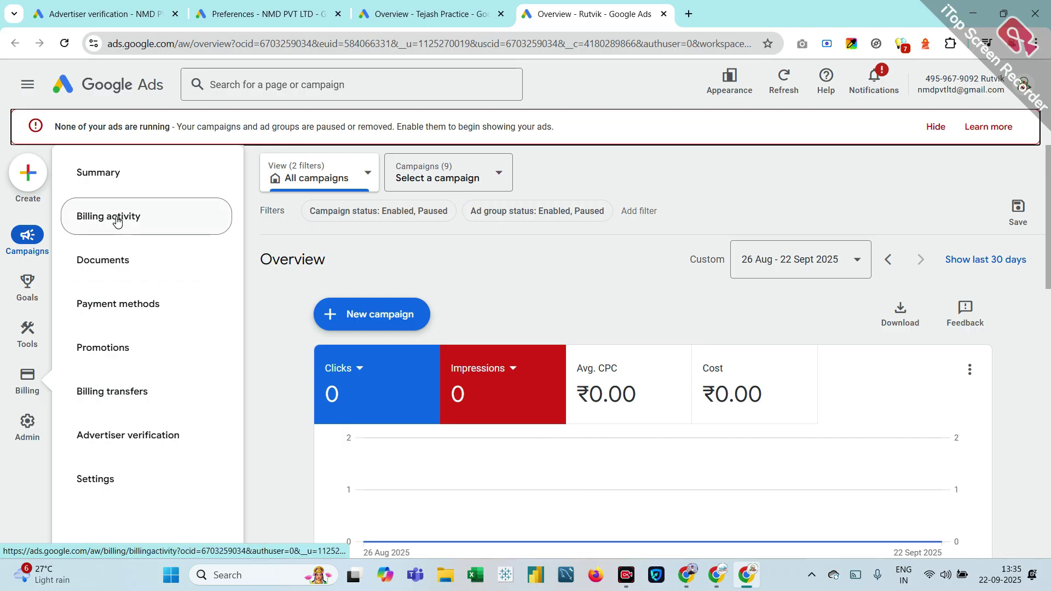
mouse_move(27, 420)
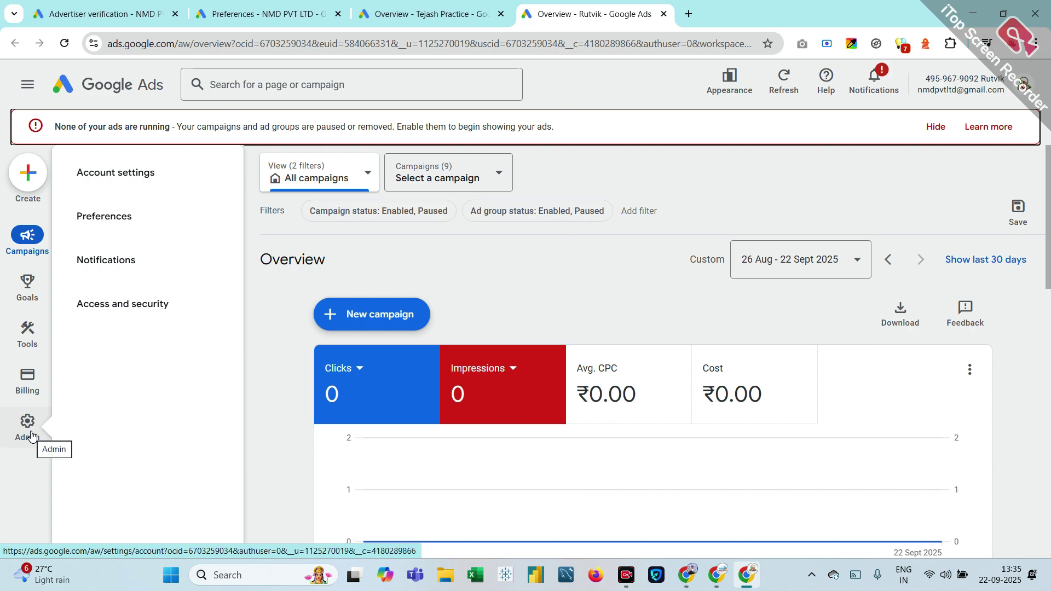
click(30, 432)
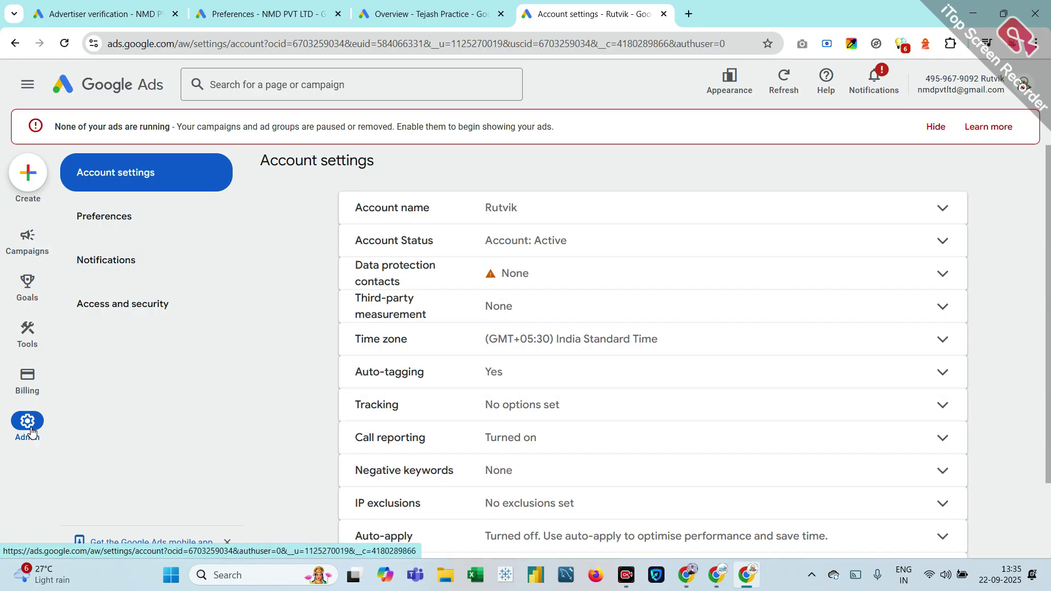
mouse_move(29, 390)
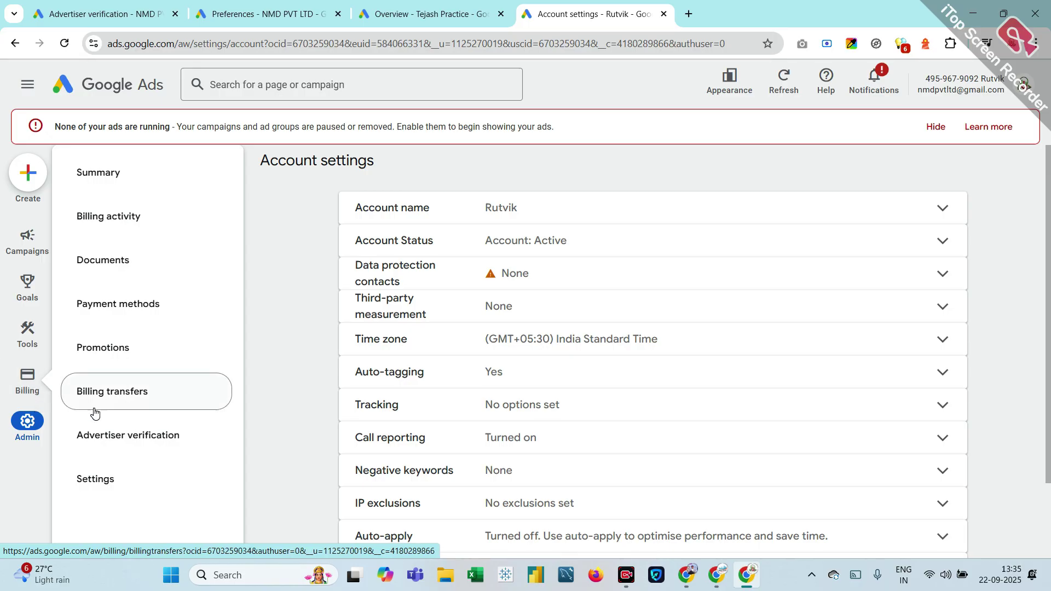
click(133, 436)
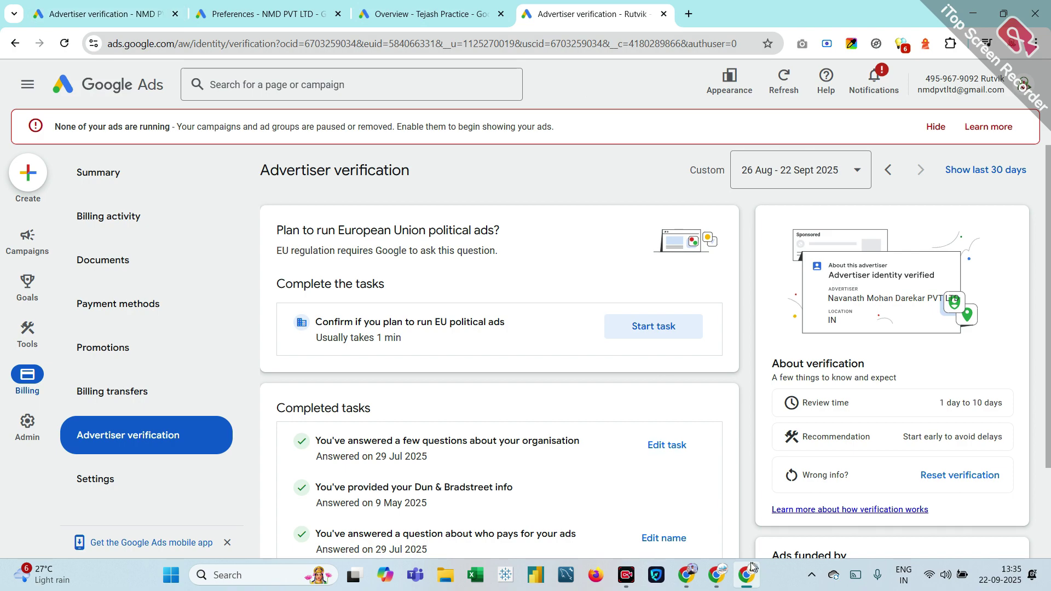
Step: Return to the 'google ads' search results and open the Google Ads business page
click(750, 493)
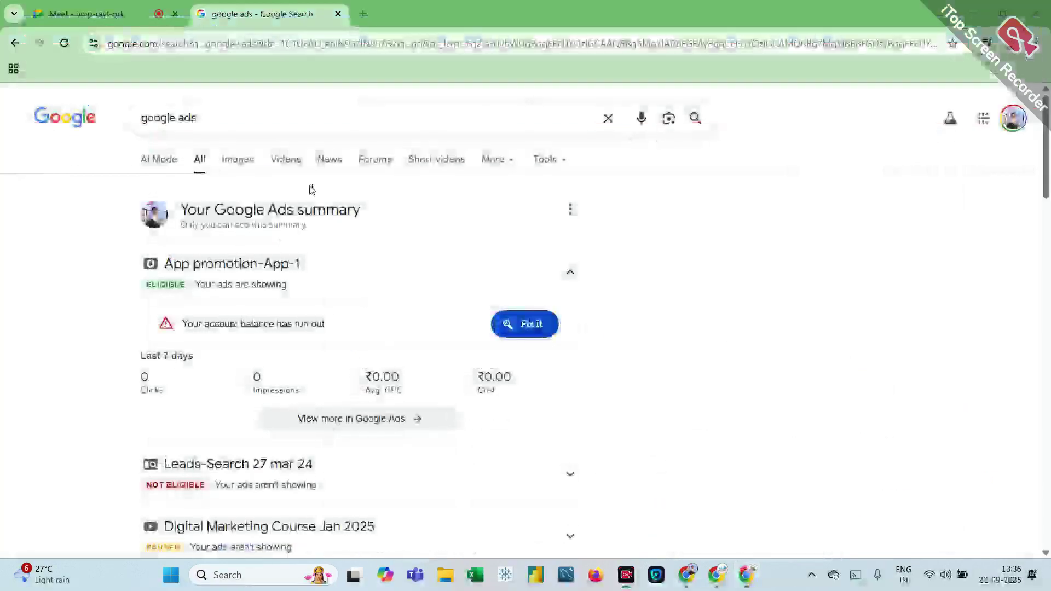
click(88, 14)
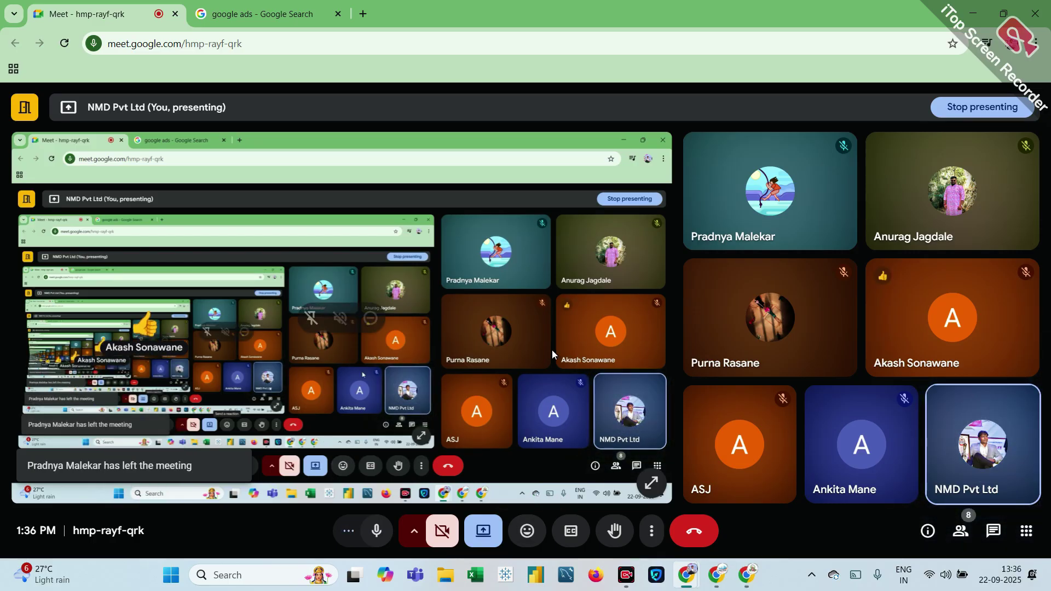
click(268, 4)
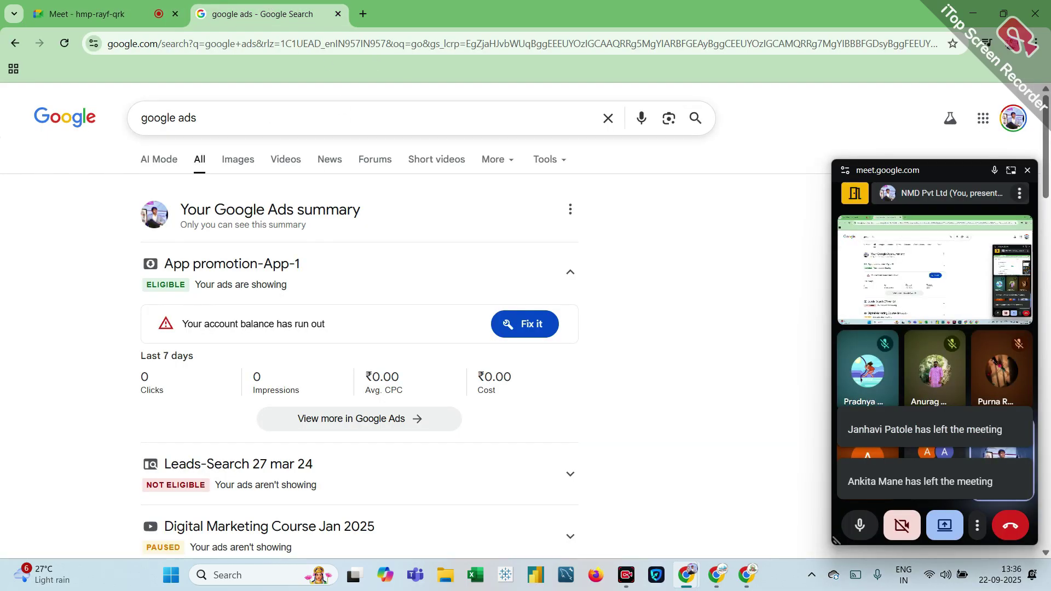
scroll(285, 115, down, 10)
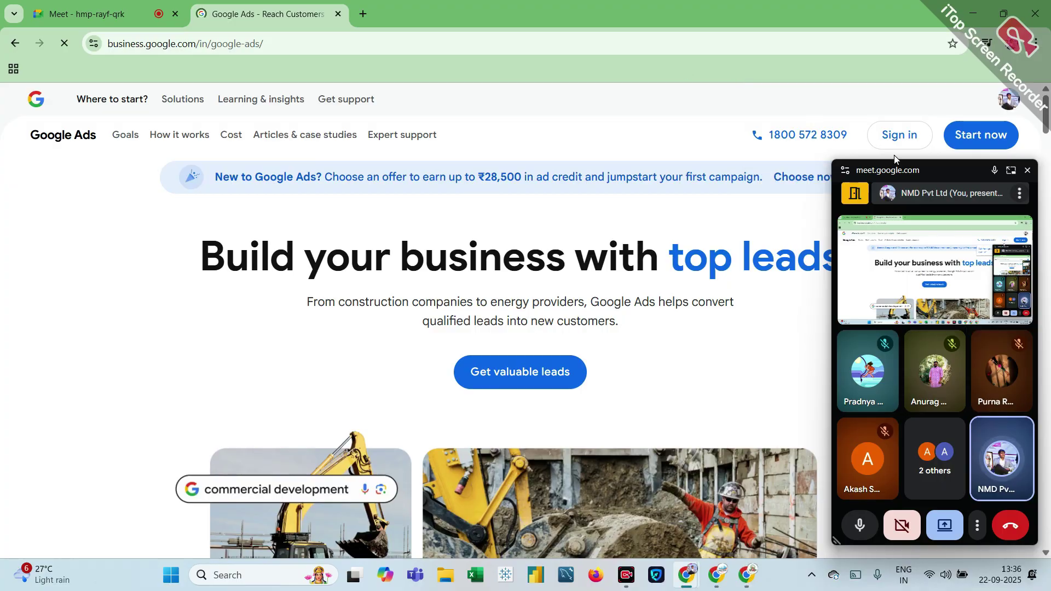
Step: Sign up with a new Google Ads account and begin its first campaign, clearing pop-ups
click(970, 137)
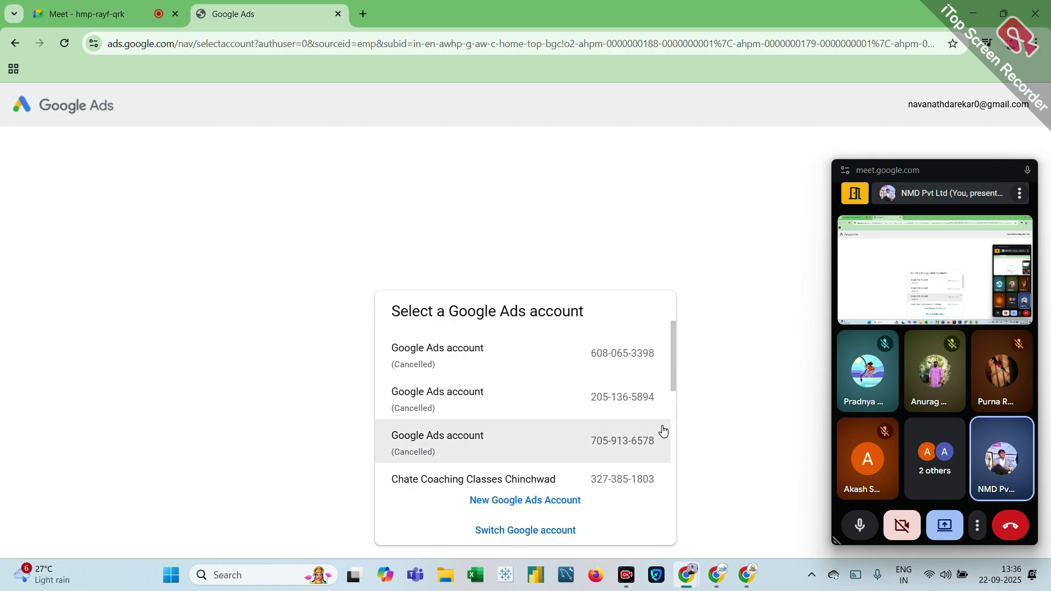
scroll(662, 429, down, 3)
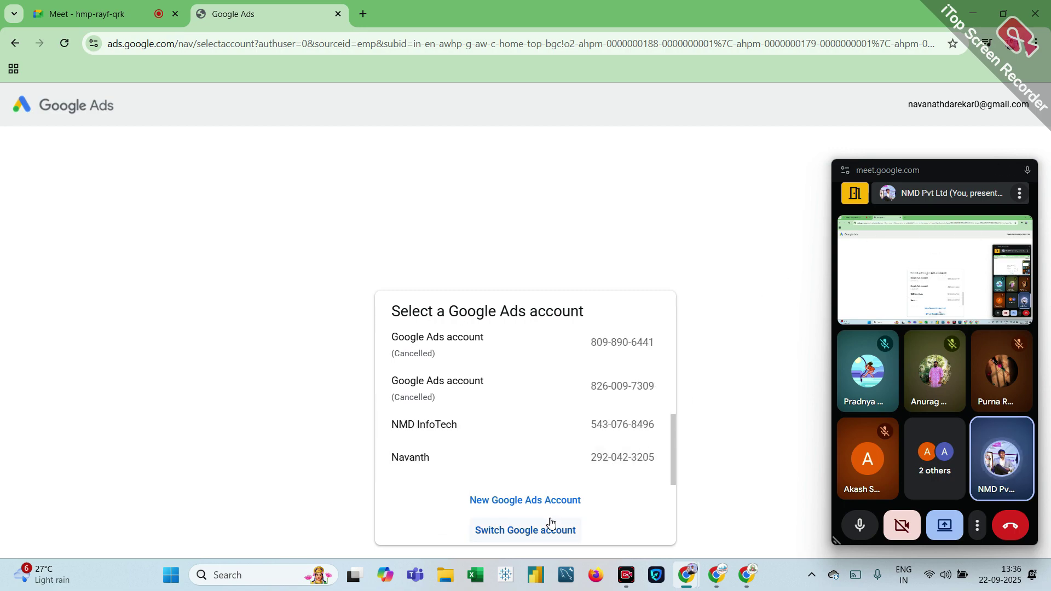
click(516, 501)
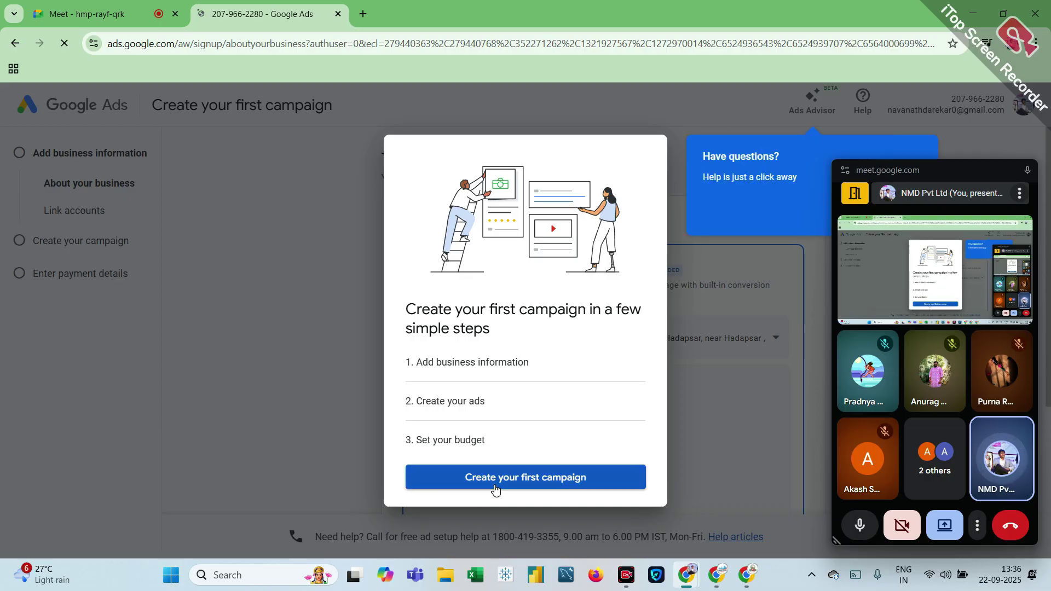
click(495, 489)
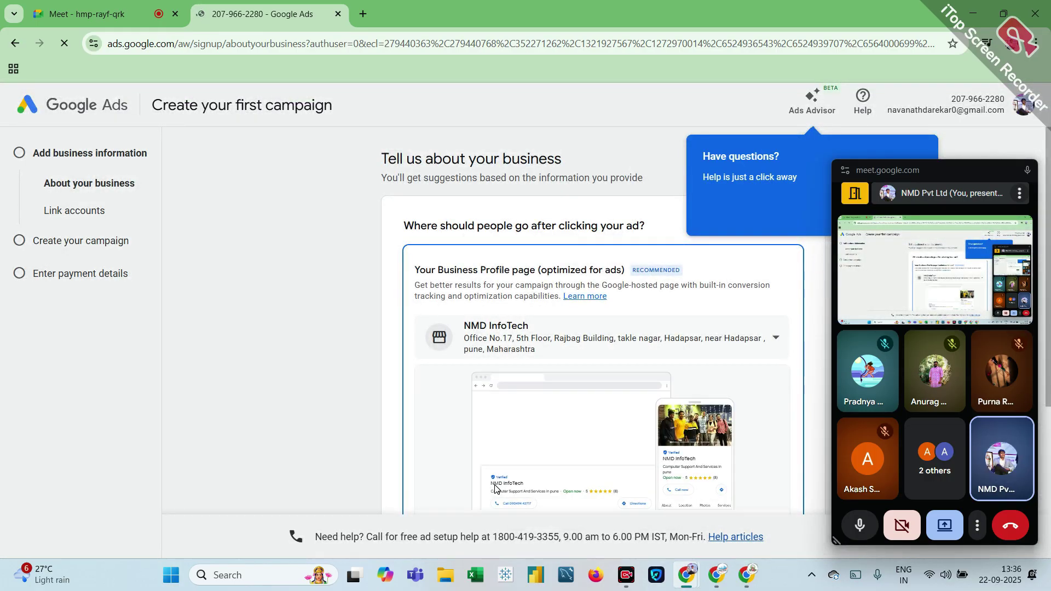
scroll(799, 226, down, 4)
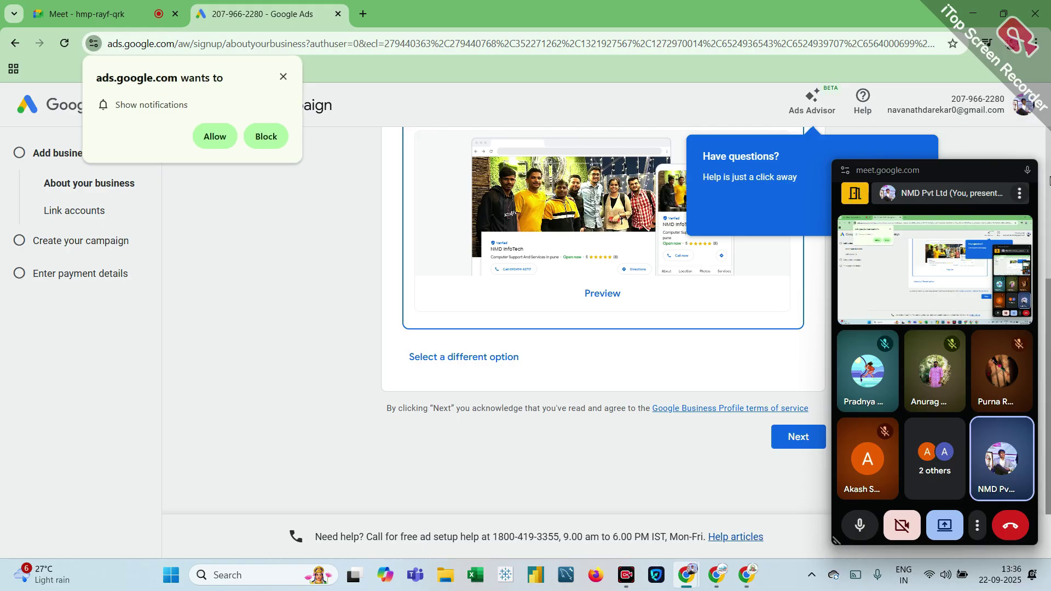
click(1027, 171)
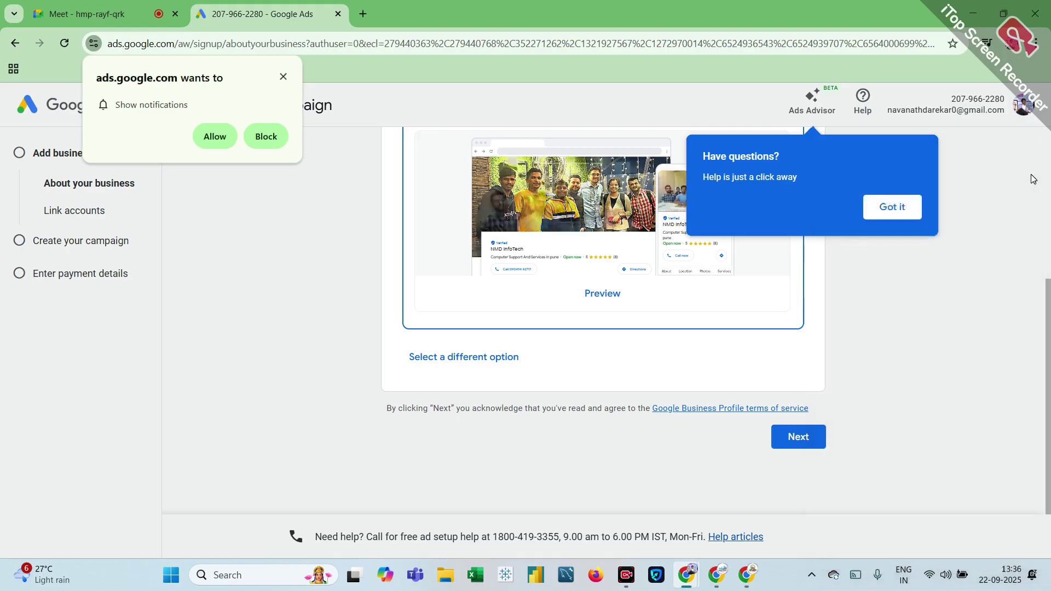
click(897, 208)
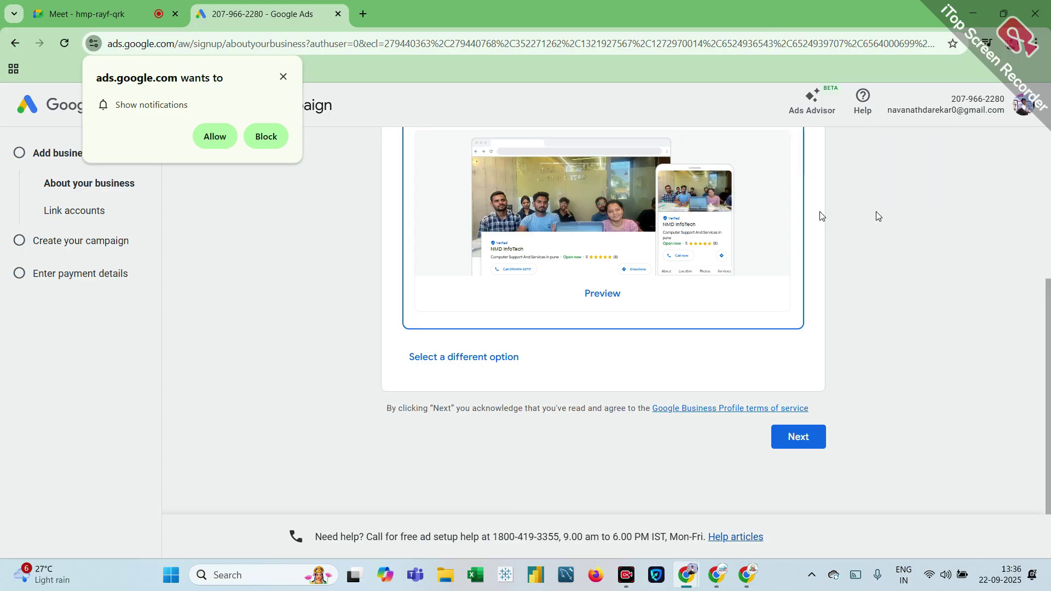
click(283, 76)
scroll(439, 291, up, 4)
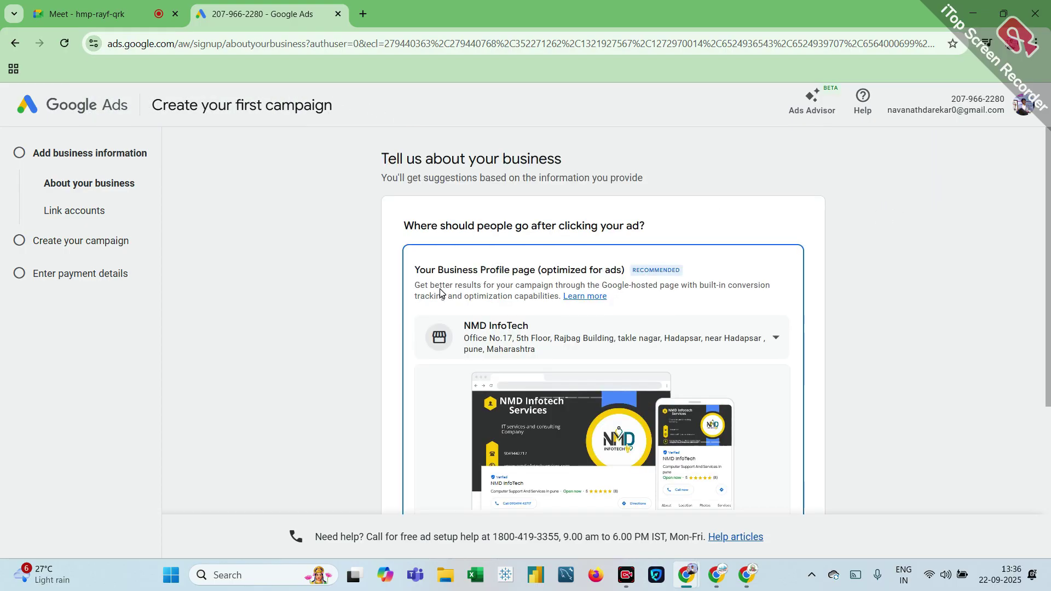
scroll(439, 288, down, 4)
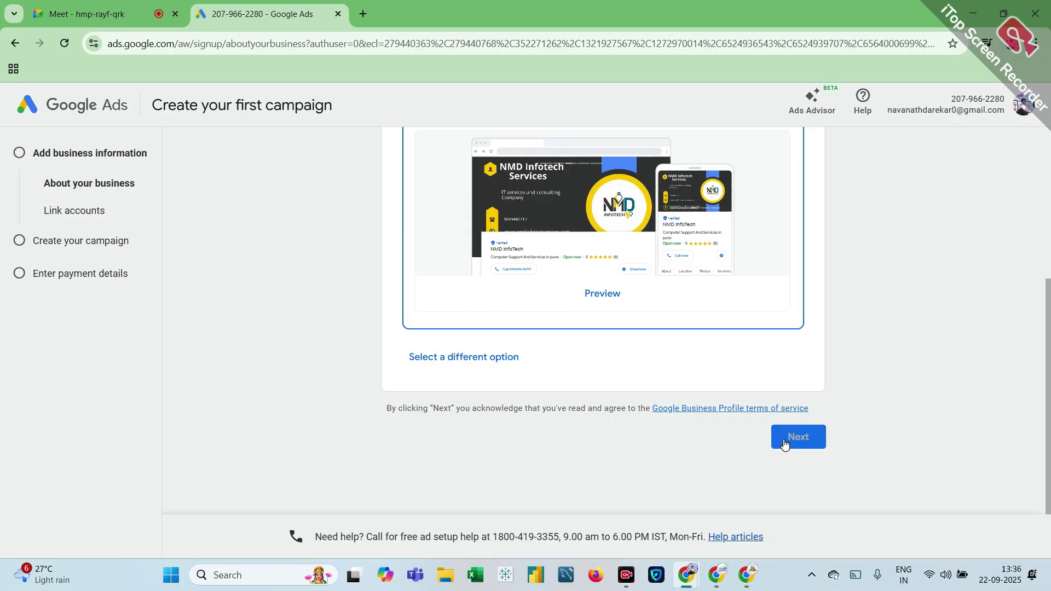
Step: Use the NMD InfoTech business profile, choose Phone call leads, and accept India/English targeting
click(786, 444)
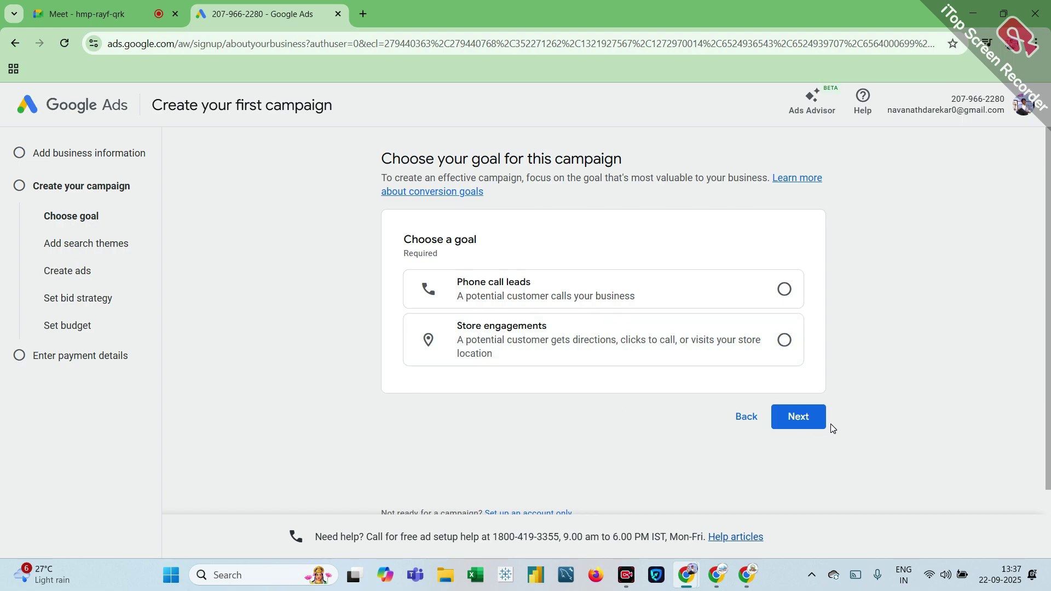
click(795, 419)
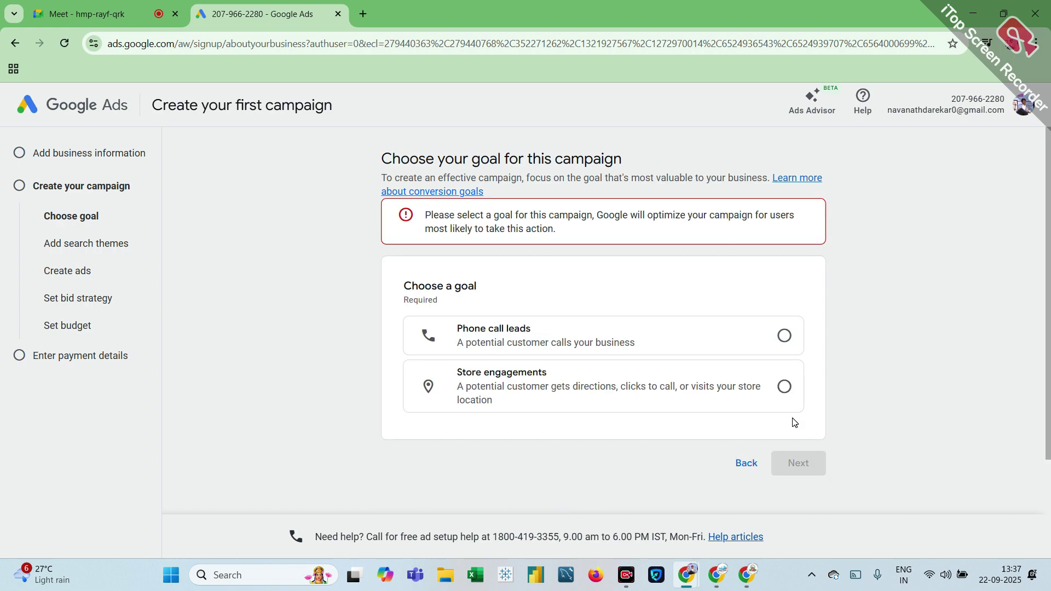
click(783, 336)
scroll(645, 413, down, 3)
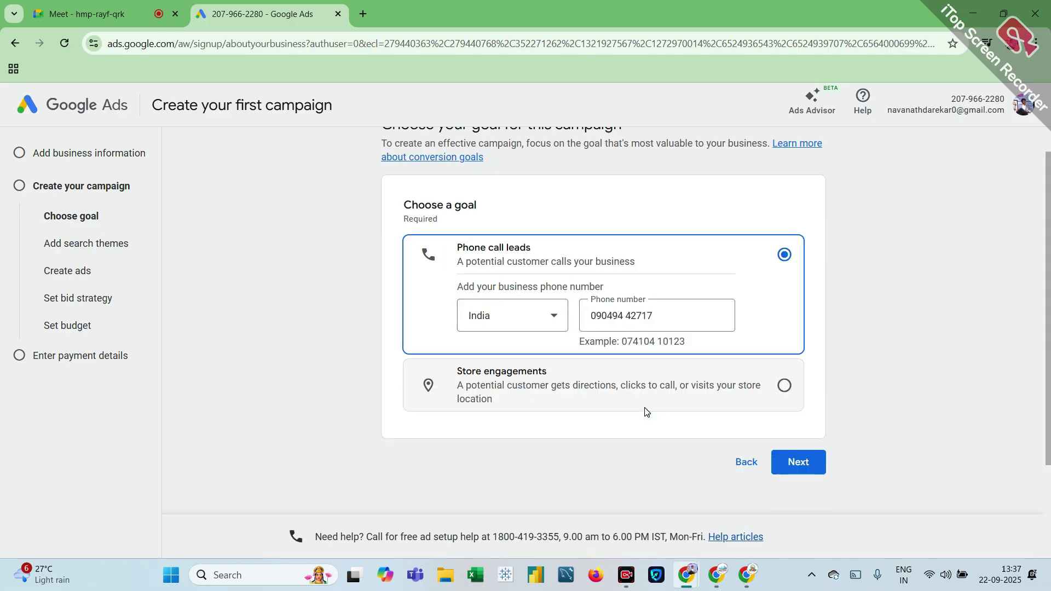
click(796, 341)
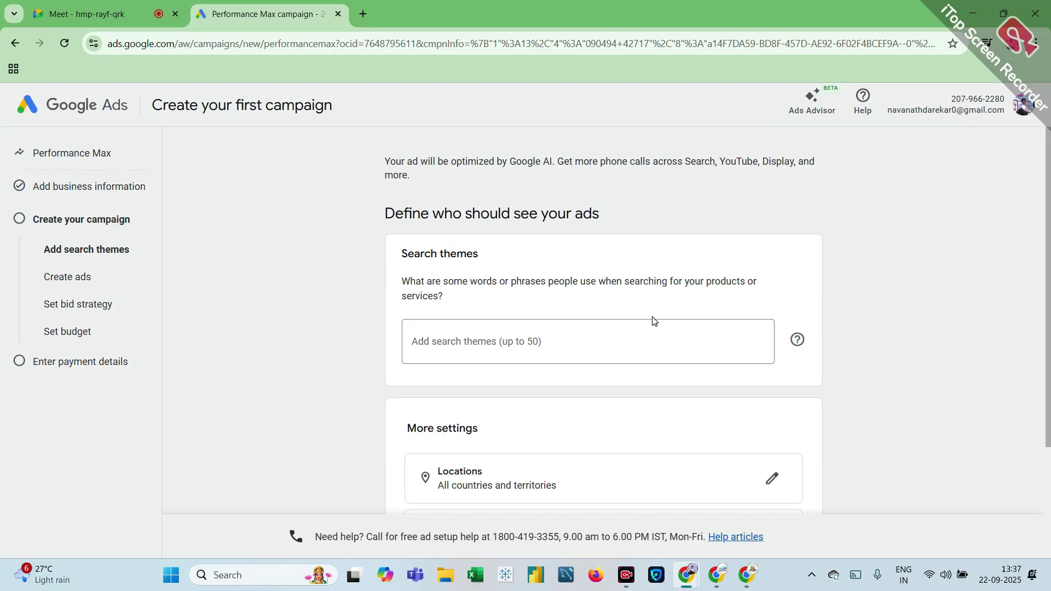
scroll(652, 321, down, 3)
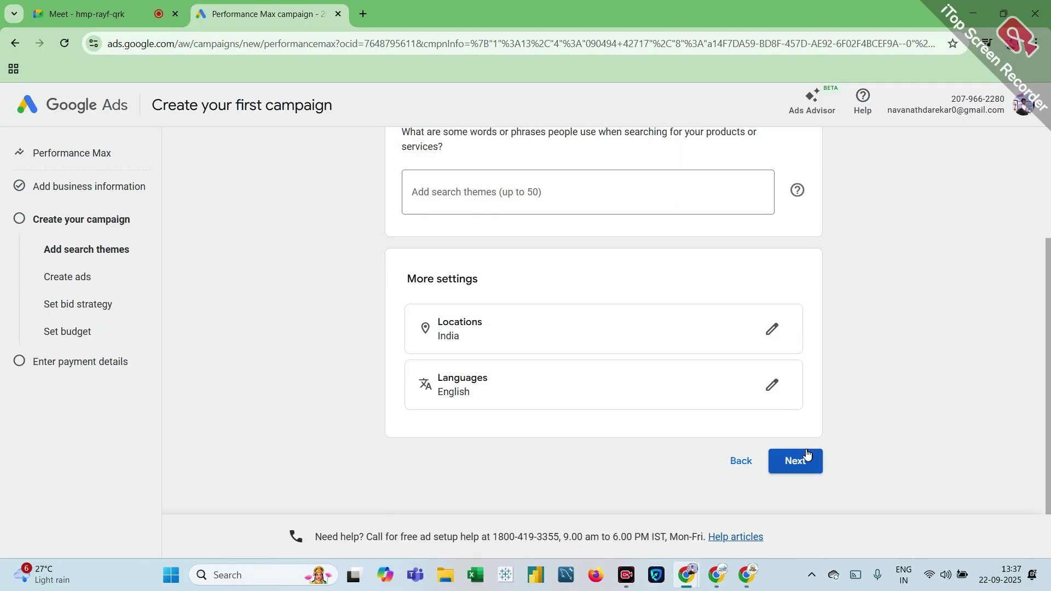
scroll(686, 366, up, 3)
scroll(688, 366, down, 3)
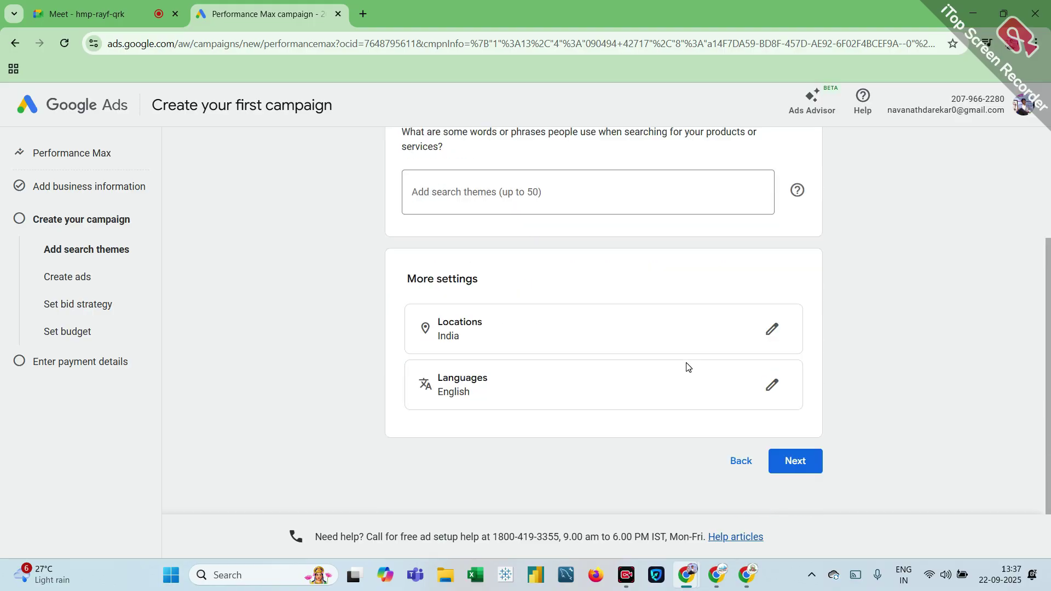
click(786, 466)
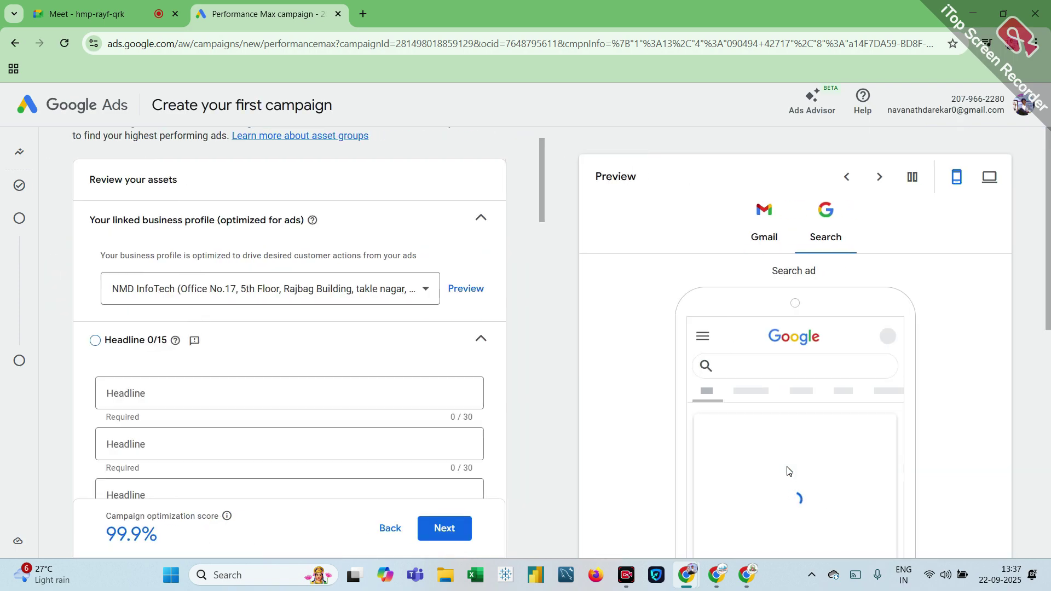
Step: Advance past the ad assets step and view the accounts list with the new Setup in progress account
scroll(788, 470, down, 3)
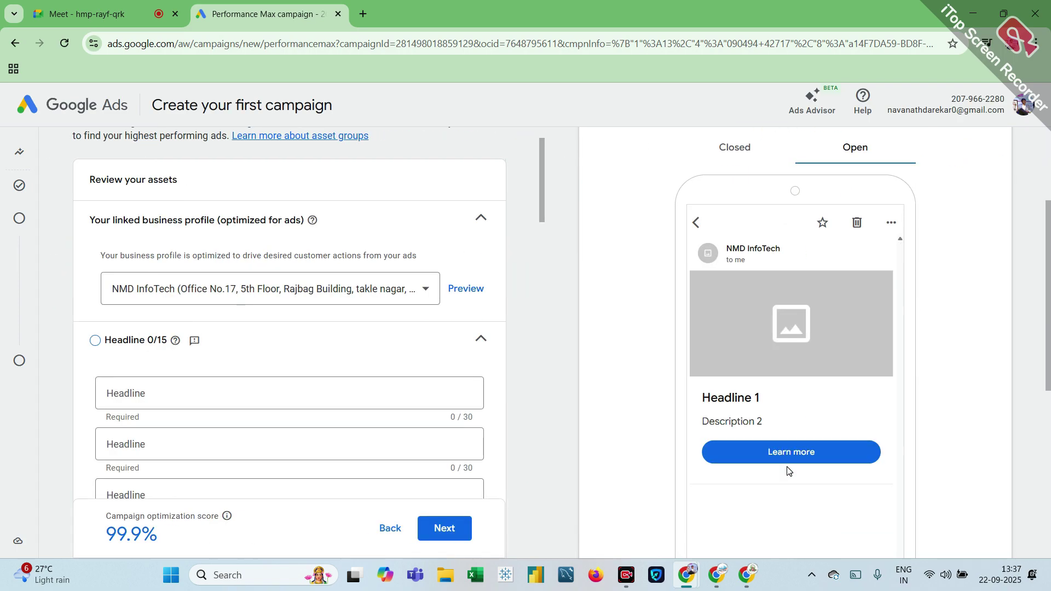
scroll(787, 469, down, 1)
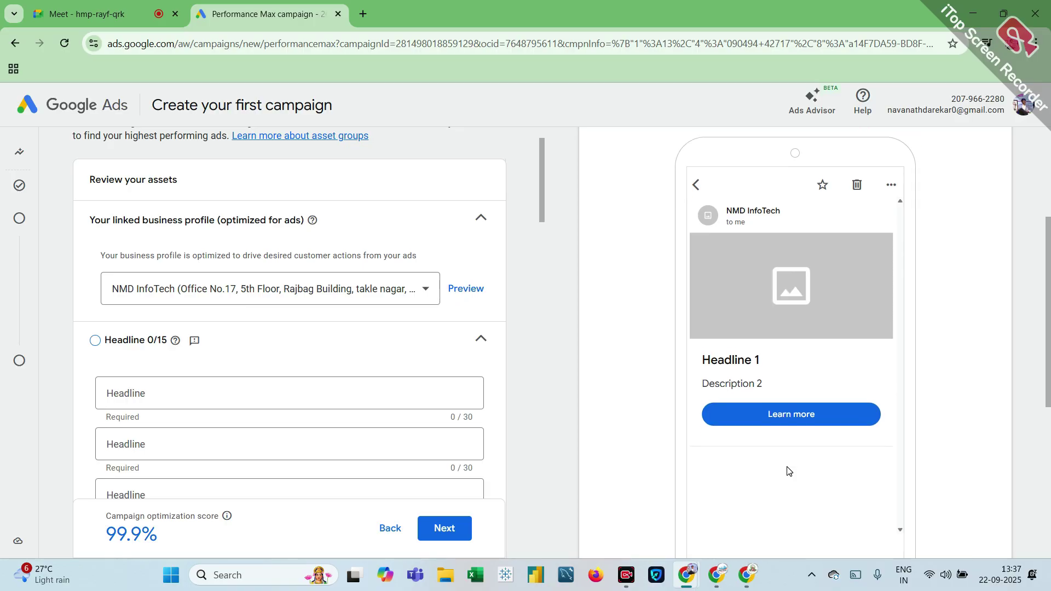
scroll(348, 492, down, 20)
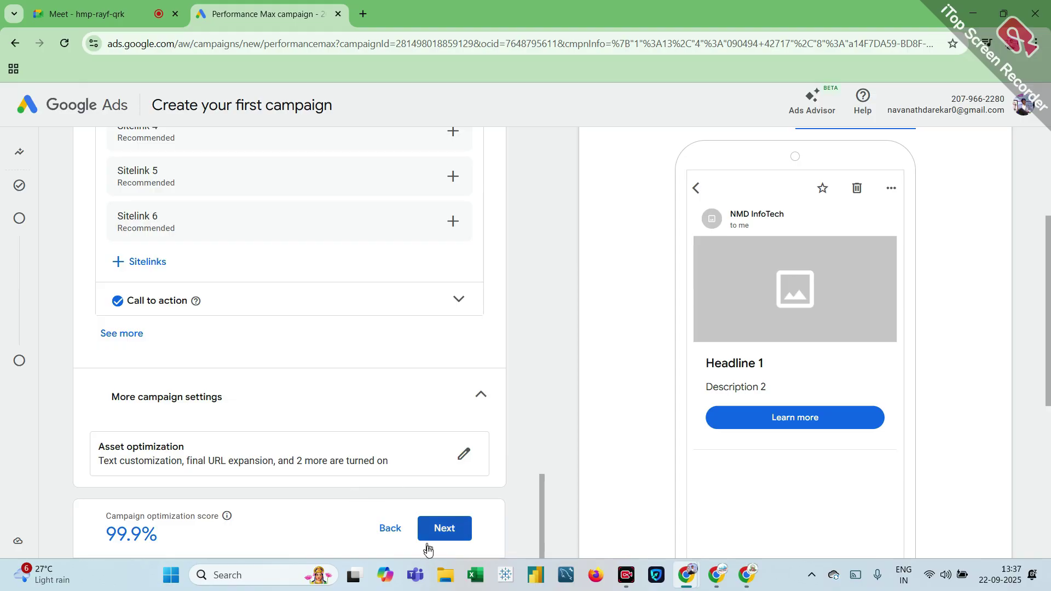
click(445, 530)
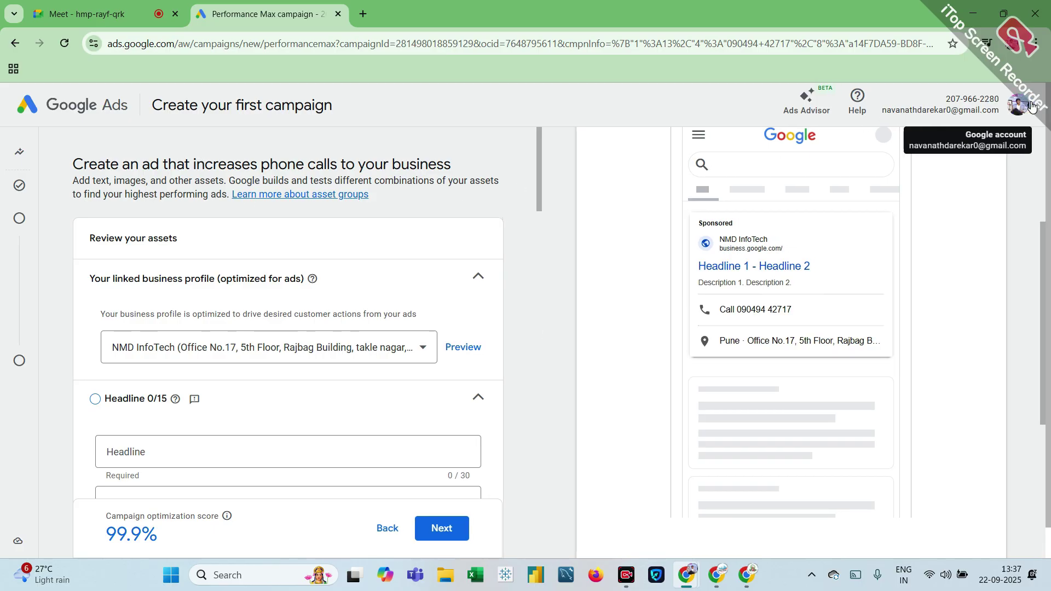
click(1031, 106)
scroll(962, 357, down, 3)
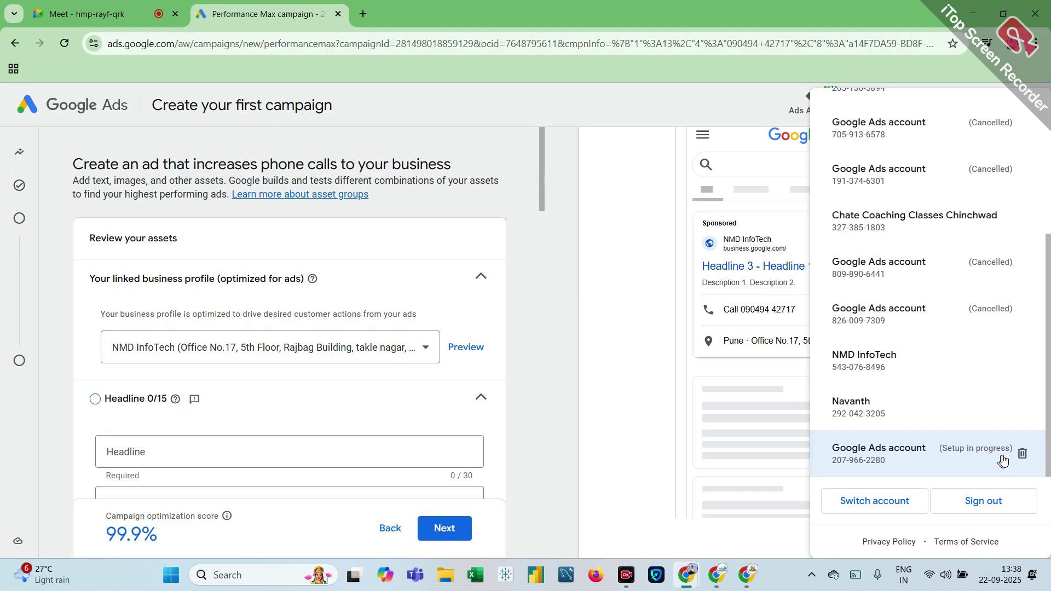
Step: Permanently delete the Setup in progress account, sign back in, and leave the unsaved campaign
click(1023, 454)
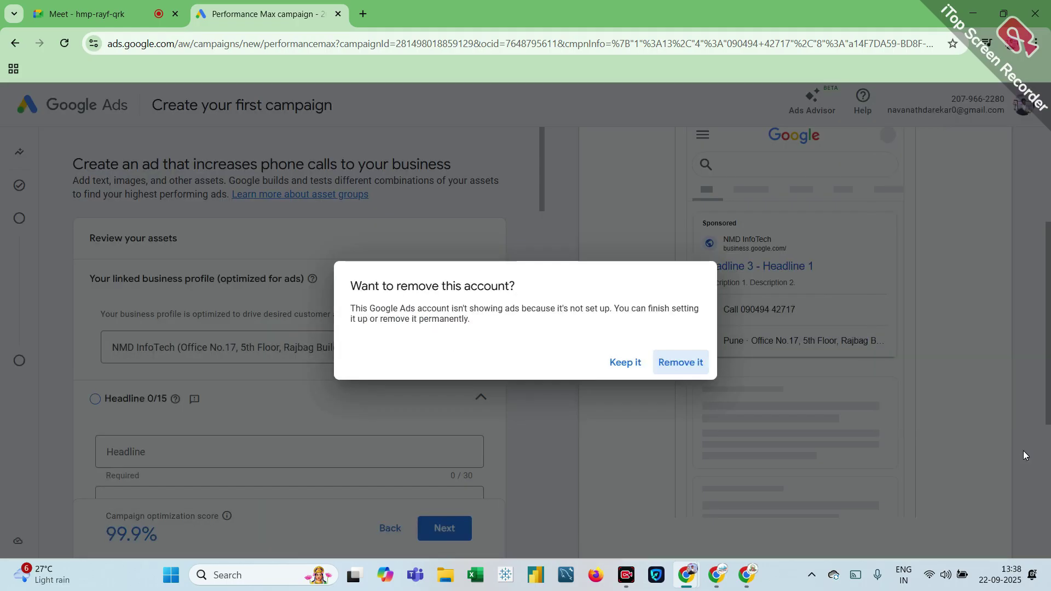
click(693, 372)
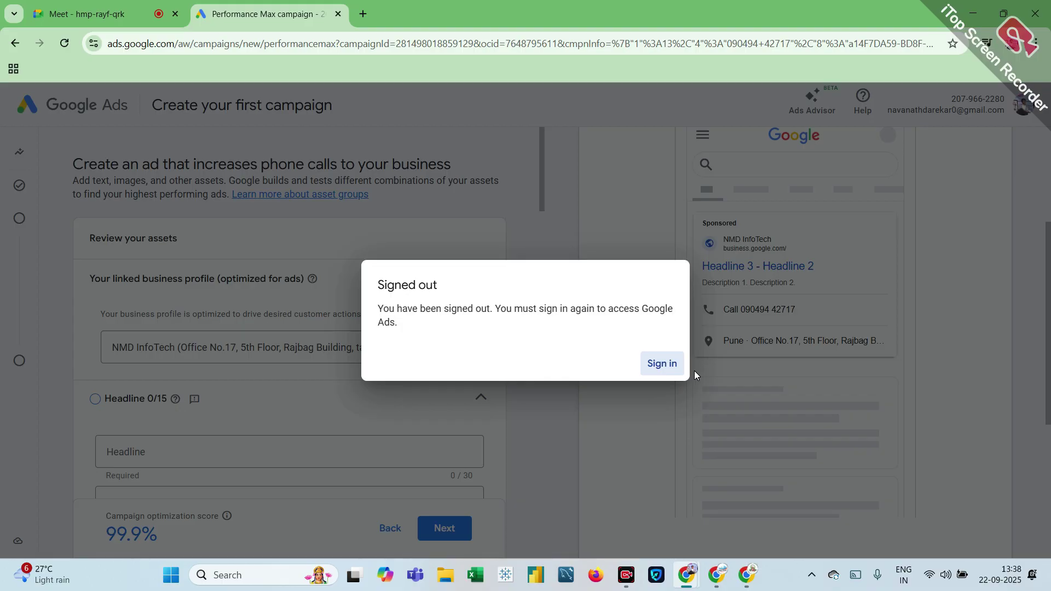
click(664, 367)
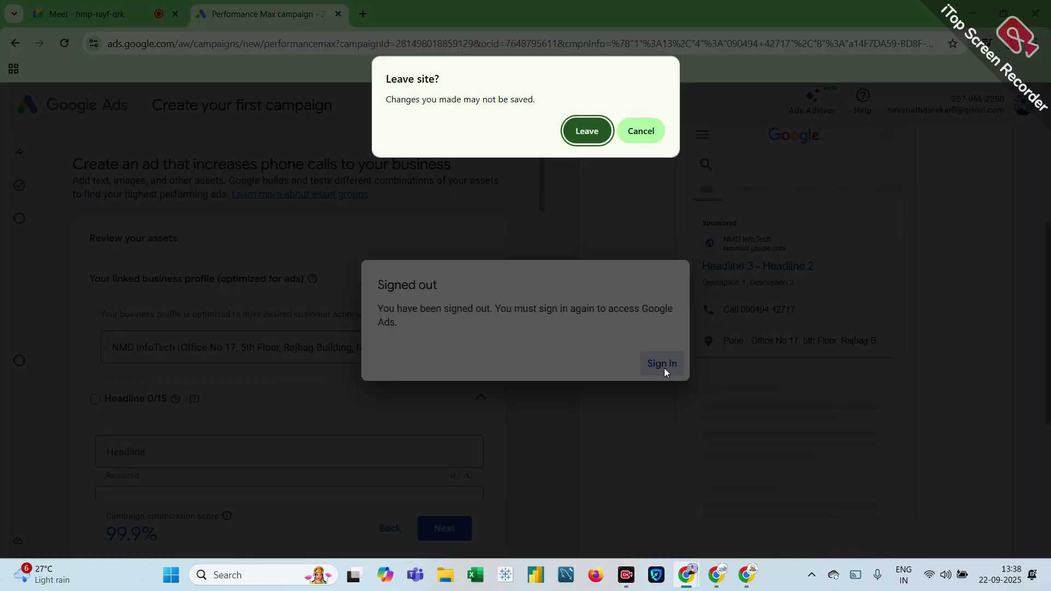
click(586, 131)
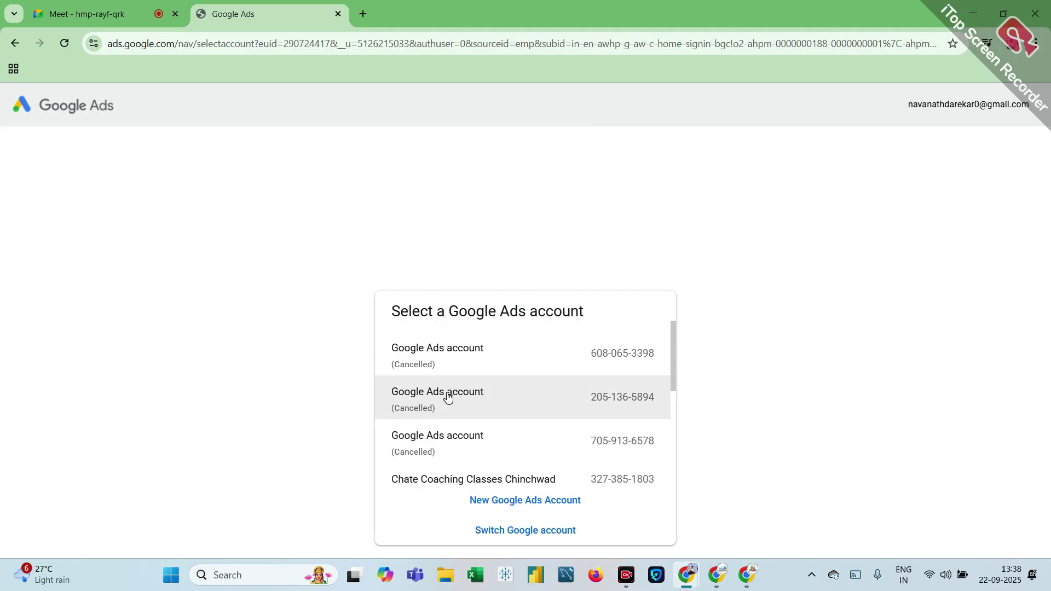
Step: Open NMD InfoTech's Overview, showing 260 clicks, 30.5K impressions and ₹1.84K cost
scroll(448, 397, down, 3)
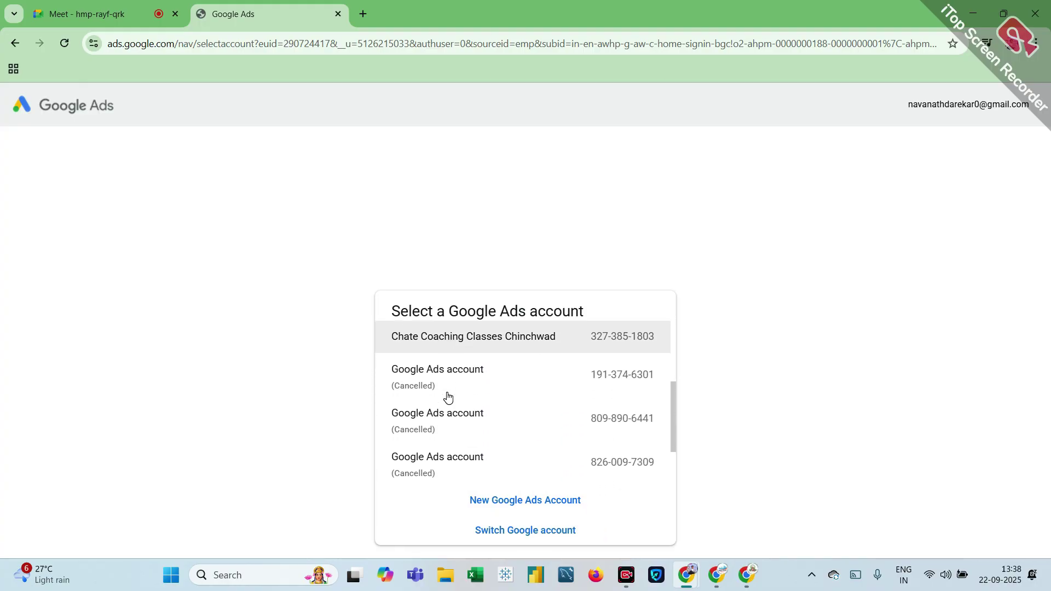
scroll(448, 396, up, 1)
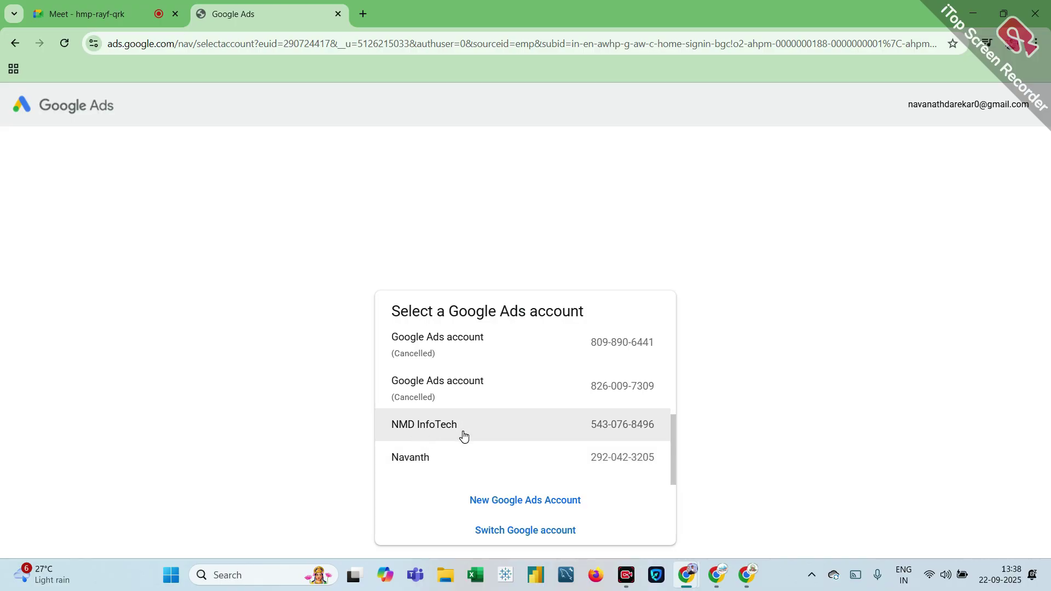
click(463, 436)
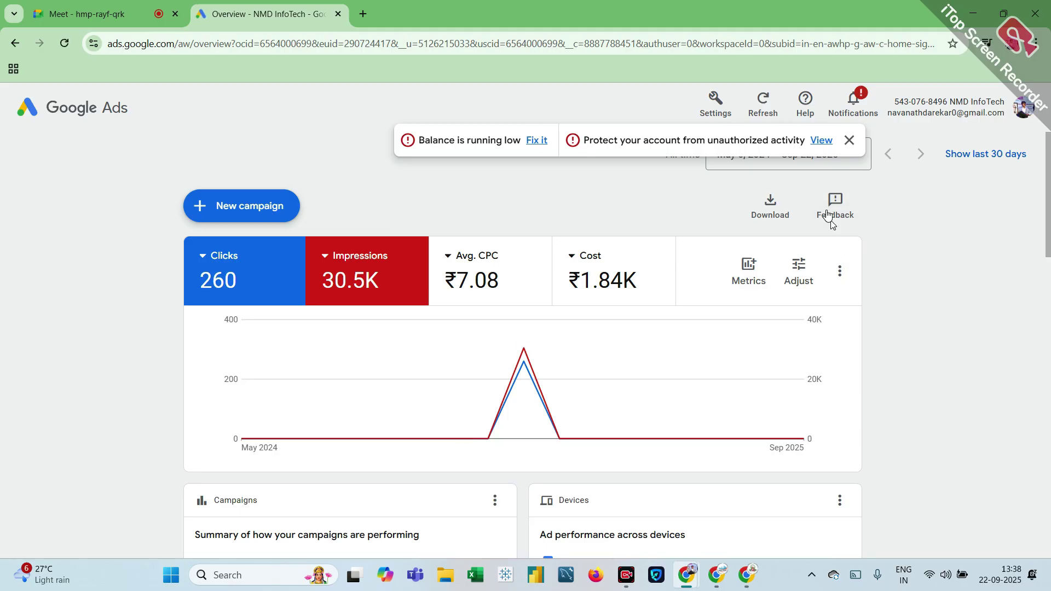
Step: Dismiss the alert banner and view the overview for Yesterday, then All time
click(849, 141)
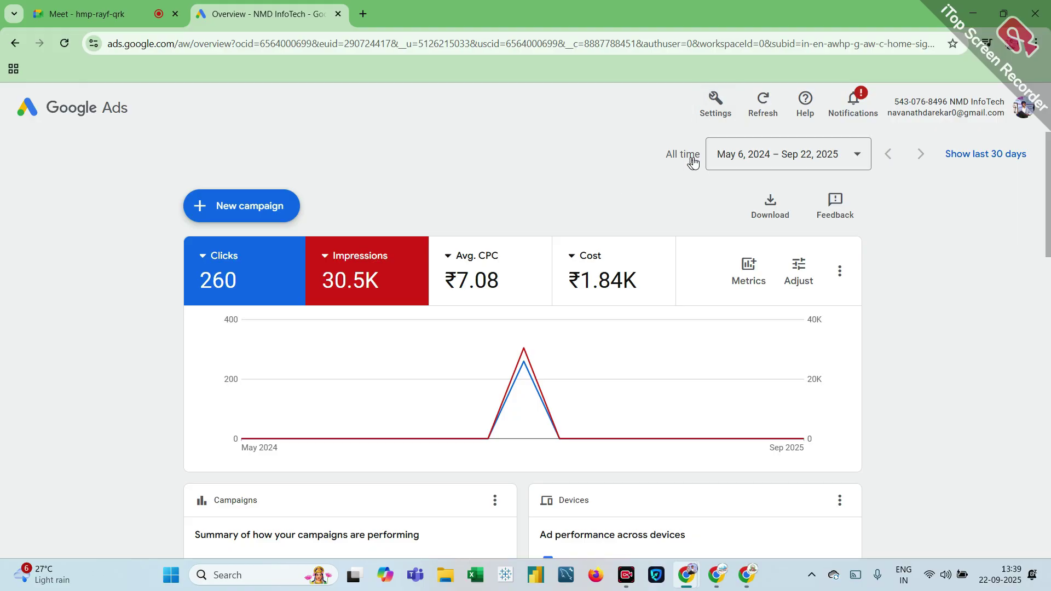
click(856, 155)
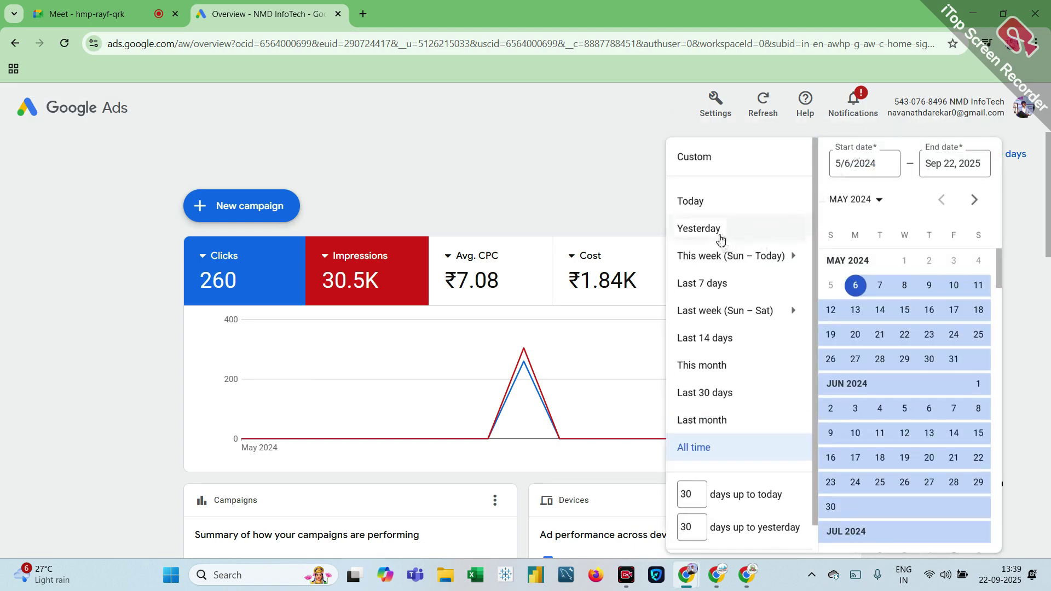
click(720, 237)
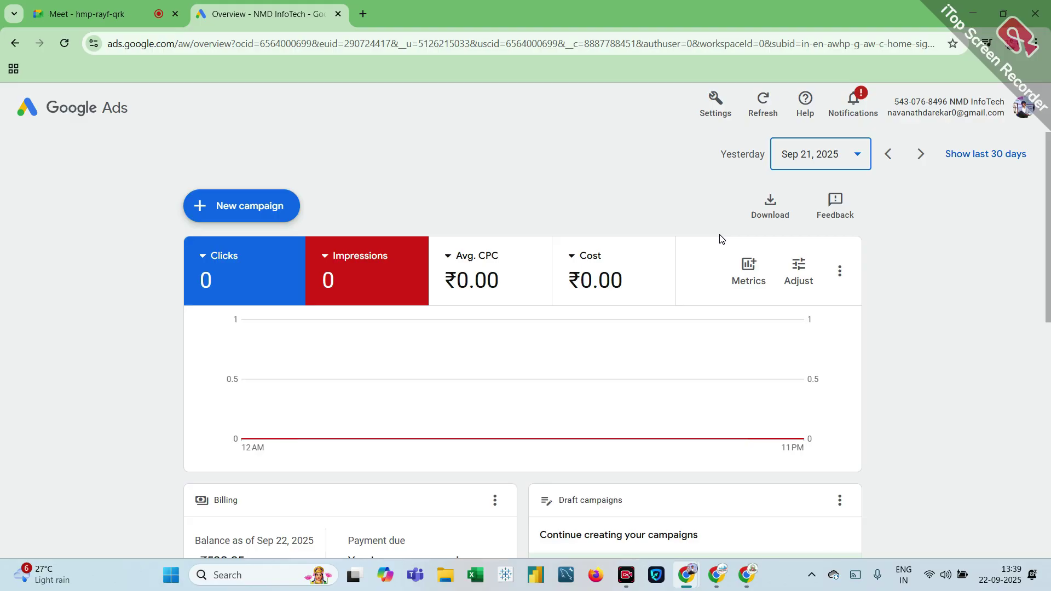
click(855, 165)
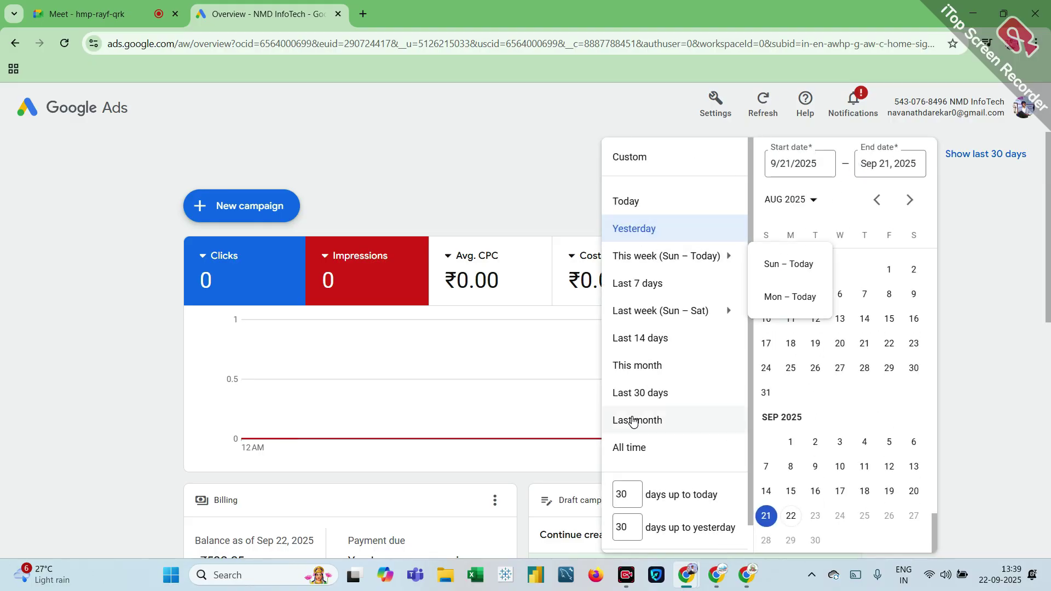
click(635, 455)
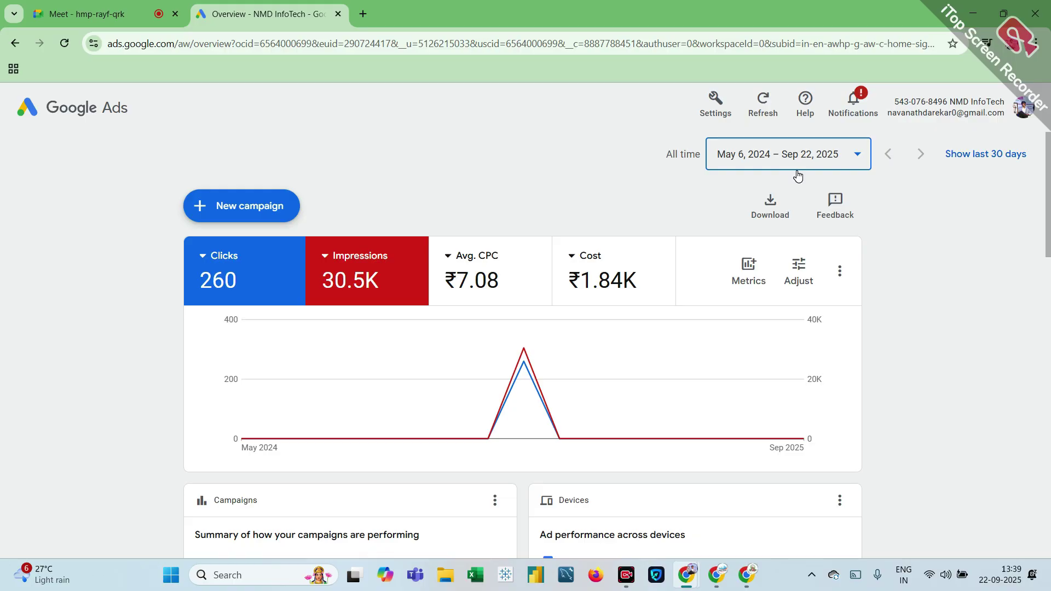
Step: Set the overview date range to Last 7 days, Sep 15–21, 2025
click(857, 156)
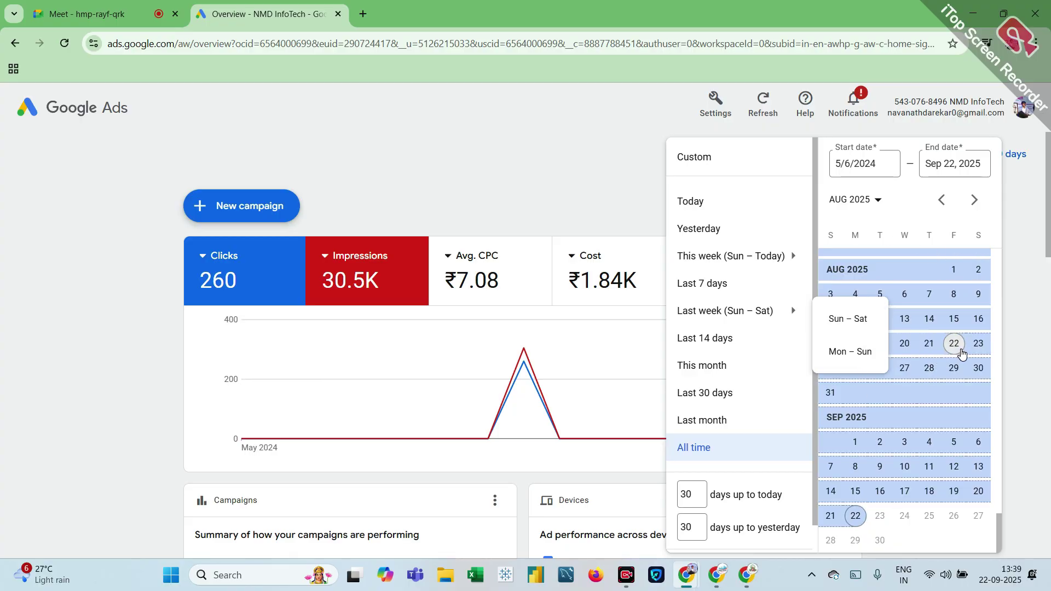
click(955, 345)
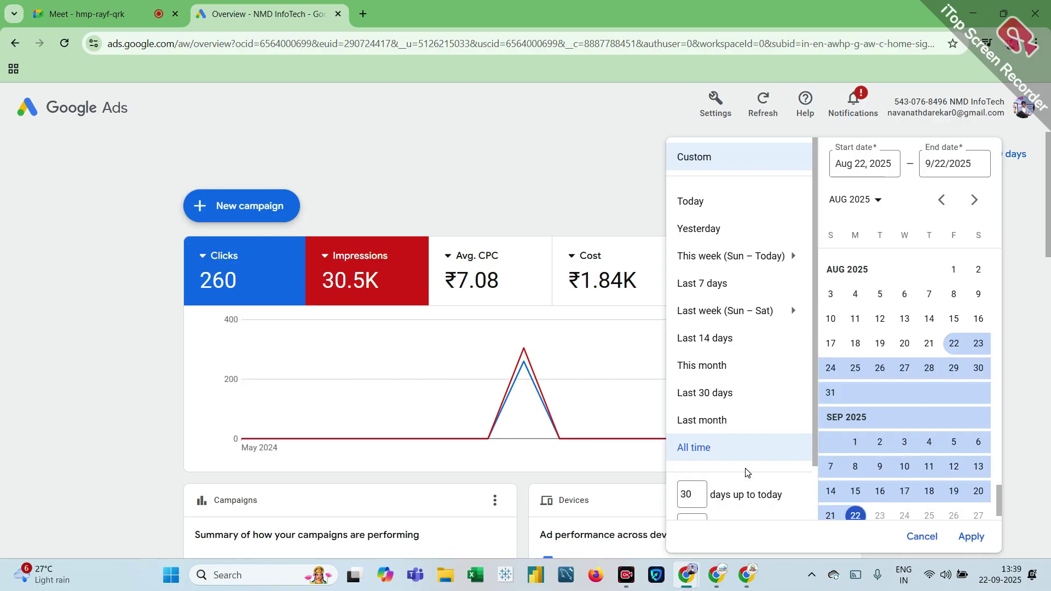
scroll(809, 389, down, 1)
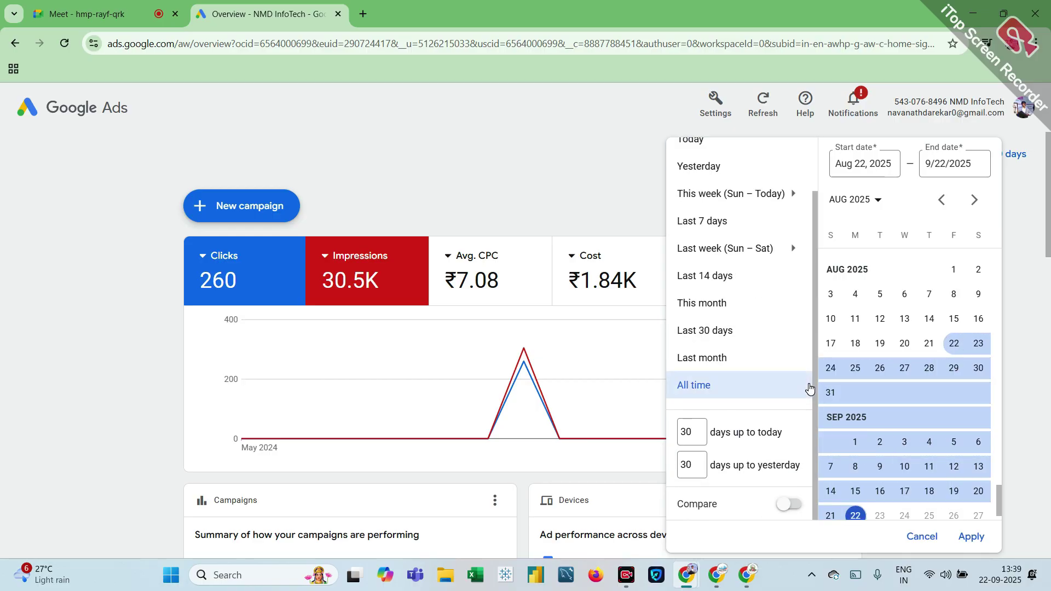
scroll(891, 504, down, 1)
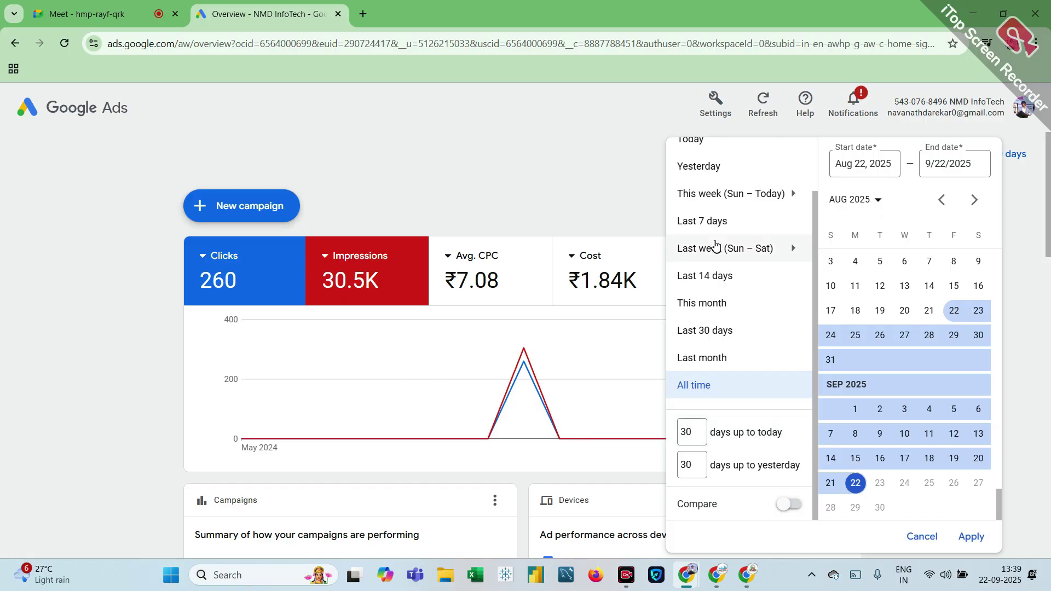
scroll(712, 228, up, 1)
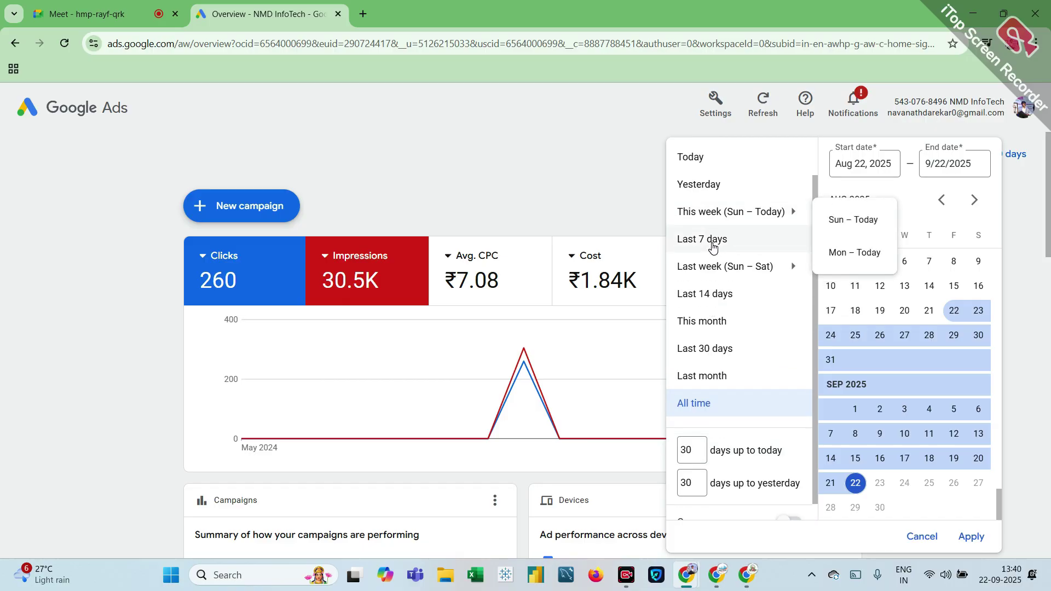
click(712, 241)
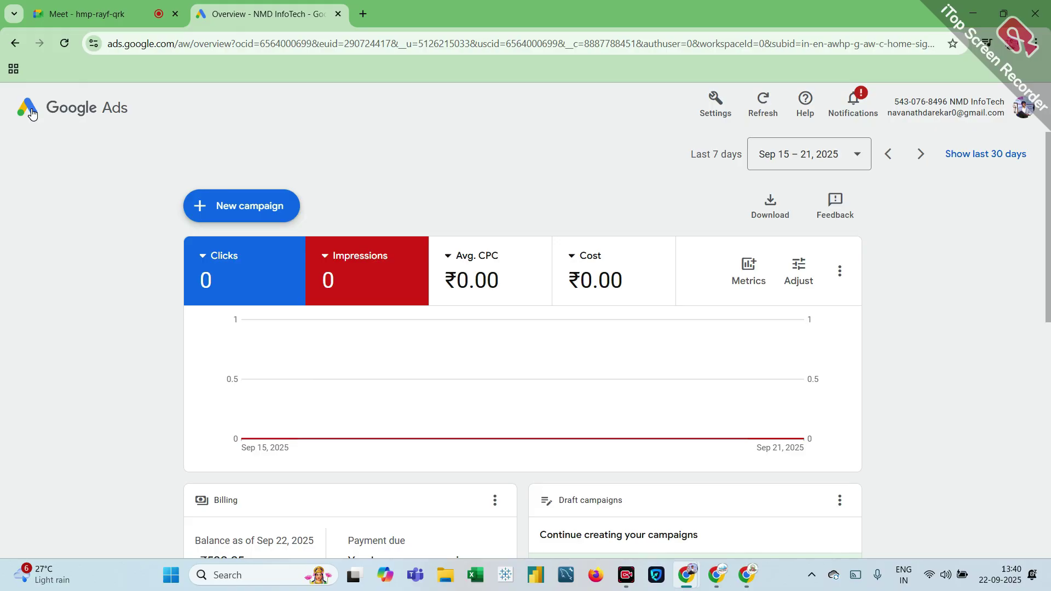
scroll(635, 403, down, 4)
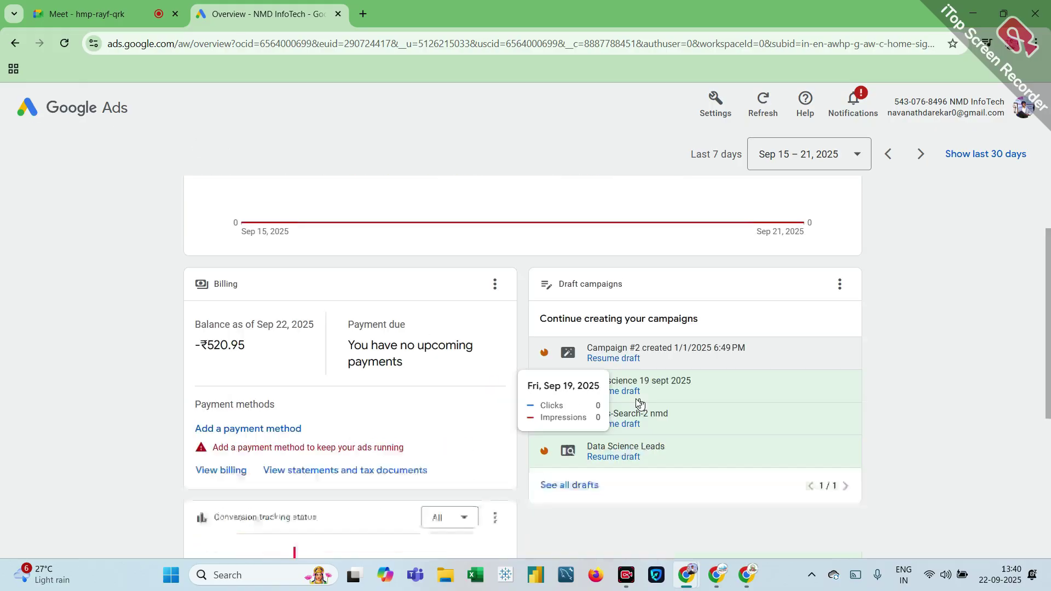
scroll(640, 404, down, 6)
scroll(639, 404, up, 6)
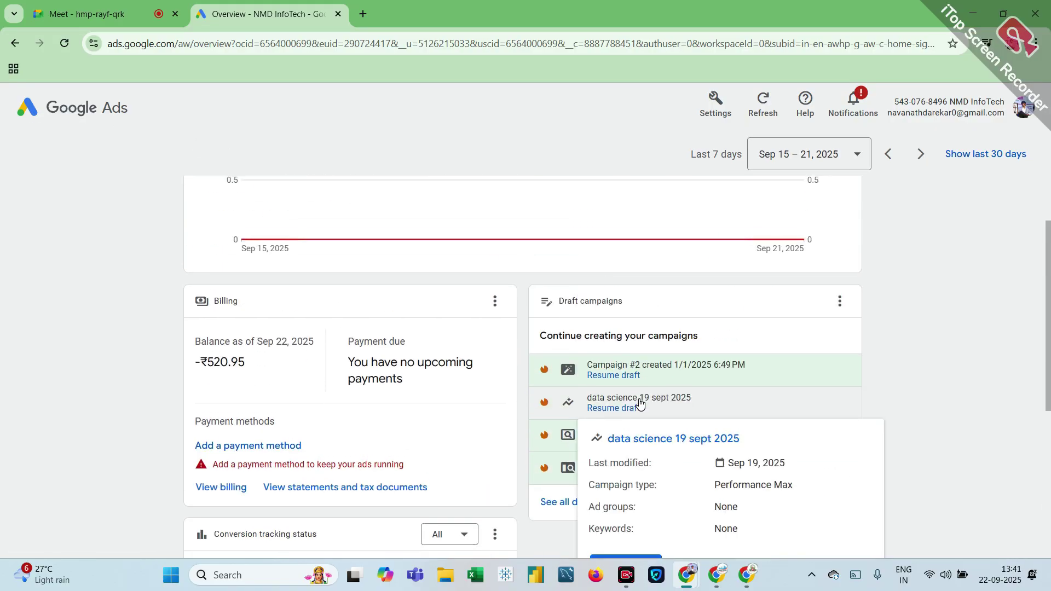
scroll(639, 403, up, 4)
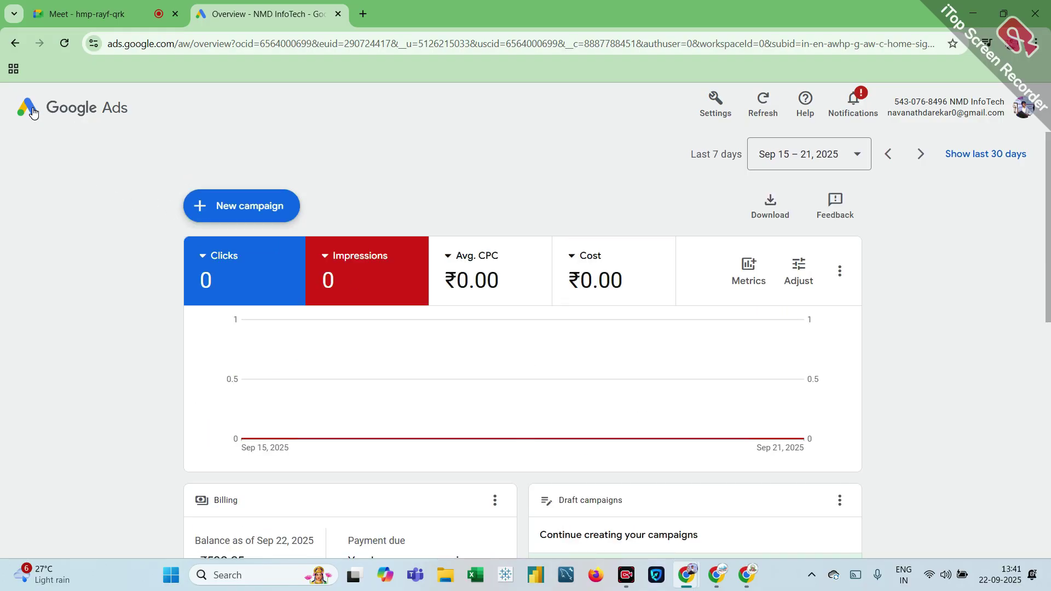
click(73, 44)
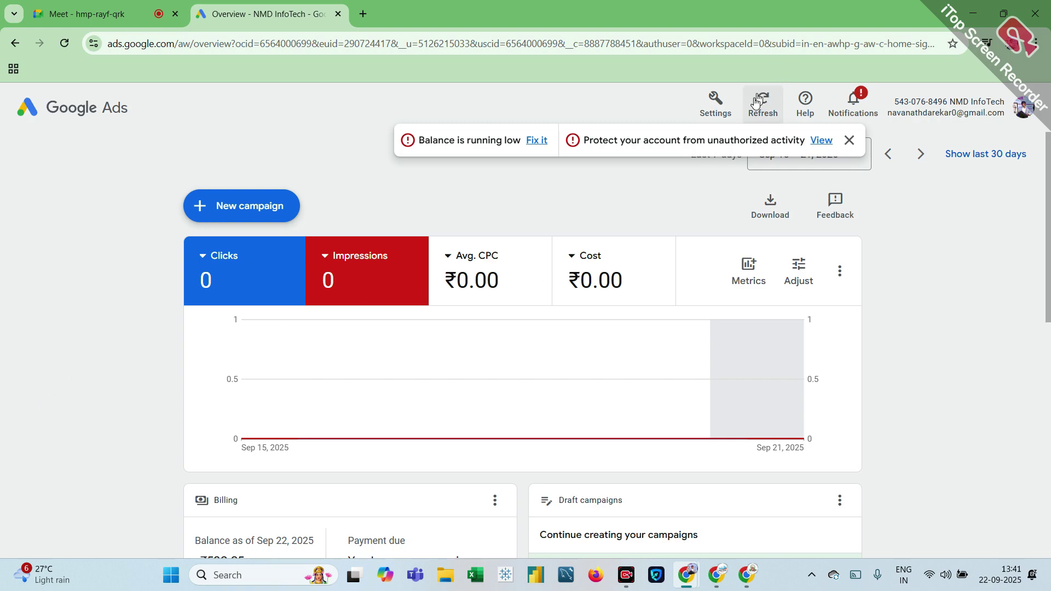
Step: Open NMD InfoTech's Preferences page and begin switching the account to Expert Mode
click(723, 103)
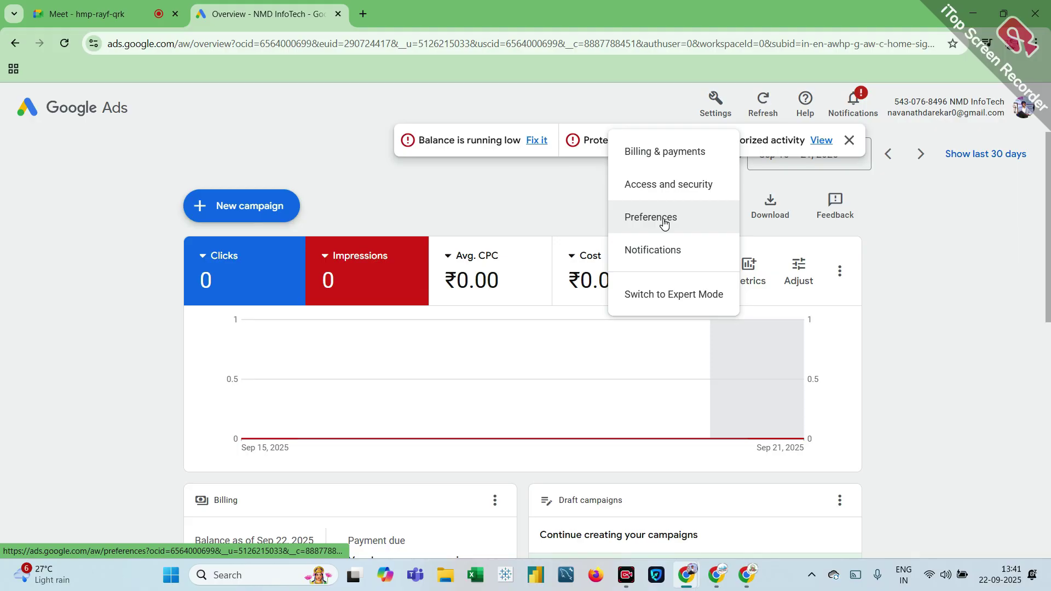
click(664, 221)
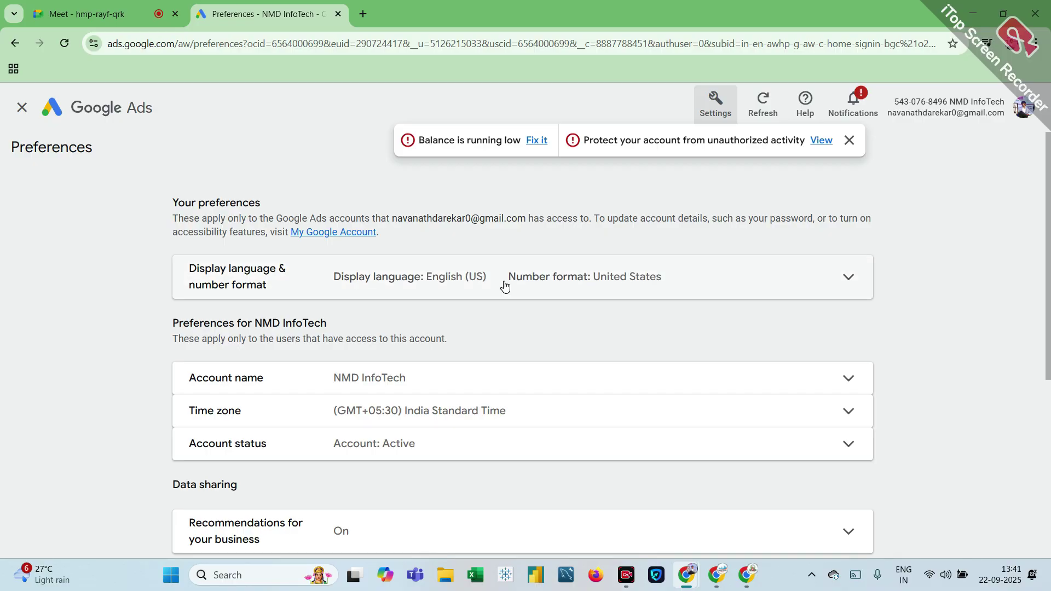
scroll(504, 285, down, 5)
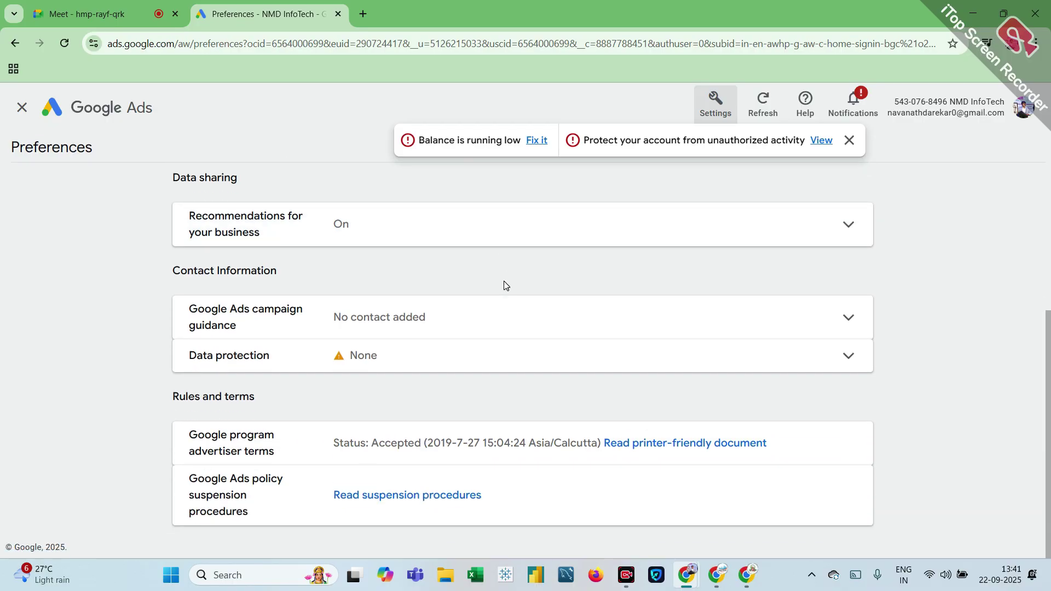
scroll(563, 314, up, 5)
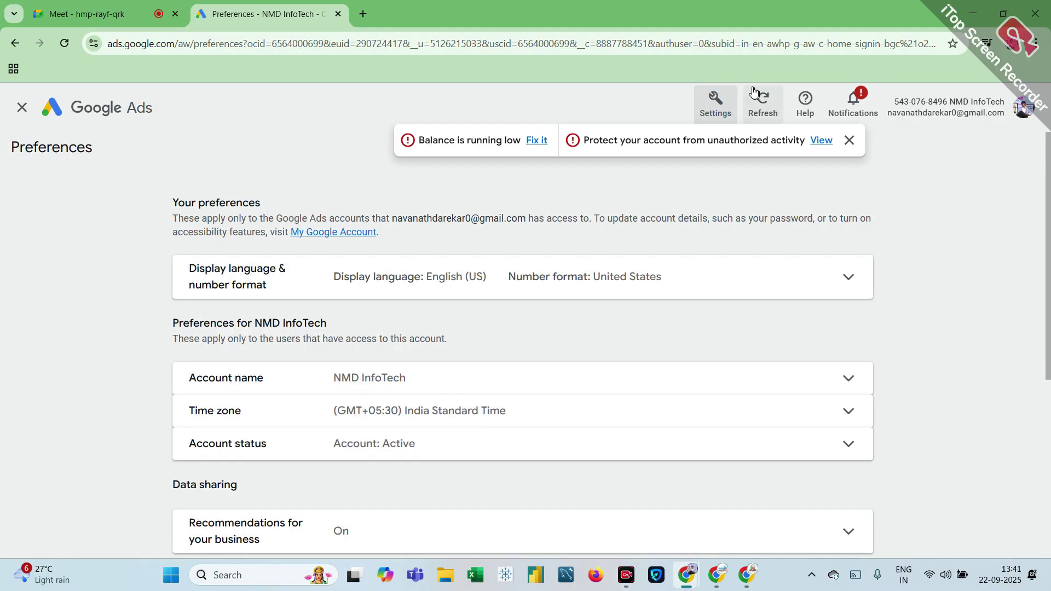
click(714, 101)
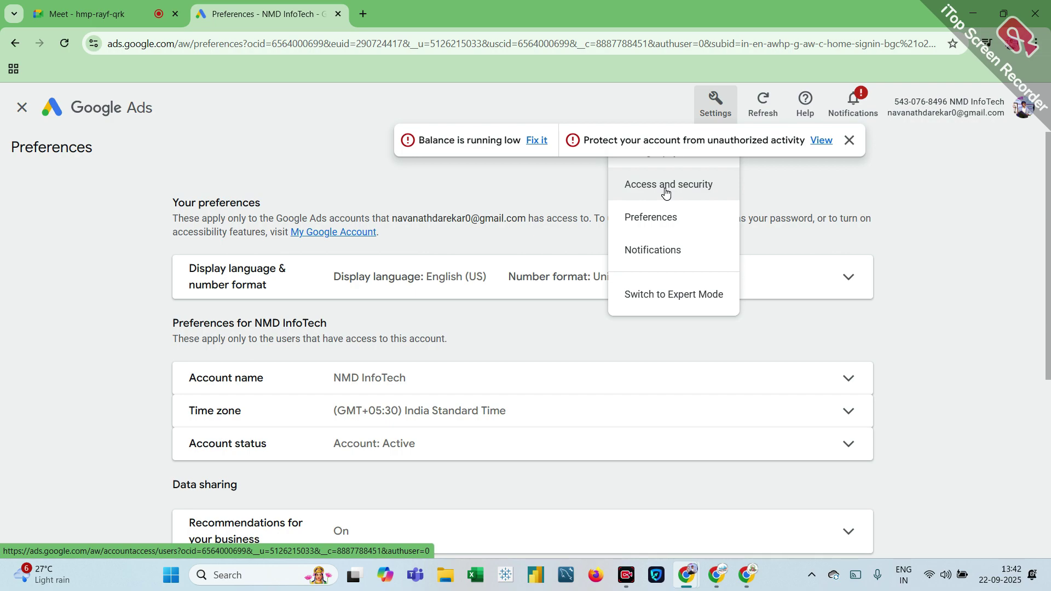
click(679, 305)
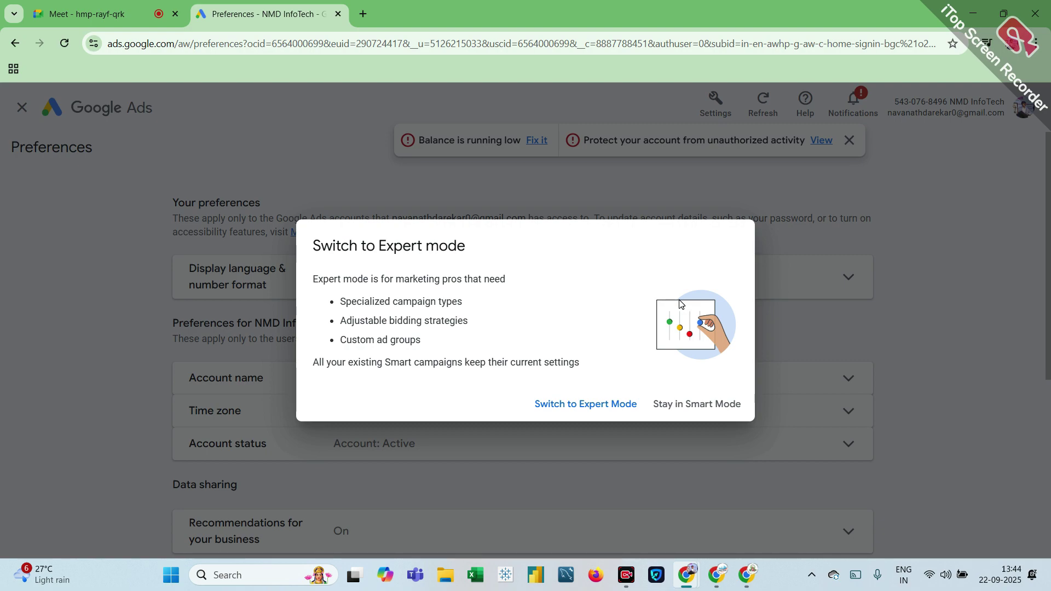
Step: Confirm the switch to Expert Mode and let the campaigns Overview page load
click(589, 405)
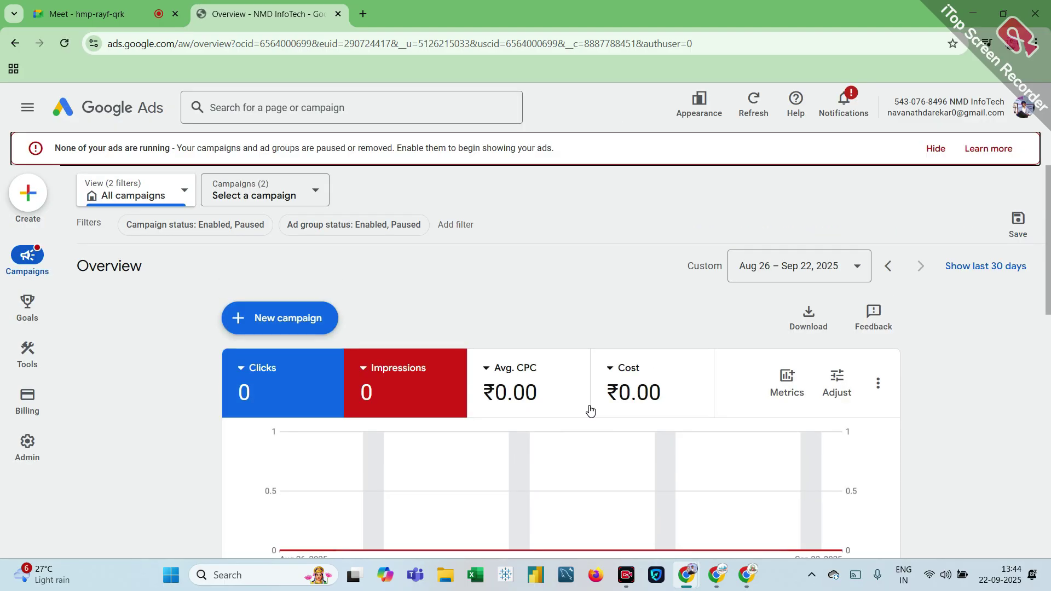
Step: Hide the 'None of your ads are running' banner and close the 'Balance is running low' toast
mouse_move(590, 410)
click(936, 149)
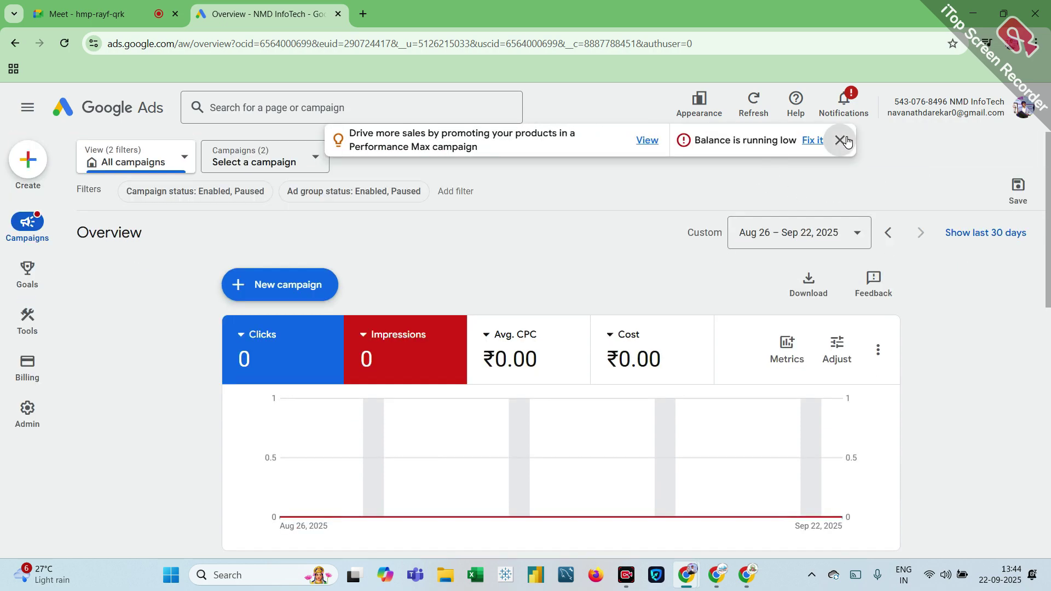
click(840, 140)
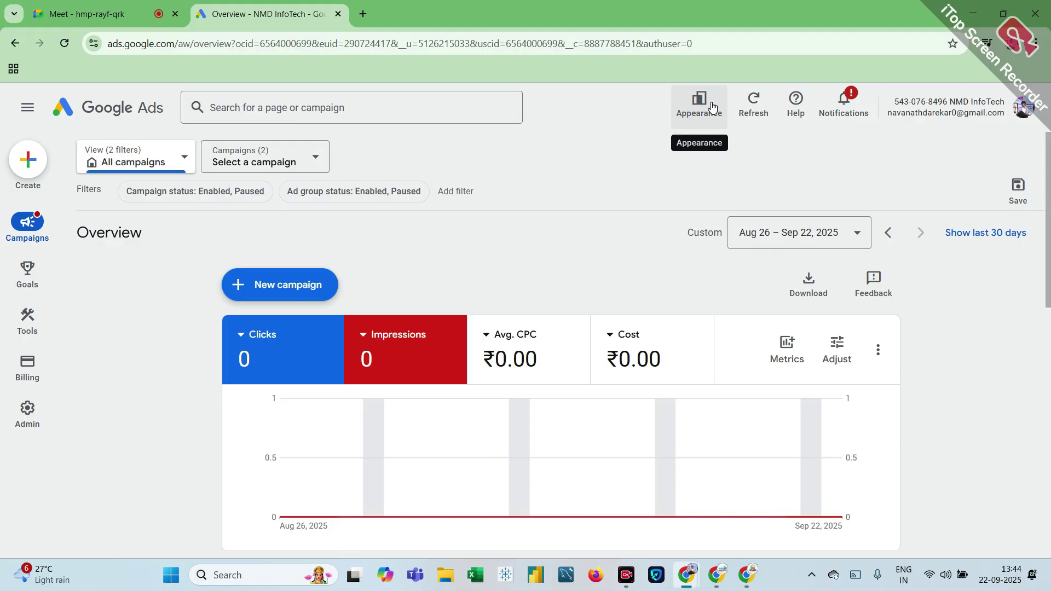
mouse_move(27, 368)
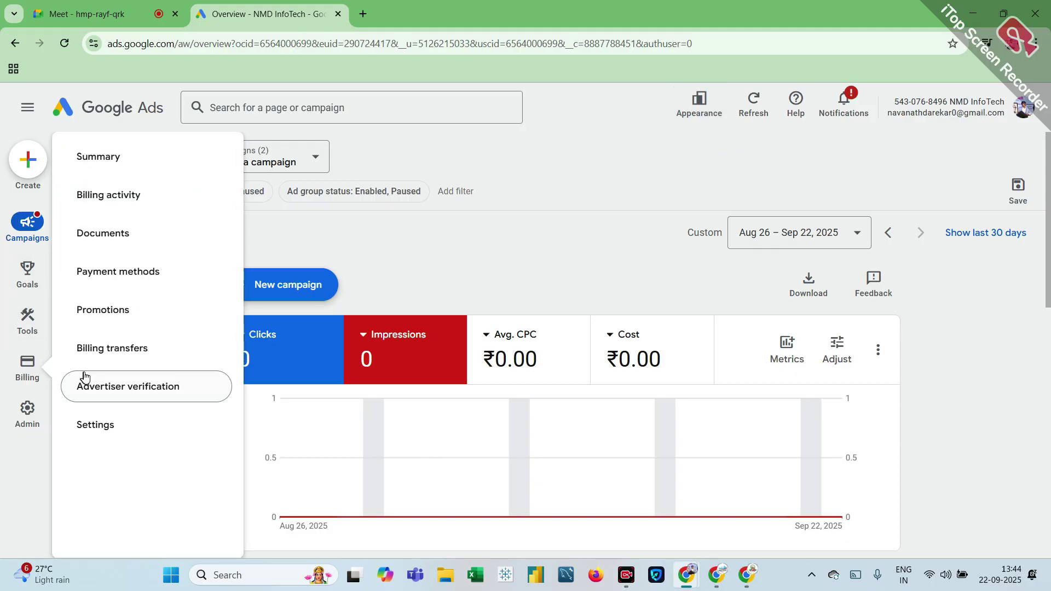
mouse_move(24, 393)
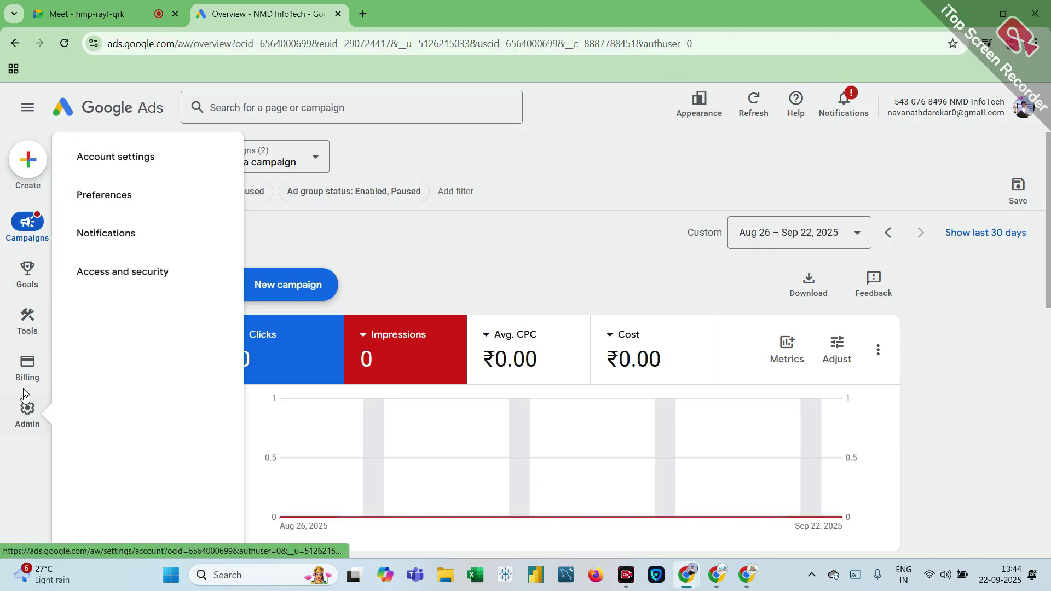
mouse_move(29, 273)
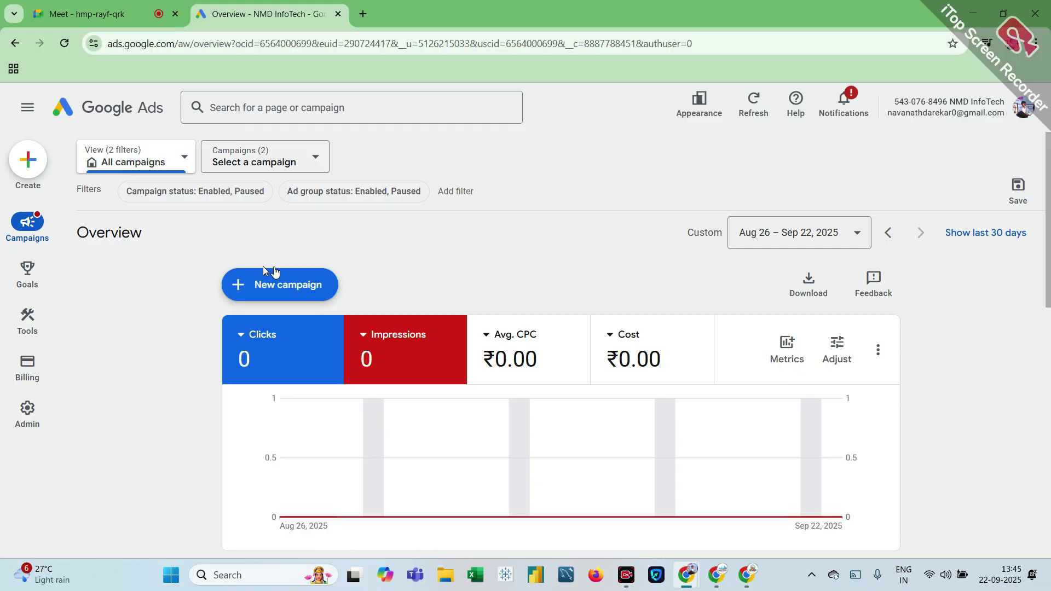
Step: Look through the Conversions, campaign views and campaign picker menus, then open the New campaign options
mouse_move(33, 273)
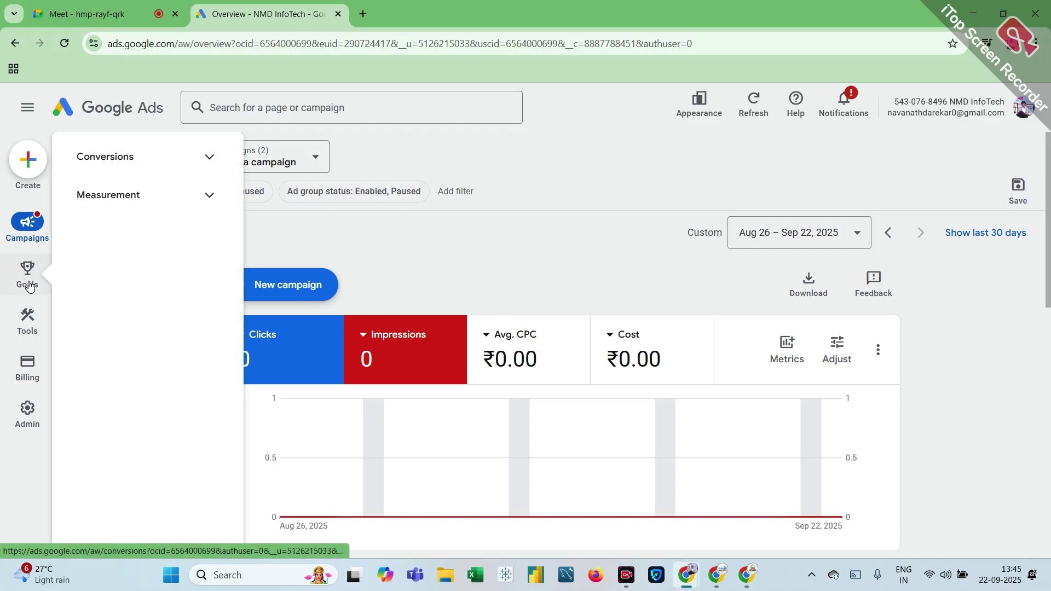
click(135, 156)
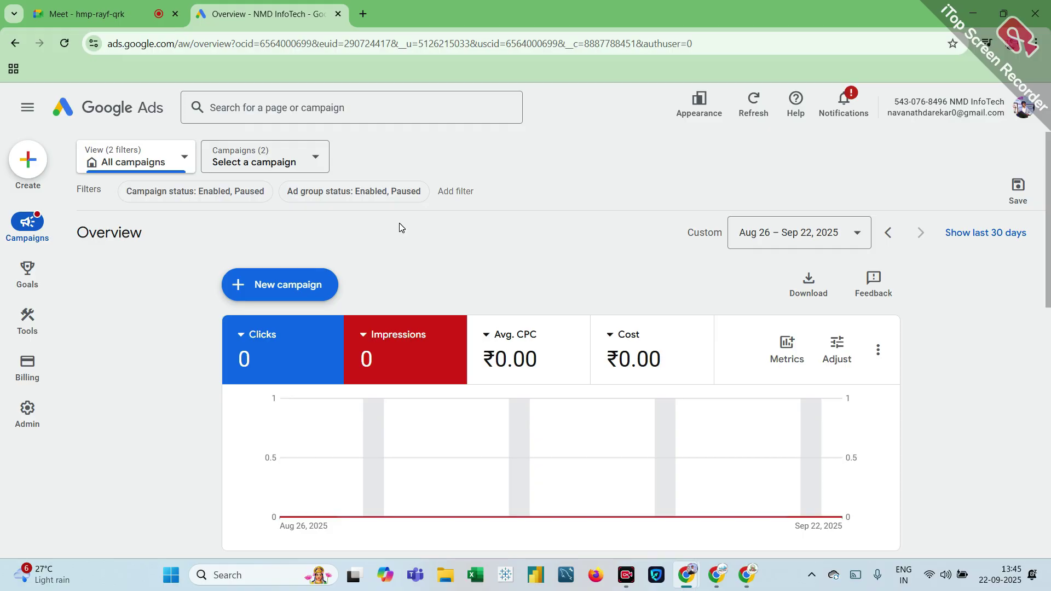
click(176, 166)
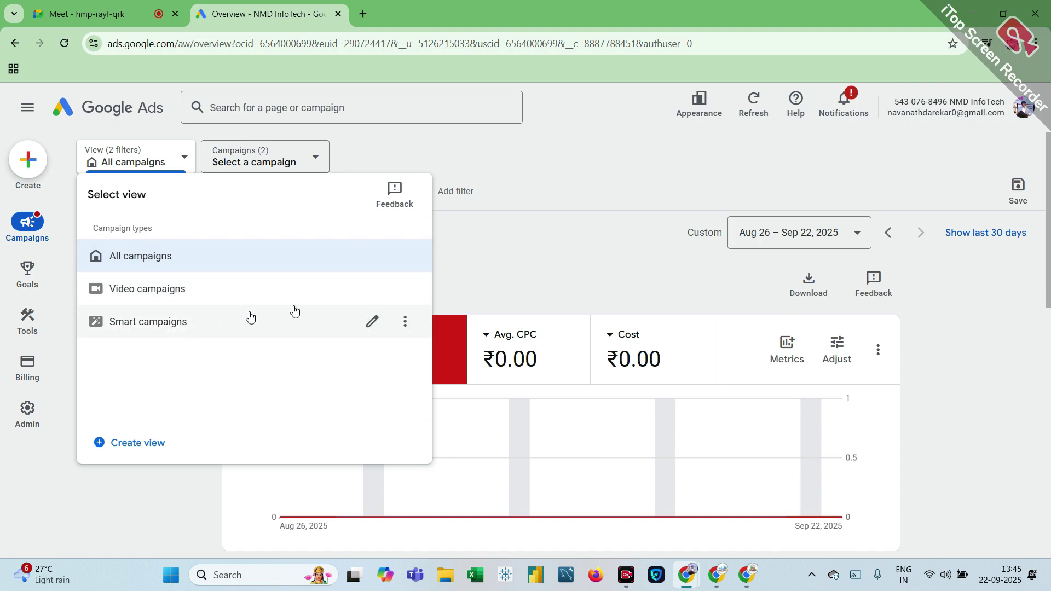
click(316, 159)
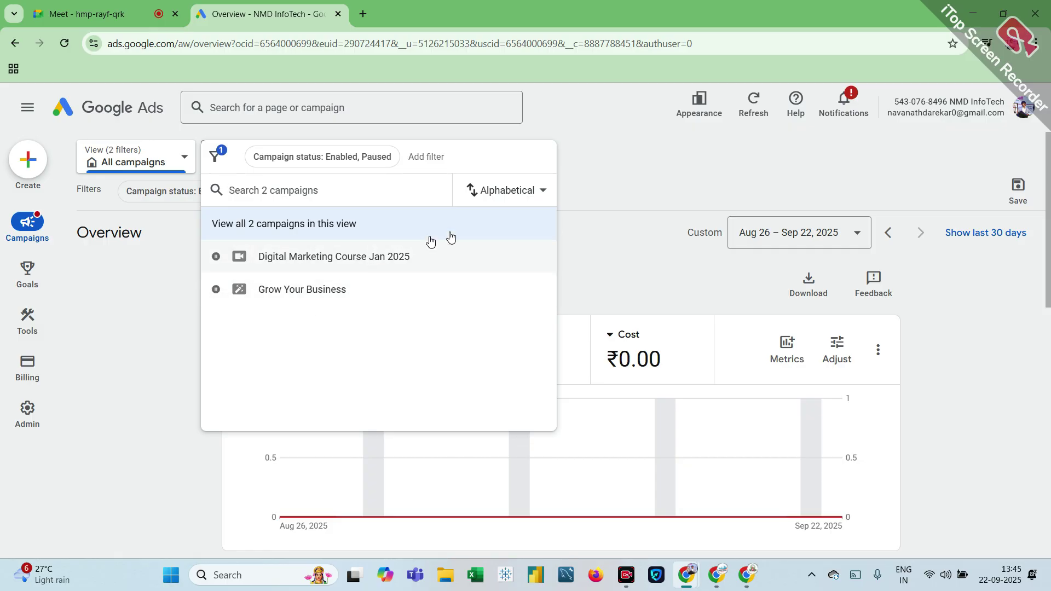
click(610, 174)
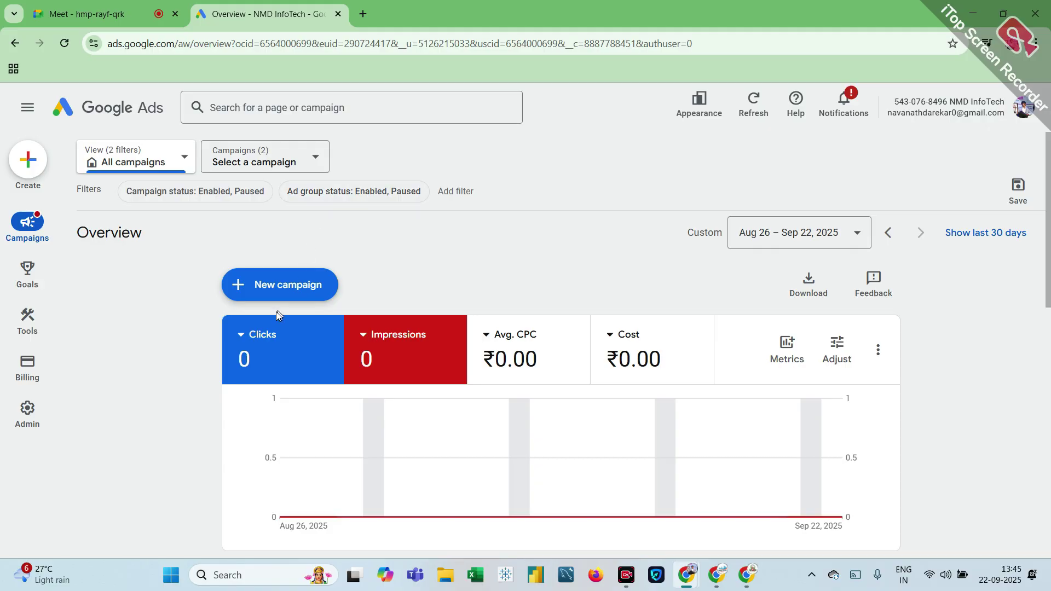
click(265, 295)
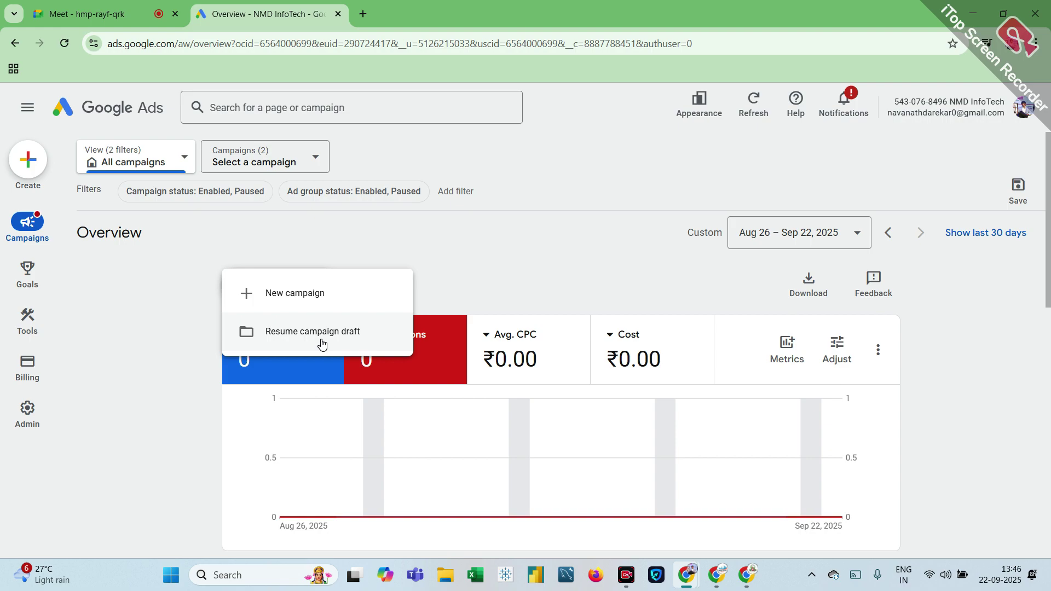
Step: Resume the 'data science 19 sept 2025' campaign draft from the saved drafts list
click(322, 344)
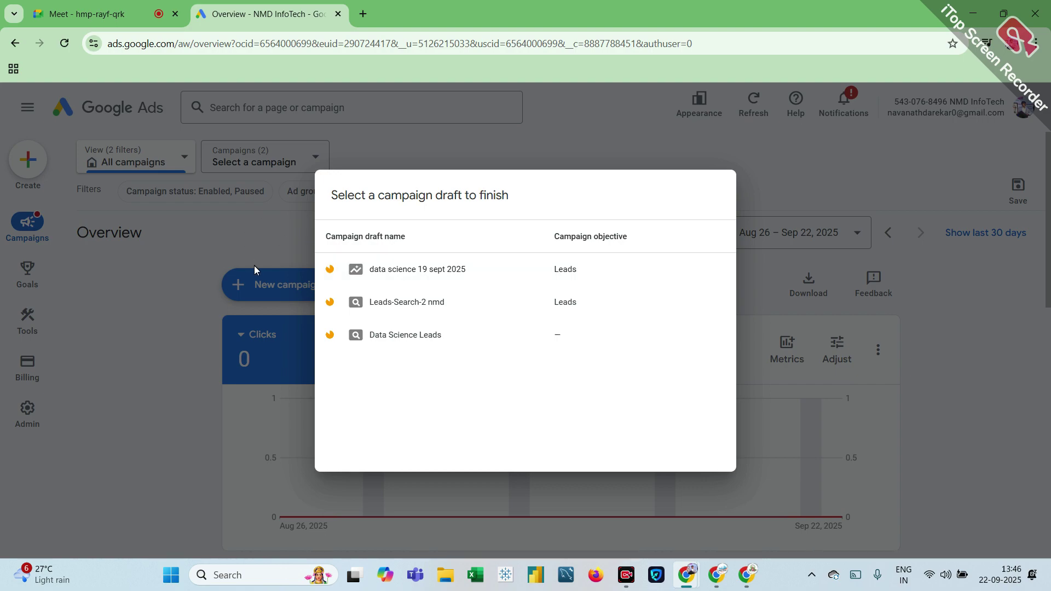
click(426, 283)
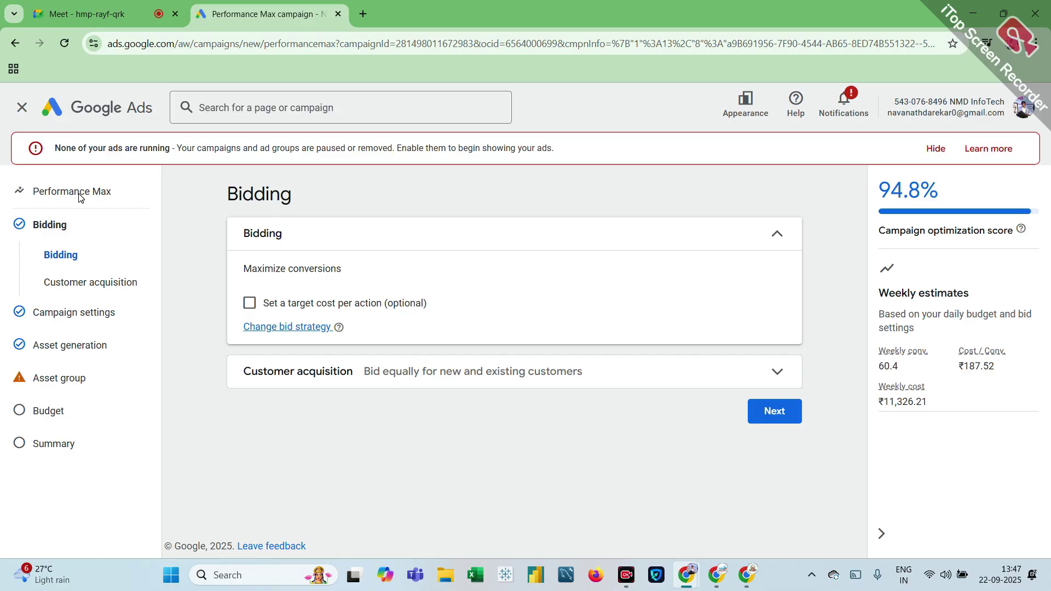
Step: Expand Customer acquisition and move on to the draft's Campaign settings step
click(76, 289)
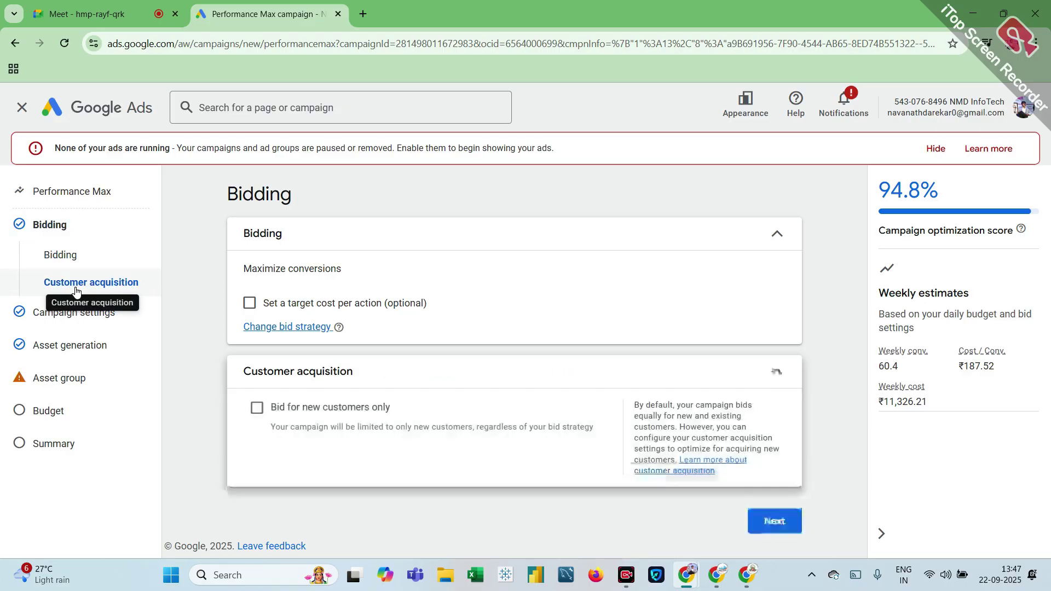
click(65, 327)
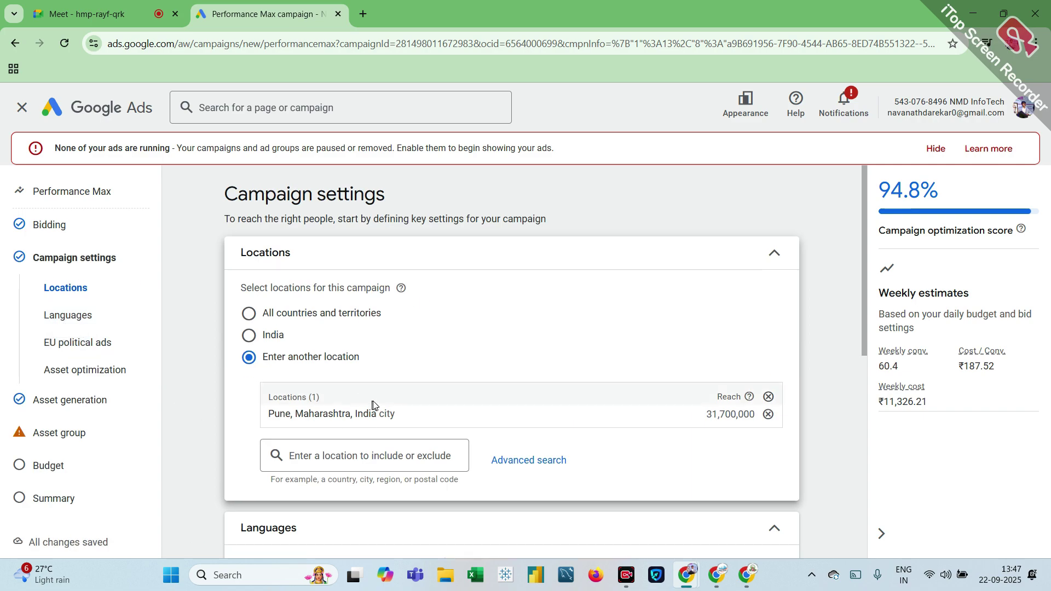
scroll(373, 406, down, 1)
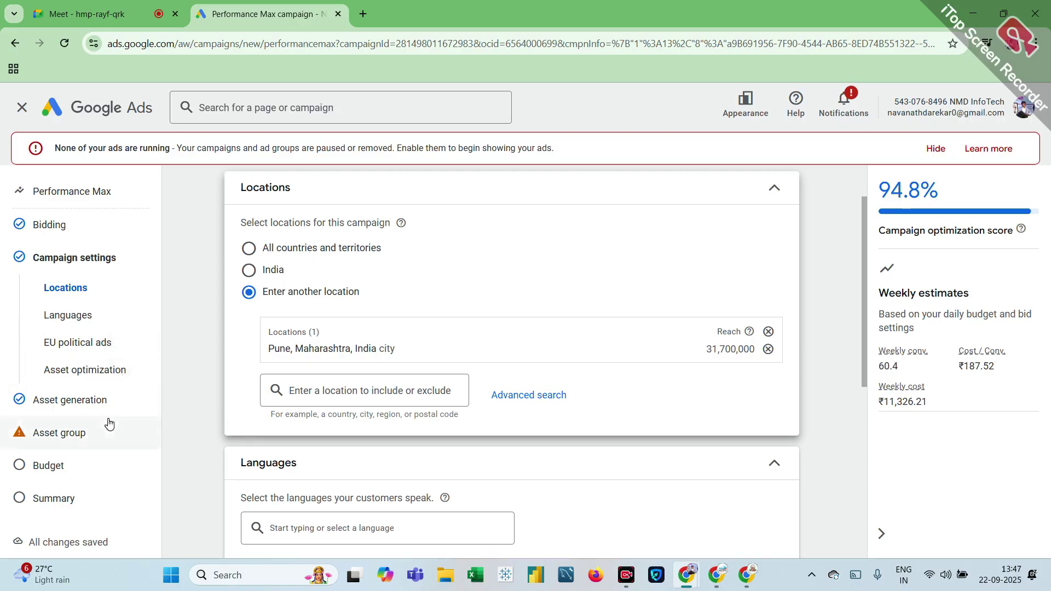
Step: Go to the Asset group, scroll to the headlines, inspect the first one, and reload the page
click(74, 432)
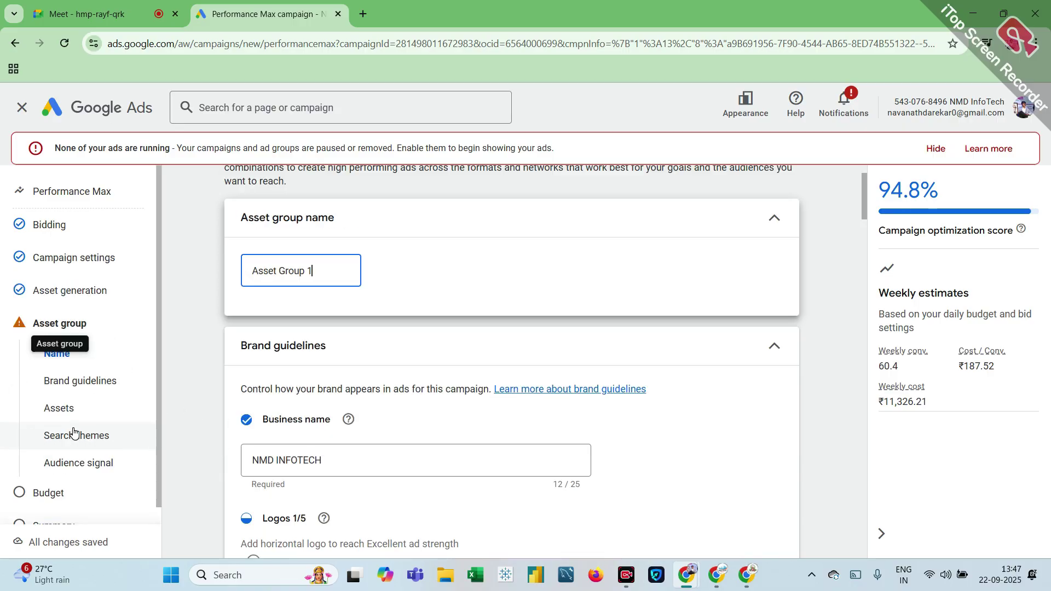
scroll(252, 411, down, 3)
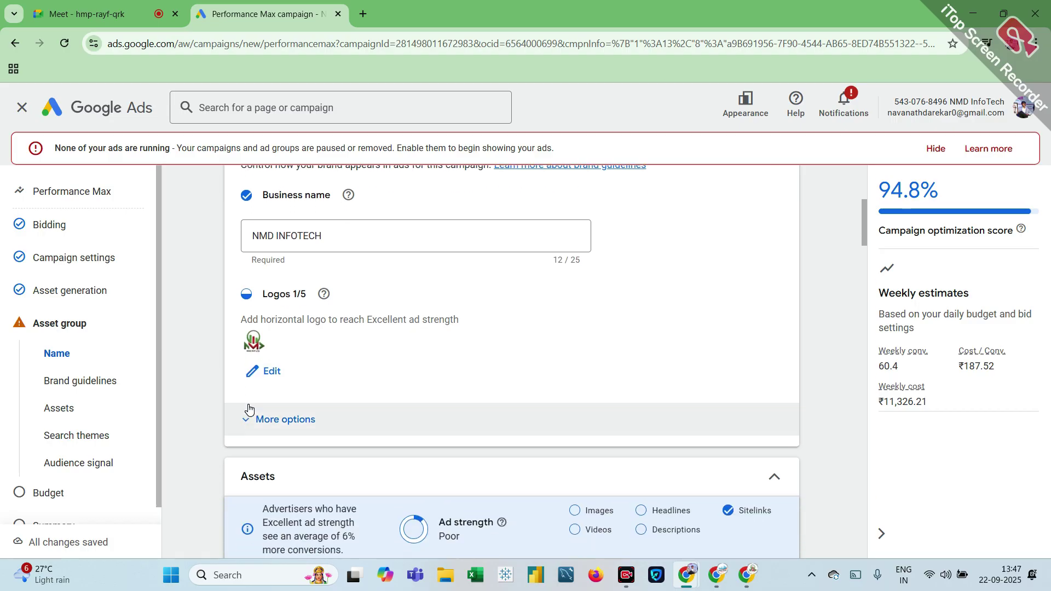
scroll(294, 402, down, 4)
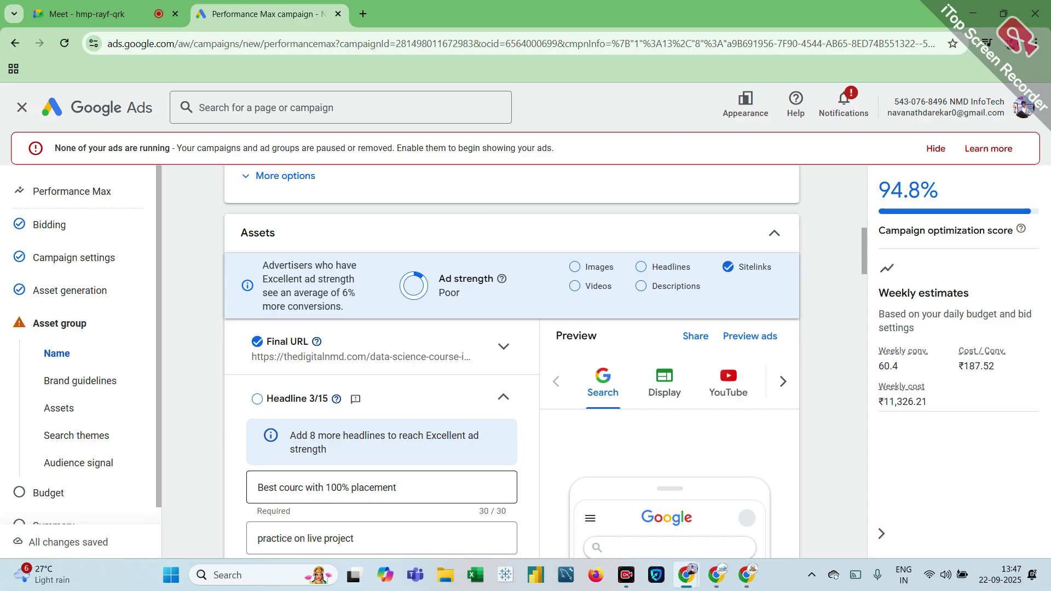
scroll(304, 474, down, 1)
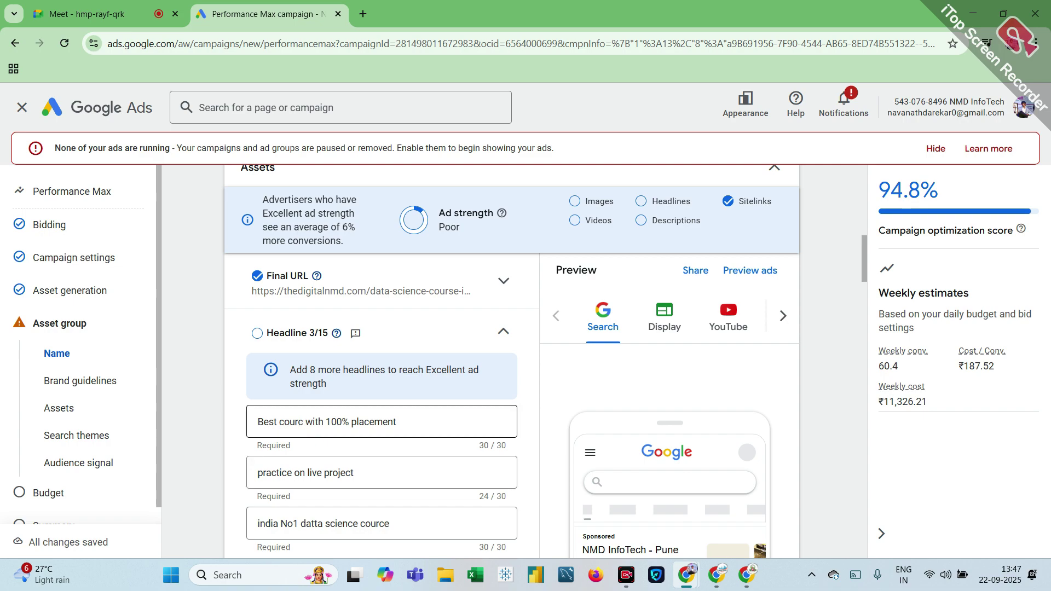
double_click(315, 422)
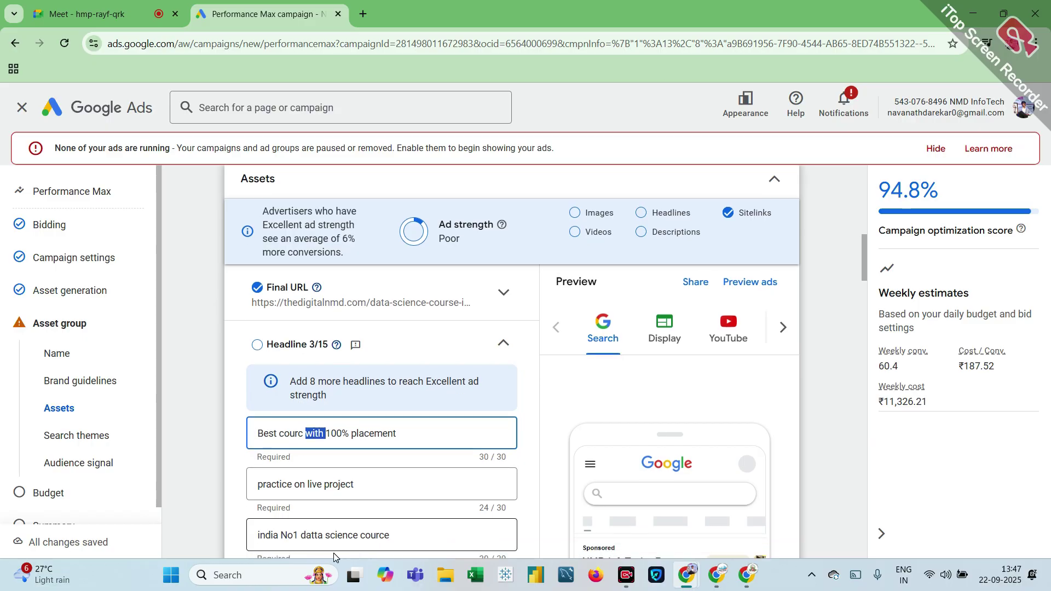
scroll(334, 554, down, 1)
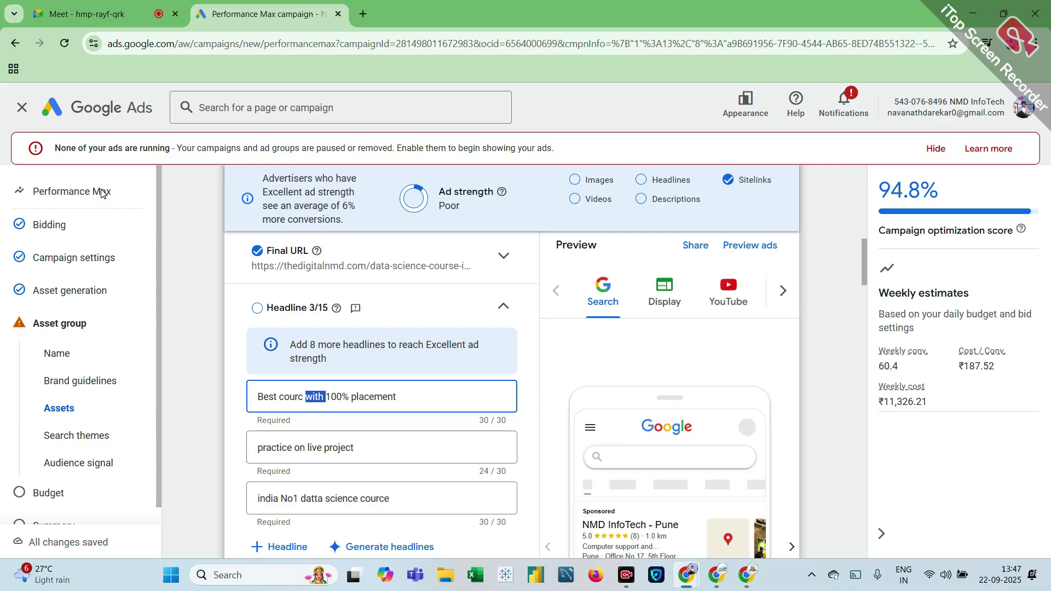
click(65, 48)
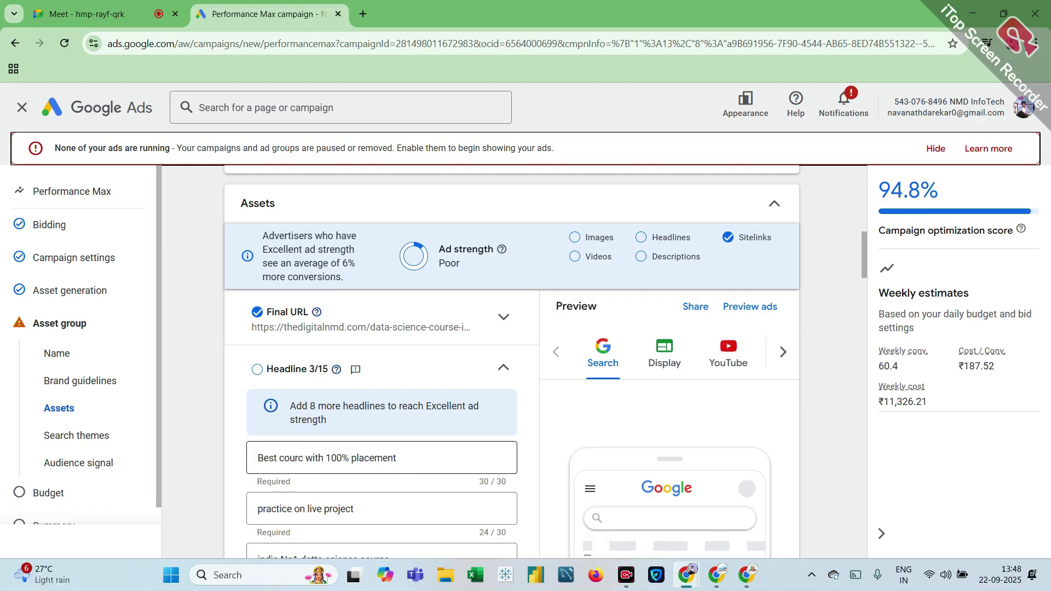
Step: Fix 'courc' to 'courses' and remove 'with' so the headline reads 'Best courses 100% placement' (27/30)
click(395, 458)
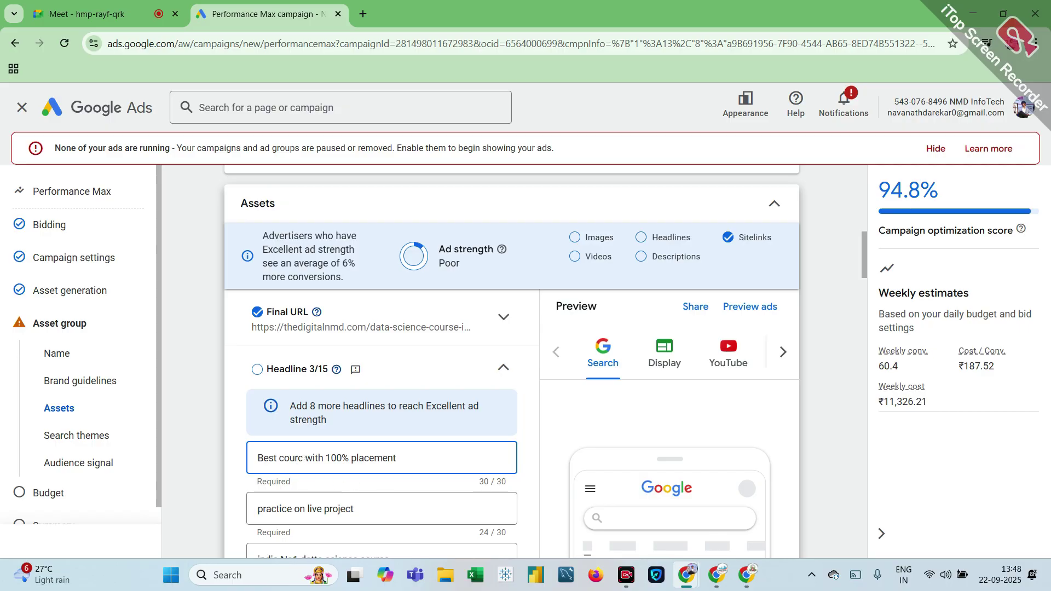
key(BackSpace)
key(BackSpace)
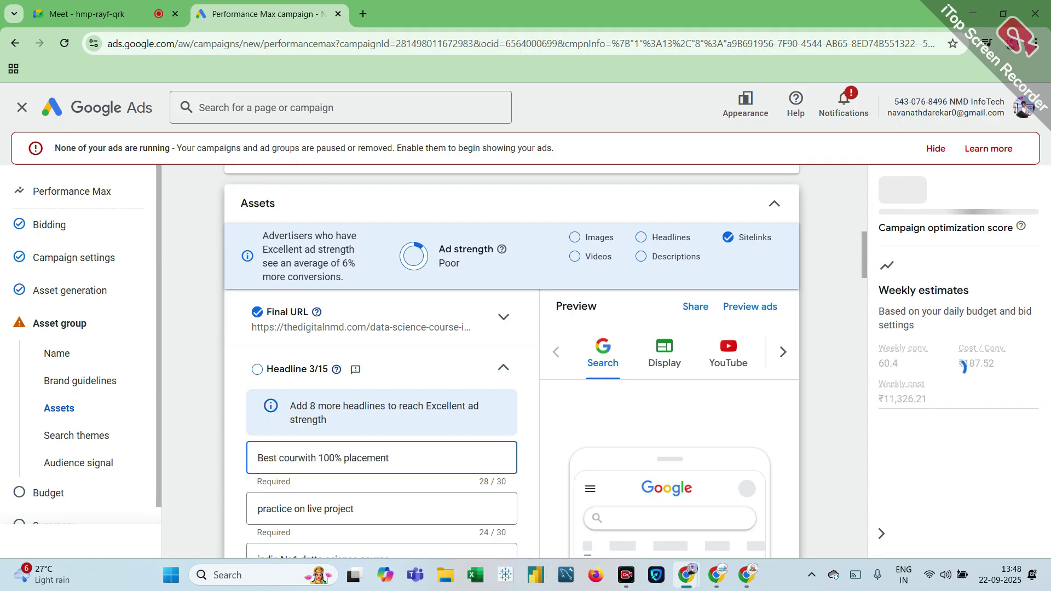
text(ses)
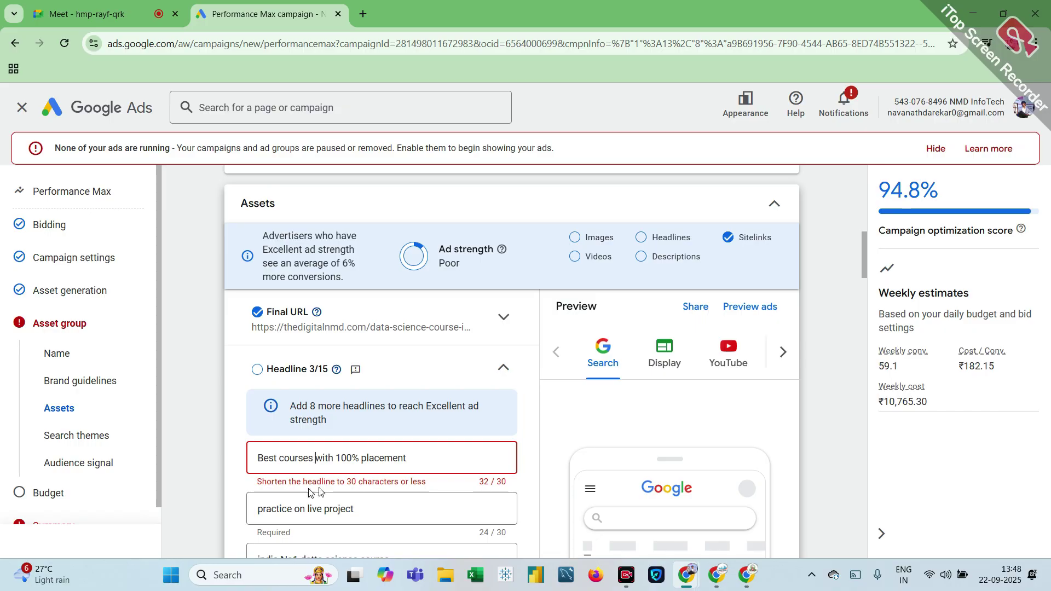
drag(326, 458, 316, 458)
key(BackSpace)
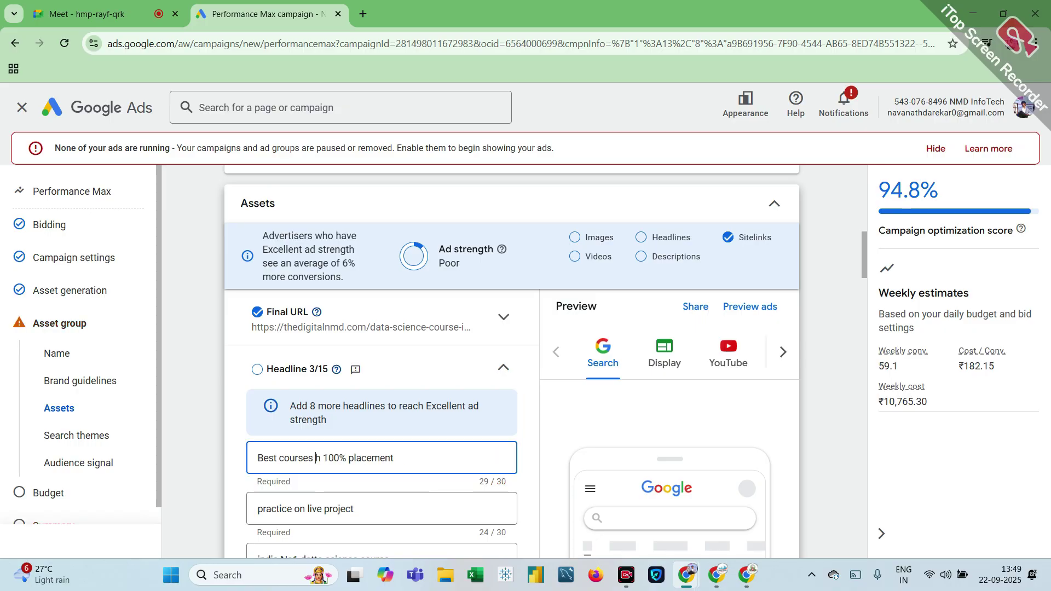
key(Right)
key(Delete)
key(BackSpace)
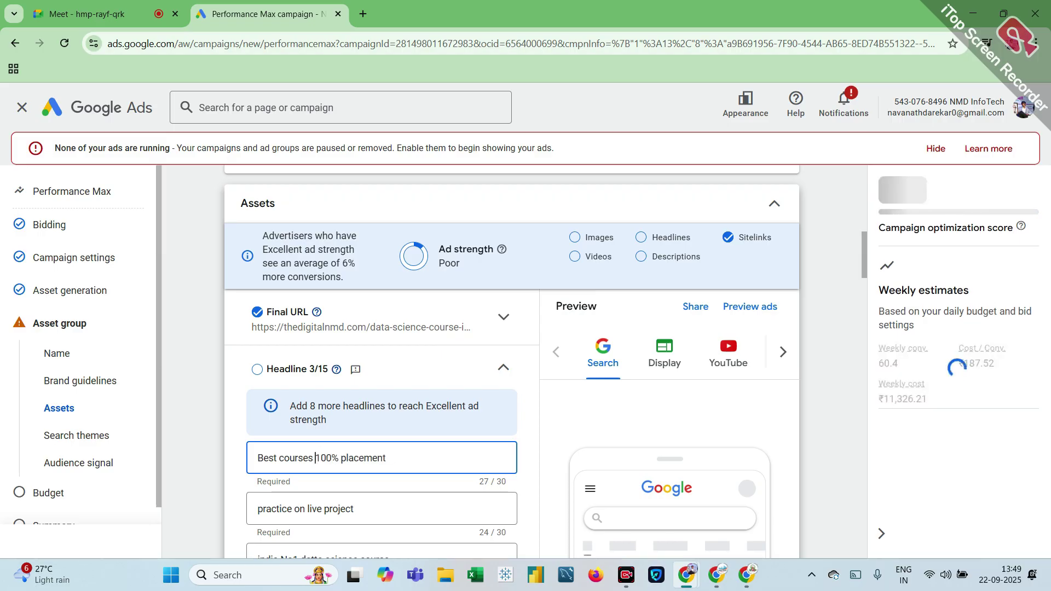
scroll(324, 461, down, 3)
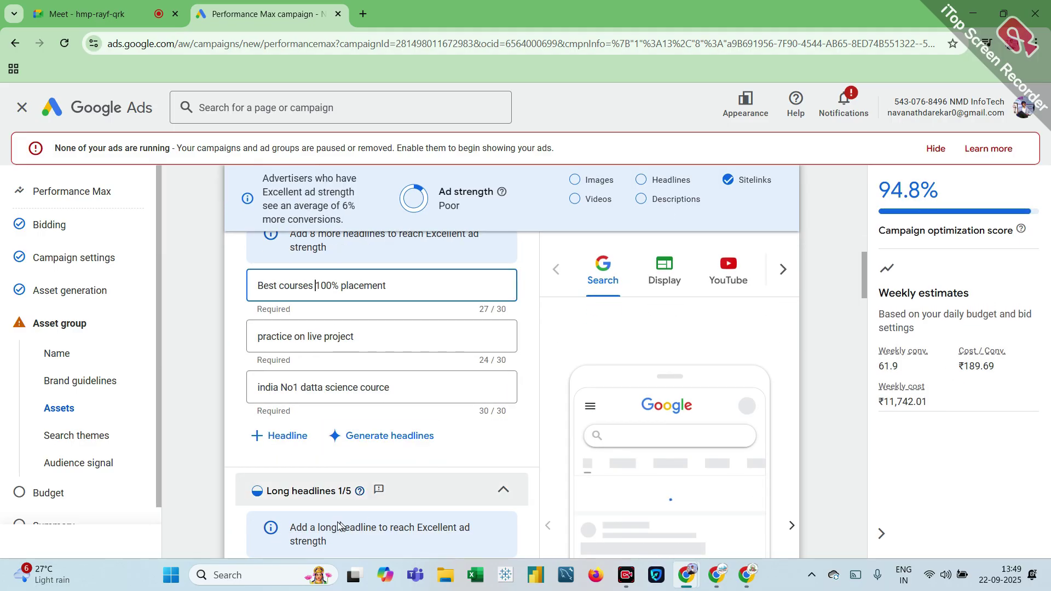
Step: Scroll through the Performance Max assets form, then save and exit the draft to Overview
scroll(416, 457, down, 5)
scroll(414, 457, down, 10)
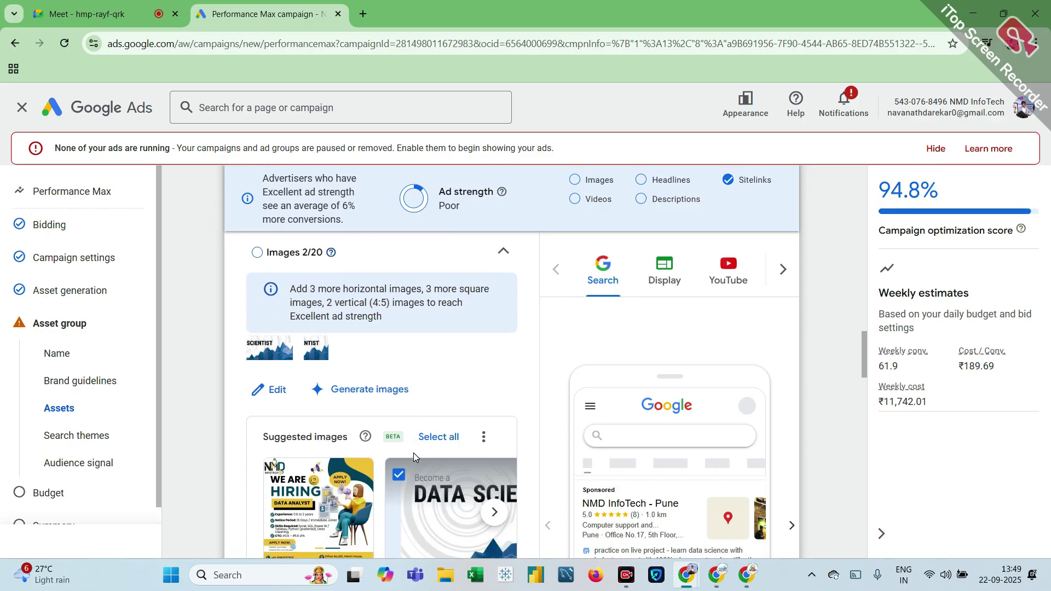
scroll(415, 457, down, 8)
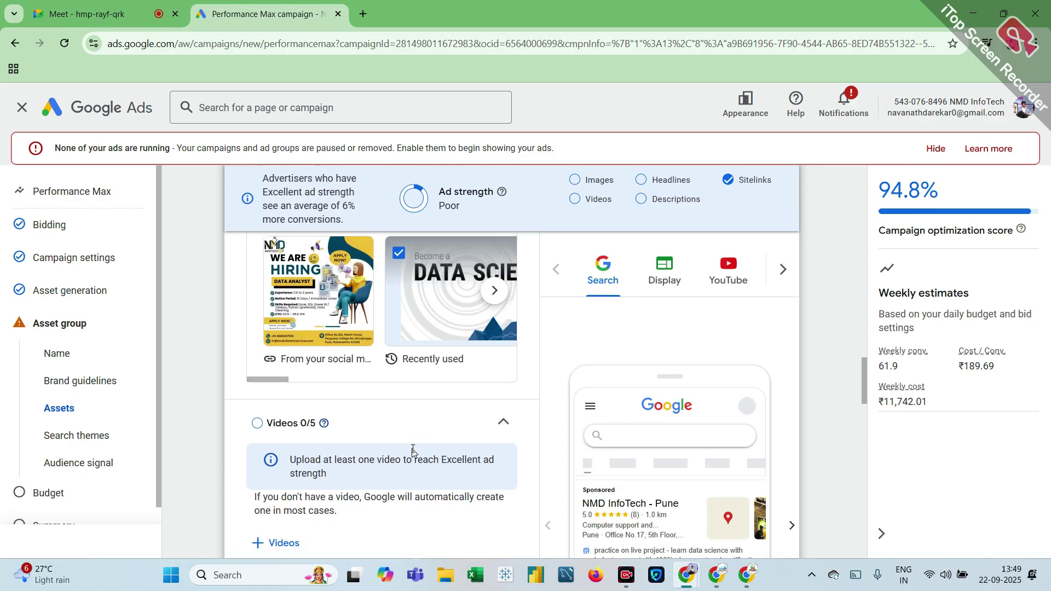
scroll(412, 453, up, 10)
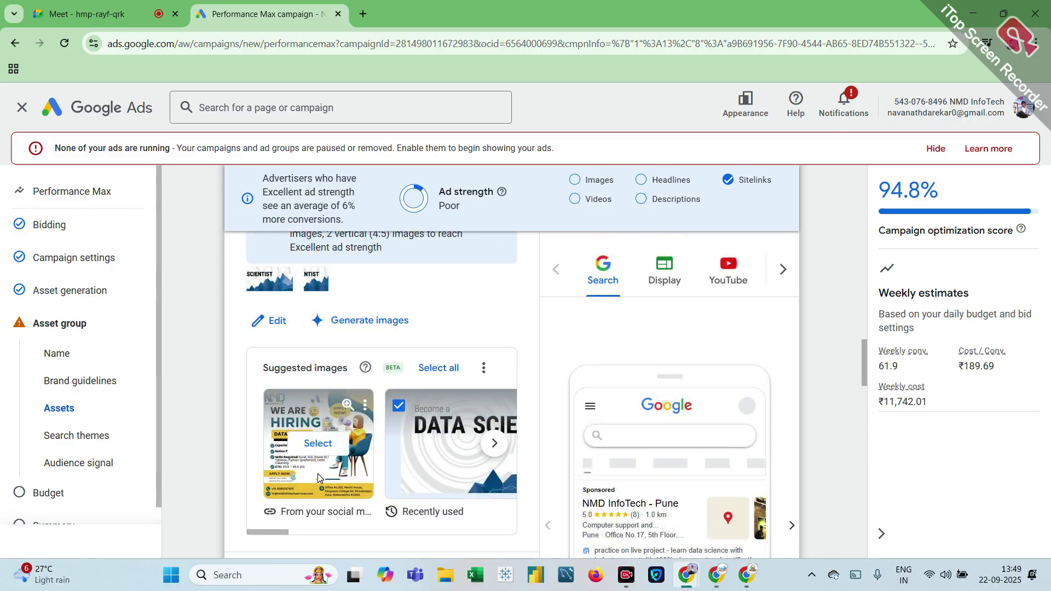
scroll(317, 473, up, 6)
scroll(317, 479, down, 10)
scroll(320, 477, down, 10)
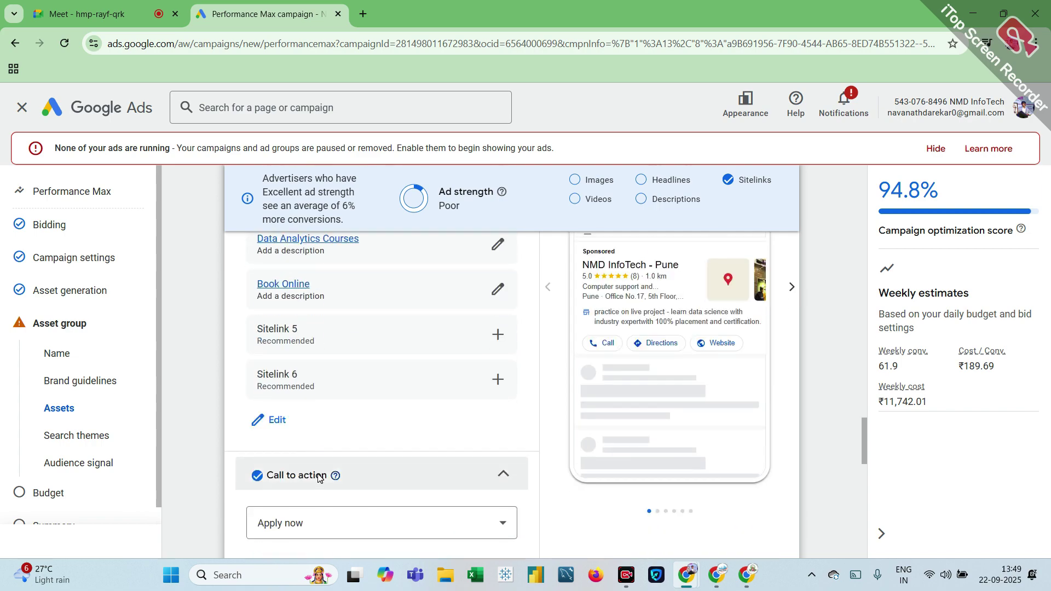
scroll(320, 479, down, 4)
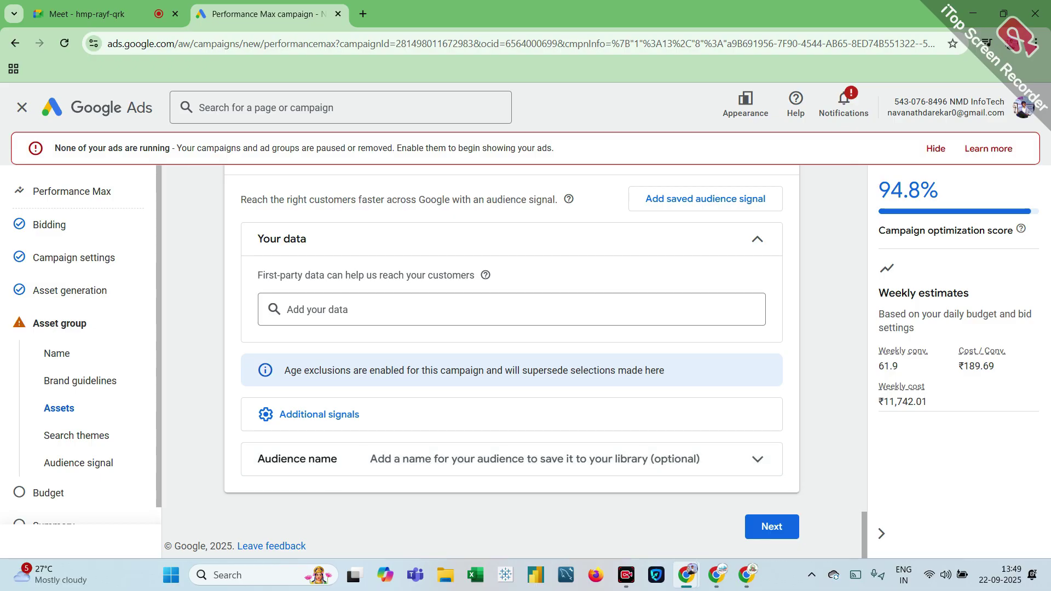
click(56, 108)
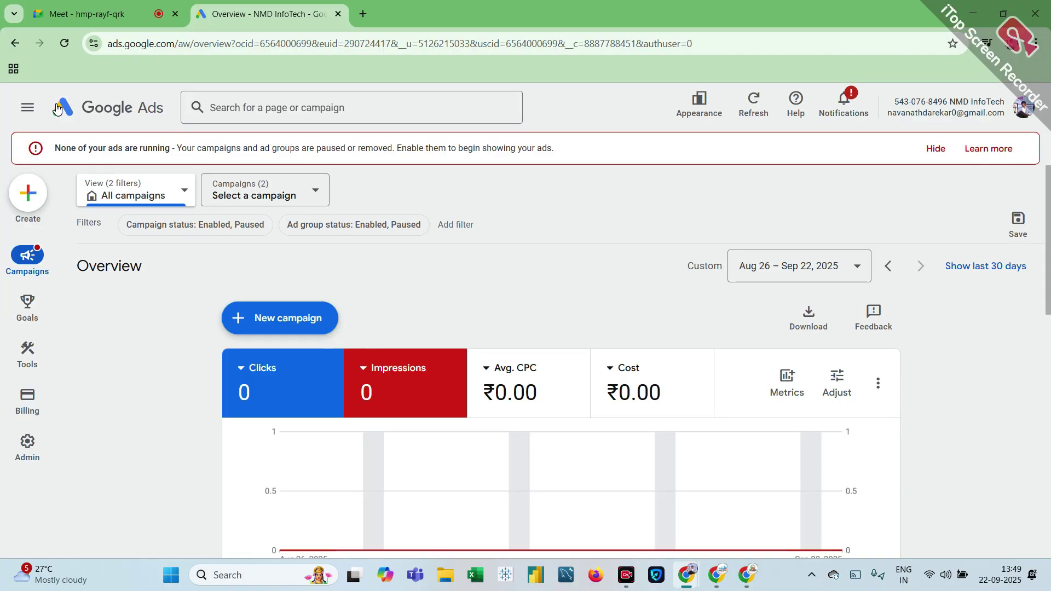
Step: Start a brand-new campaign with the Sales objective and the Search campaign type
click(296, 329)
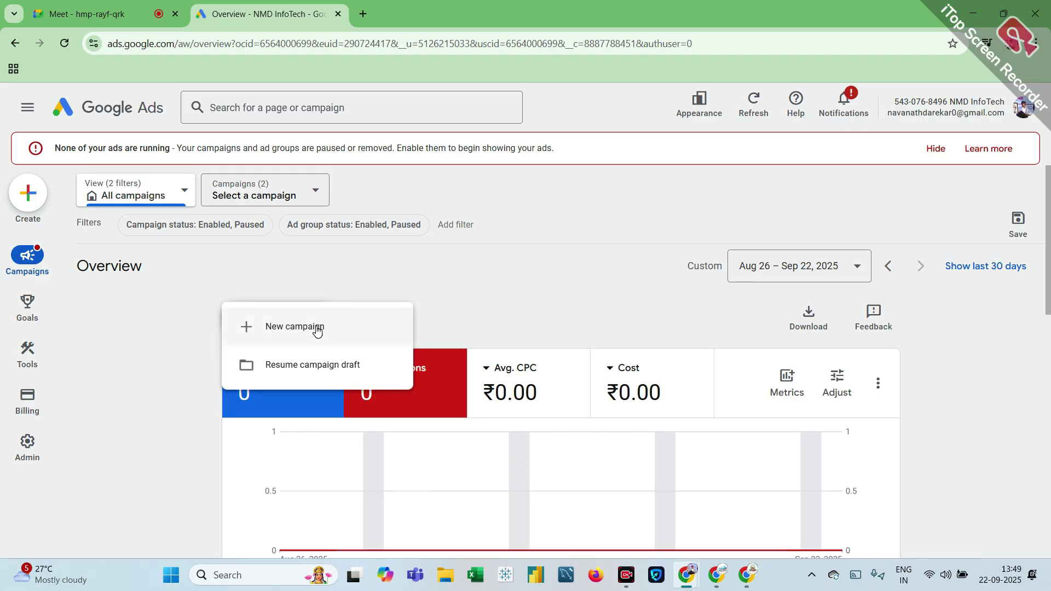
click(315, 327)
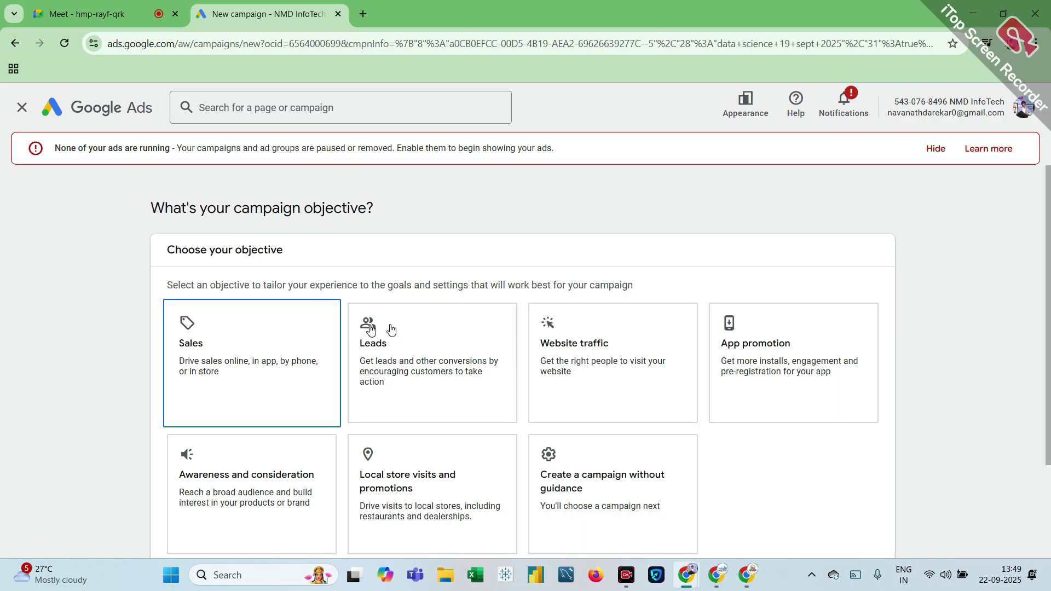
scroll(695, 366, down, 3)
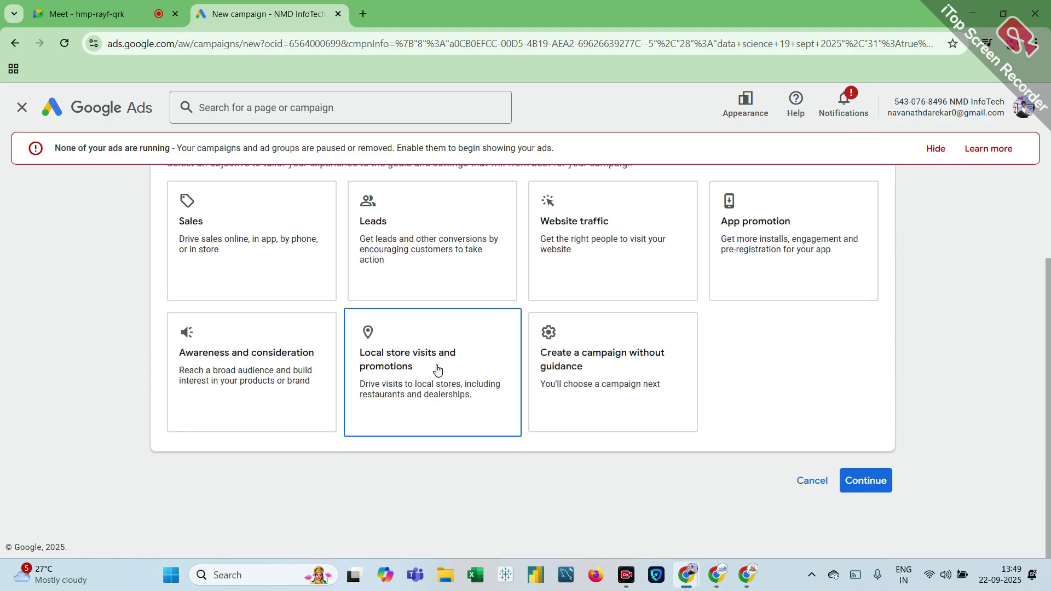
scroll(278, 375, up, 3)
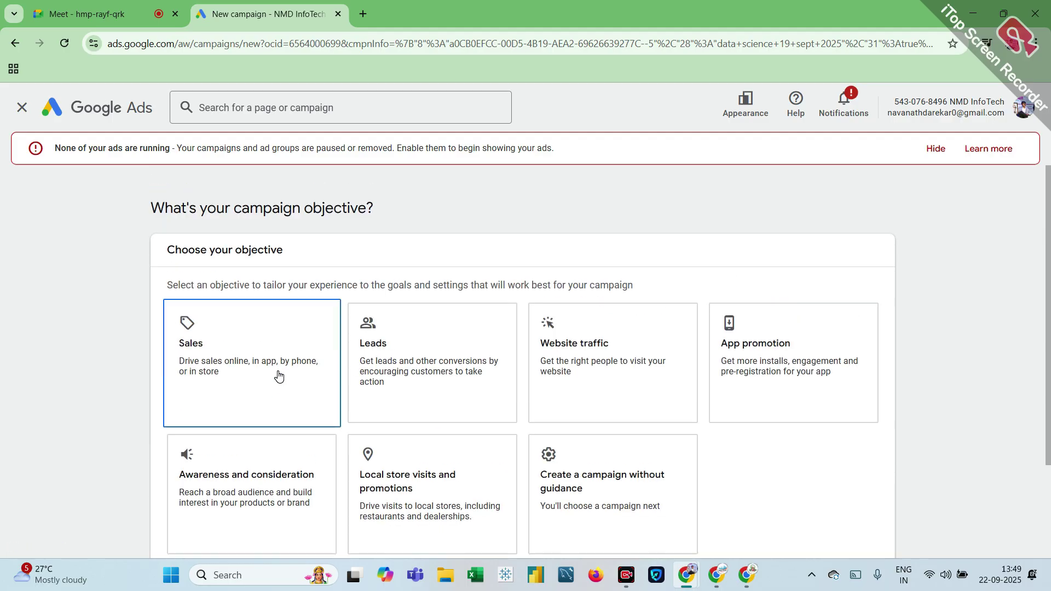
click(269, 370)
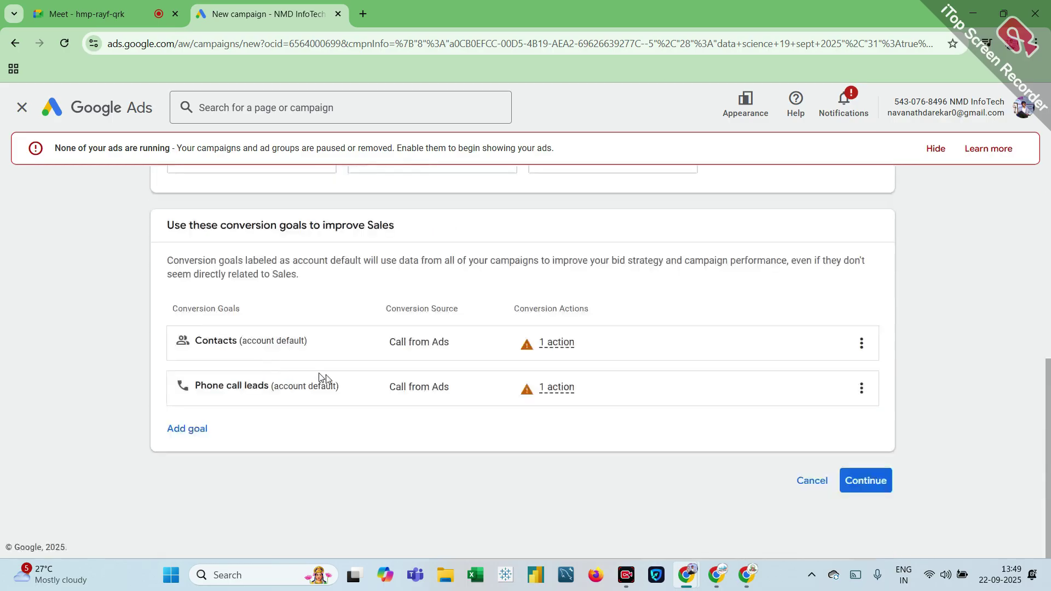
click(857, 481)
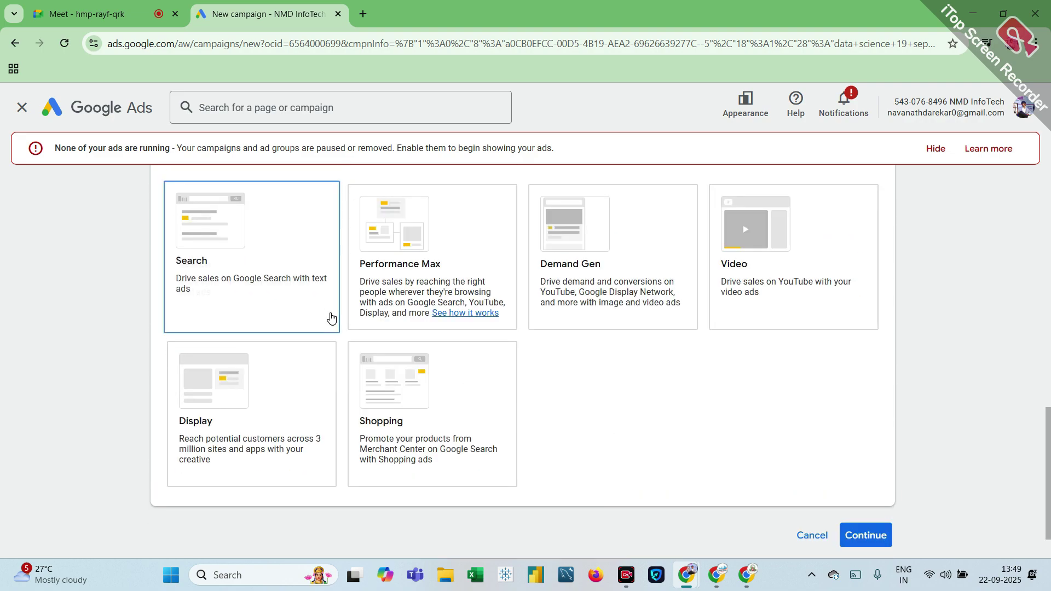
click(280, 289)
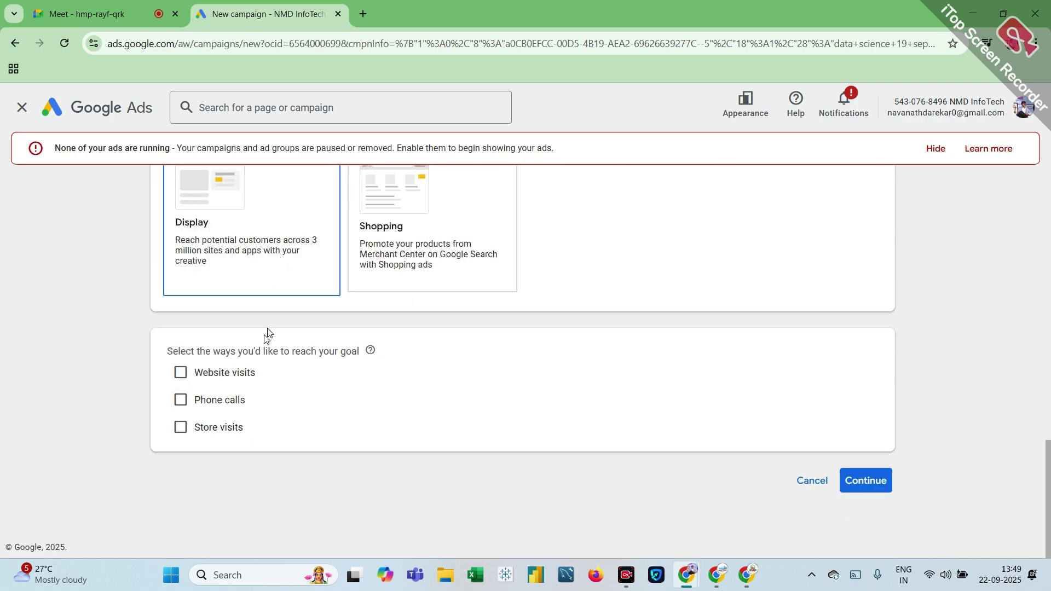
Step: Add Phone calls as a way to reach customers, with India as the number's country
click(181, 404)
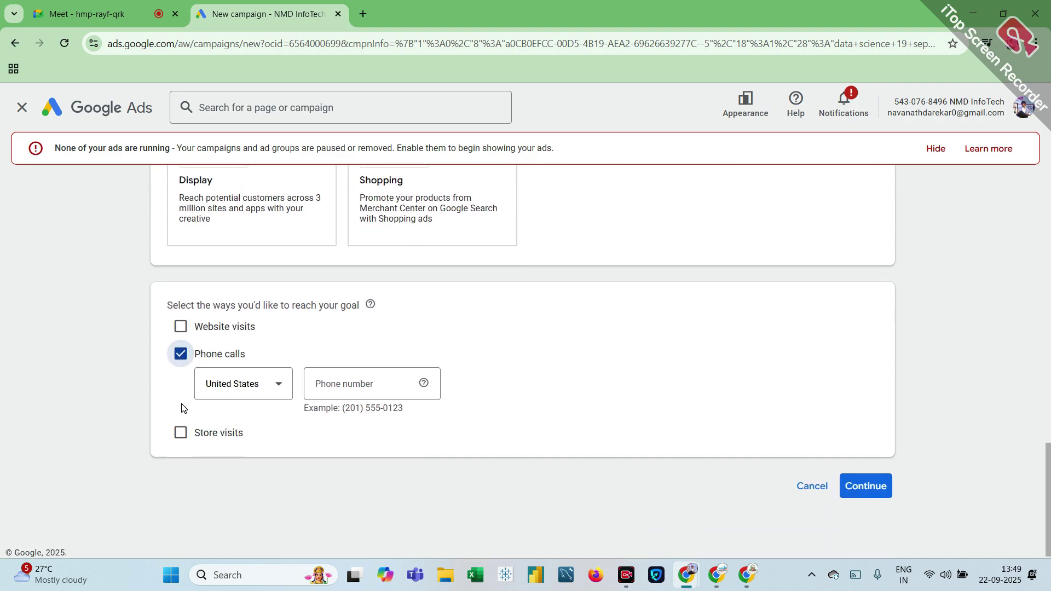
click(277, 399)
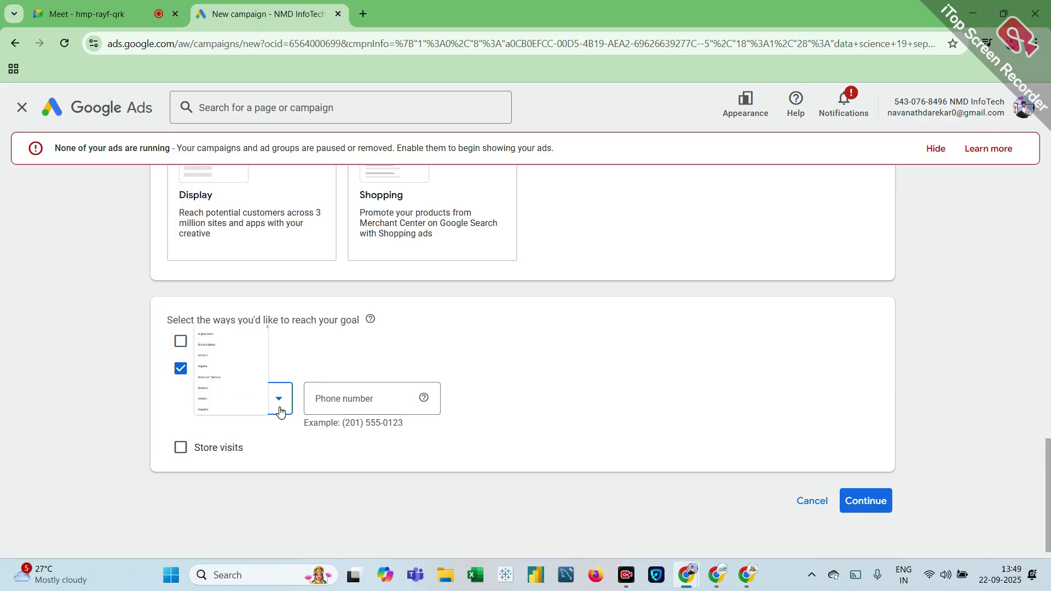
scroll(257, 294, down, 3)
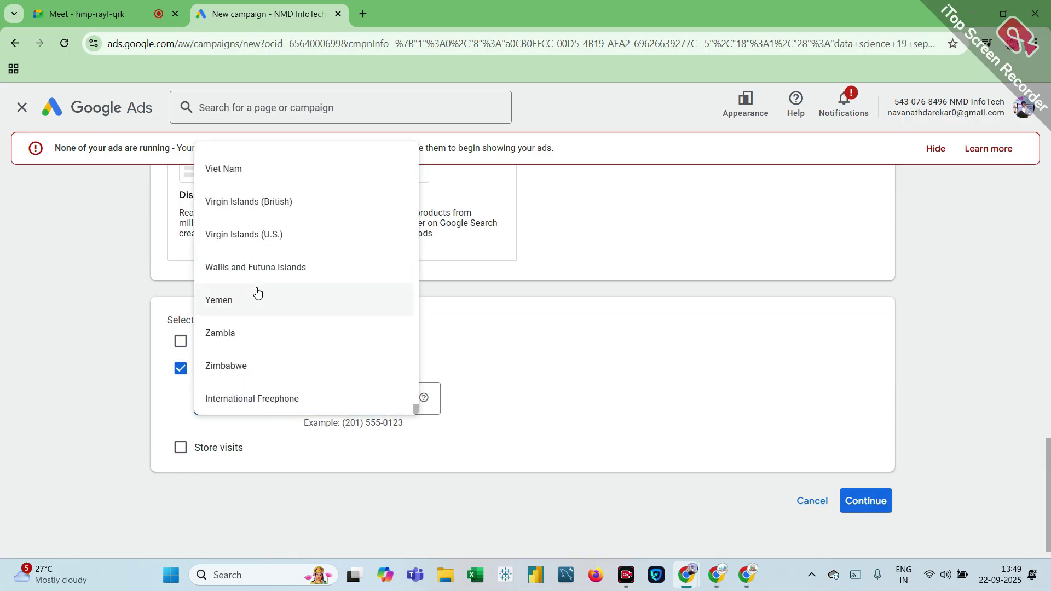
scroll(302, 290, up, 6)
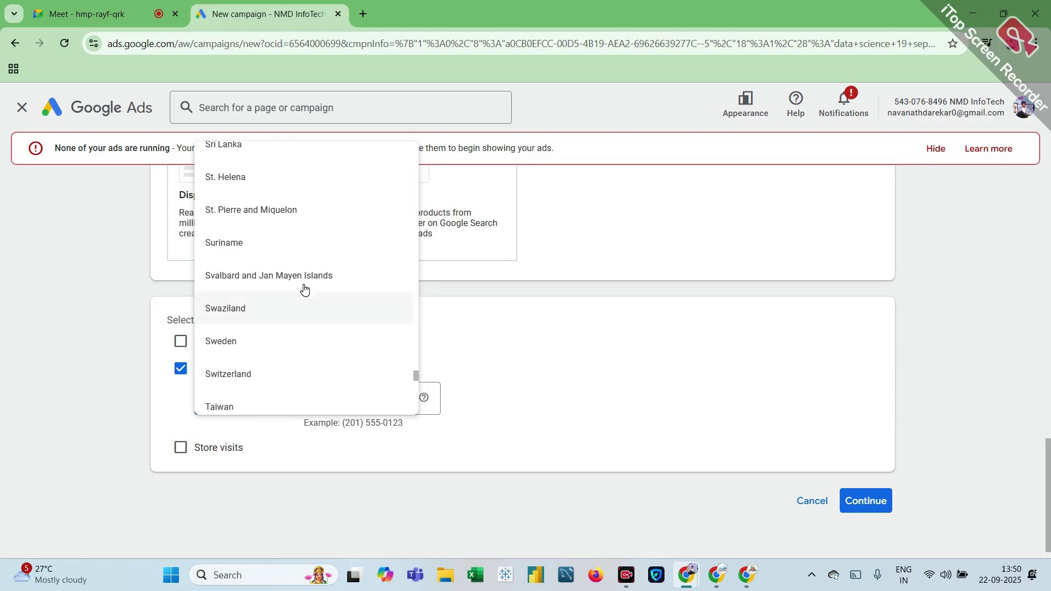
scroll(304, 290, up, 20)
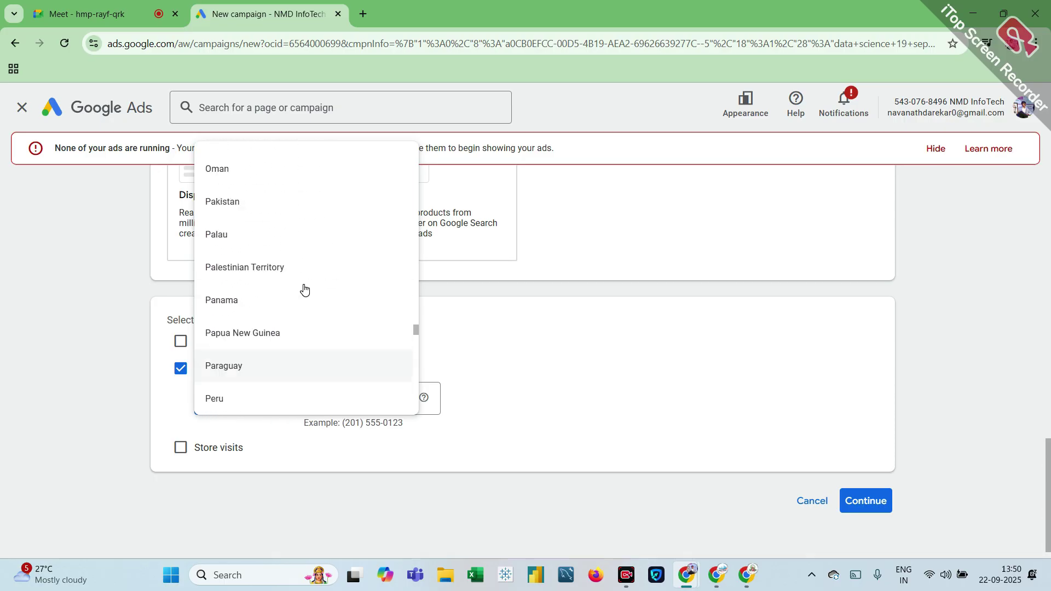
scroll(304, 289, up, 20)
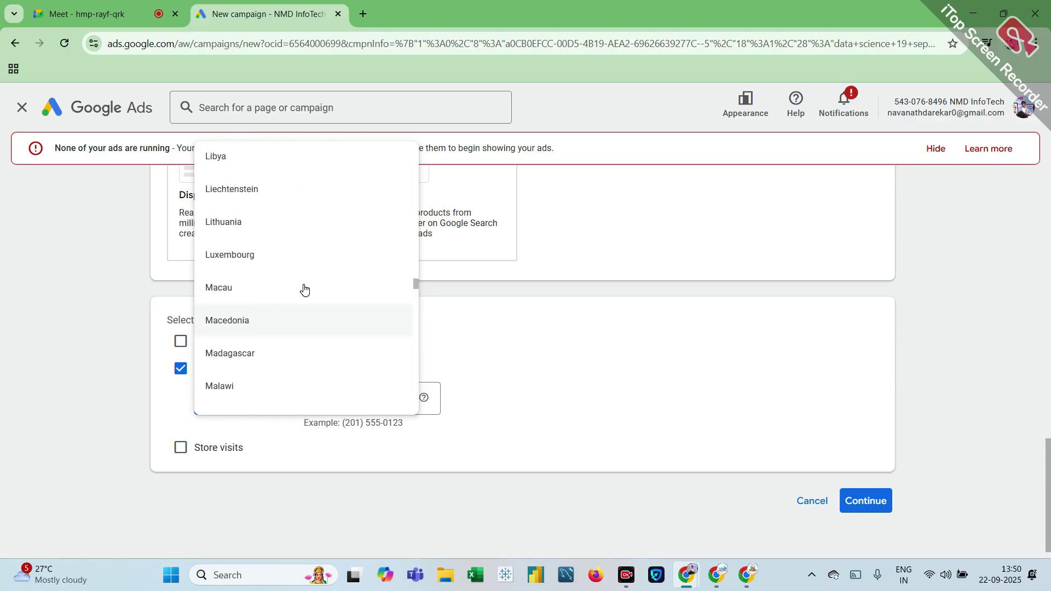
scroll(305, 290, up, 20)
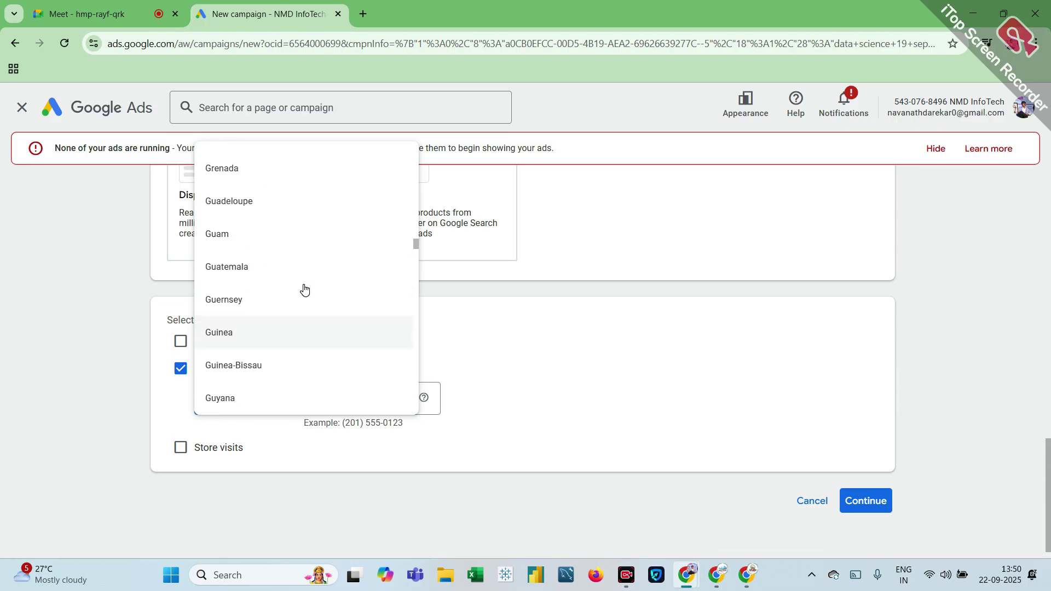
scroll(304, 290, down, 7)
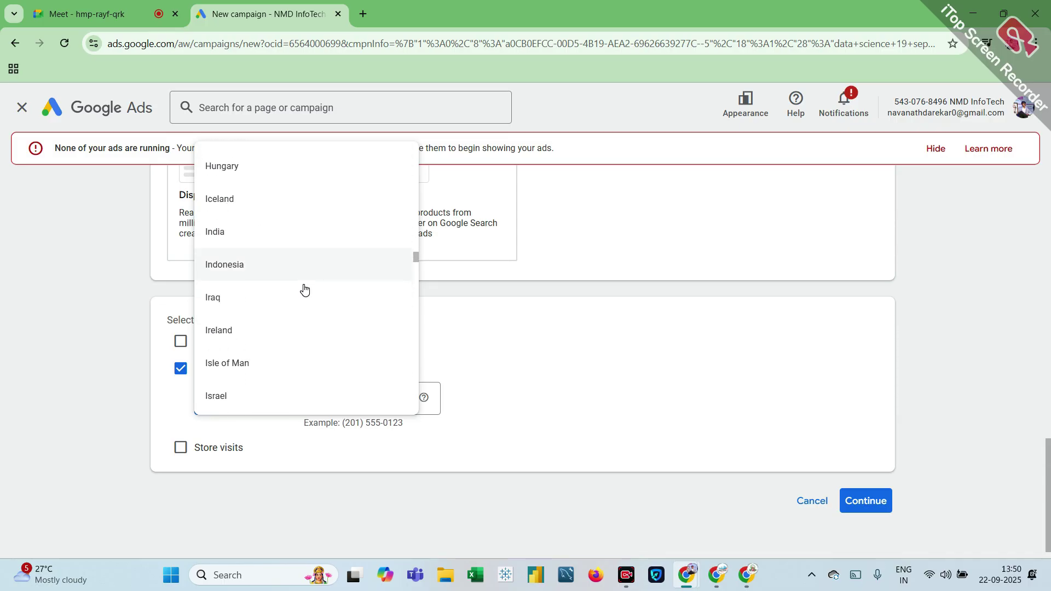
scroll(305, 289, down, 1)
click(247, 200)
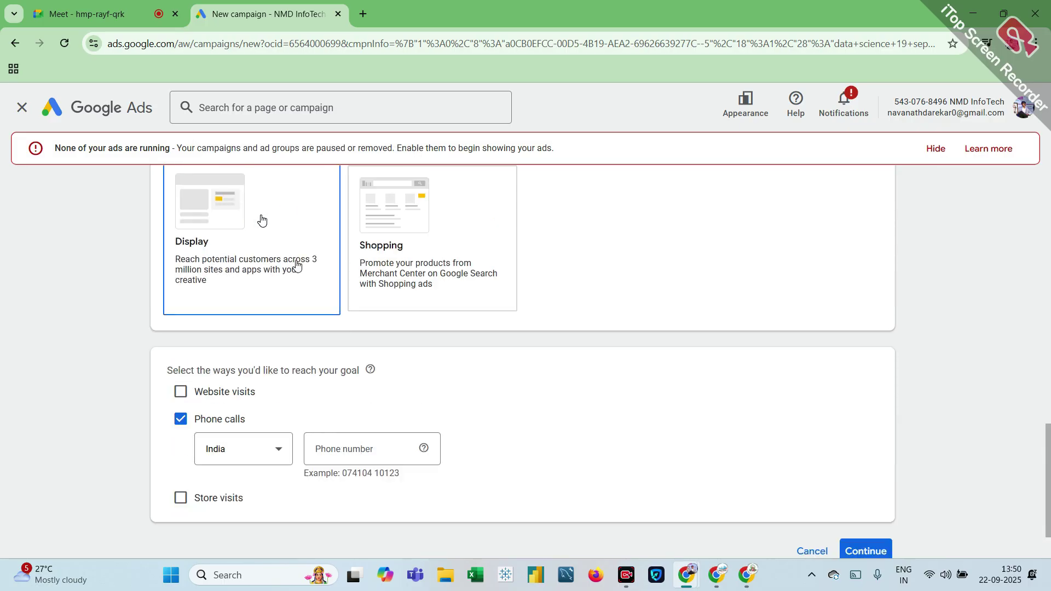
Step: Enter the business phone number for the call goal
click(350, 444)
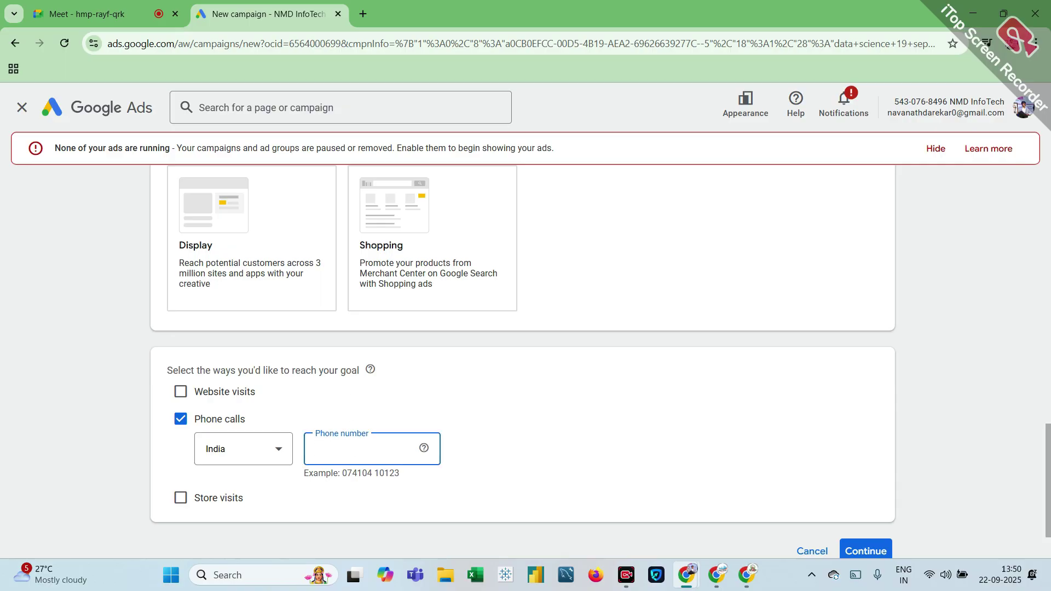
text(904)
click(444, 537)
double_click(327, 449)
scroll(339, 448, down, 2)
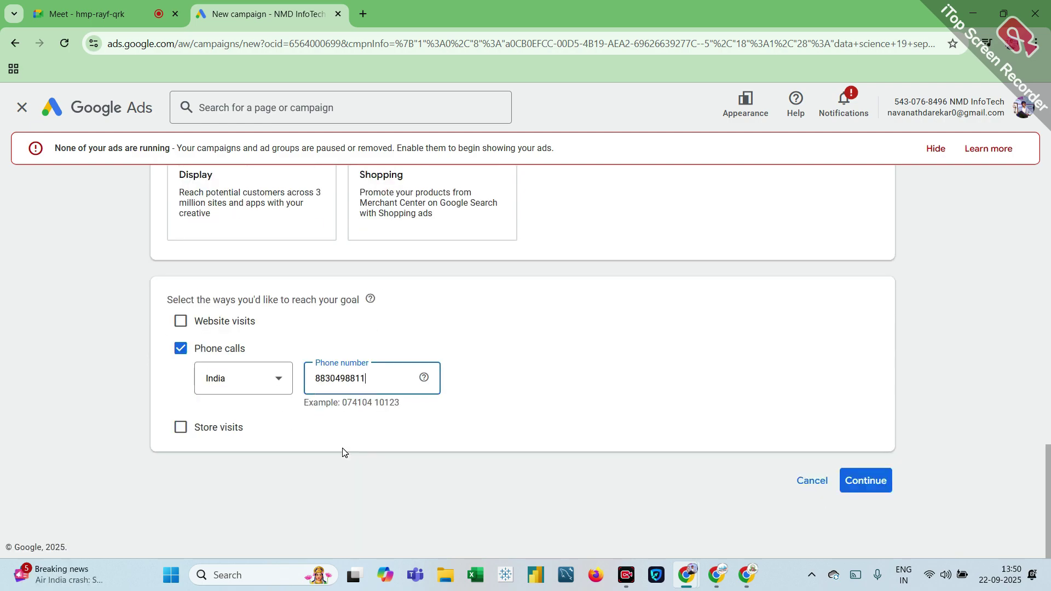
Step: Rename the campaign from Sales-Search-3 to 'NEW DS NMD 22 sep 25' and continue
click(870, 479)
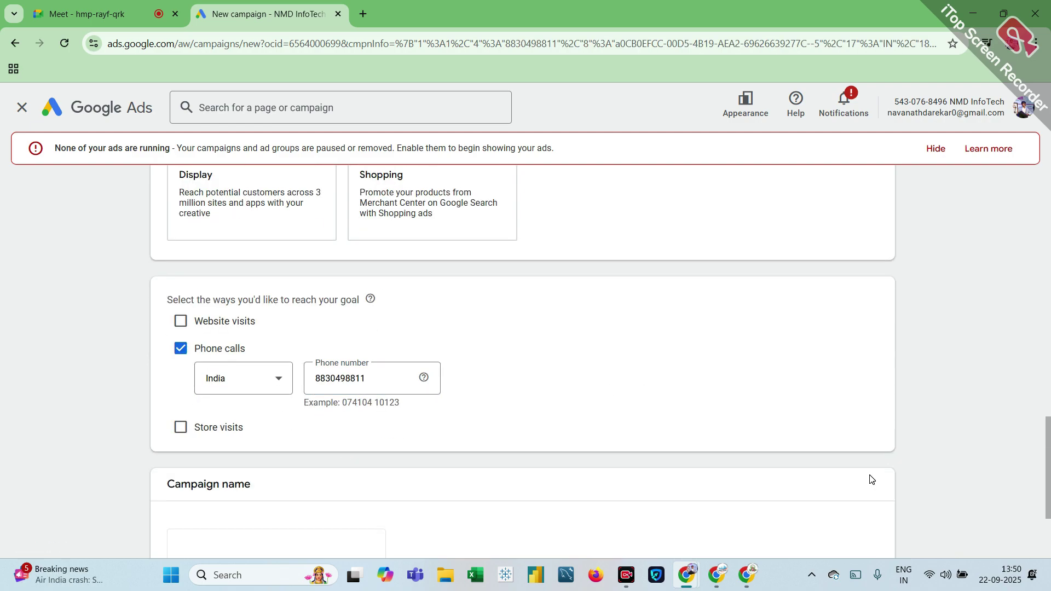
scroll(542, 525, down, 3)
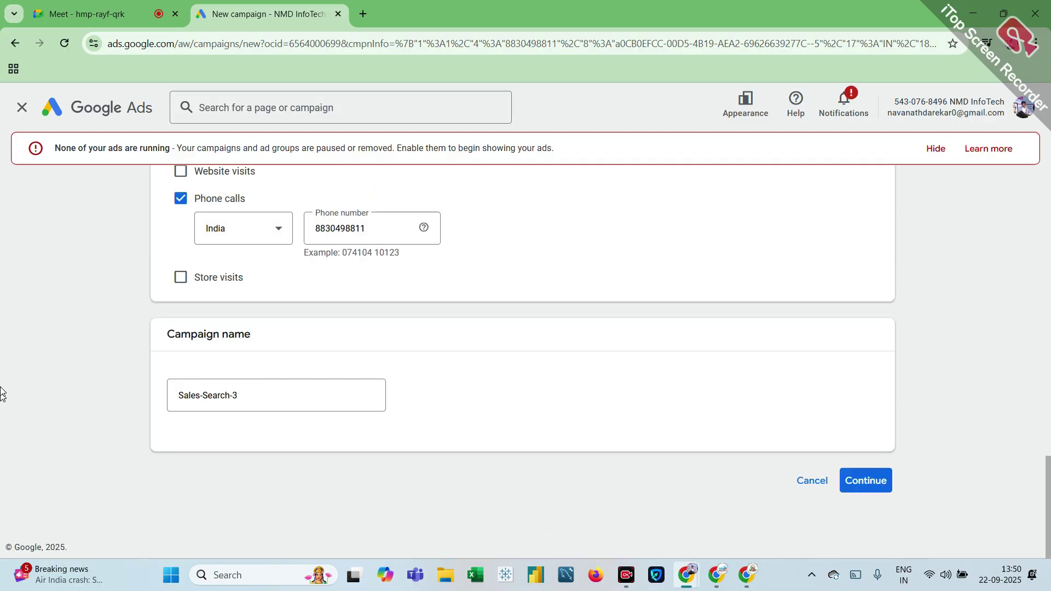
click(239, 410)
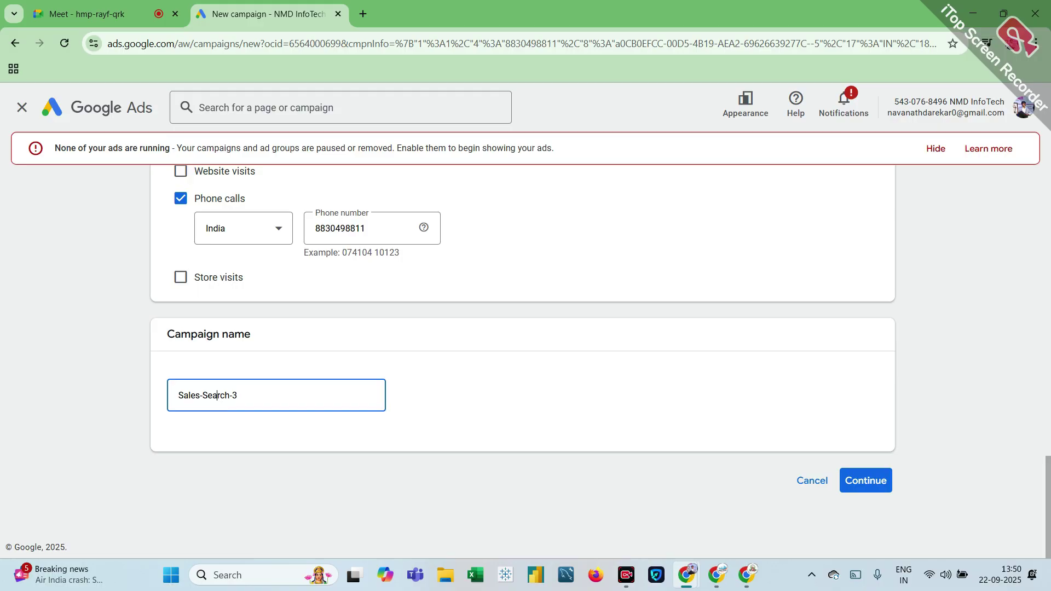
drag(238, 396, 178, 396)
text(NEW DS NMD 22 sep 25)
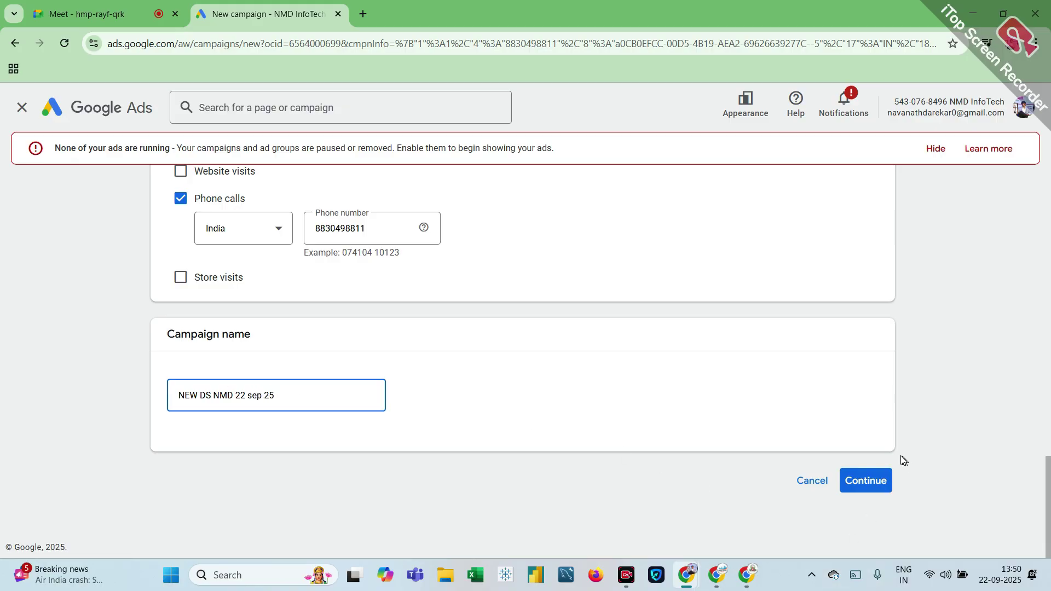
click(859, 484)
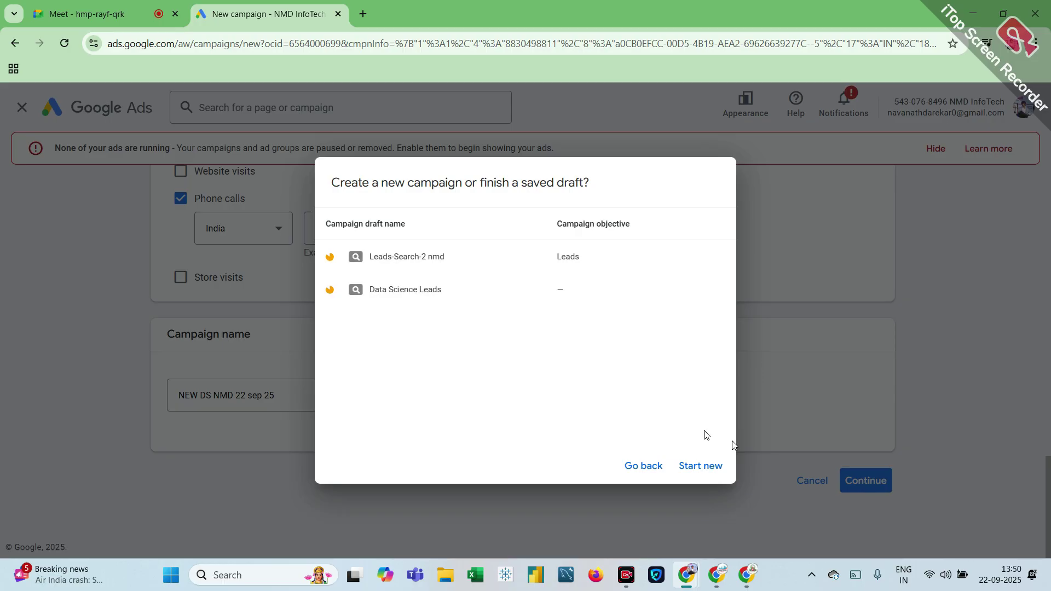
Step: Start a new campaign instead of a saved draft, keeping Conversions as the bidding focus
click(701, 464)
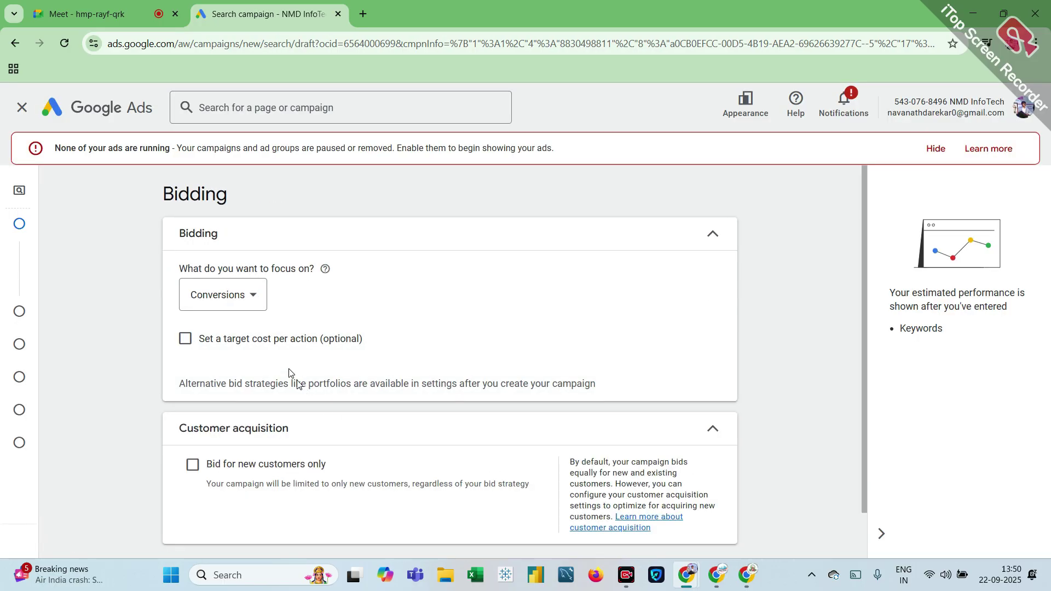
click(261, 308)
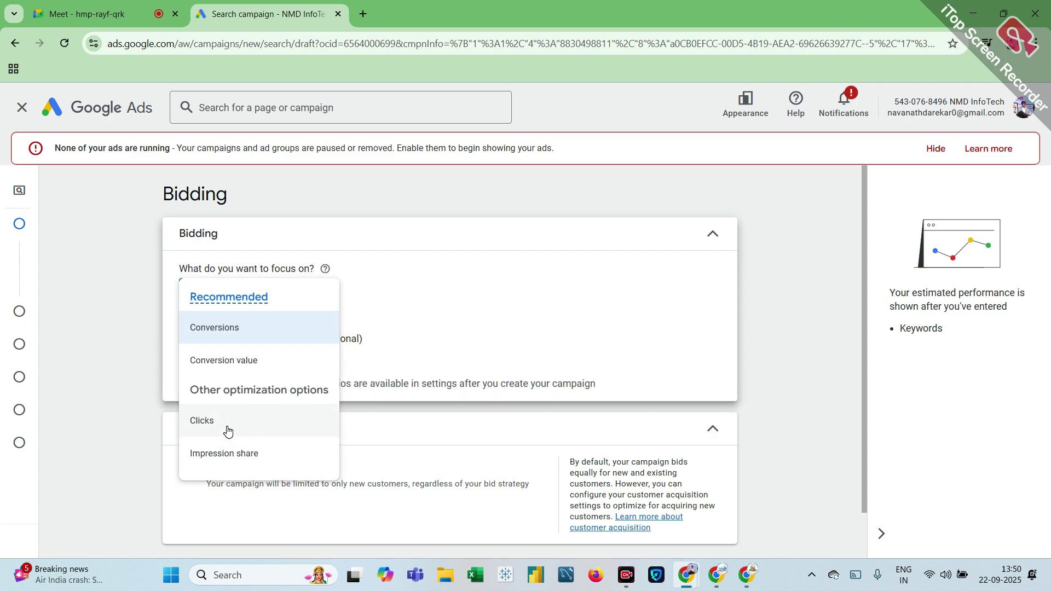
click(237, 339)
scroll(311, 350, down, 1)
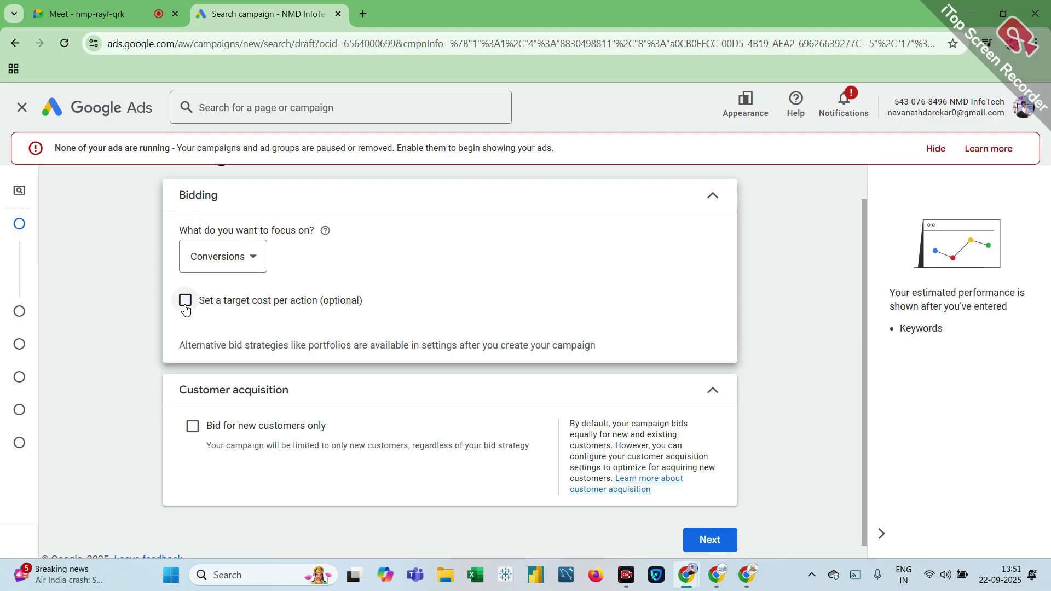
Step: Turn on a target cost per action and set it to ₹250
click(186, 302)
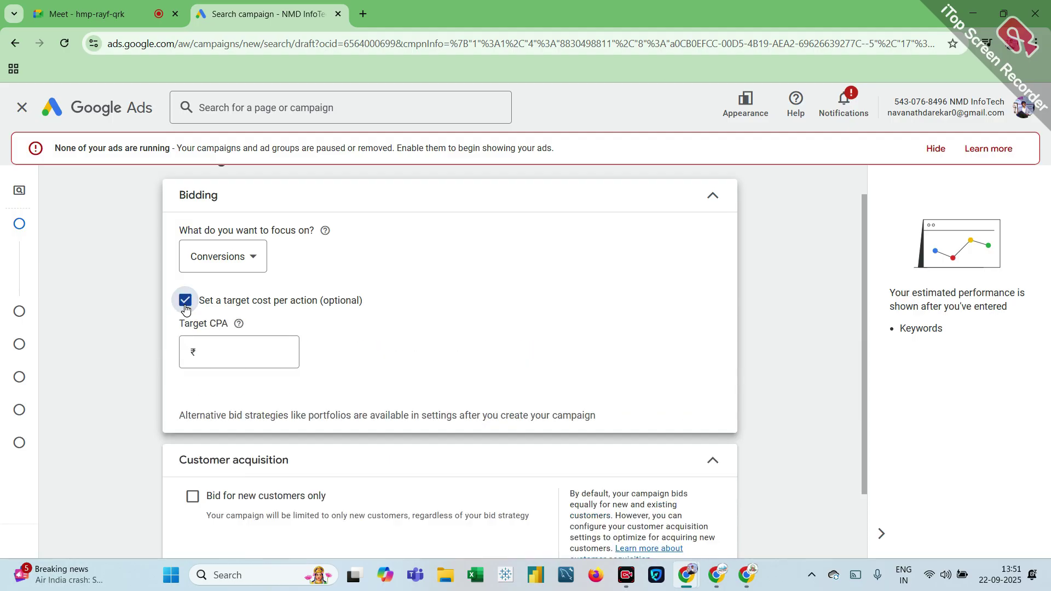
click(241, 352)
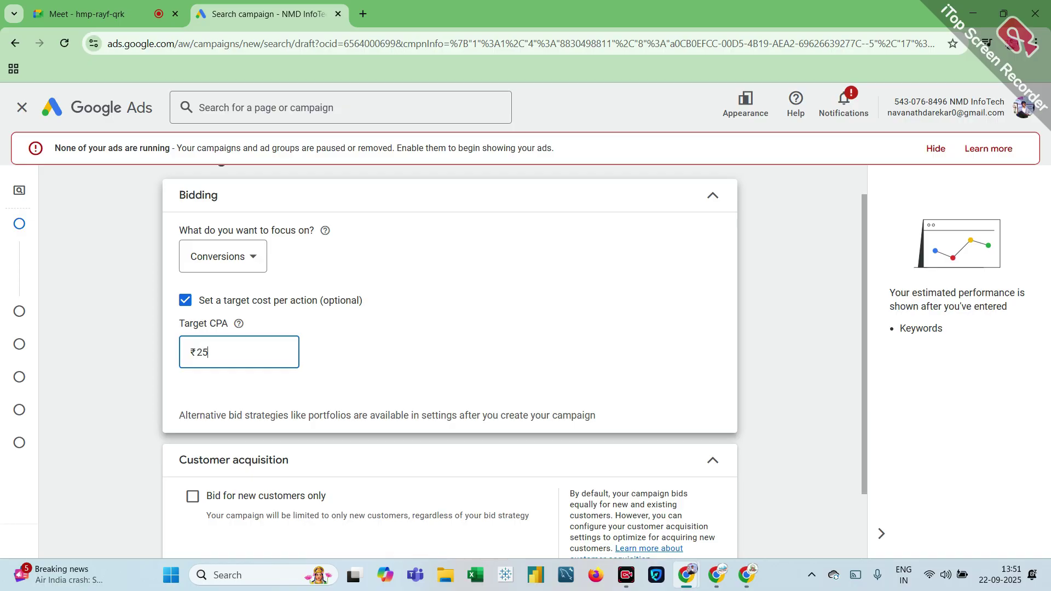
text(250)
click(405, 349)
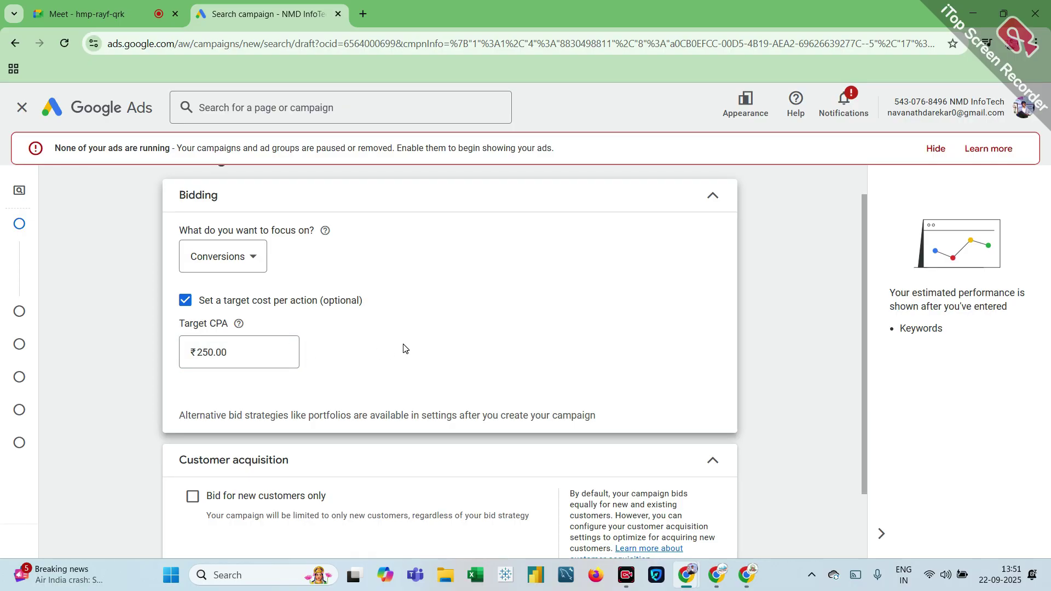
scroll(405, 349, down, 2)
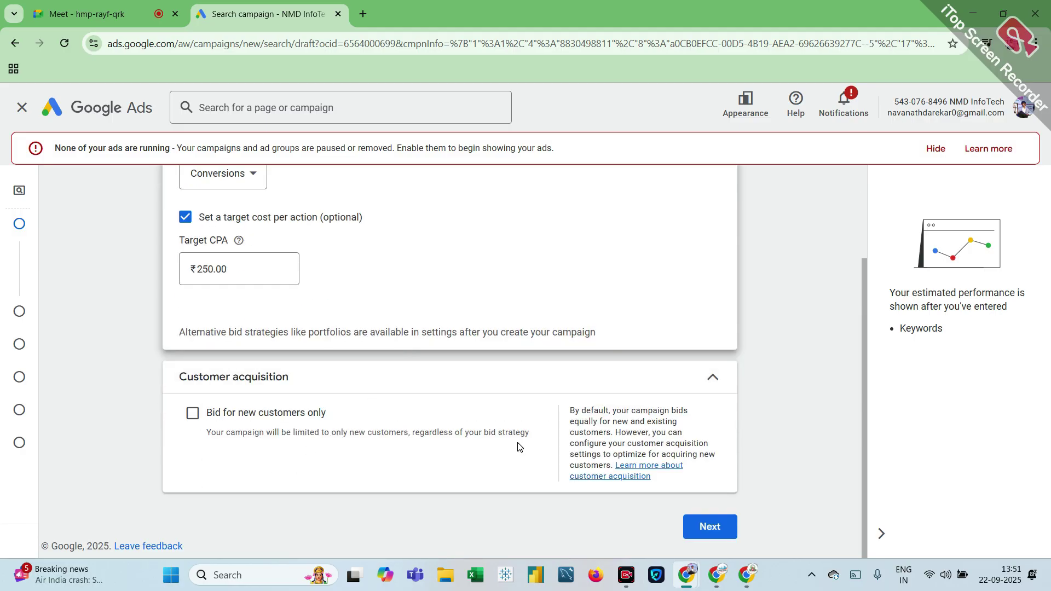
Step: Continue from the goal step to the campaign settings page
click(706, 527)
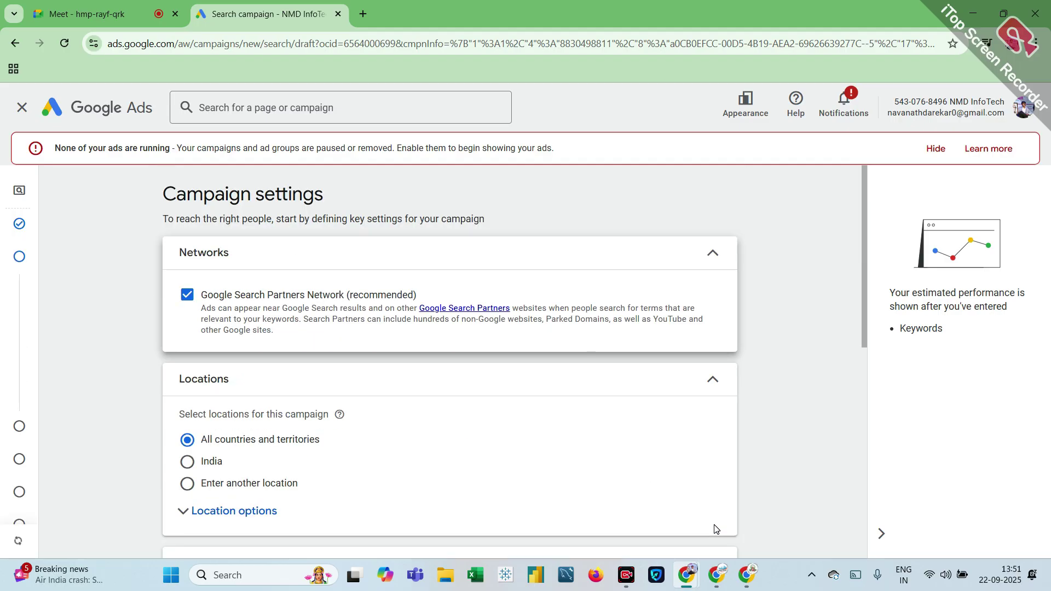
scroll(714, 530, down, 5)
scroll(715, 528, up, 4)
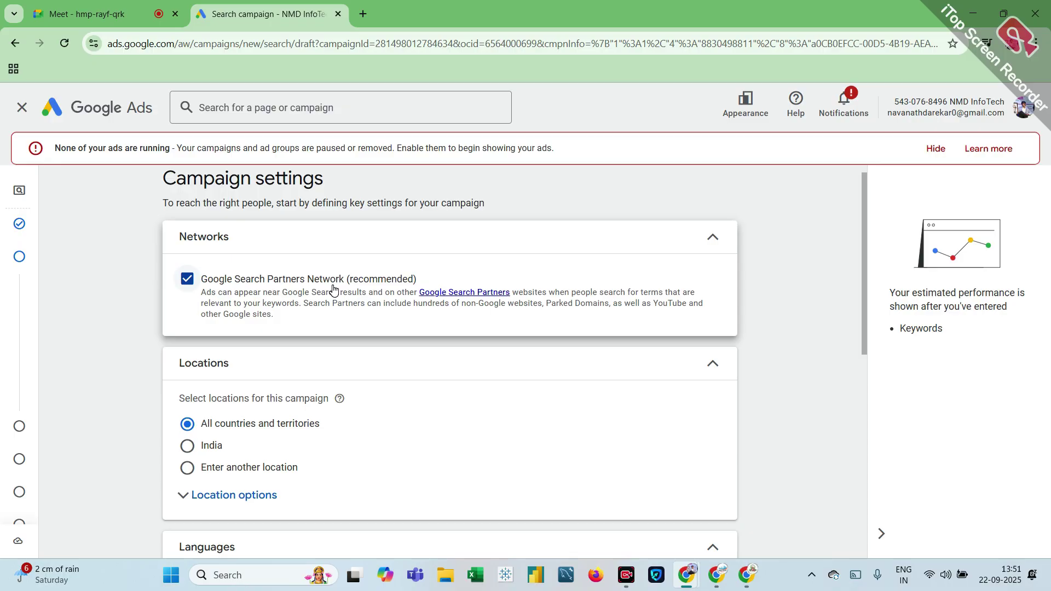
scroll(332, 289, down, 2)
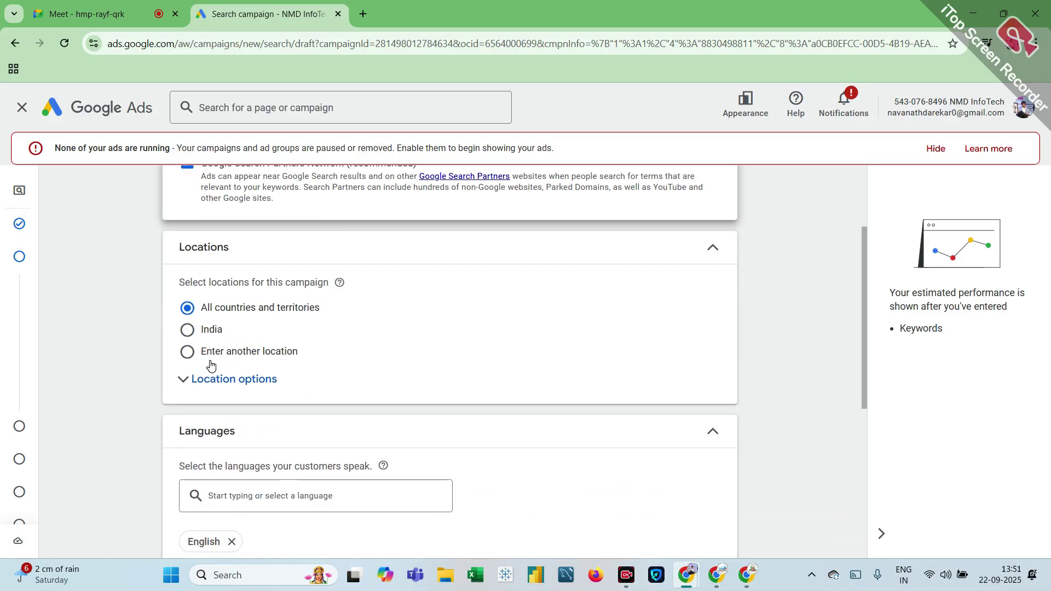
scroll(211, 364, up, 3)
scroll(210, 364, down, 1)
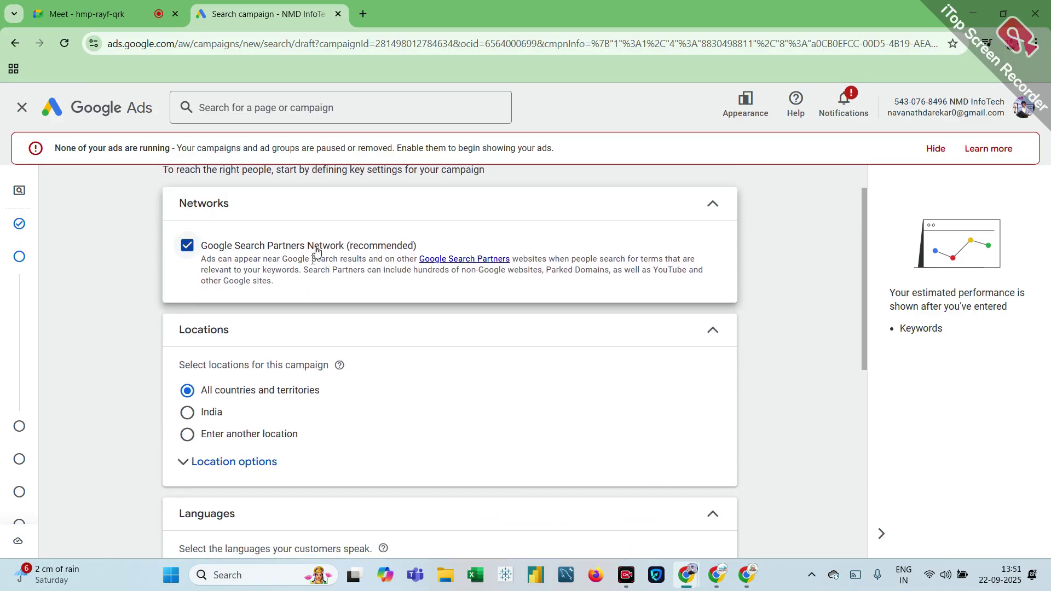
Step: Target only Pune, Maharashtra, India via 'Enter another location' and show Location options
click(192, 441)
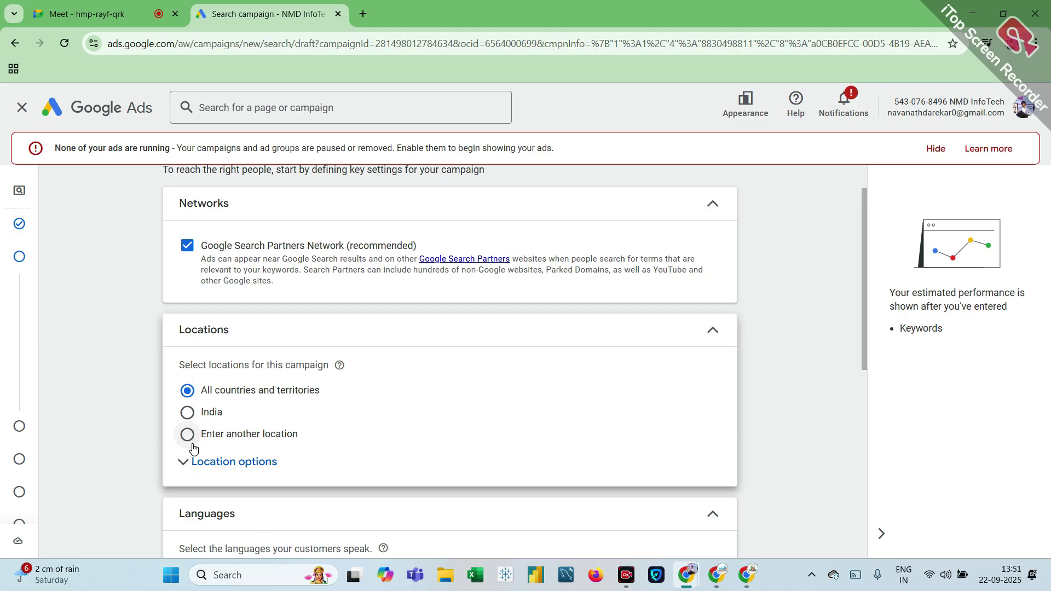
click(274, 477)
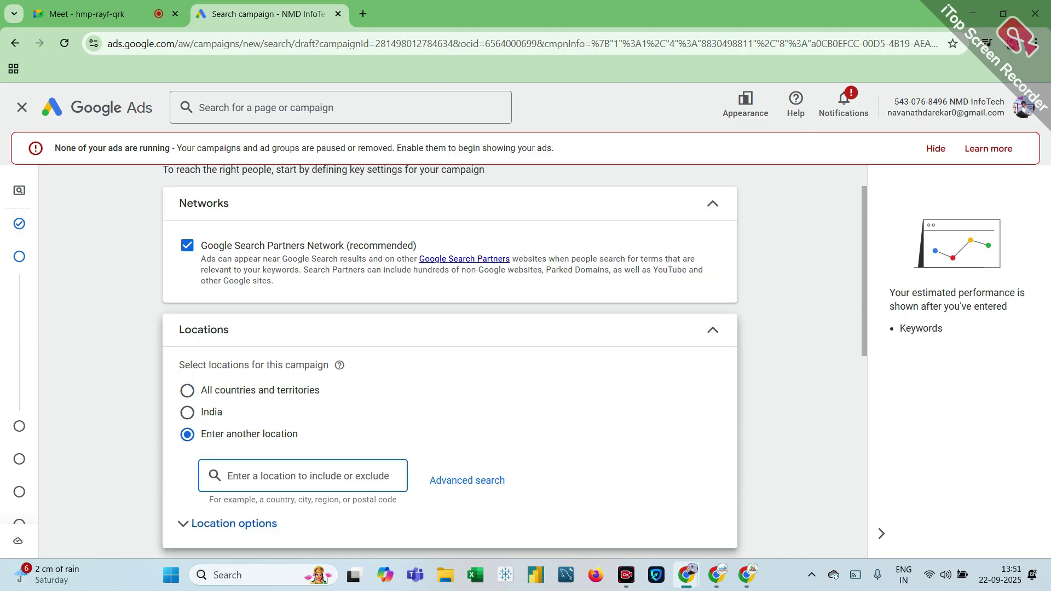
text(pune)
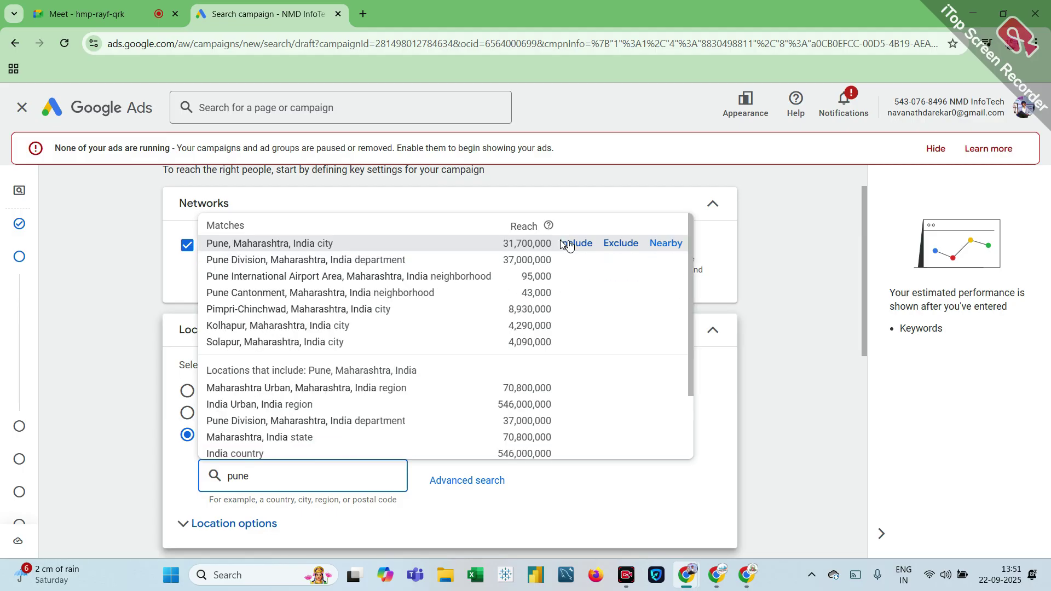
click(591, 244)
scroll(589, 244, down, 3)
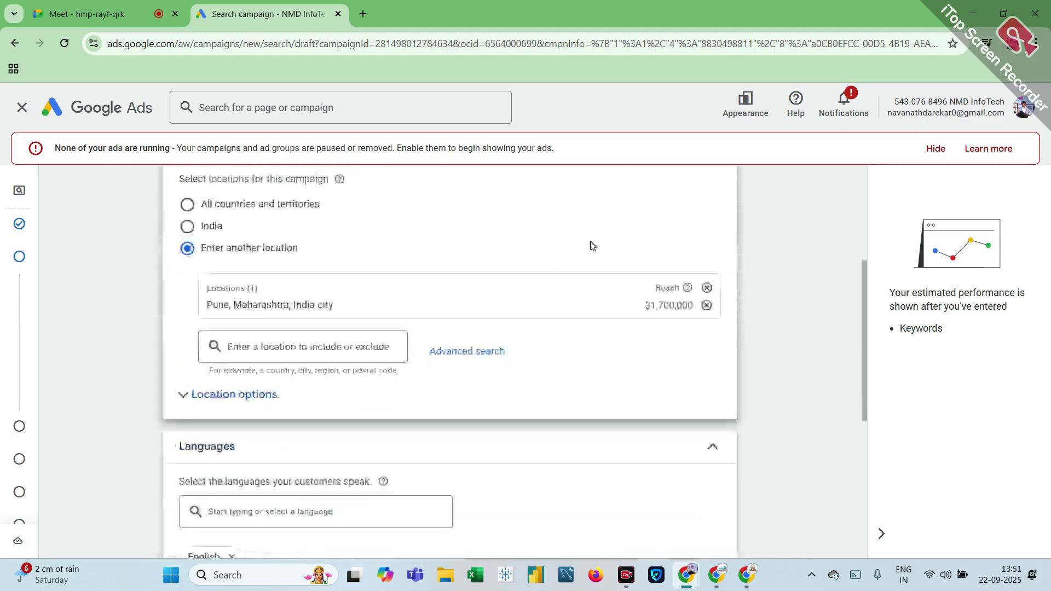
click(220, 404)
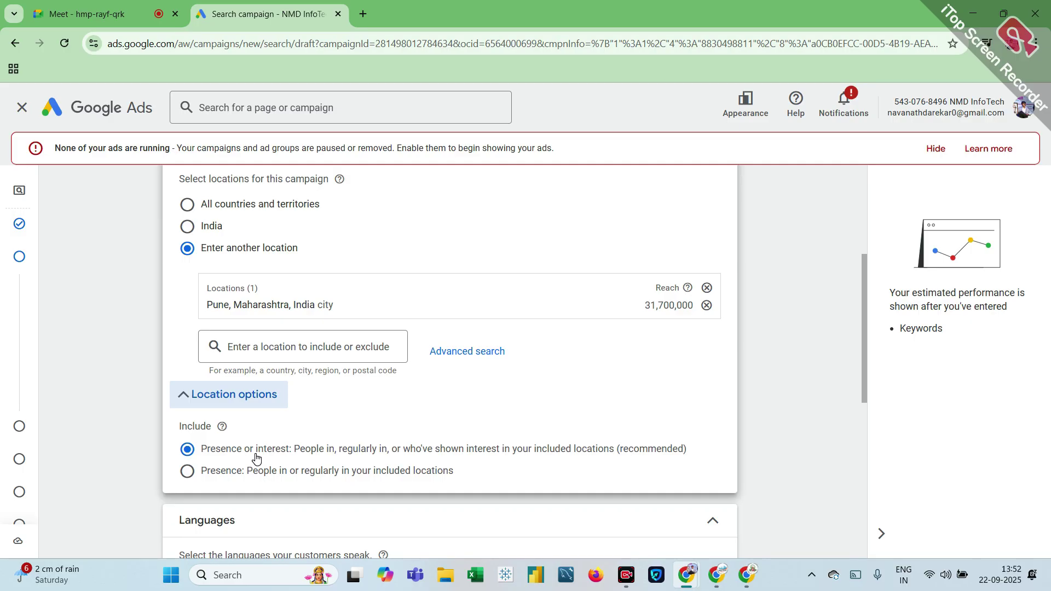
Step: Select 'No, this campaign doesn't have EU political ads'
scroll(255, 458, down, 5)
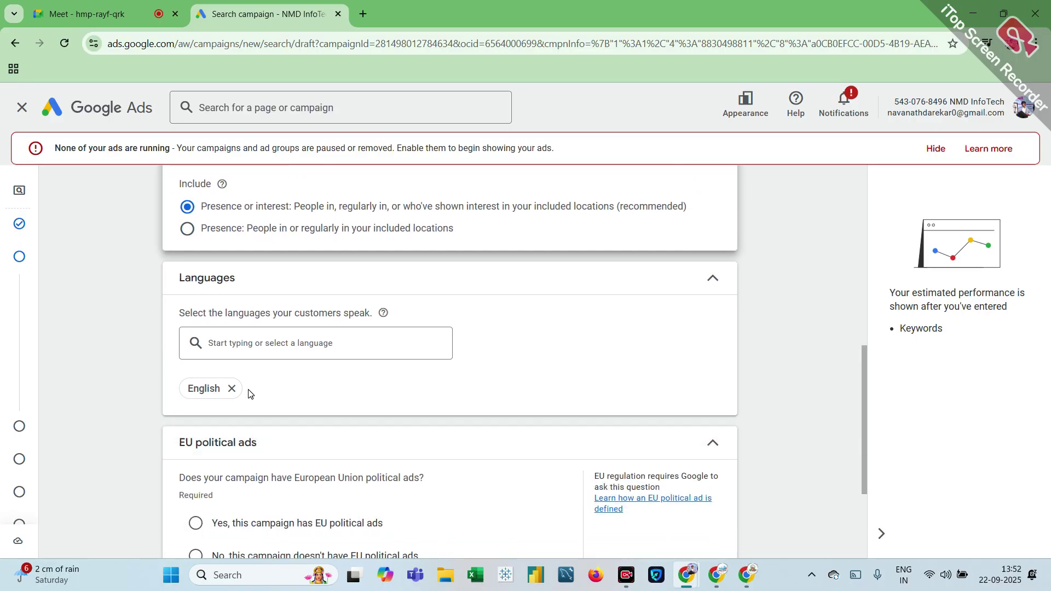
scroll(253, 393, down, 3)
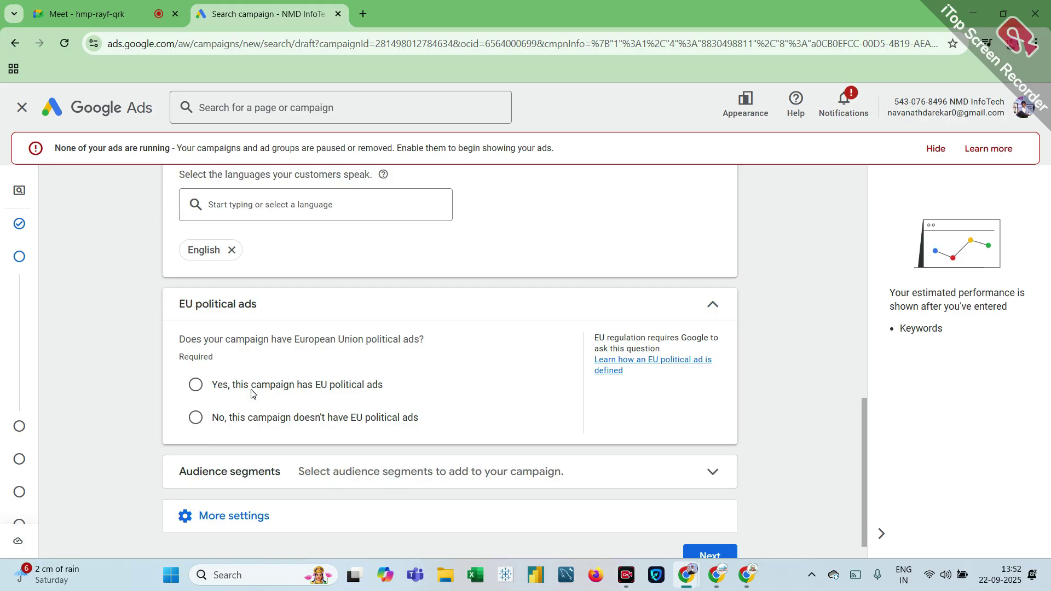
scroll(252, 394, down, 1)
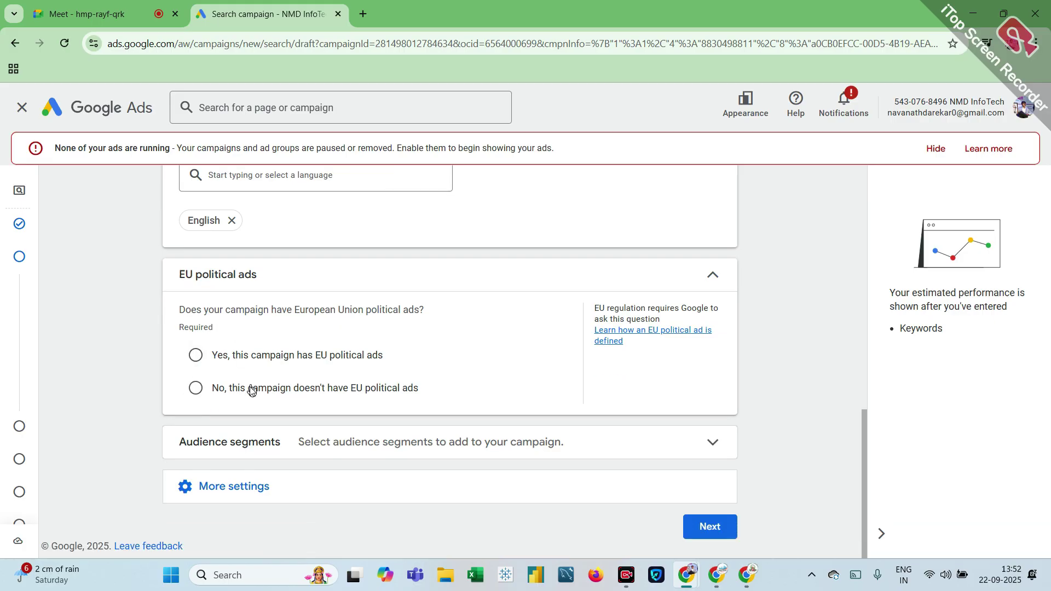
click(196, 388)
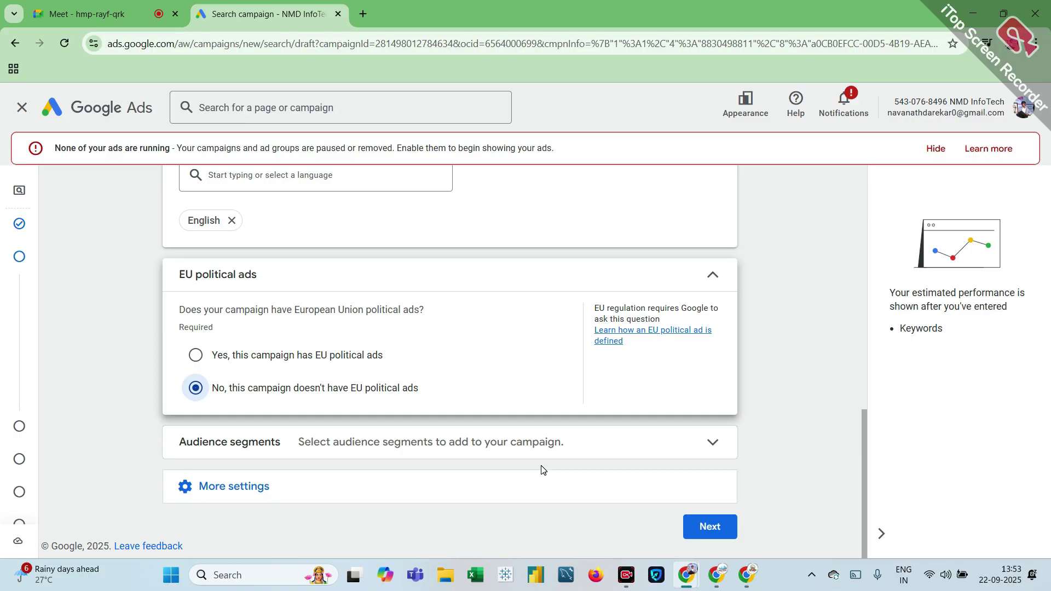
Step: Expand More settings and Ad rotation, leaving it on Optimize: Prefer best performing ads
click(249, 487)
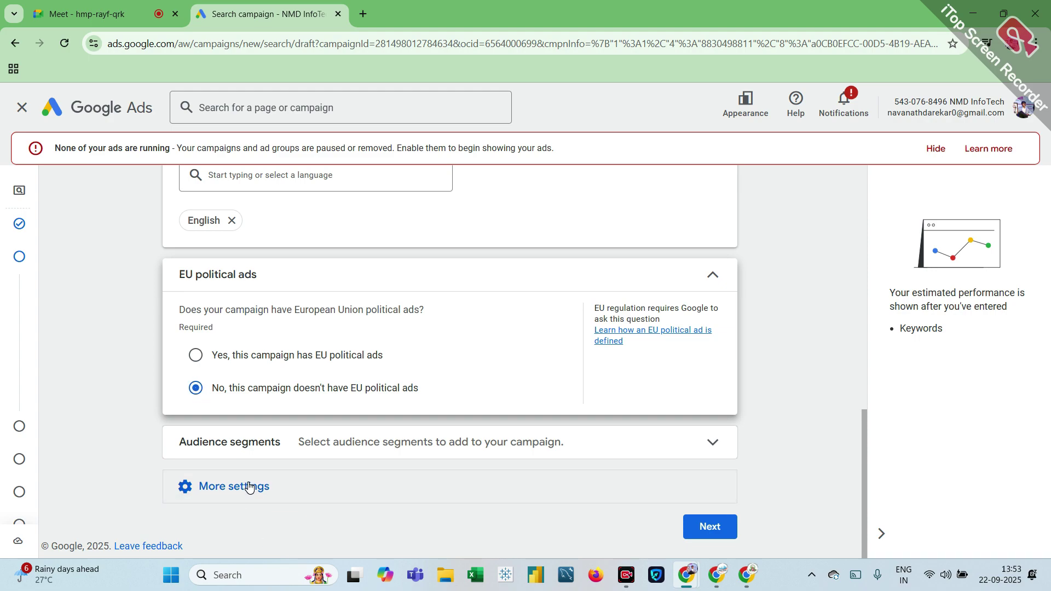
scroll(249, 487, down, 3)
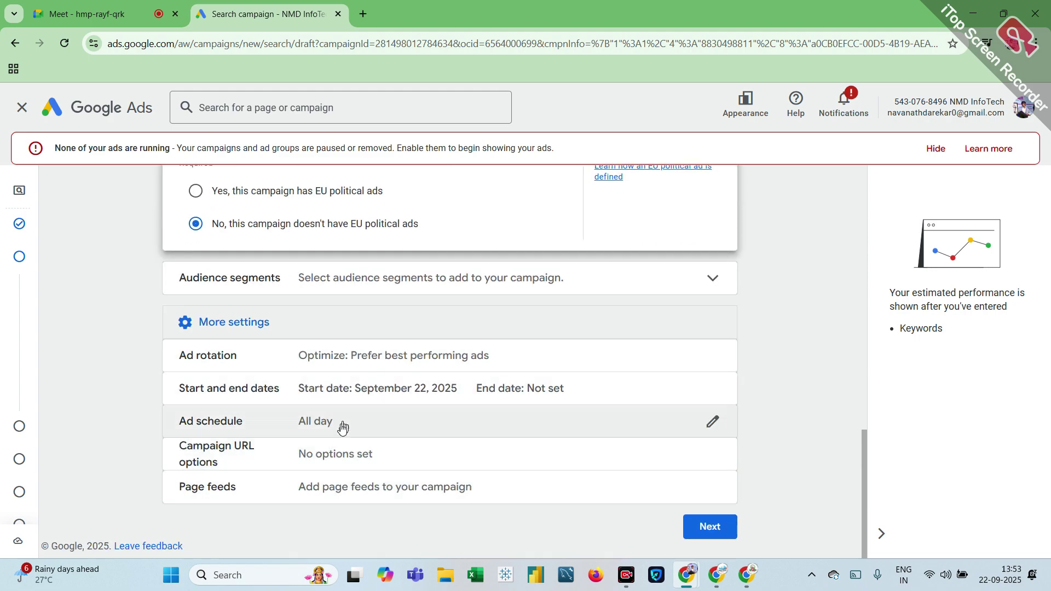
click(375, 366)
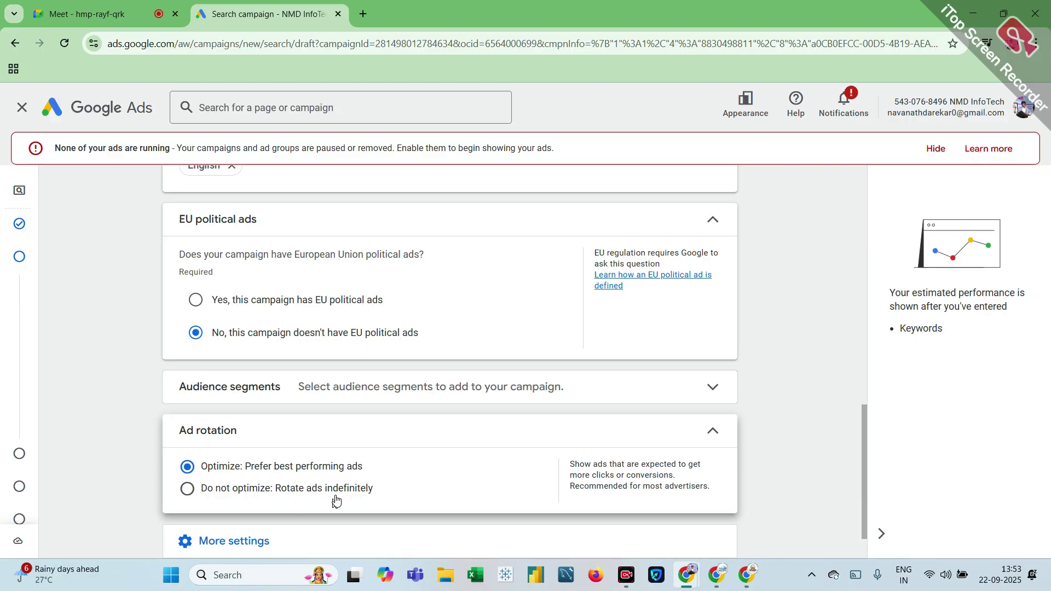
scroll(343, 477, down, 1)
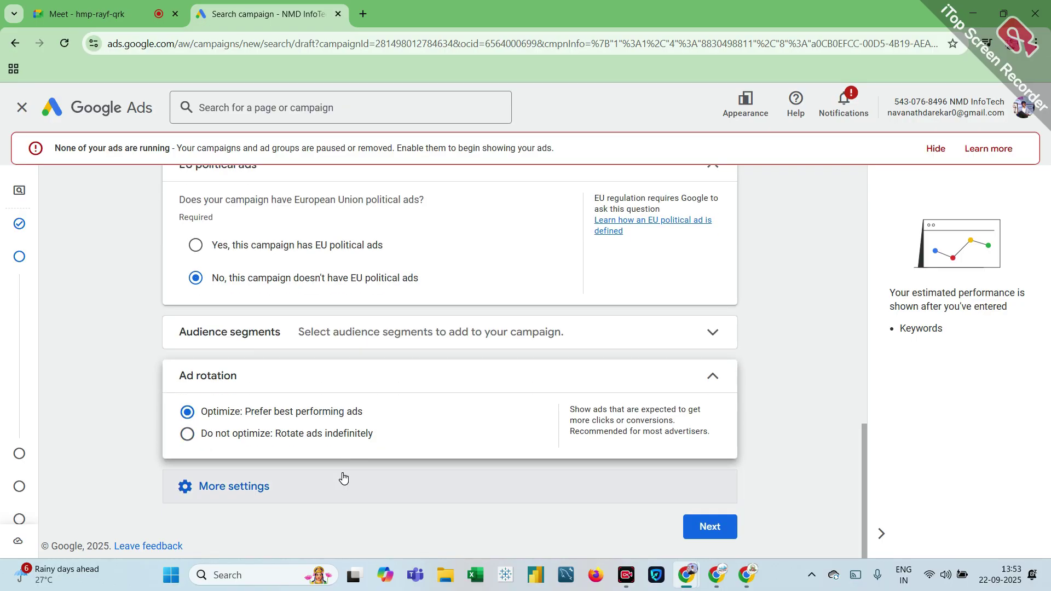
scroll(339, 487, up, 1)
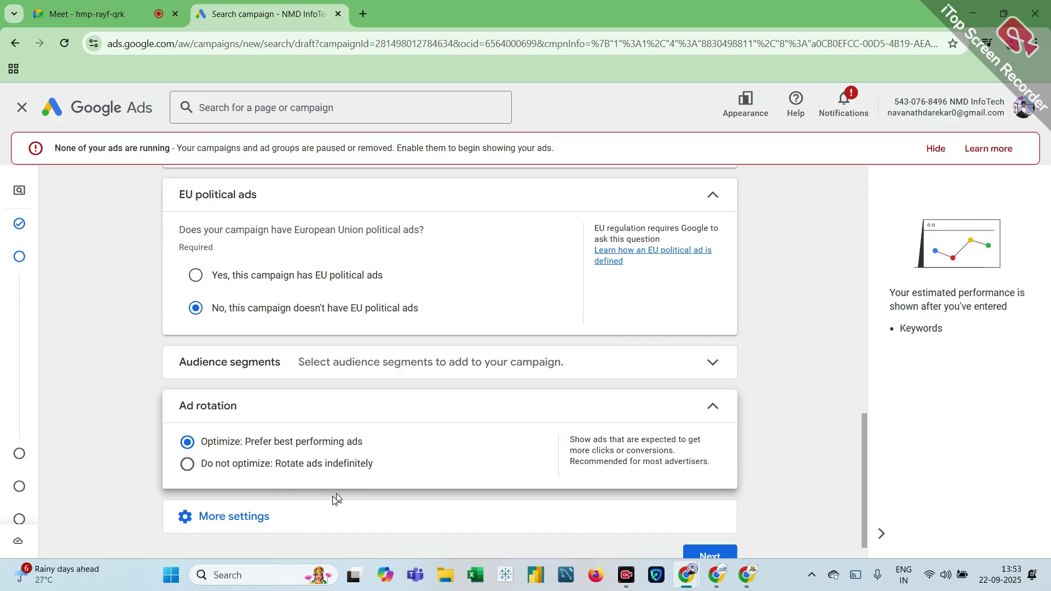
click(283, 527)
scroll(282, 527, down, 3)
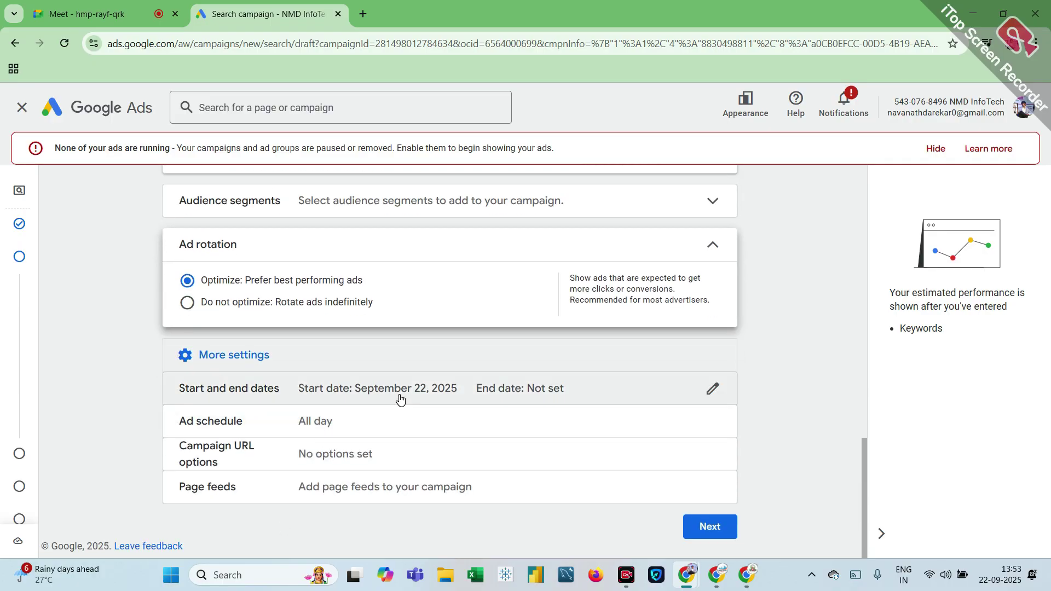
Step: Set the ad schedule to all days 10:15–20:30 and continue to the AI Max step
click(349, 426)
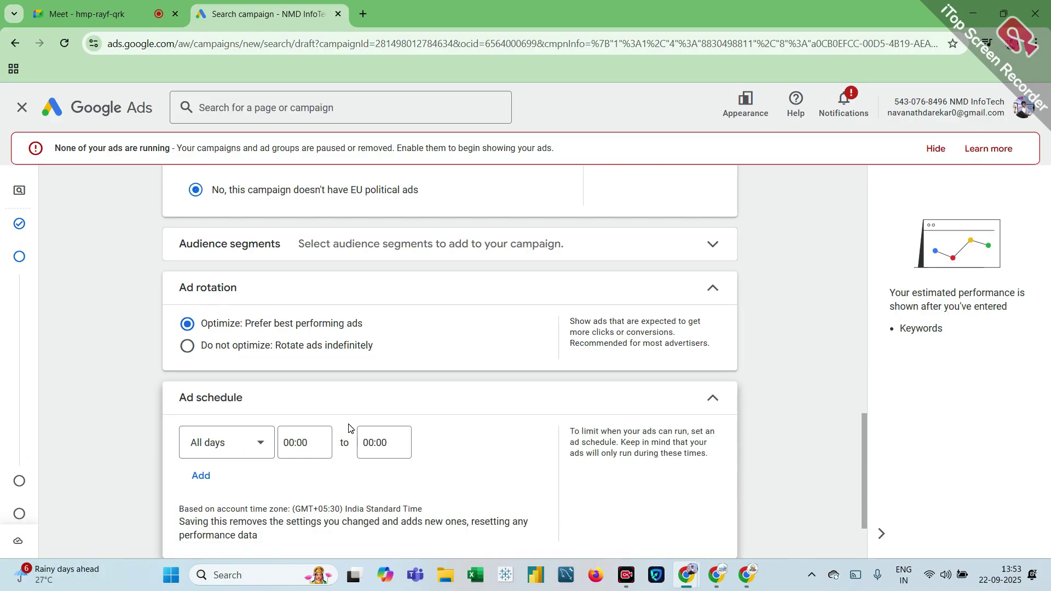
click(302, 361)
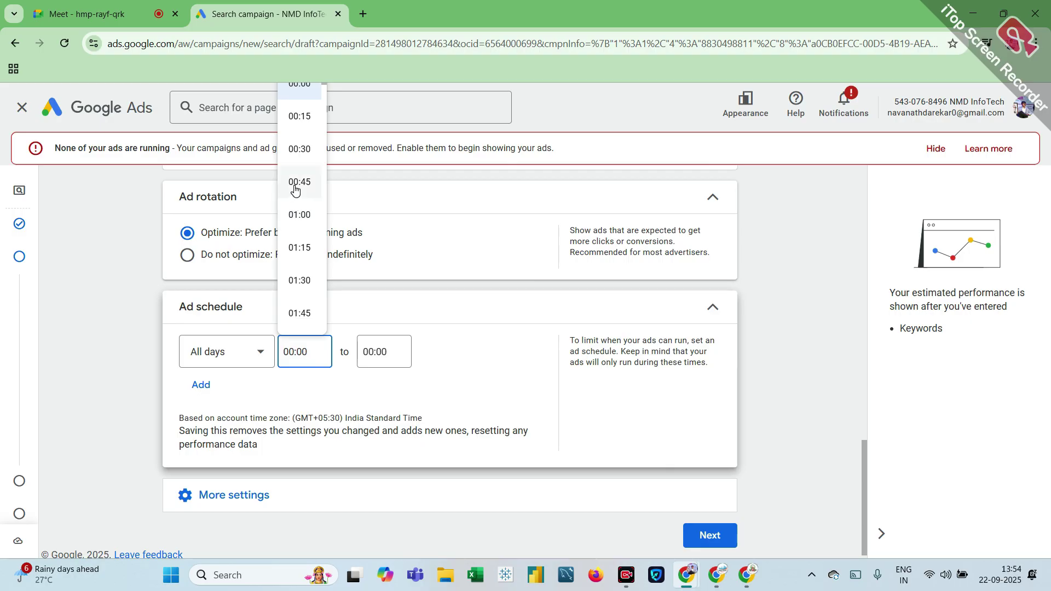
scroll(296, 206, down, 3)
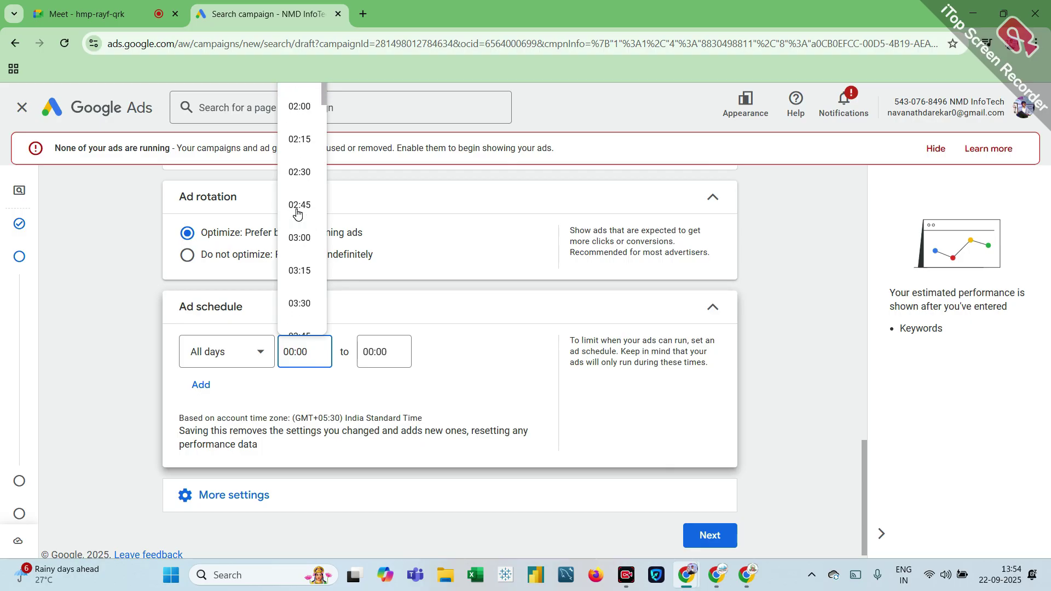
scroll(296, 213, down, 10)
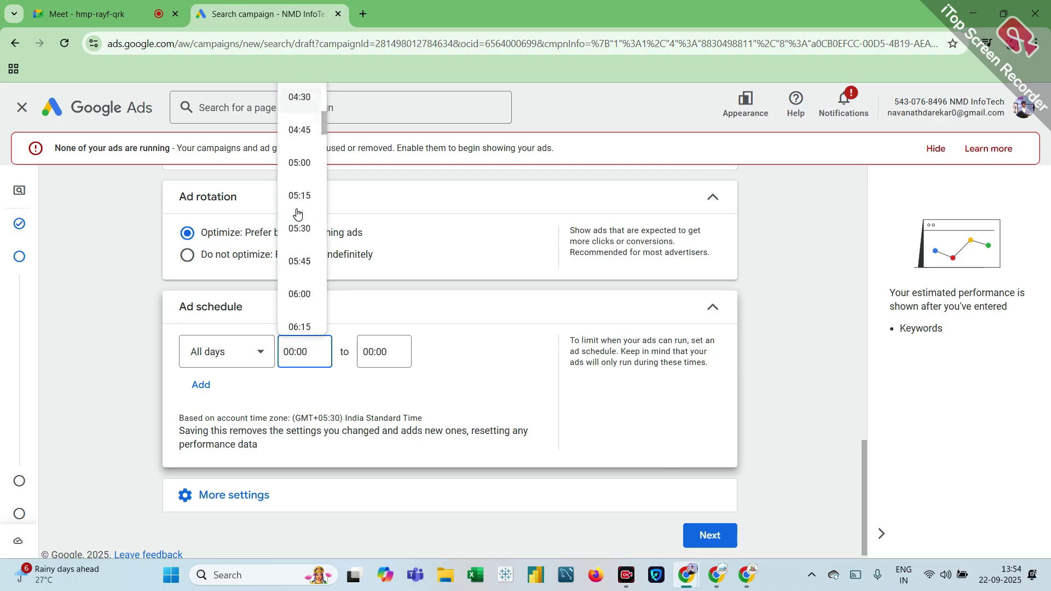
scroll(296, 213, down, 5)
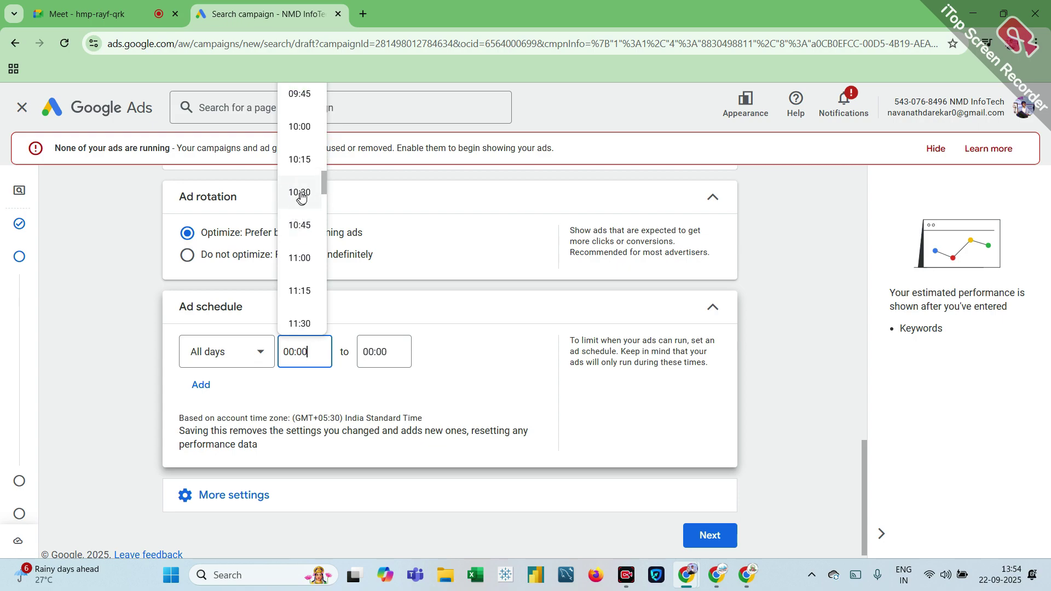
click(300, 167)
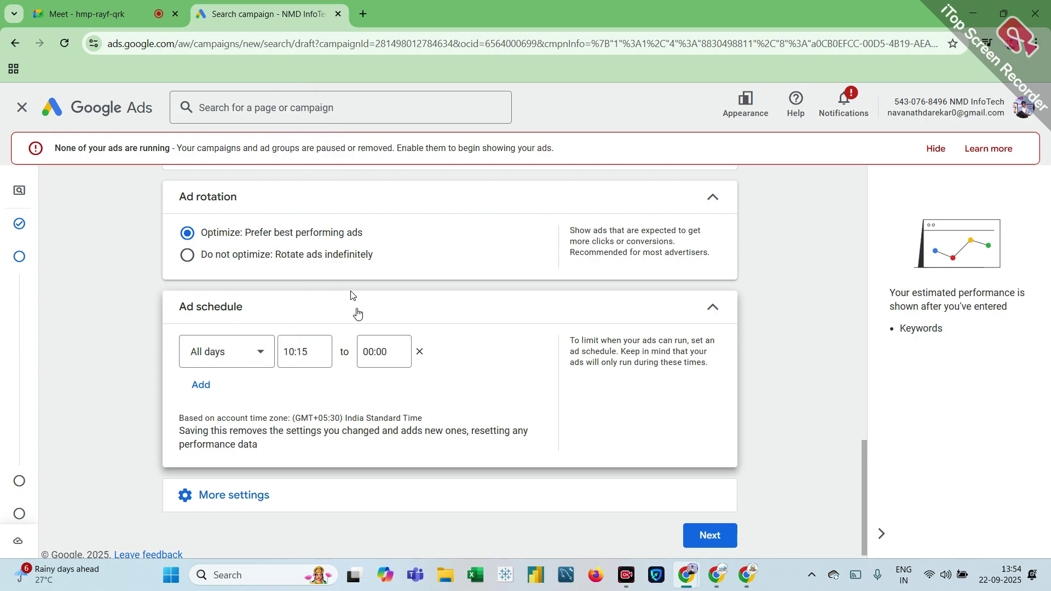
click(385, 355)
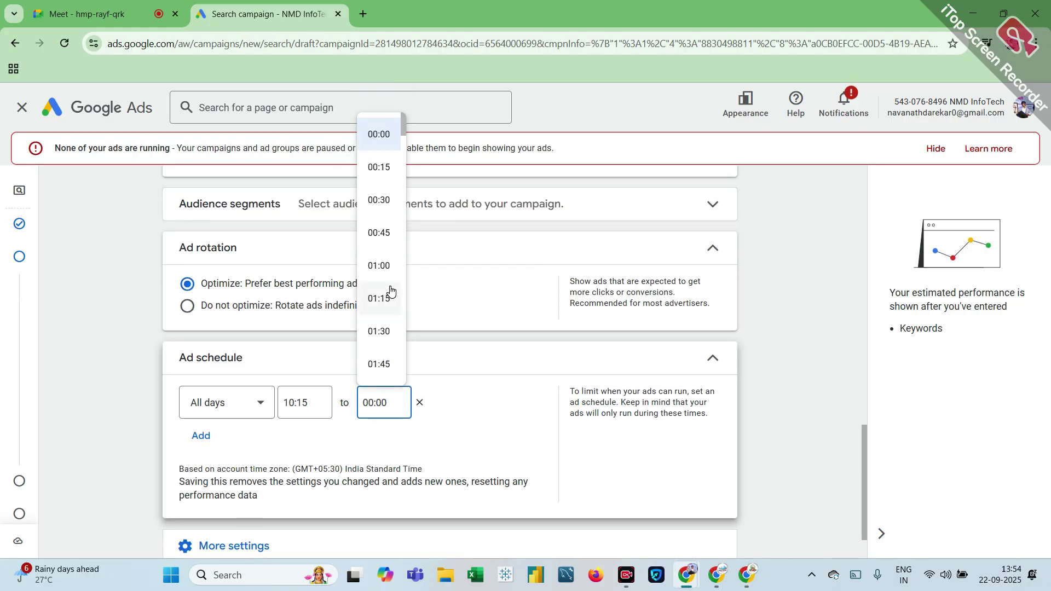
scroll(390, 290, down, 20)
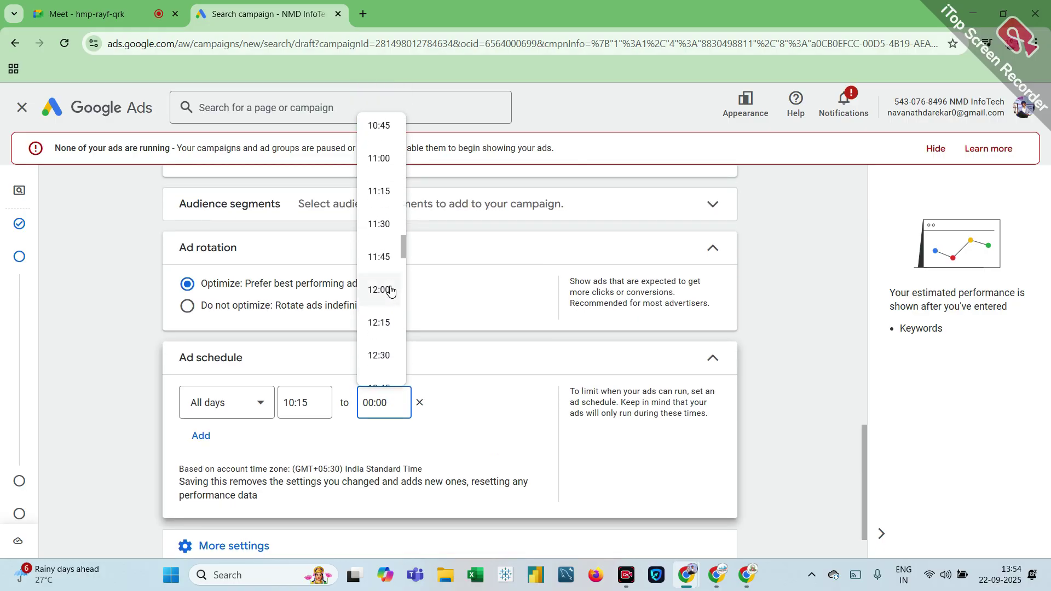
scroll(391, 290, down, 18)
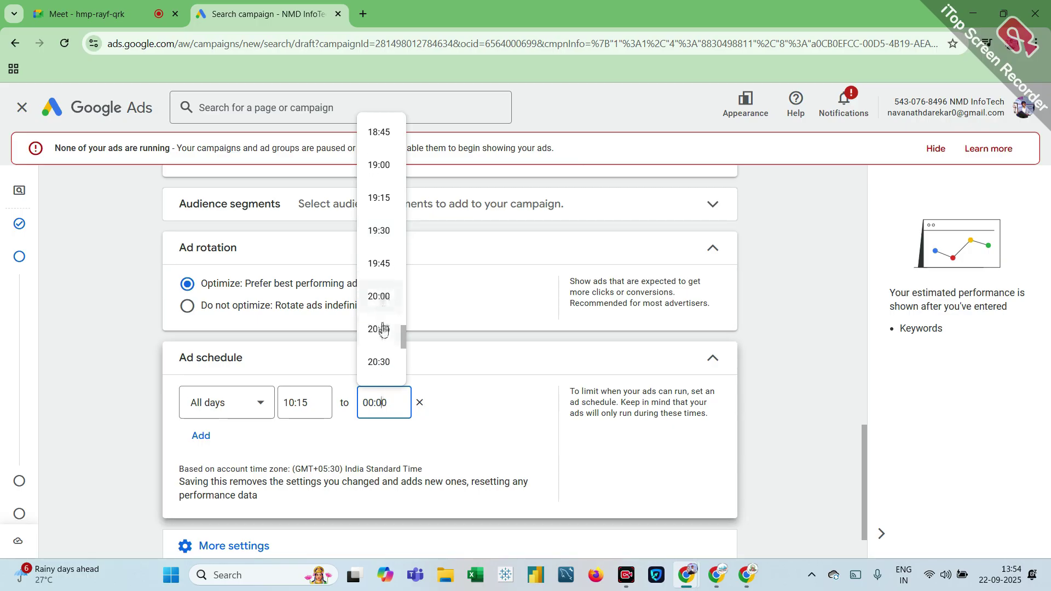
click(384, 364)
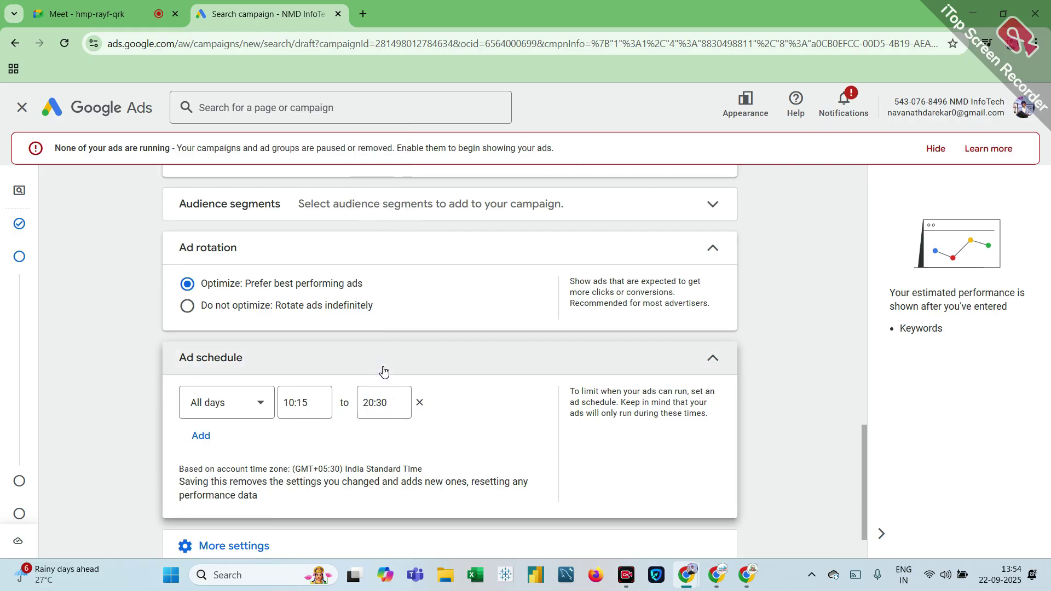
scroll(186, 440, down, 2)
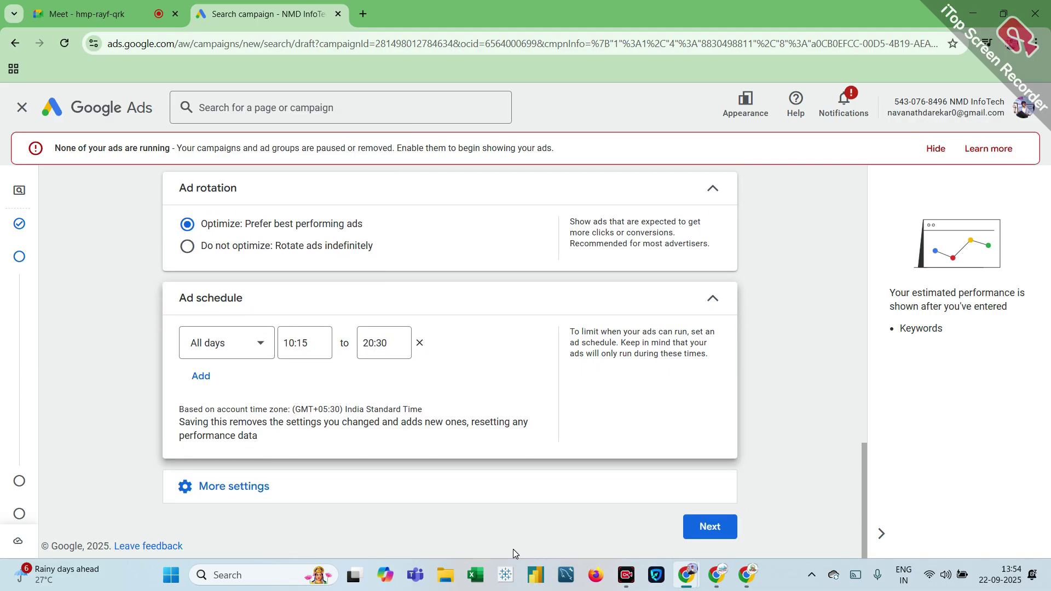
click(706, 524)
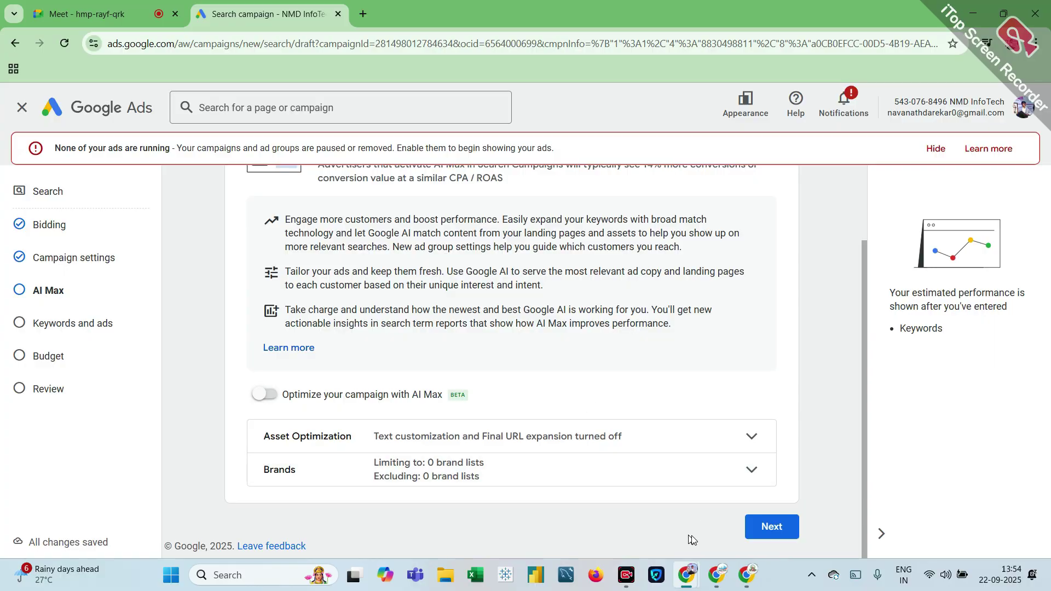
Step: Leave AI Max off and proceed to the Keywords and ads step
click(761, 529)
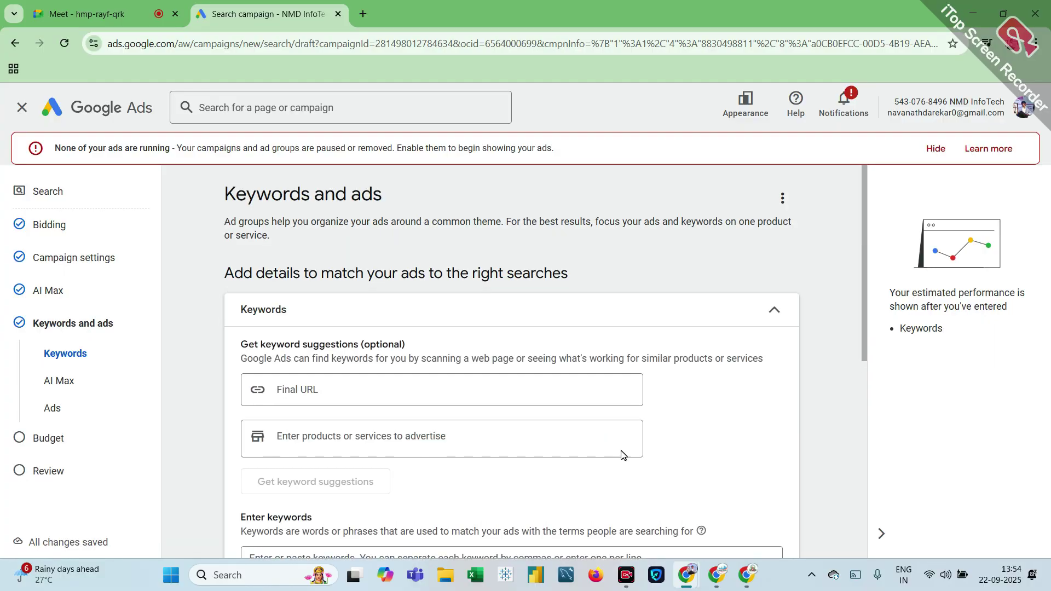
scroll(327, 417, down, 5)
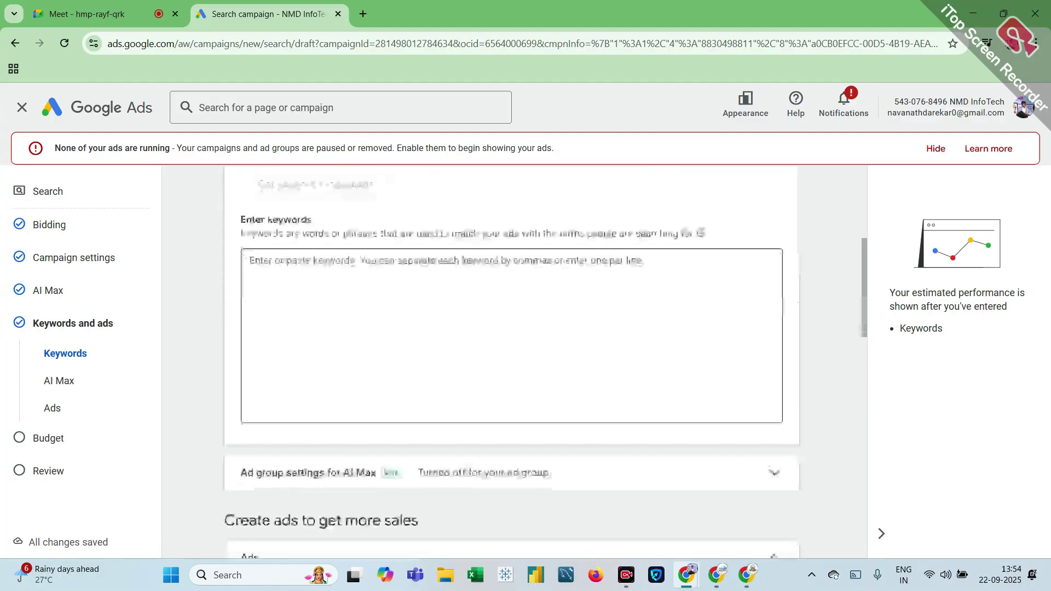
scroll(327, 417, up, 5)
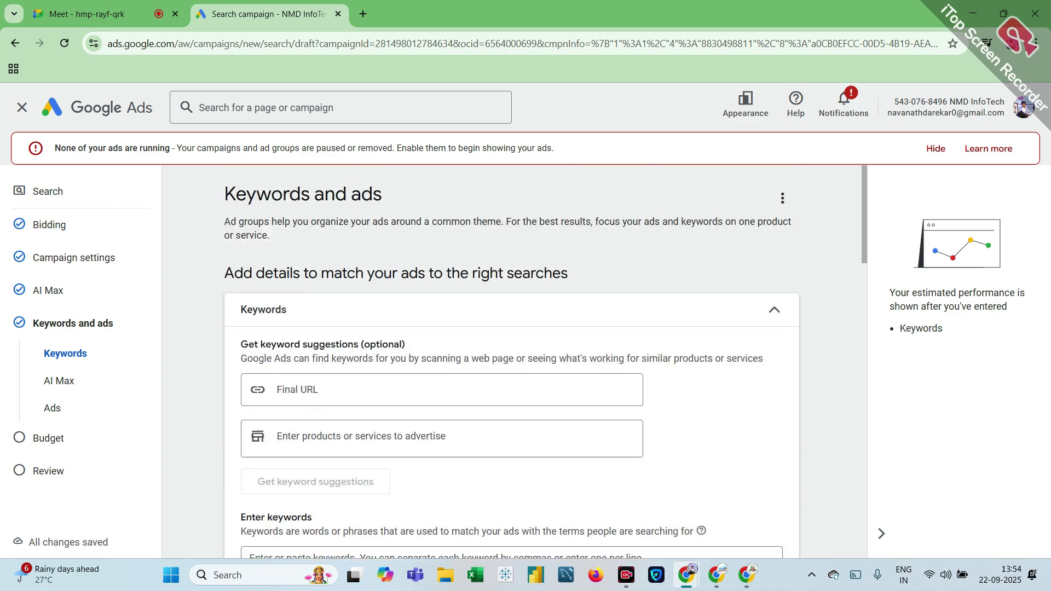
Step: In a new tab, search 'data science courses in pune' and open NMD's course page
click(363, 13)
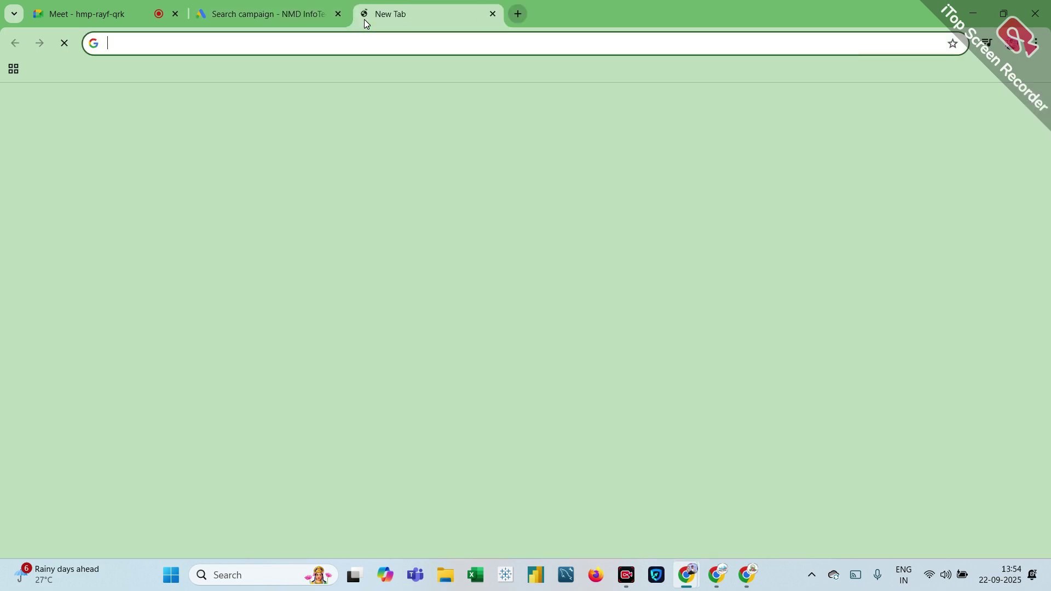
click(342, 276)
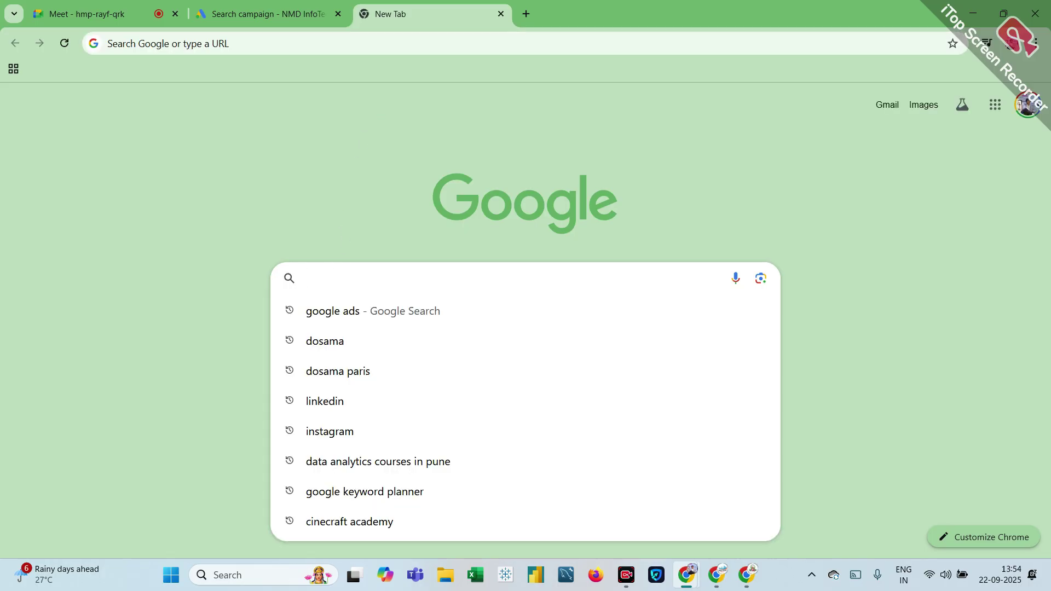
text(data)
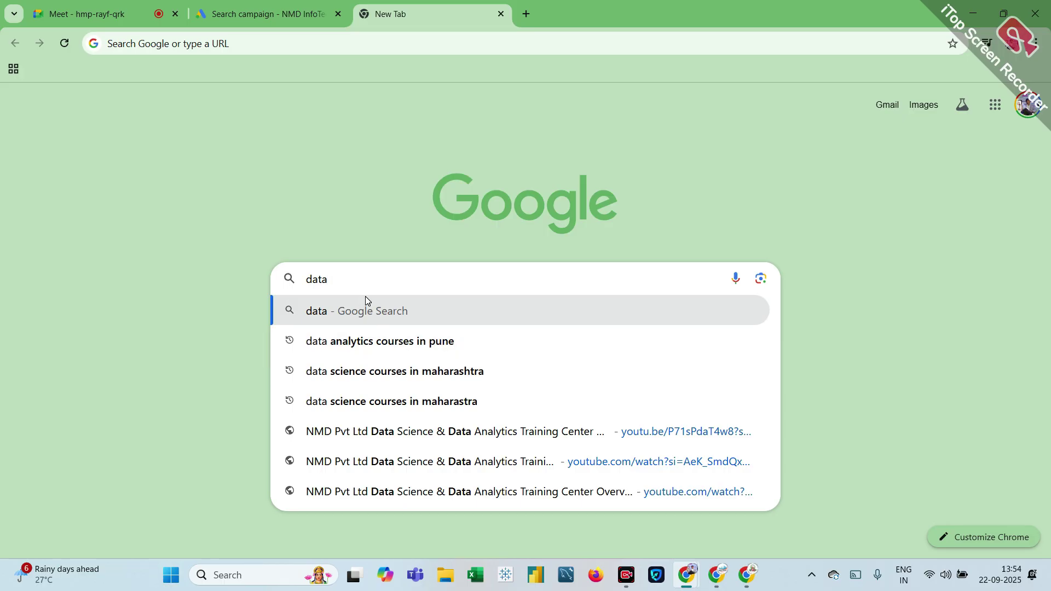
text( sc)
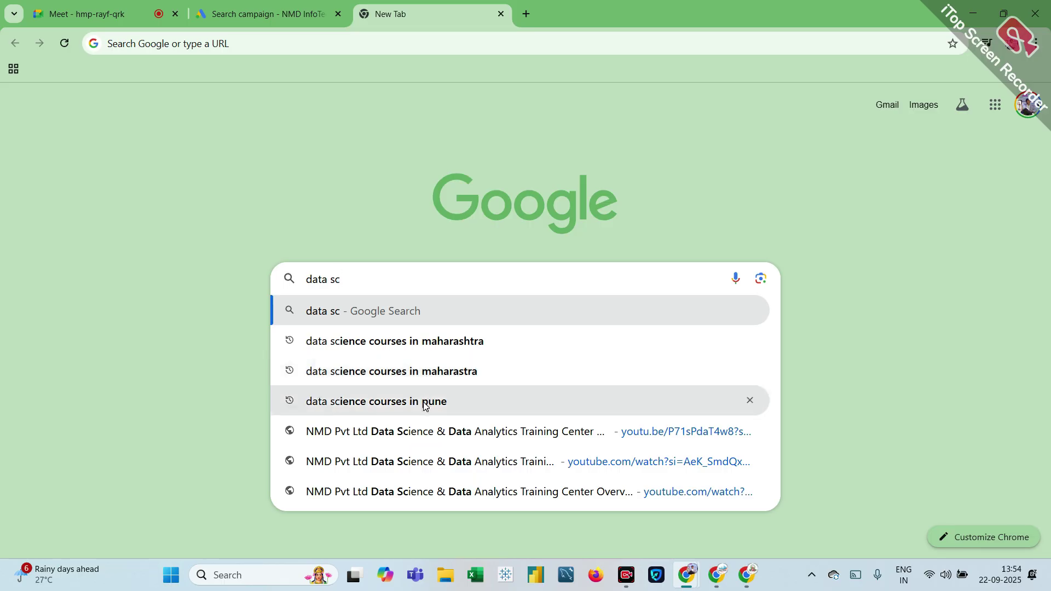
click(423, 404)
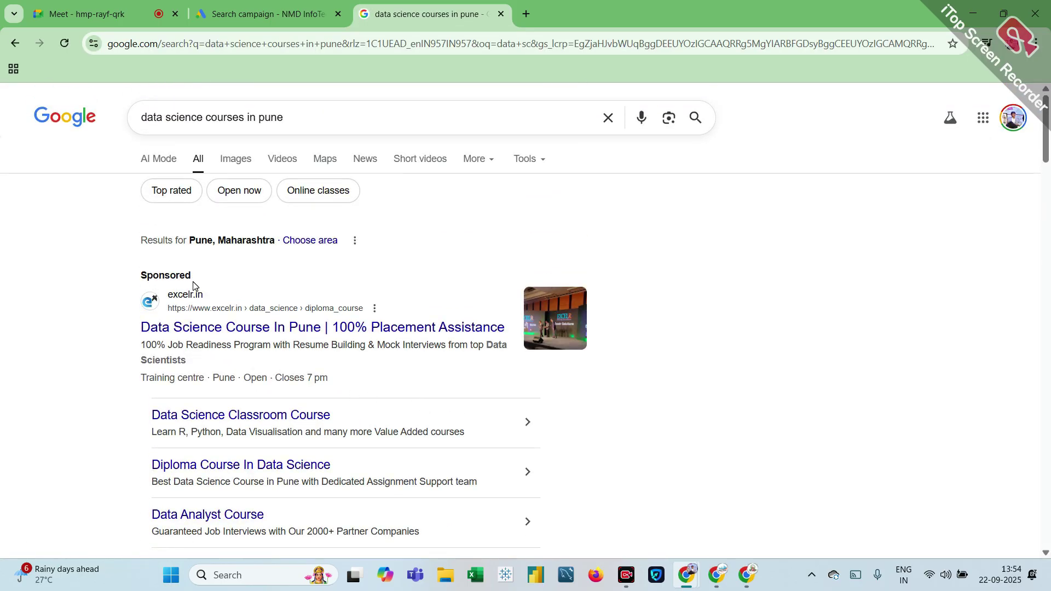
scroll(233, 295, down, 10)
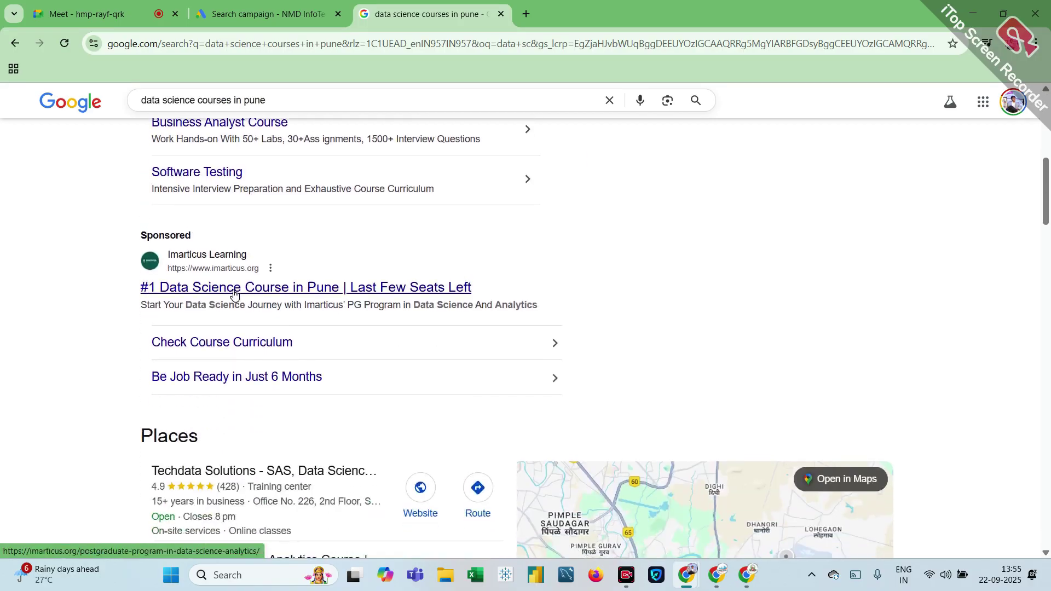
scroll(233, 294, down, 9)
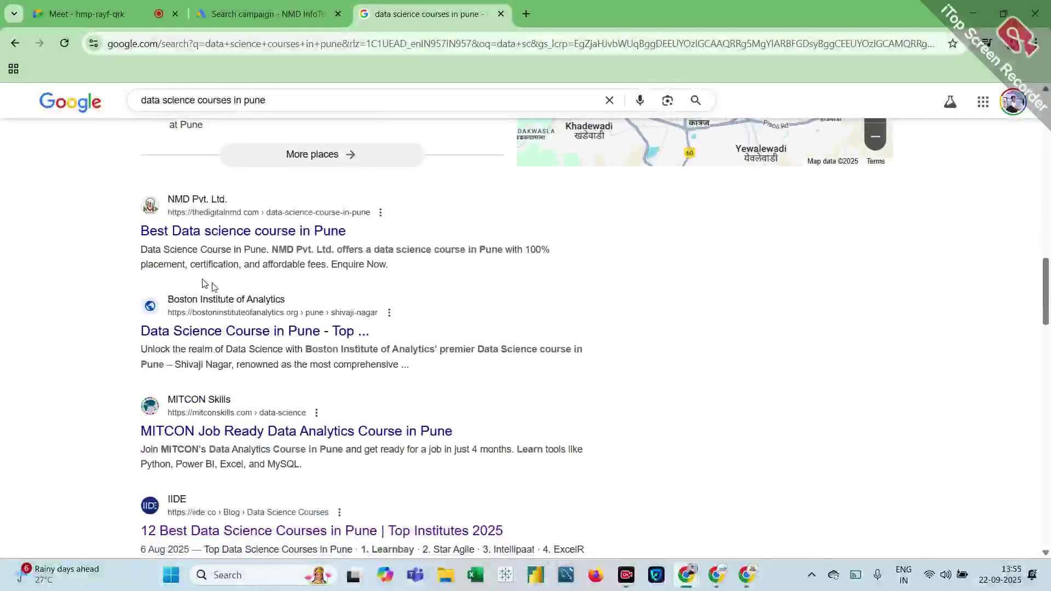
click(214, 235)
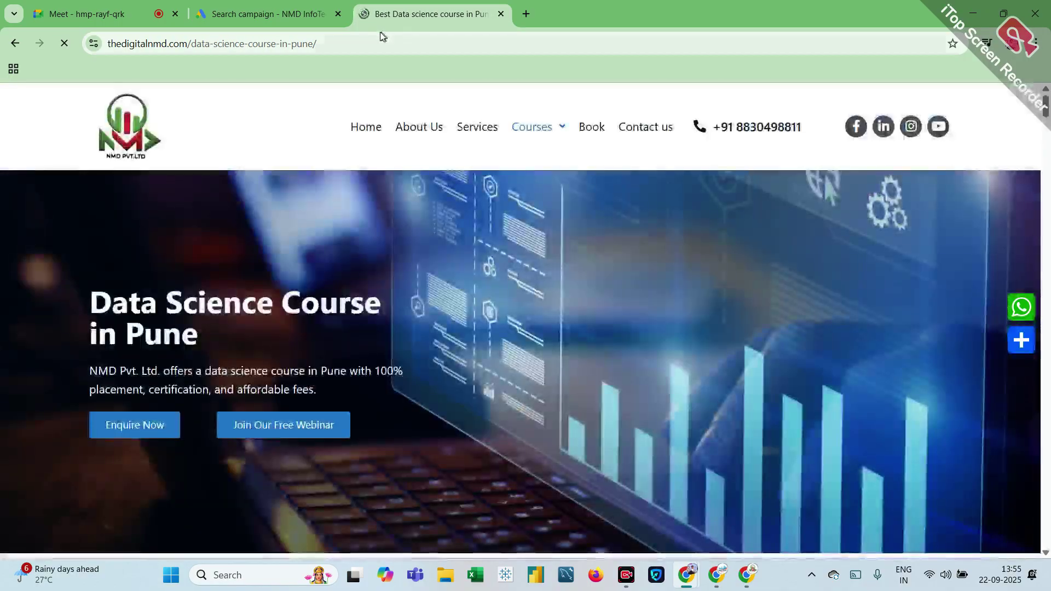
Step: Copy the course page's URL and return to the Google Ads tab
click(339, 43)
key(ctrl+c)
double_click(338, 48)
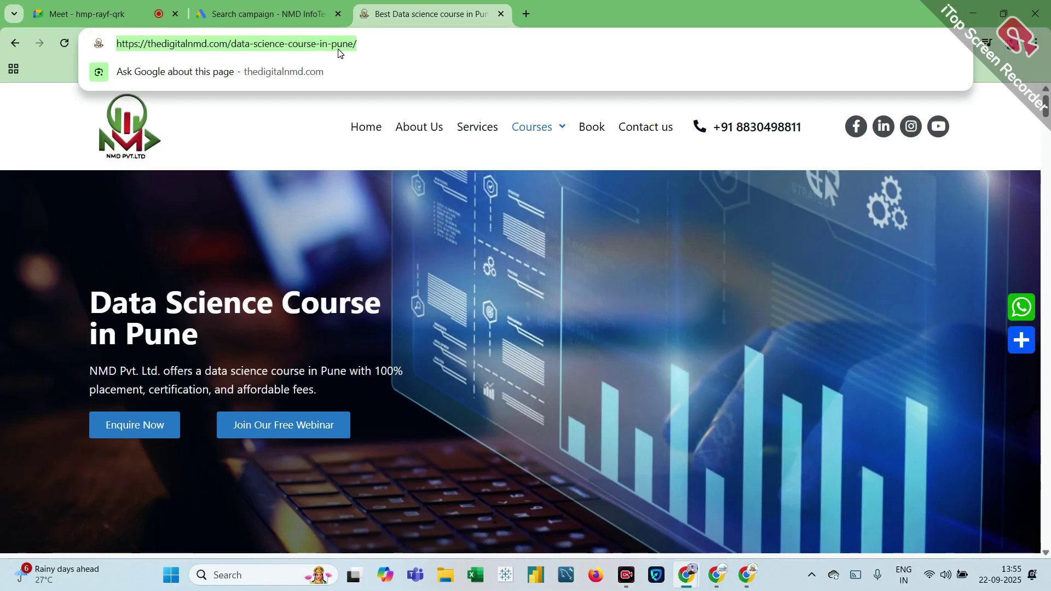
click(227, 17)
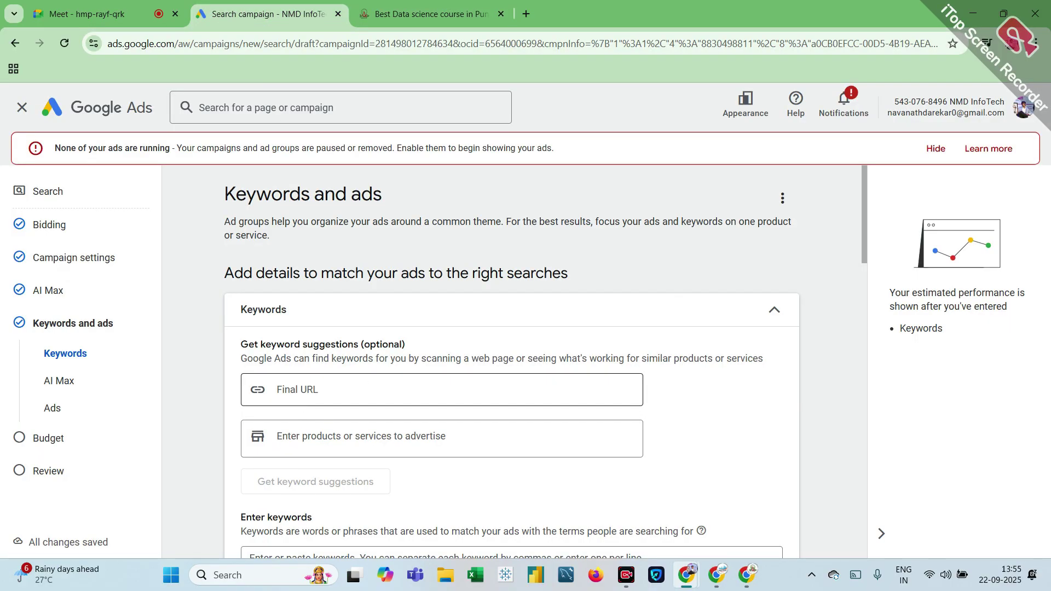
click(405, 390)
key(ctrl+v)
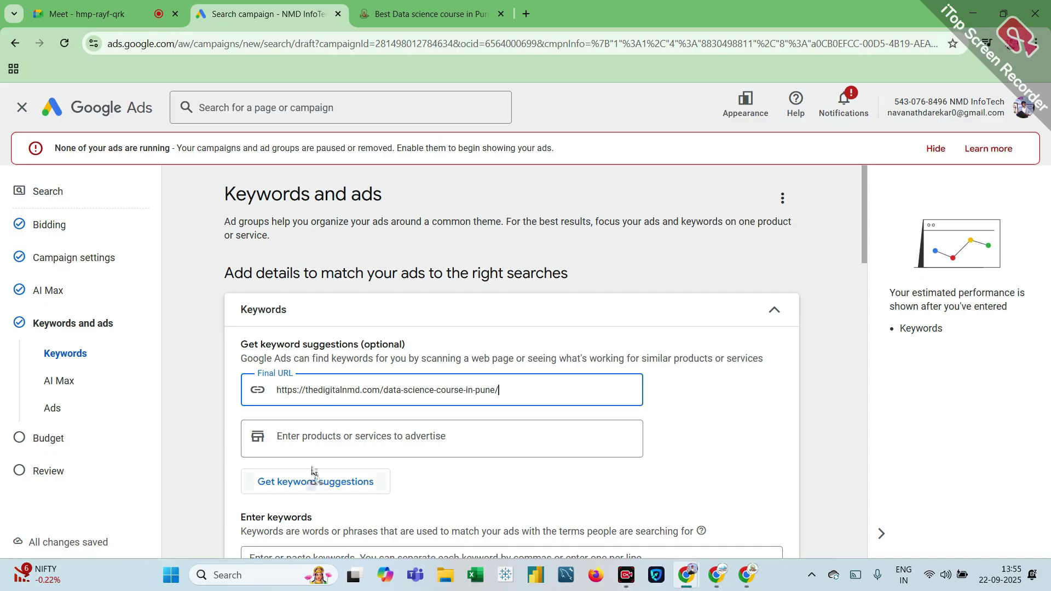
click(352, 481)
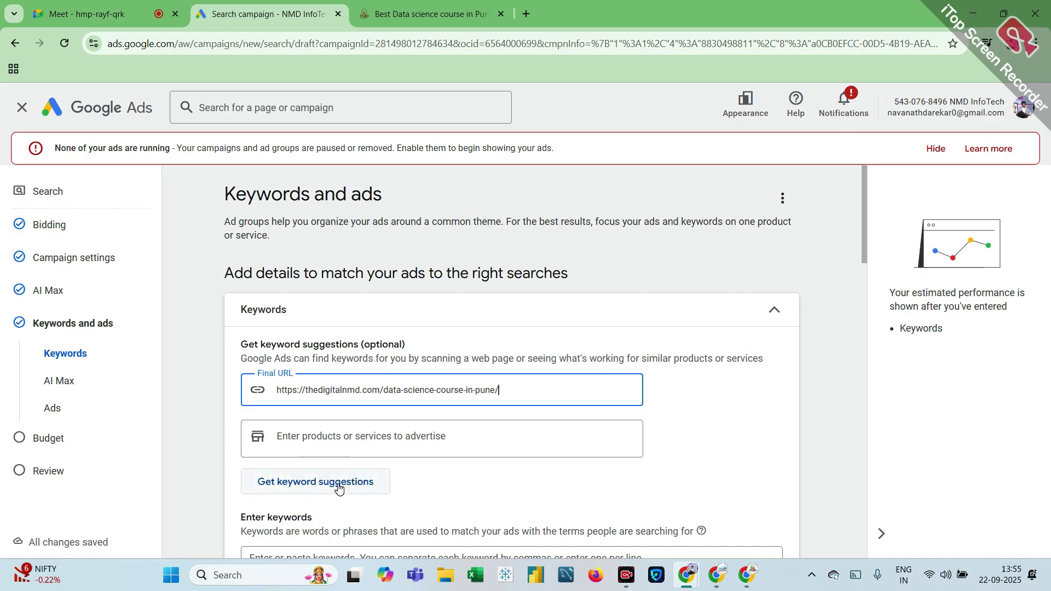
click(337, 483)
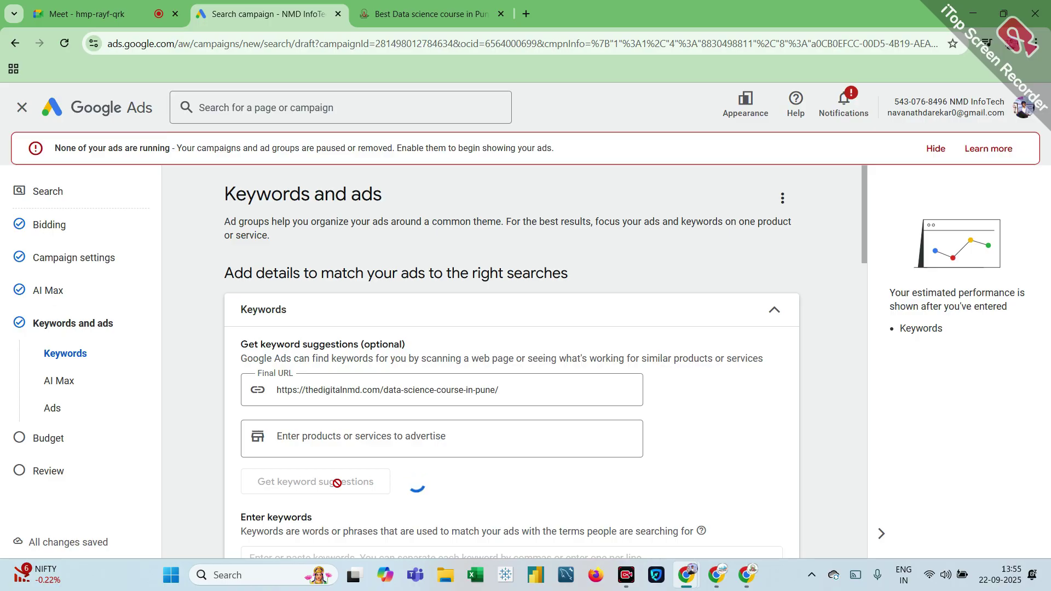
Step: Review the suggested Pune data science keywords, estimating 53.1 weekly conversions
scroll(337, 487, down, 2)
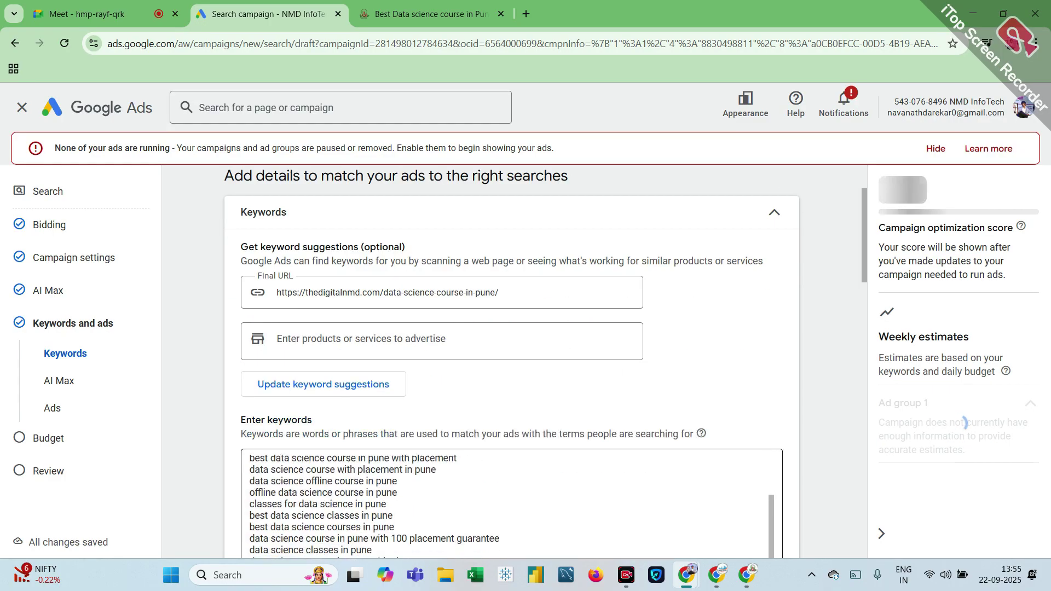
scroll(338, 487, up, 1)
scroll(445, 530, down, 3)
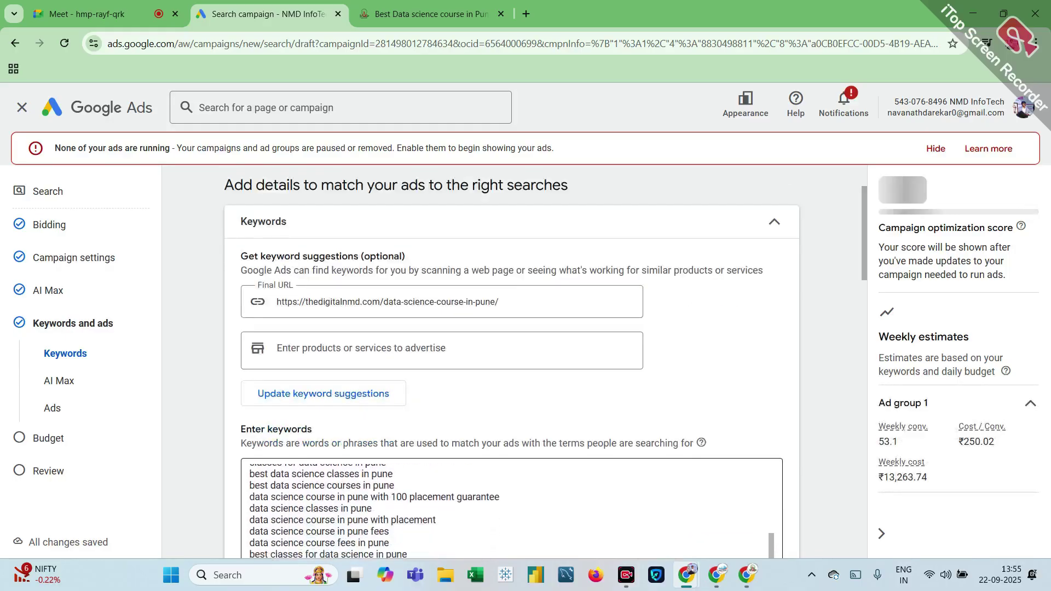
scroll(445, 530, up, 2)
scroll(773, 341, up, 2)
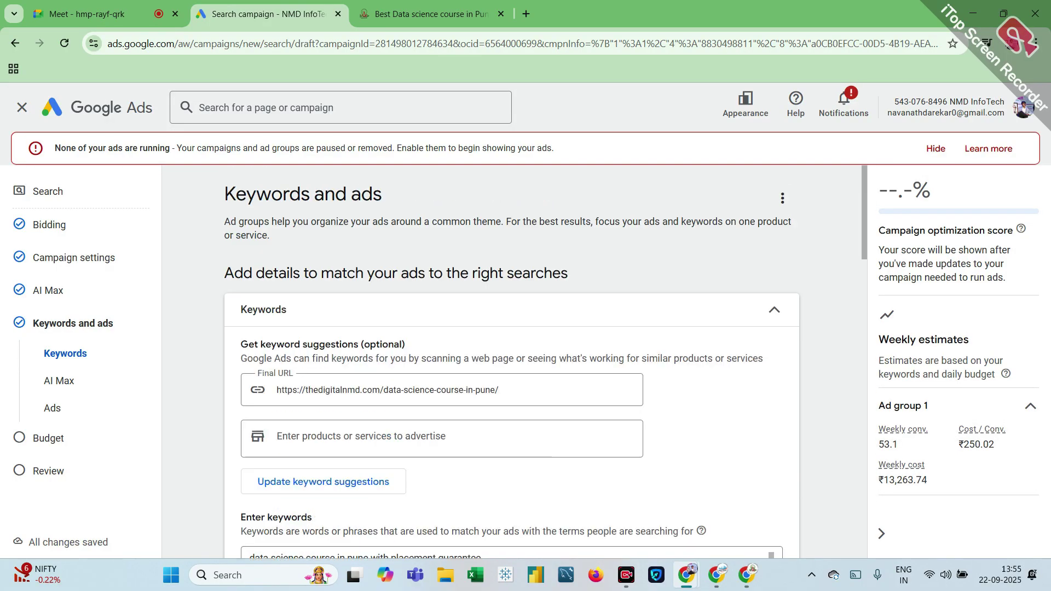
scroll(766, 399, down, 5)
scroll(366, 345, down, 1)
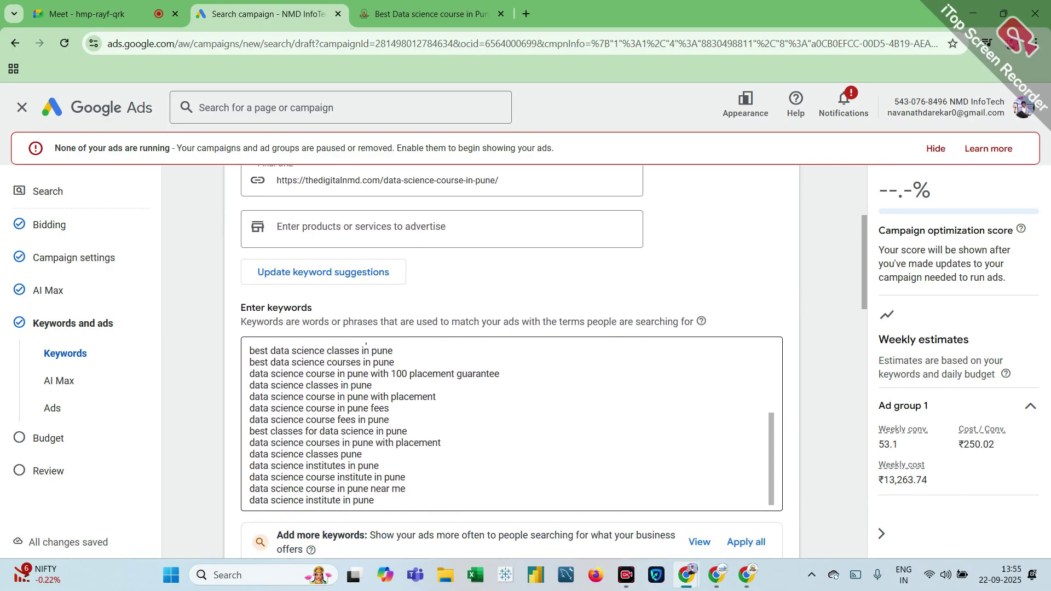
scroll(365, 345, up, 7)
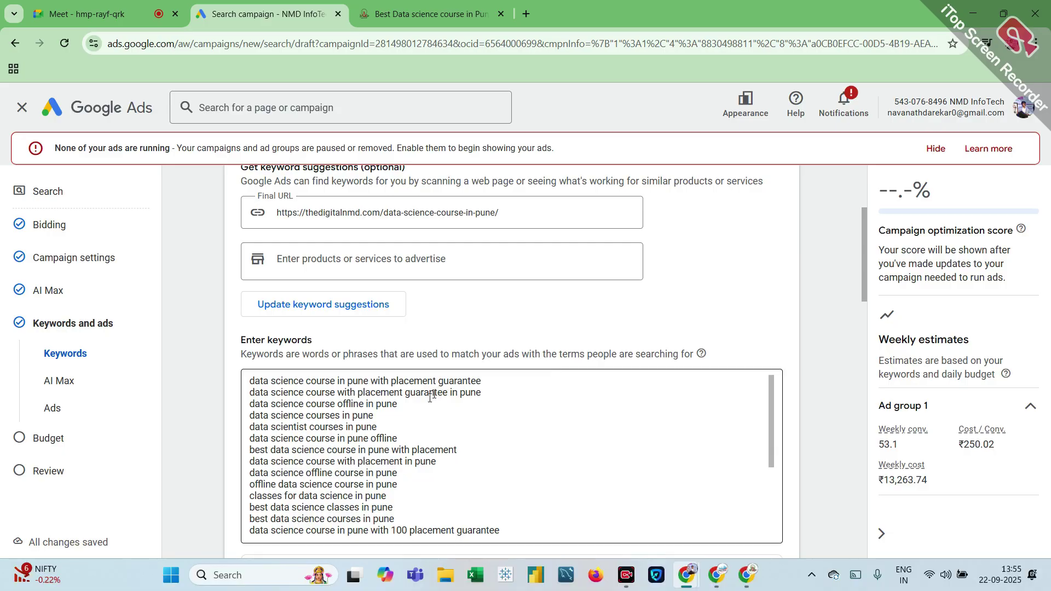
scroll(504, 455, down, 5)
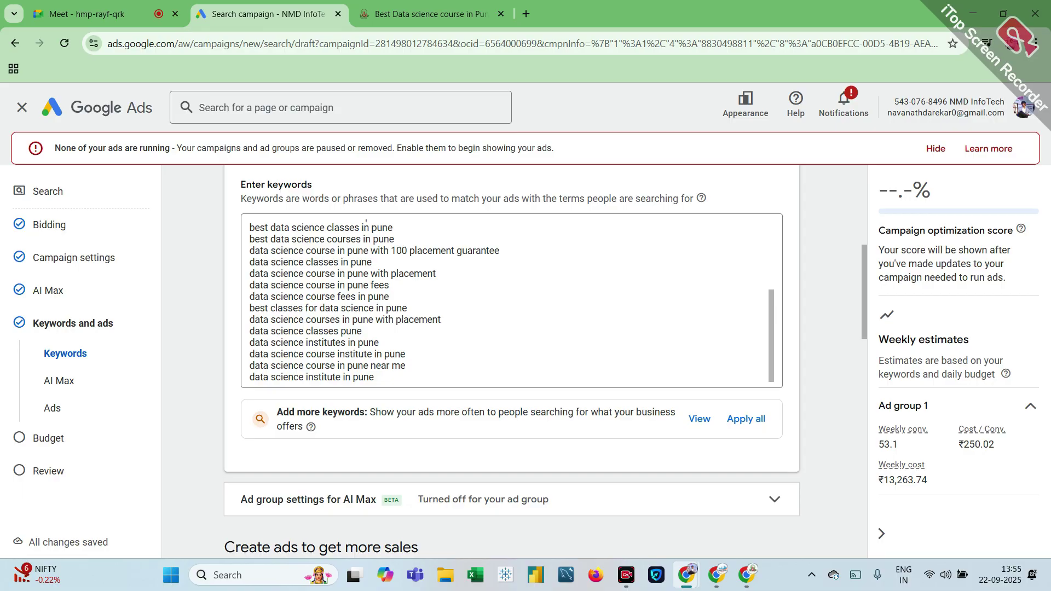
scroll(366, 220, down, 2)
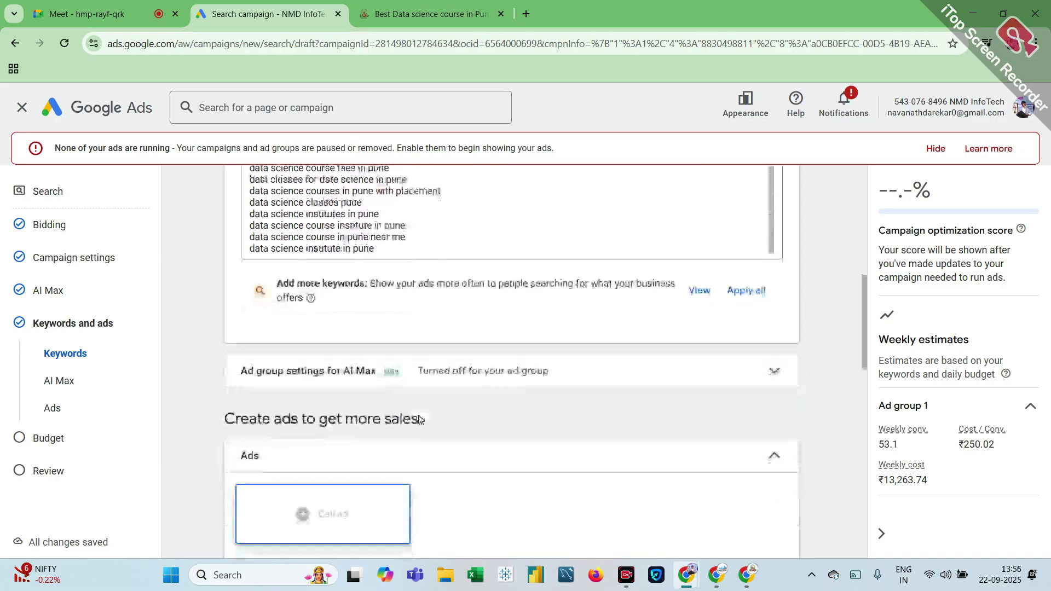
scroll(419, 419, up, 3)
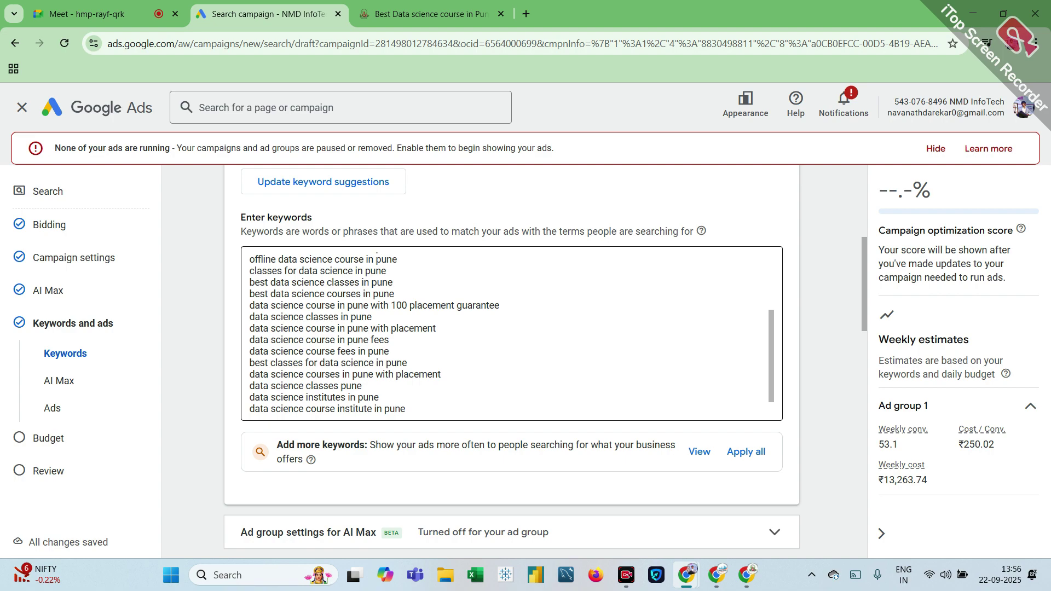
Step: Search Google for 'google ads' in a new tab to see the account summary
click(739, 579)
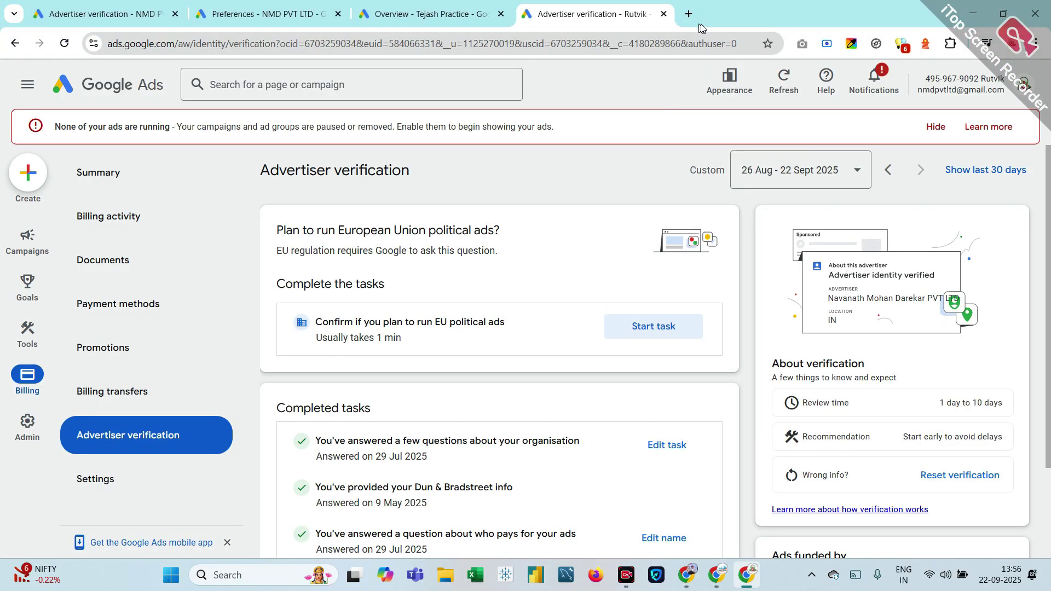
click(689, 14)
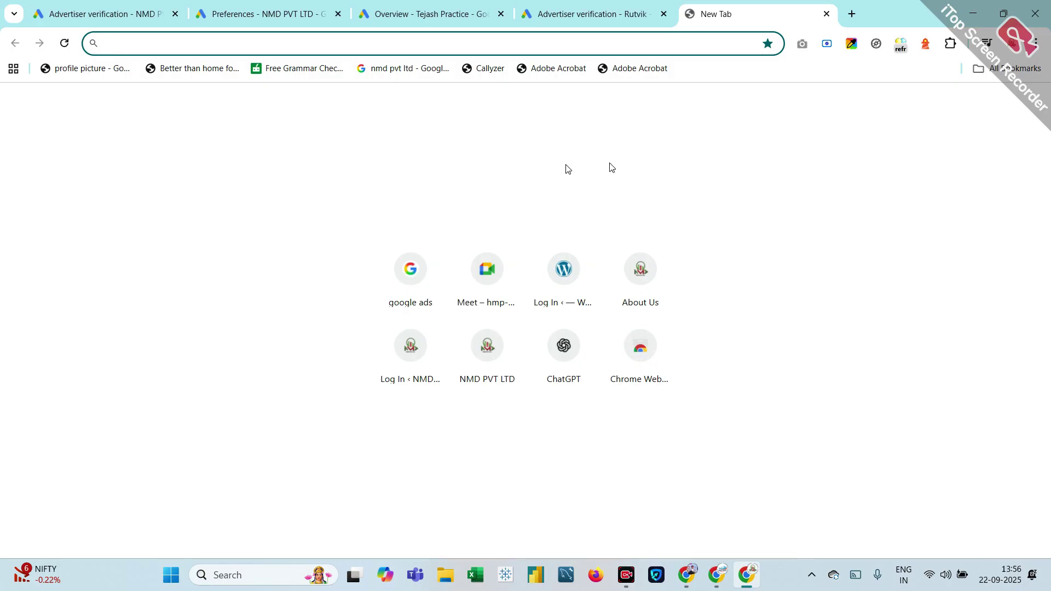
click(414, 308)
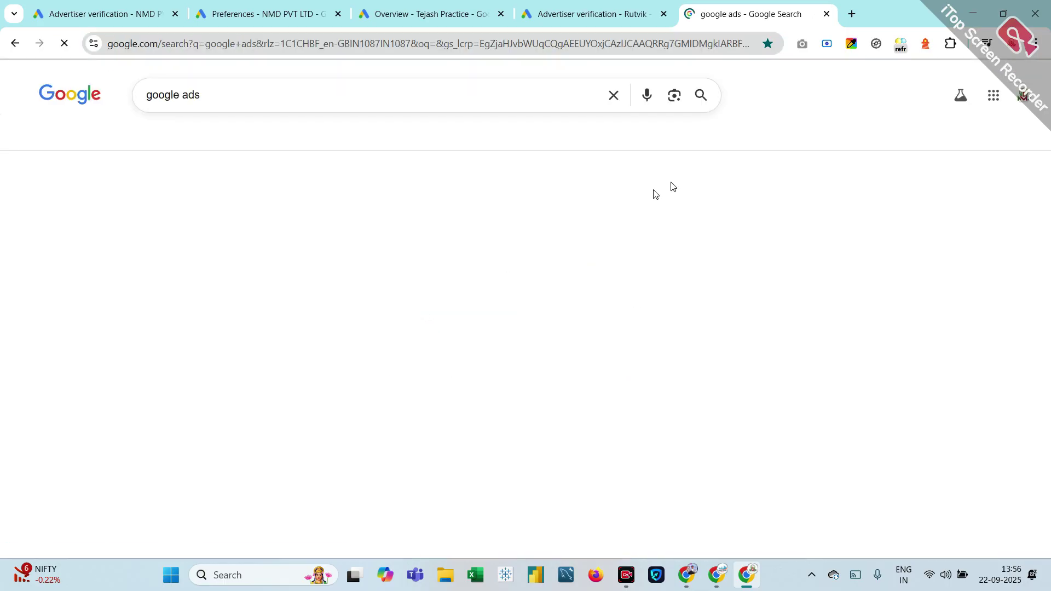
scroll(853, 335, down, 6)
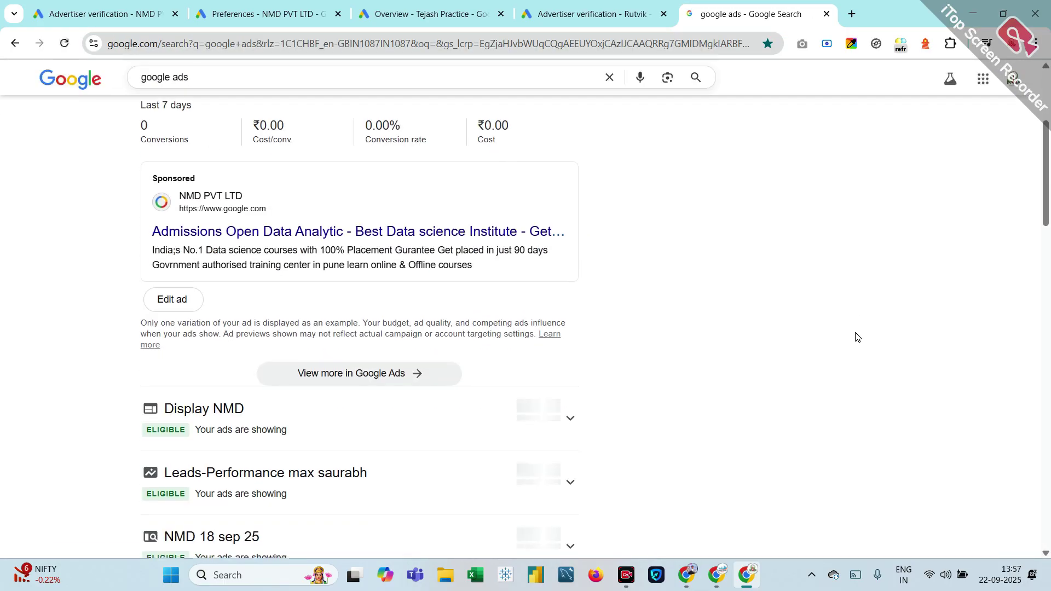
scroll(856, 335, down, 2)
scroll(856, 336, up, 9)
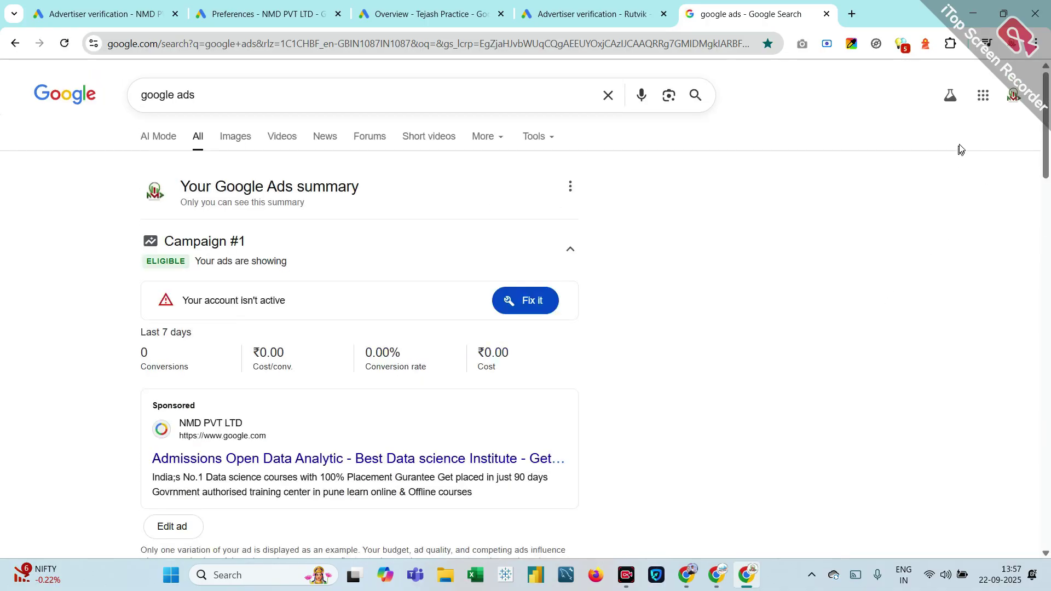
Step: Open Google Docs from the Google apps grid
click(984, 94)
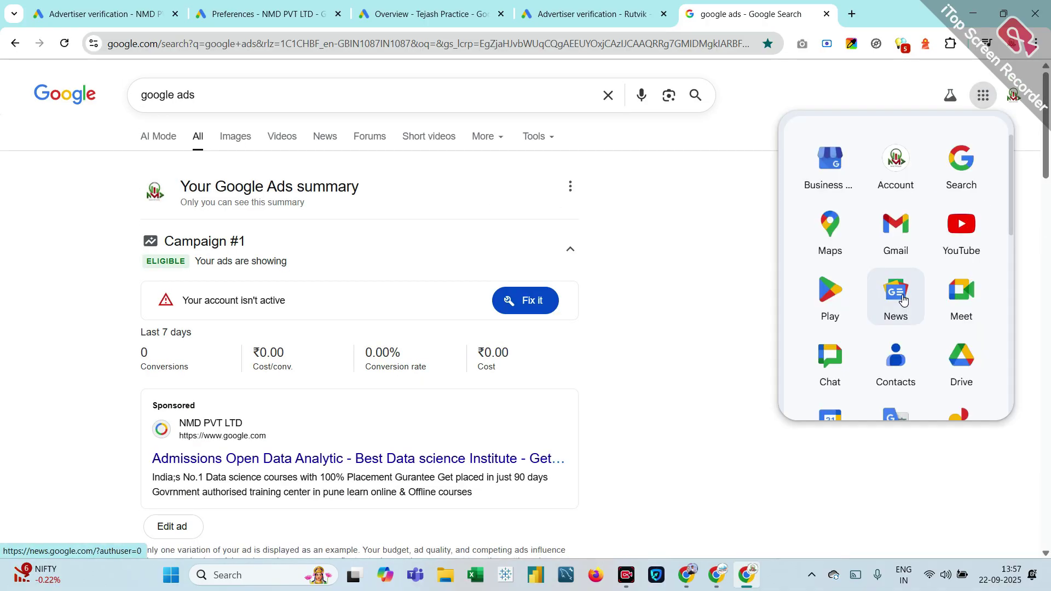
scroll(902, 296, down, 2)
scroll(902, 299, down, 1)
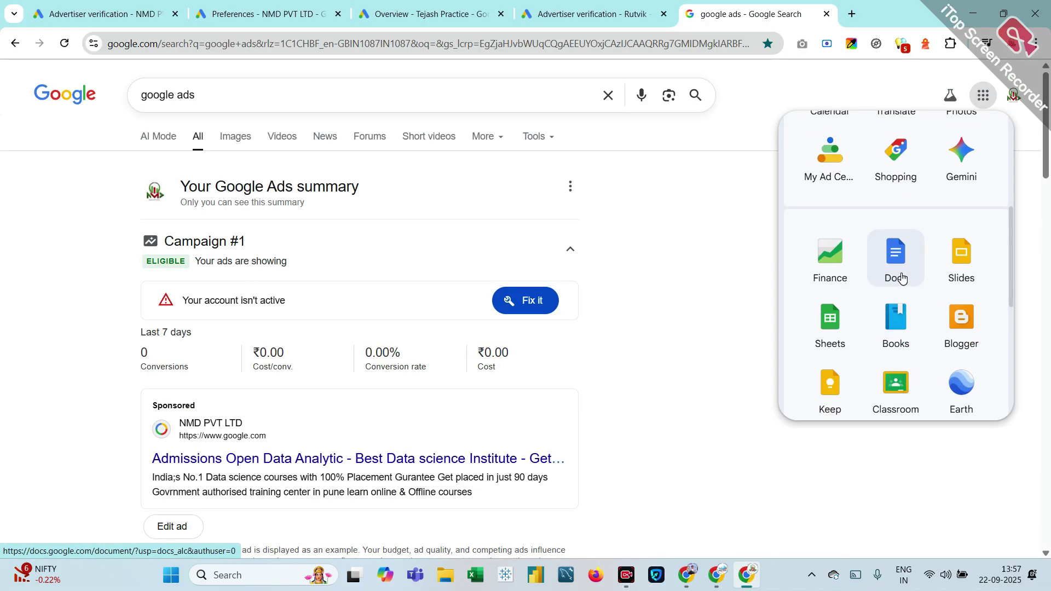
click(901, 277)
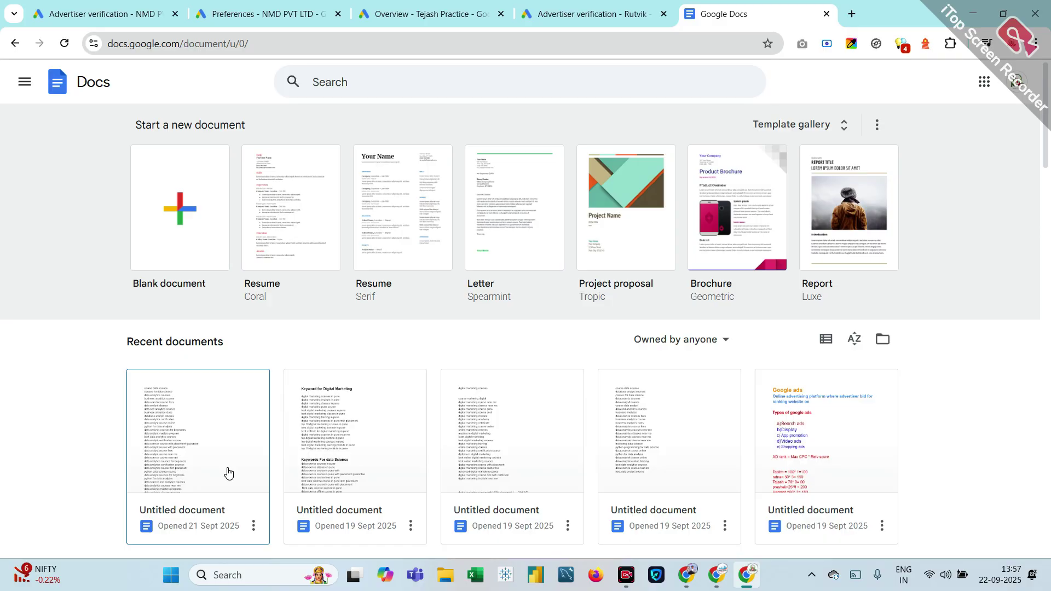
scroll(229, 473, down, 2)
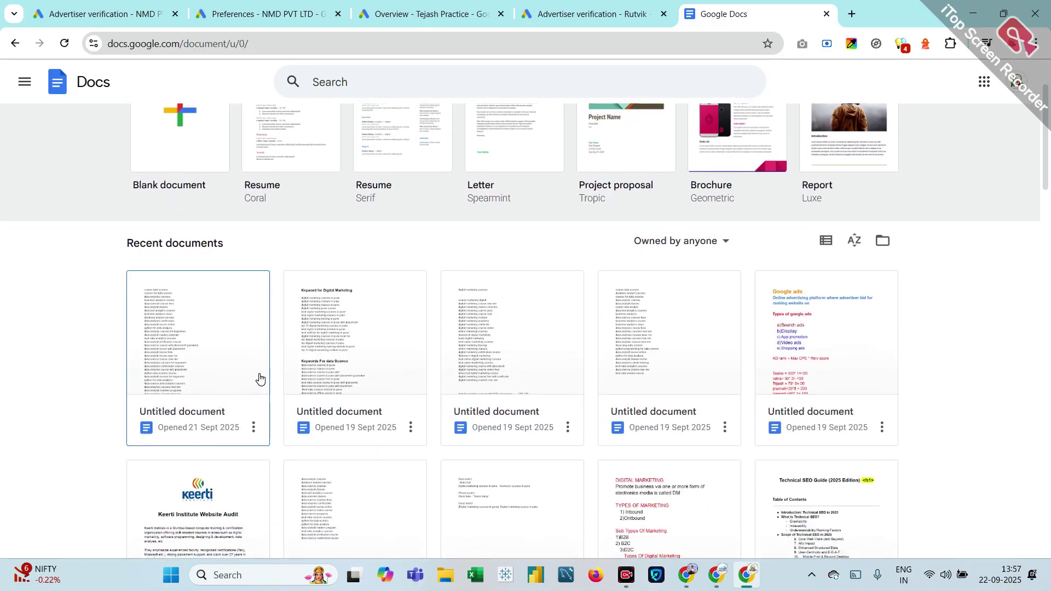
click(207, 385)
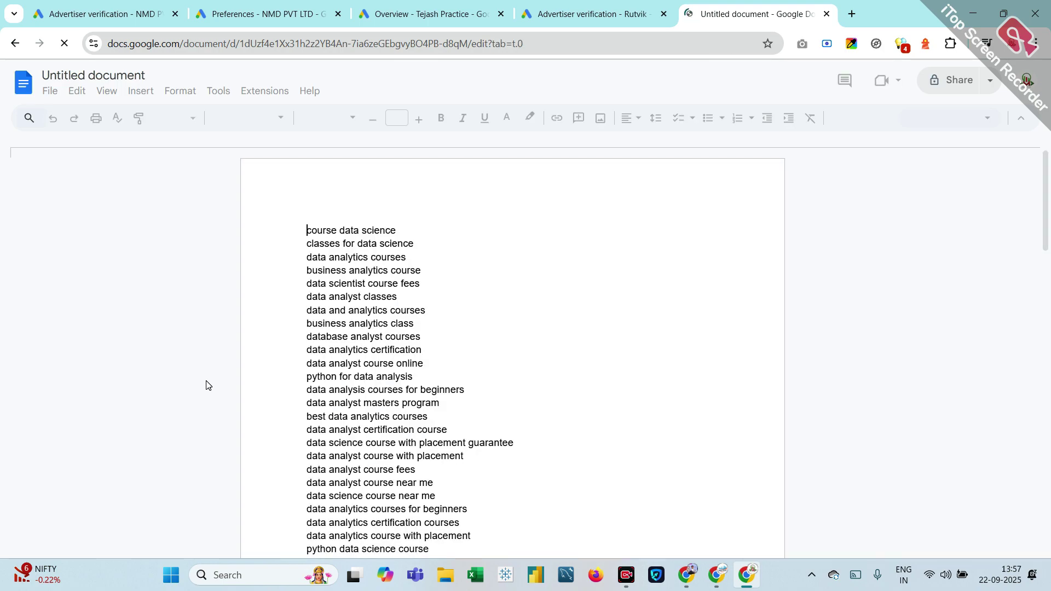
scroll(206, 386, down, 10)
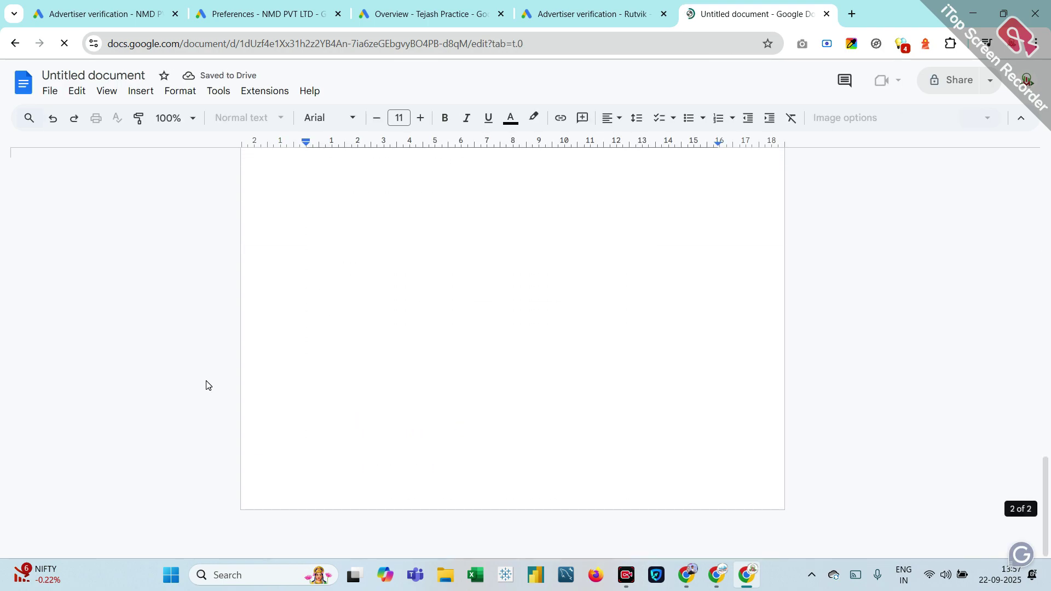
scroll(207, 386, up, 3)
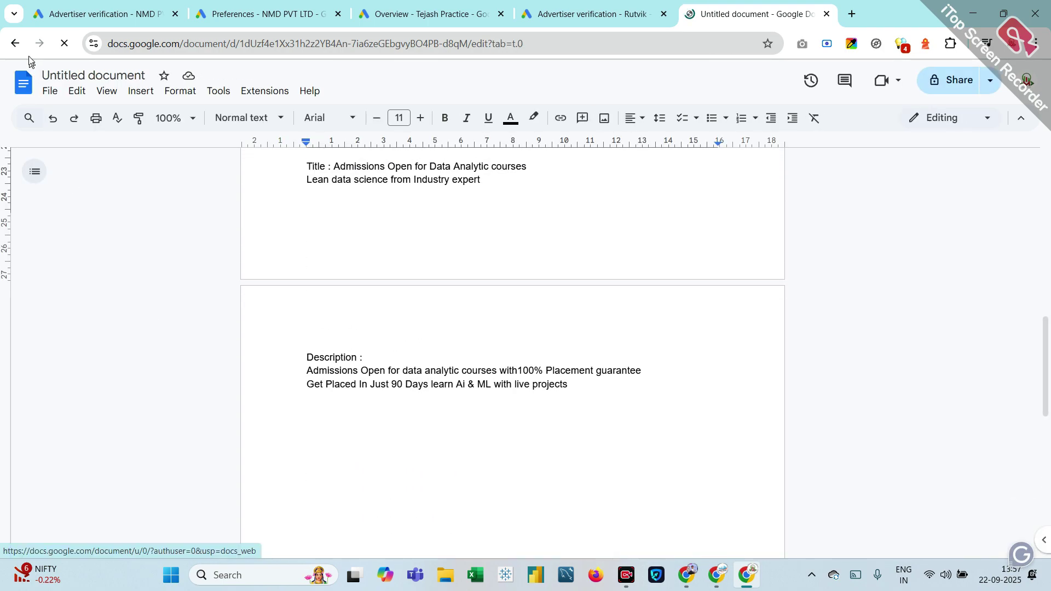
click(15, 47)
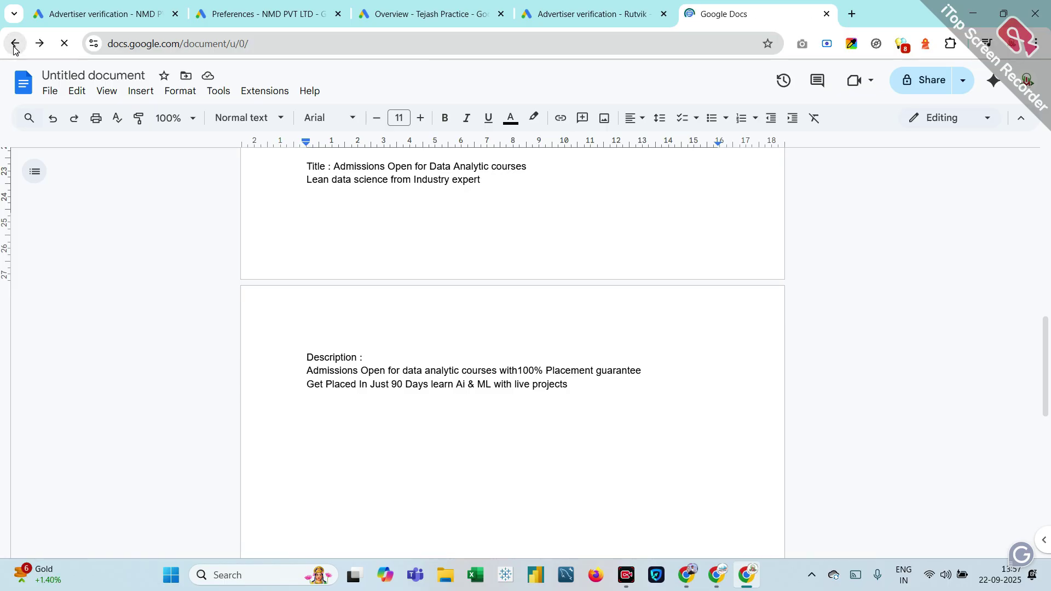
scroll(432, 345, down, 1)
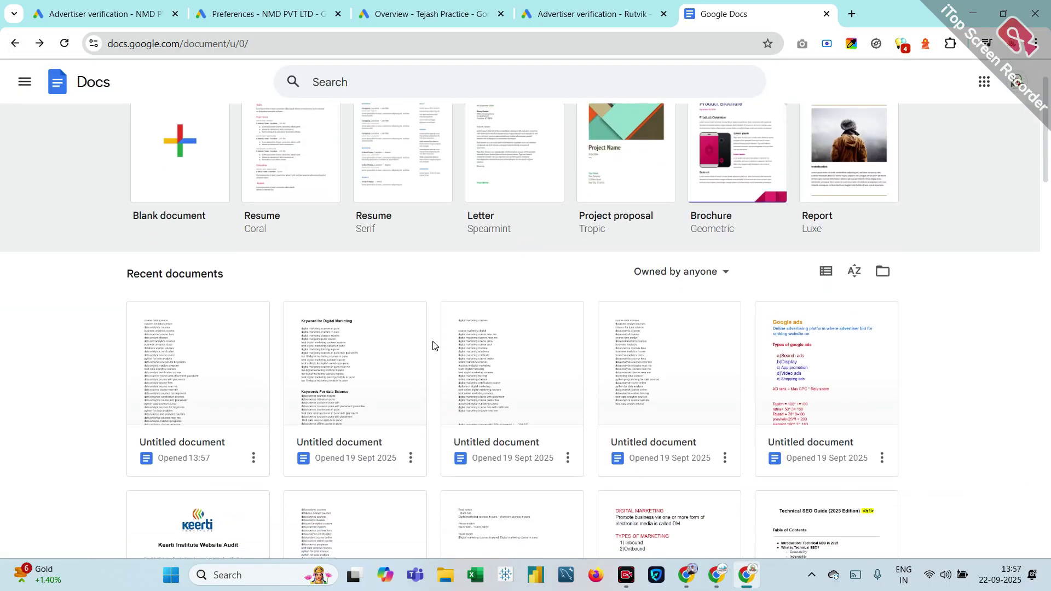
Step: Open the Google ads notes document and scroll to the Keyword match types section
click(825, 370)
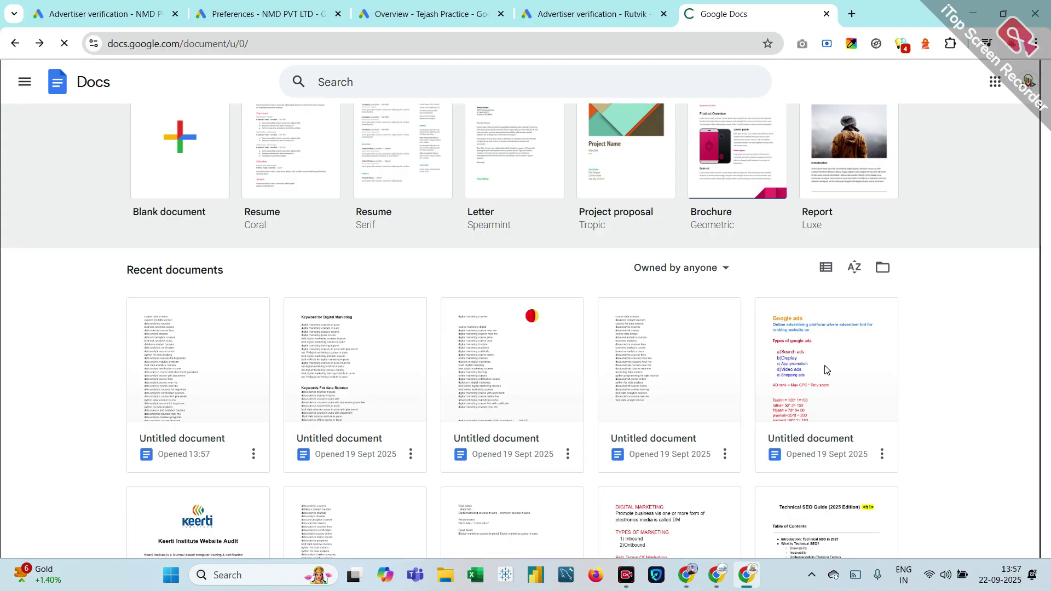
scroll(457, 481, down, 1)
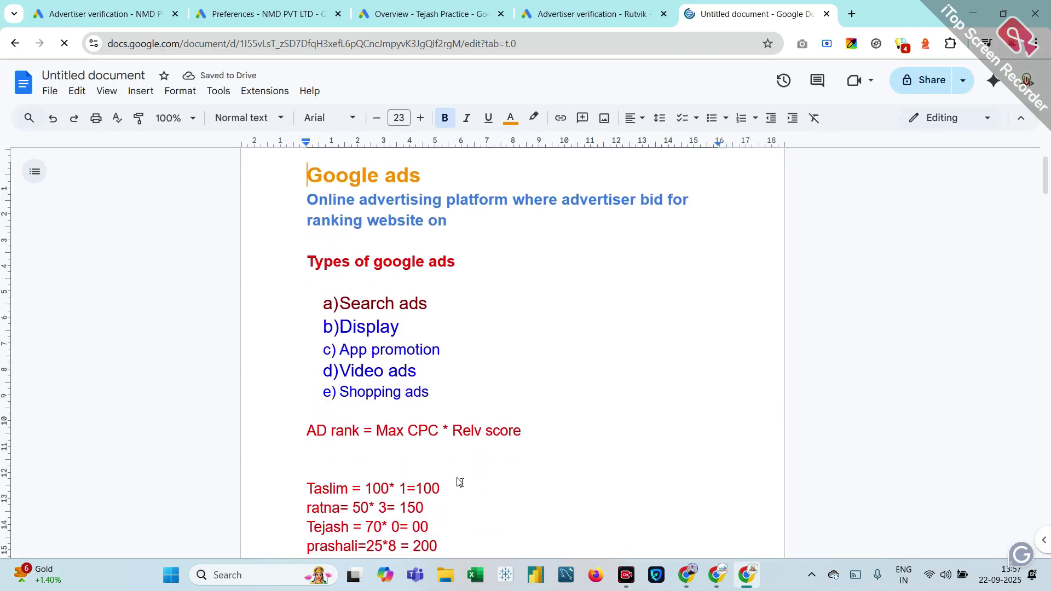
scroll(459, 481, down, 4)
scroll(459, 481, down, 15)
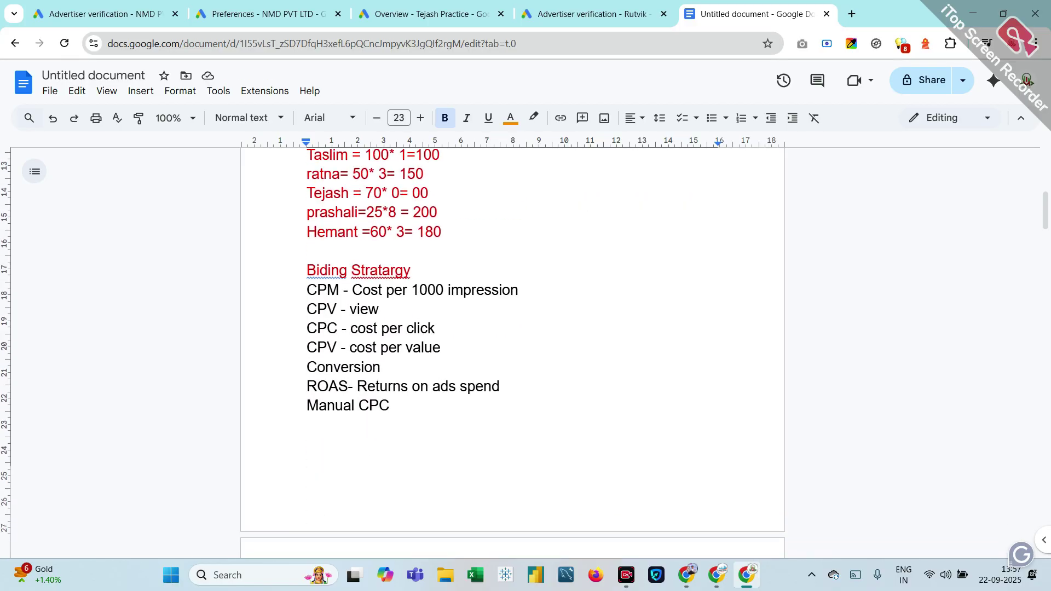
scroll(512, 350, down, 10)
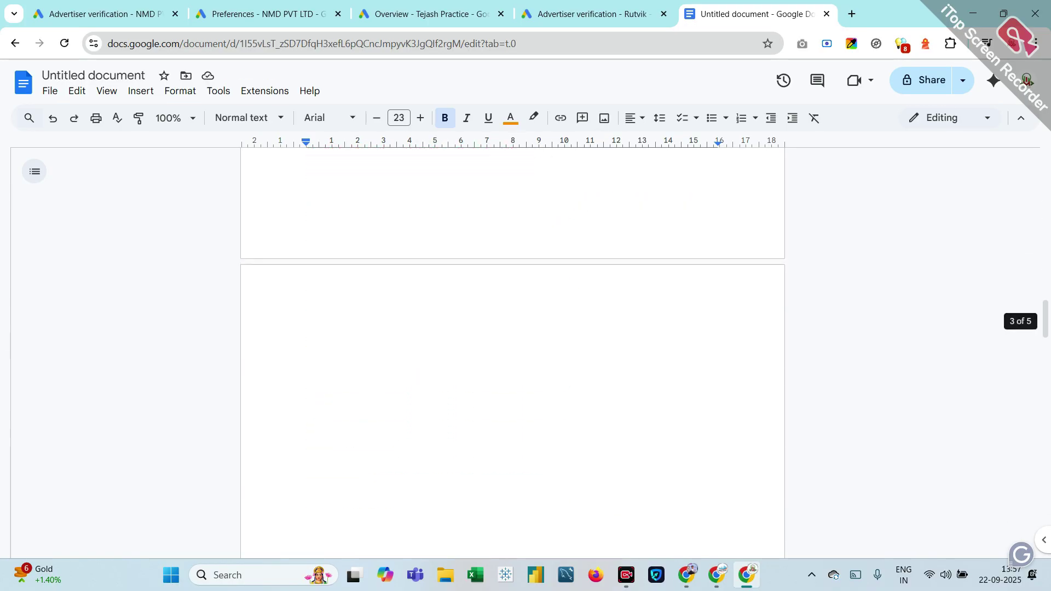
scroll(512, 350, down, 18)
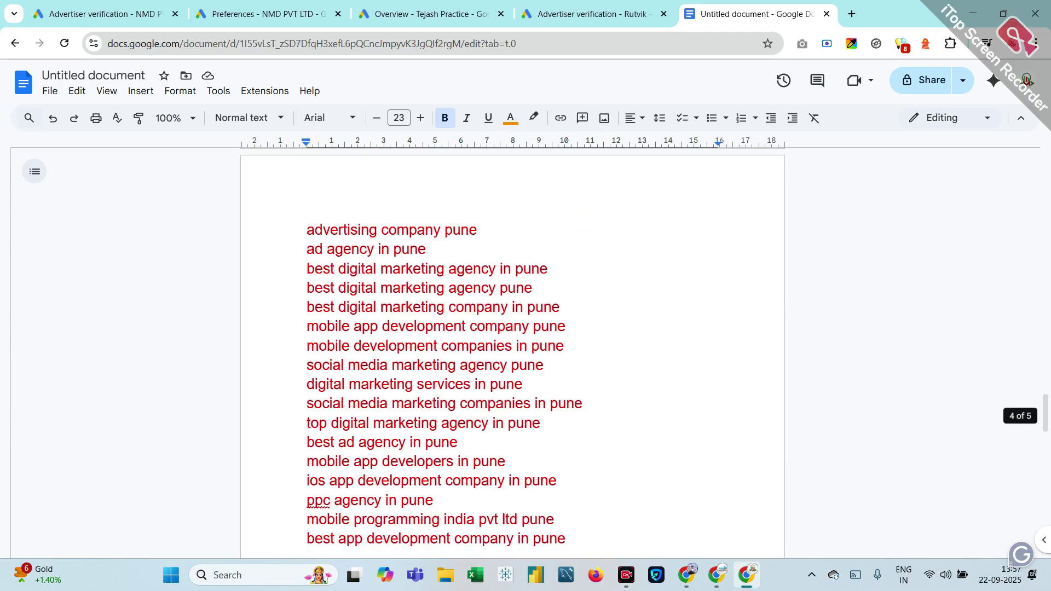
scroll(512, 350, up, 3)
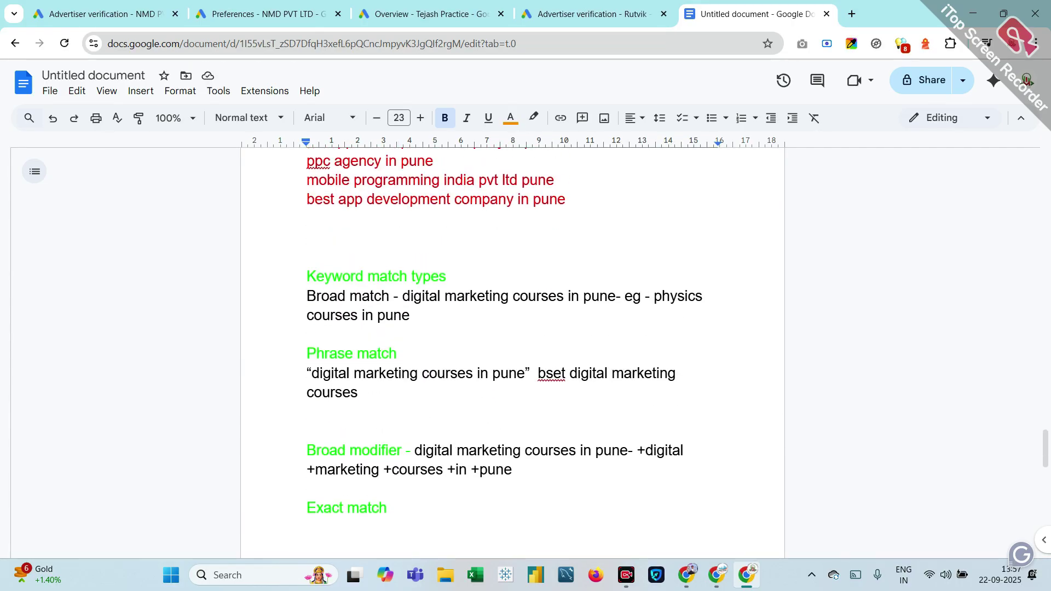
Step: Highlight the broad, quoted phrase and bracketed exact match examples in turn
drag(402, 296, 616, 296)
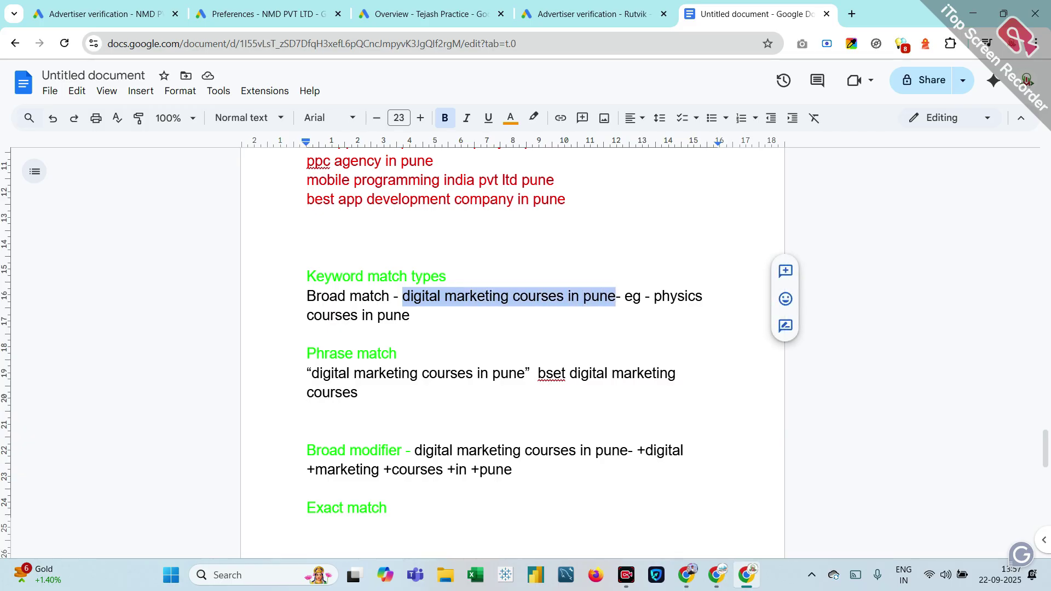
click(616, 296)
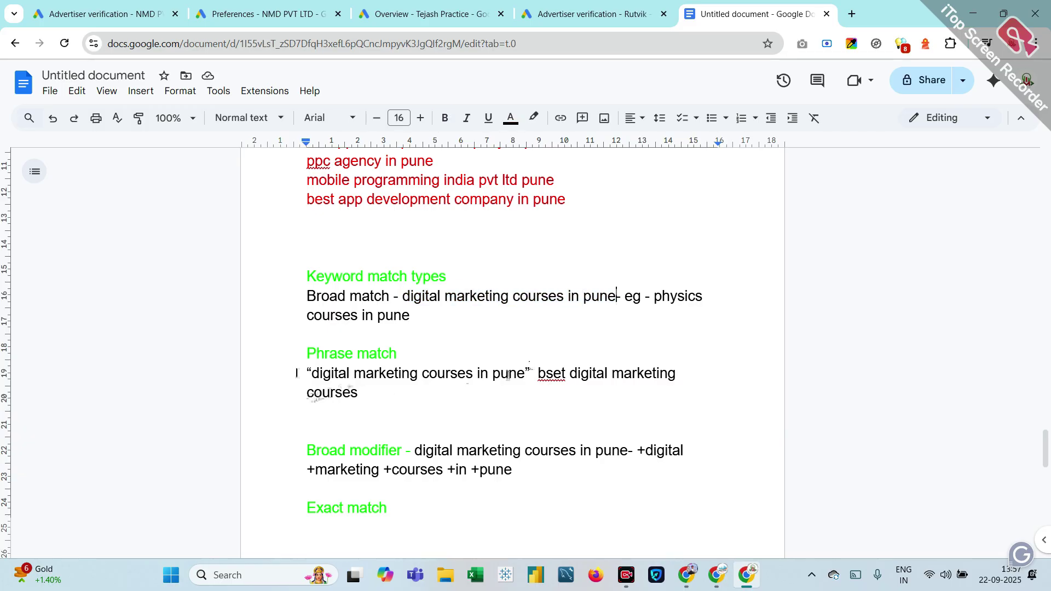
click(310, 373)
drag(538, 373, 307, 374)
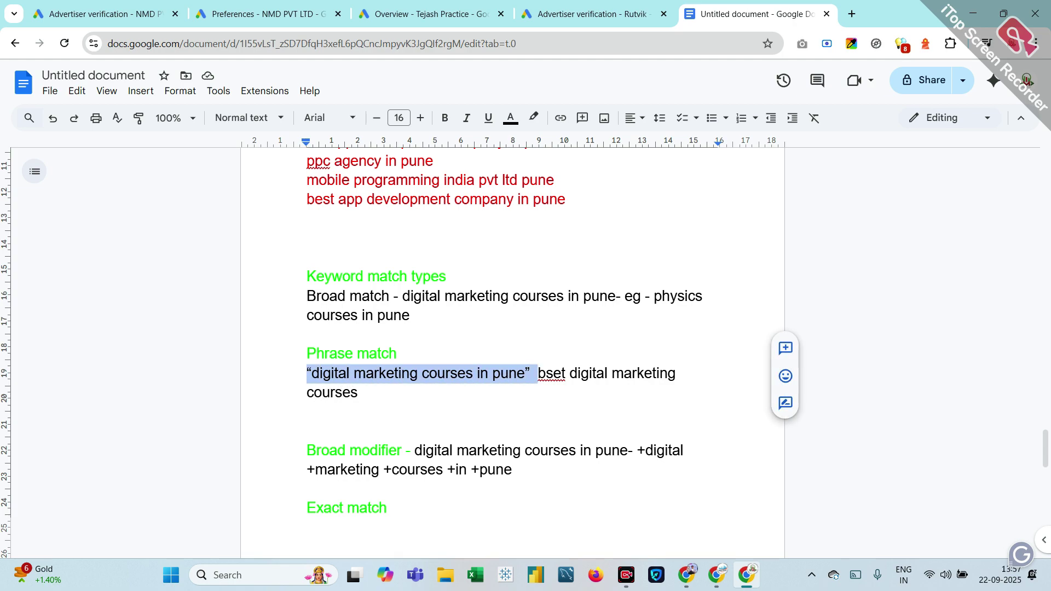
scroll(416, 371, down, 2)
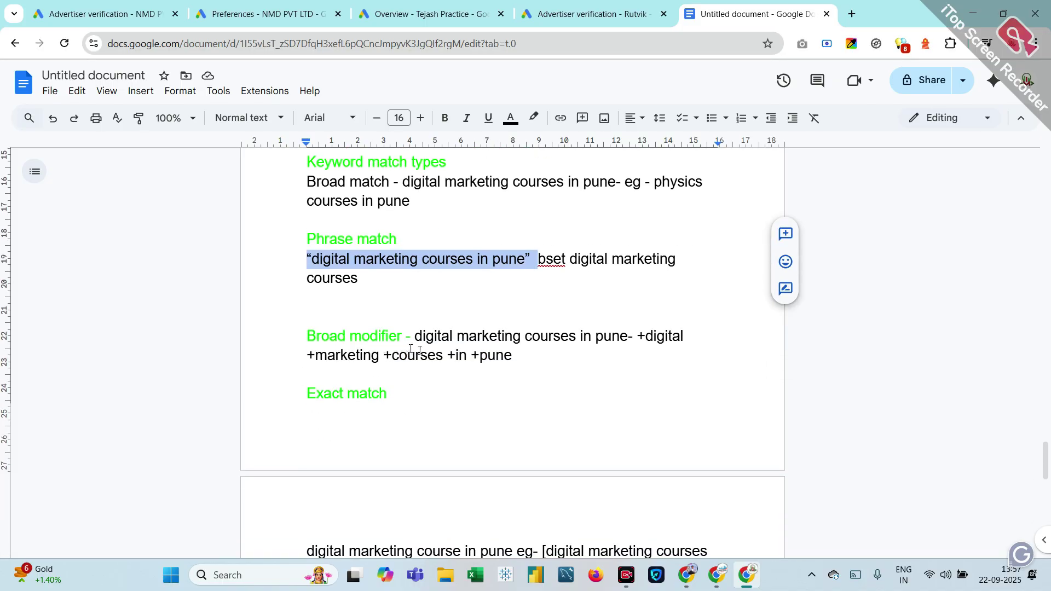
click(416, 392)
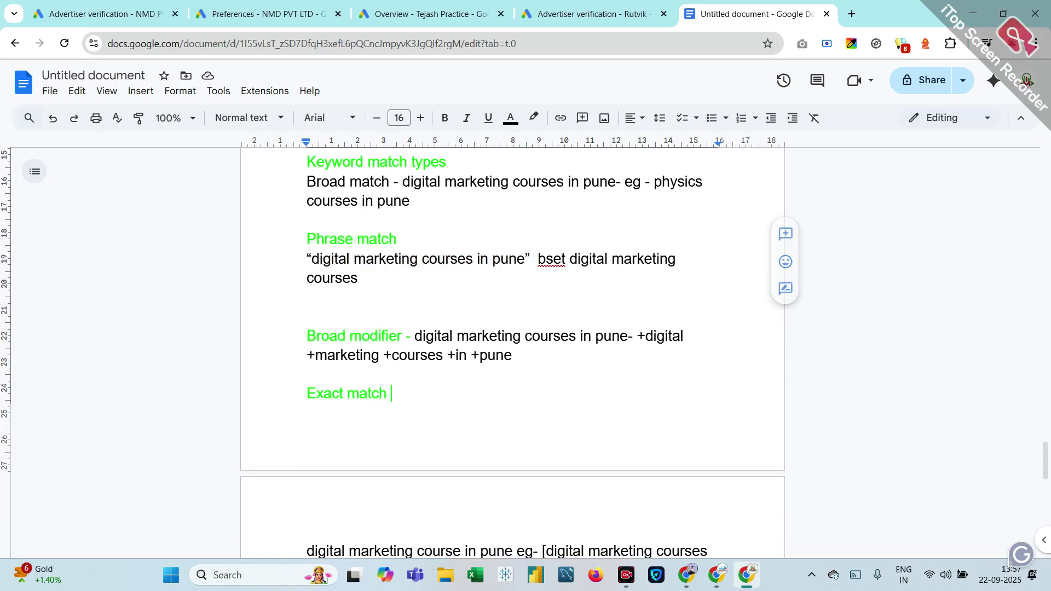
scroll(416, 393, down, 2)
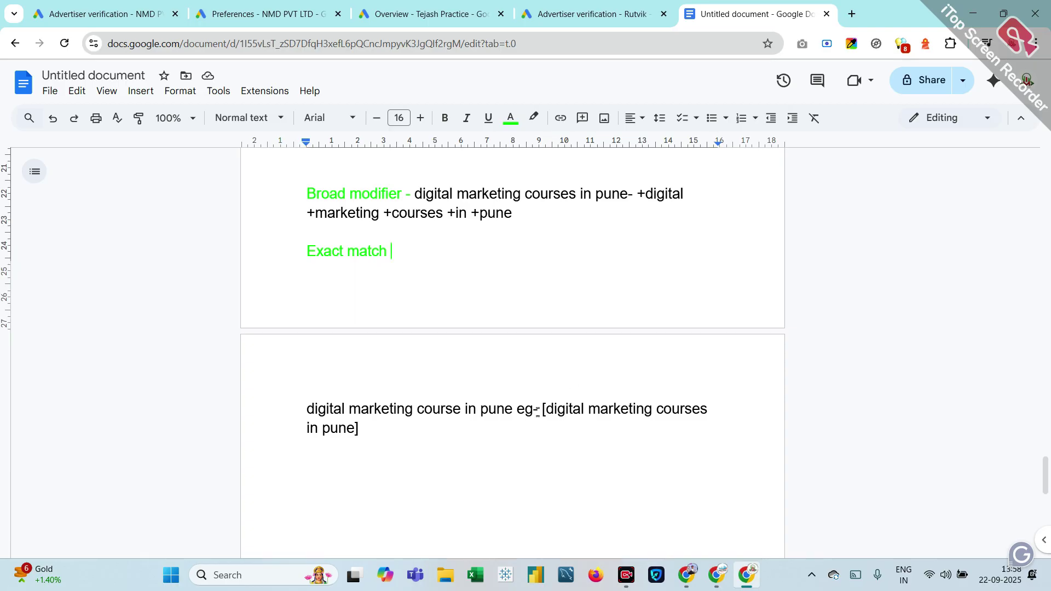
drag(539, 409, 366, 430)
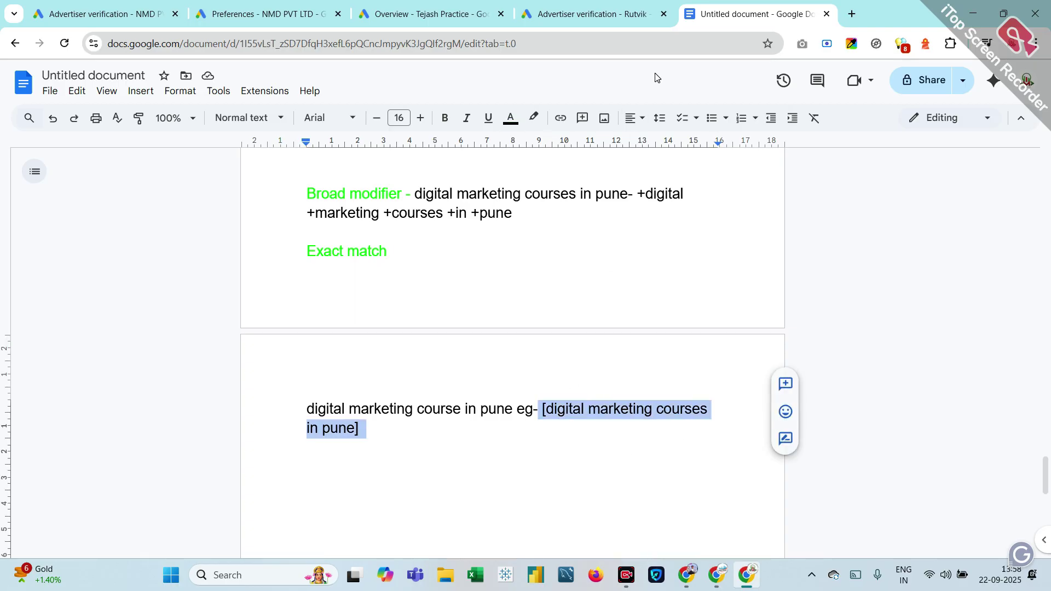
Step: Bring back the Search campaign window showing the Pune data science keyword list
click(606, 14)
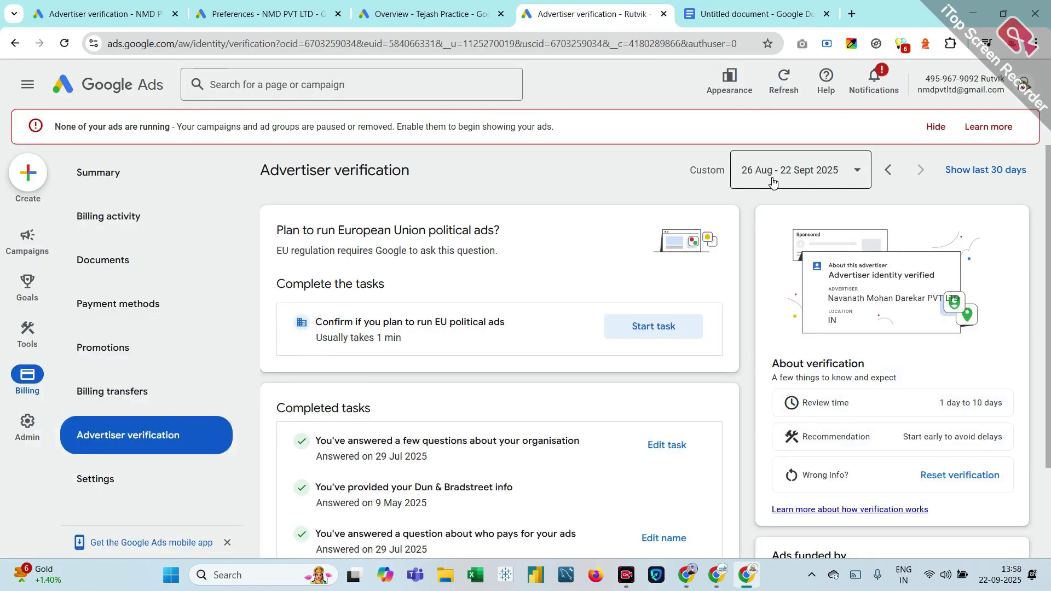
mouse_move(687, 571)
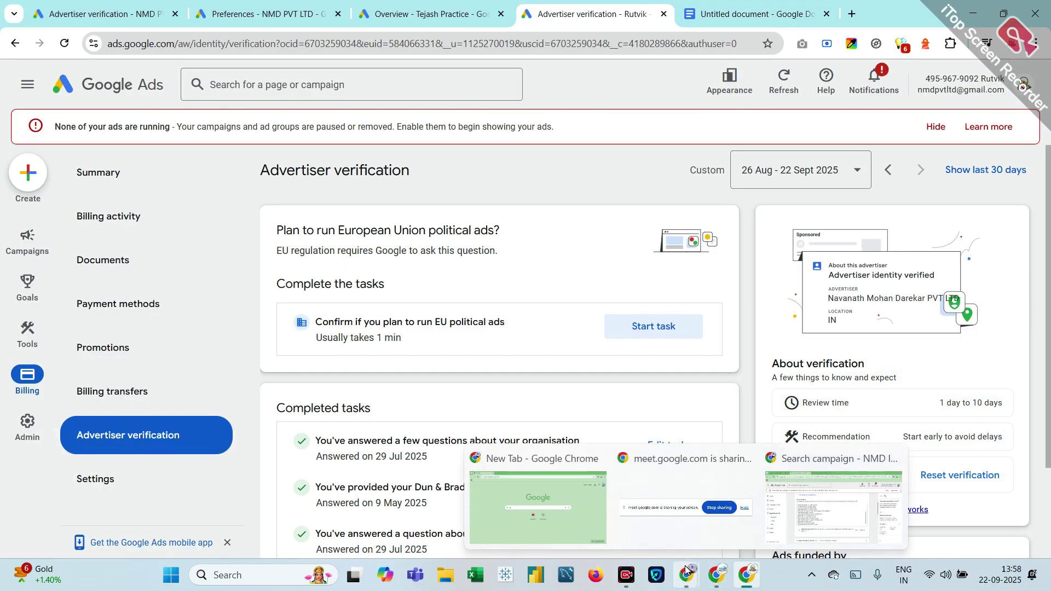
click(808, 517)
click(808, 517)
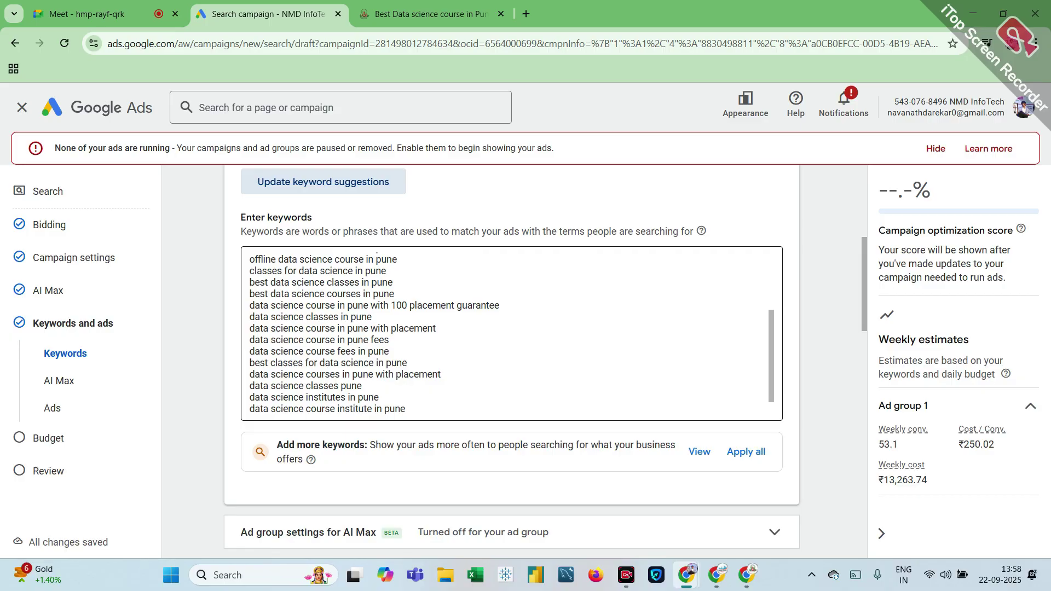
scroll(585, 333, up, 1)
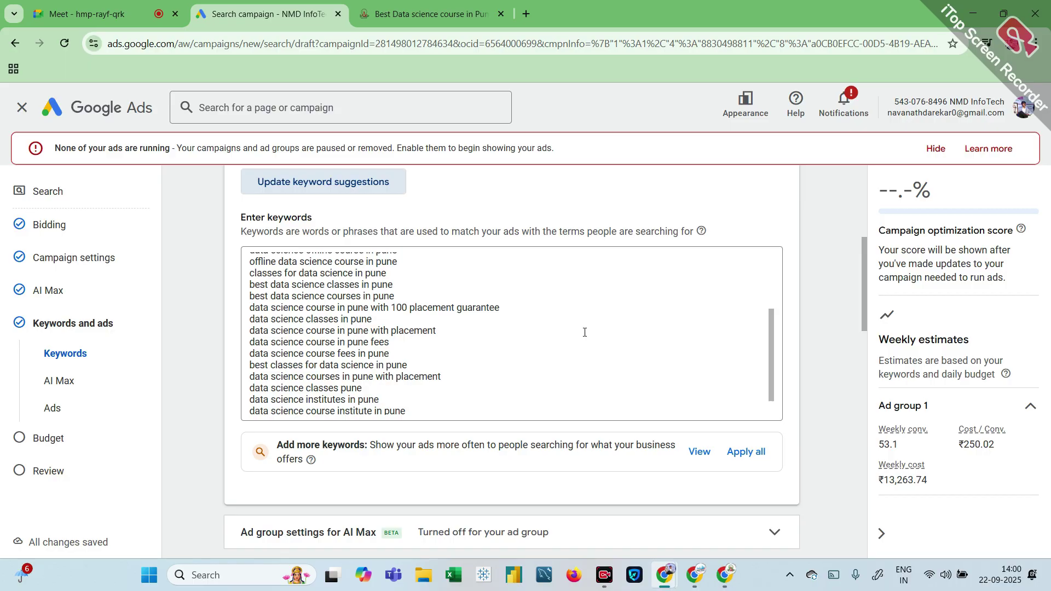
Step: Paste the thedigitalnmd.com Pune data science course page address into the call ad's Final URL
scroll(584, 332, down, 5)
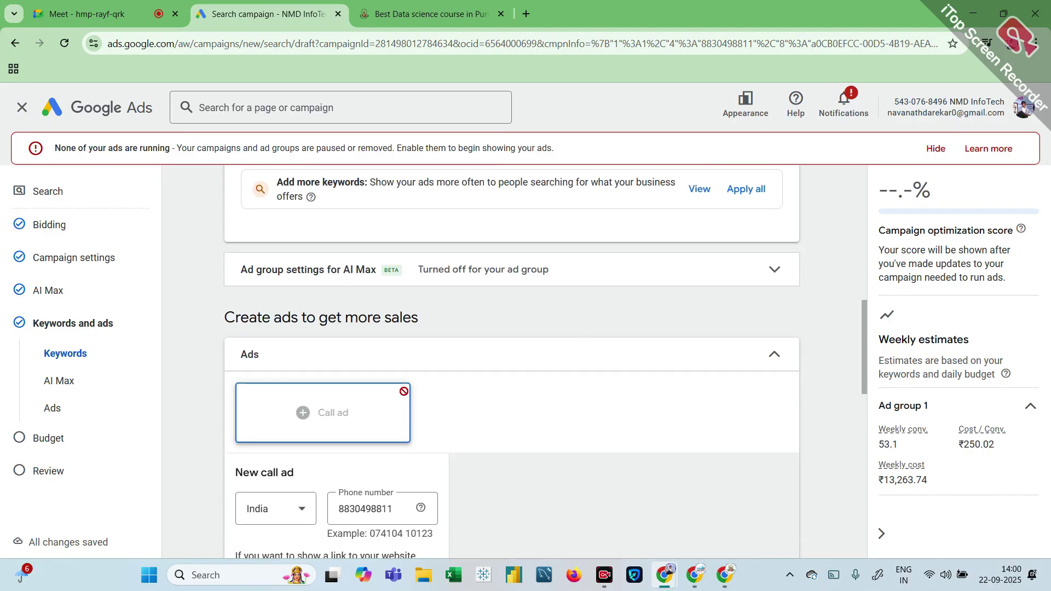
scroll(399, 389, down, 2)
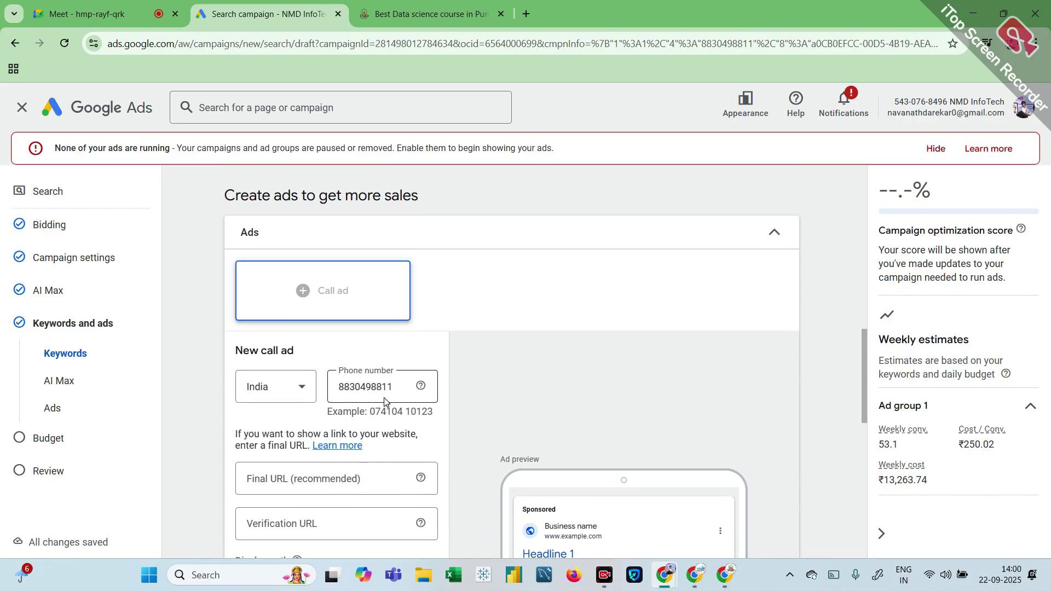
scroll(399, 389, down, 2)
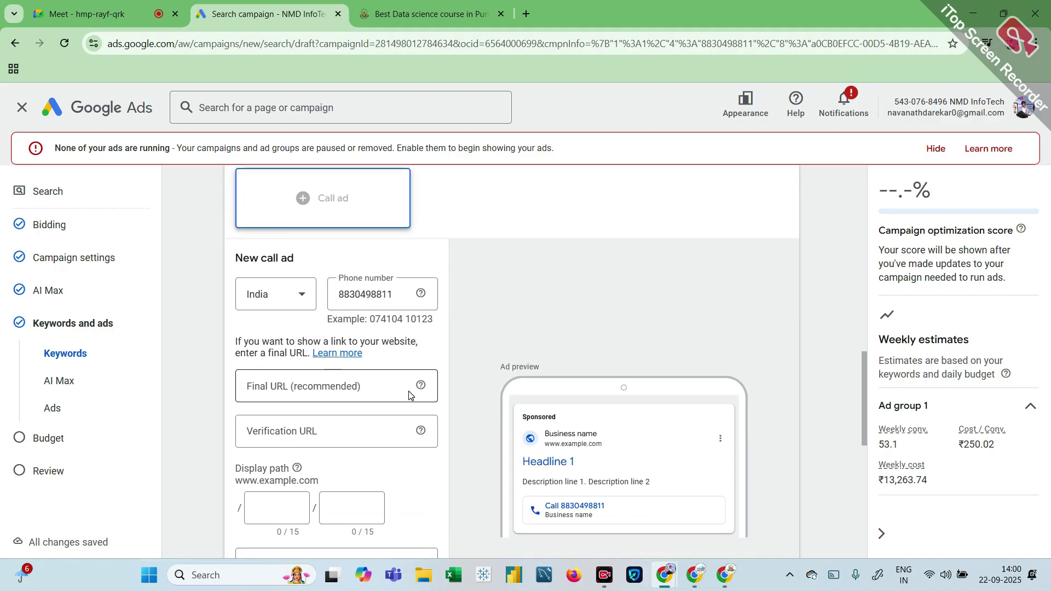
click(291, 372)
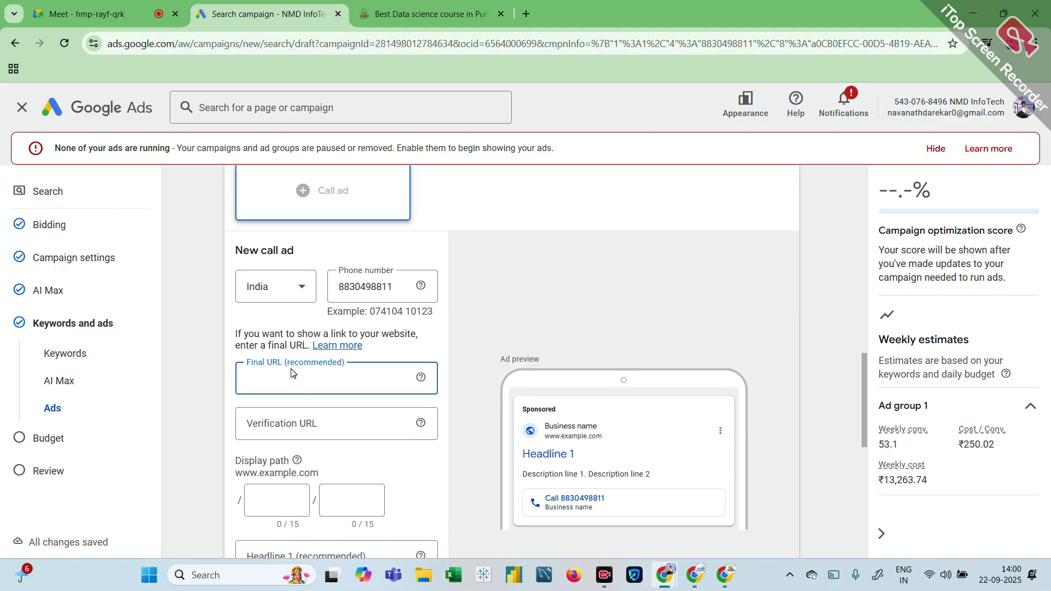
scroll(294, 372, down, 1)
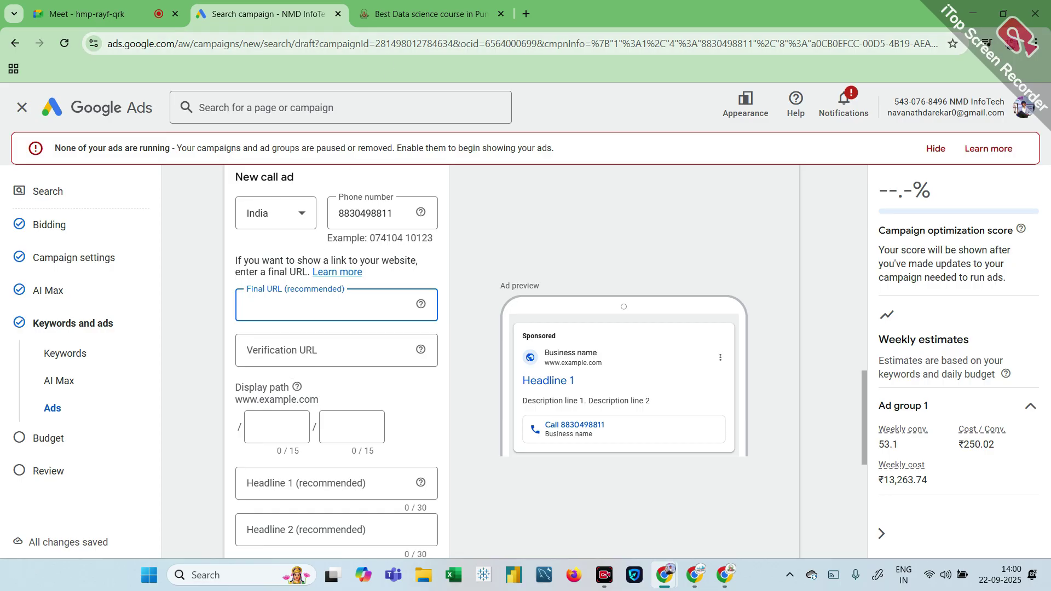
click(419, 13)
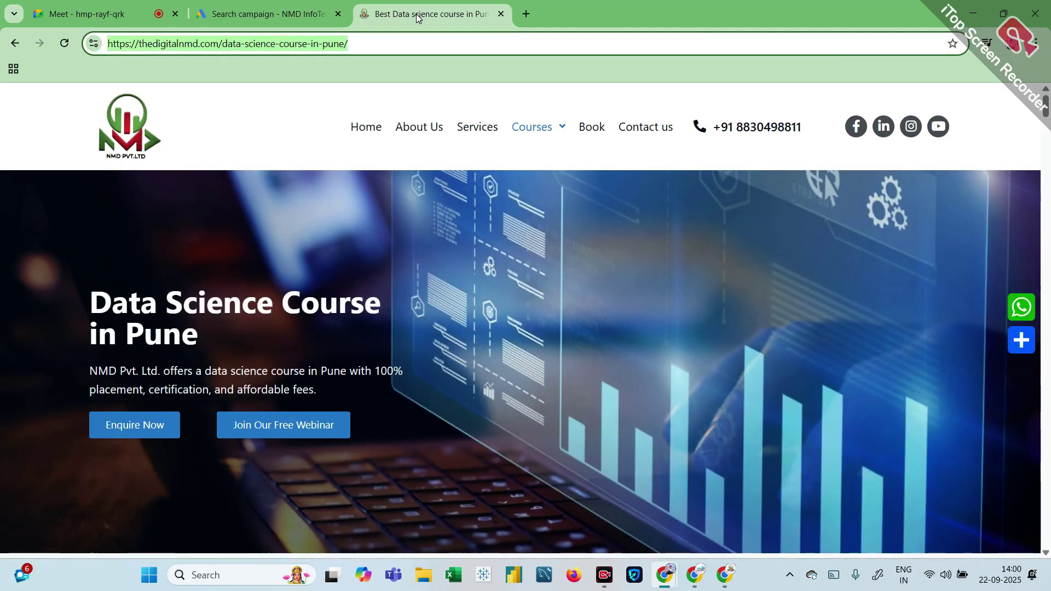
drag(268, 13, 317, 124)
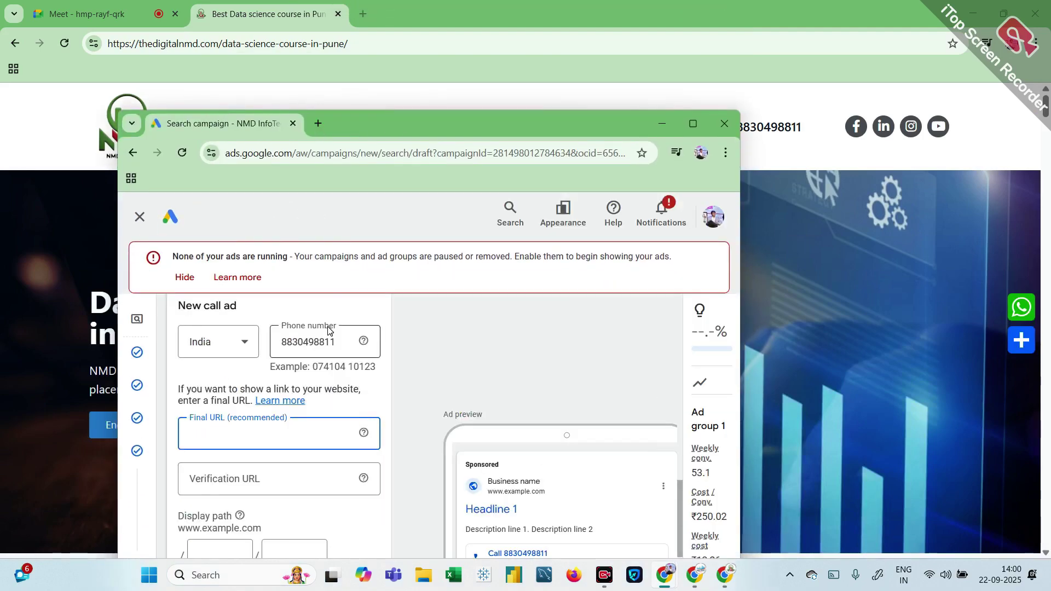
text(https://thedigitalnmd.com/data-science-course-in-pune/)
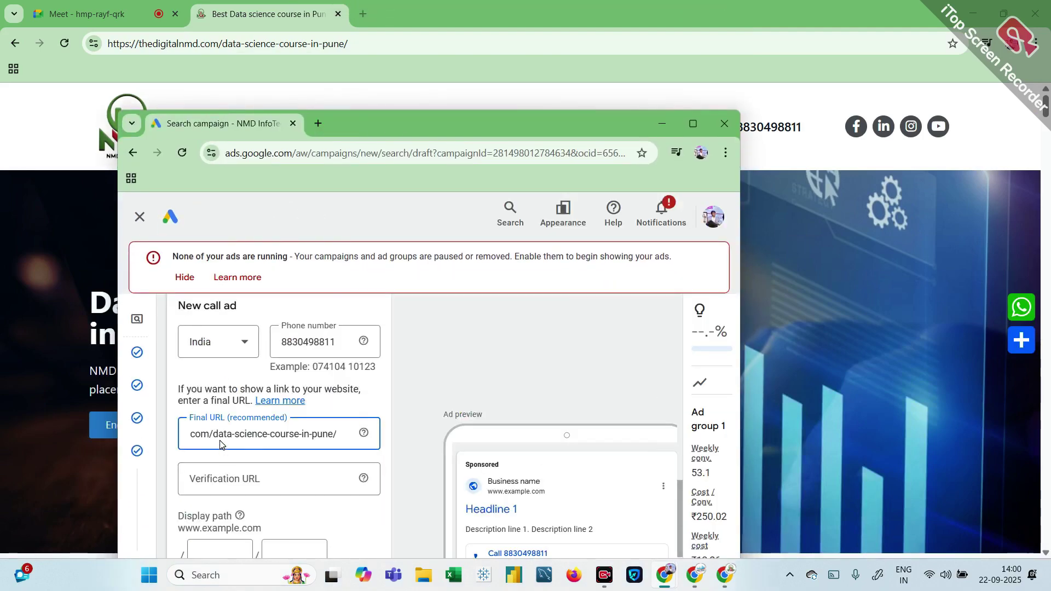
scroll(253, 499, down, 3)
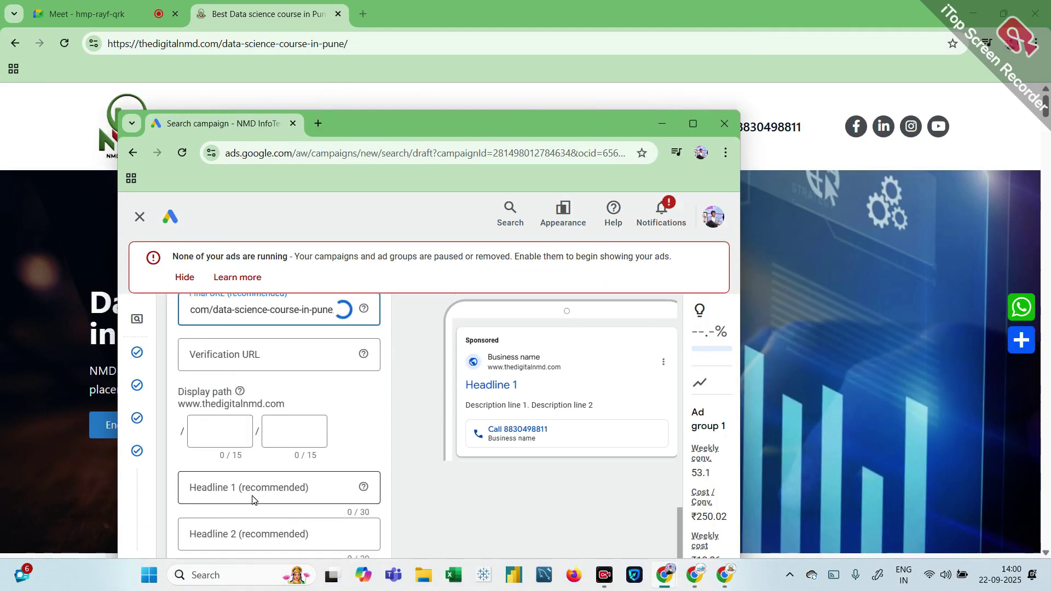
click(208, 436)
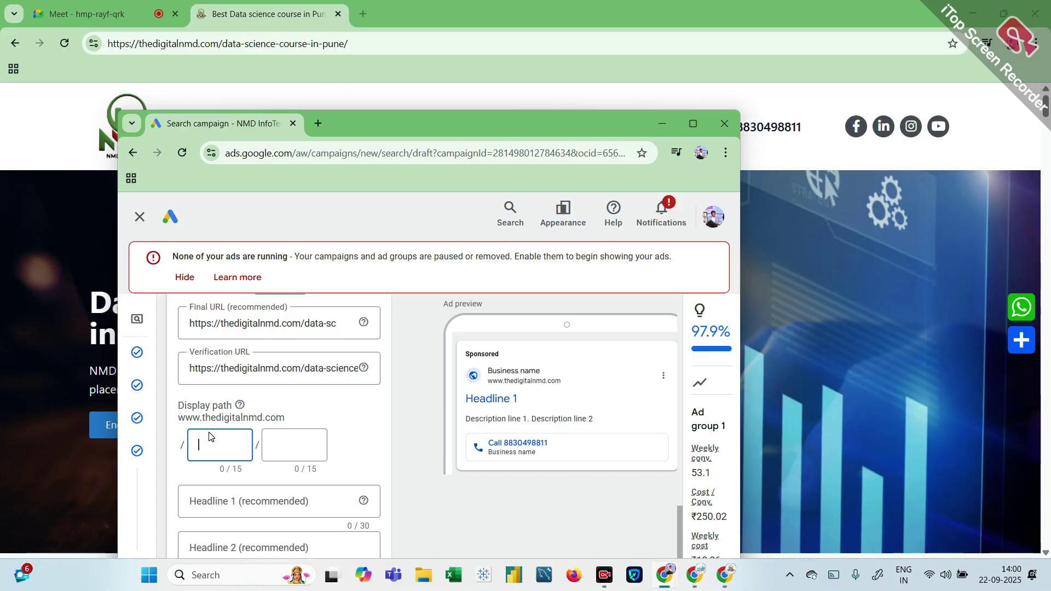
Step: Set the ad's display path to 'data science' / 'courses'
text(data science)
click(294, 445)
text(co)
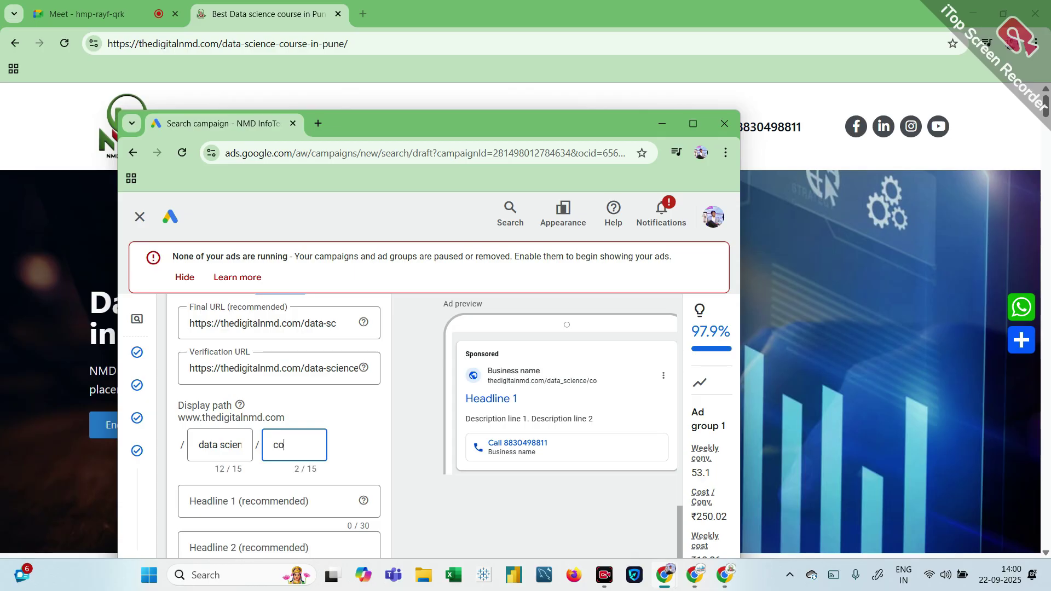
text(urses)
Step: Dismiss the ads-not-running warning and enter Headline 1 'Data science courses pune'
scroll(291, 447, down, 2)
click(262, 407)
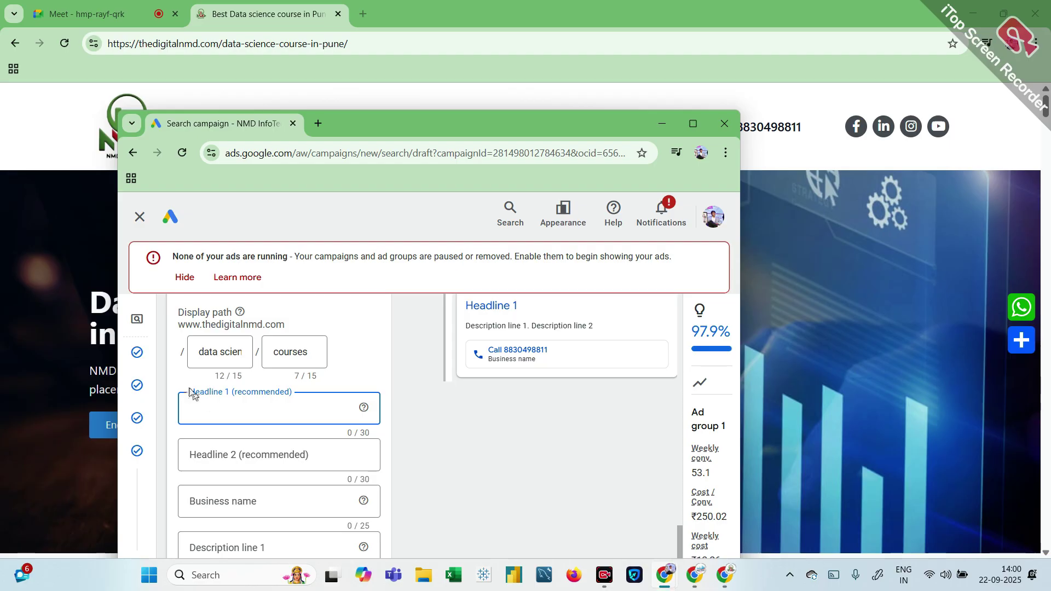
mouse_move(145, 320)
click(184, 277)
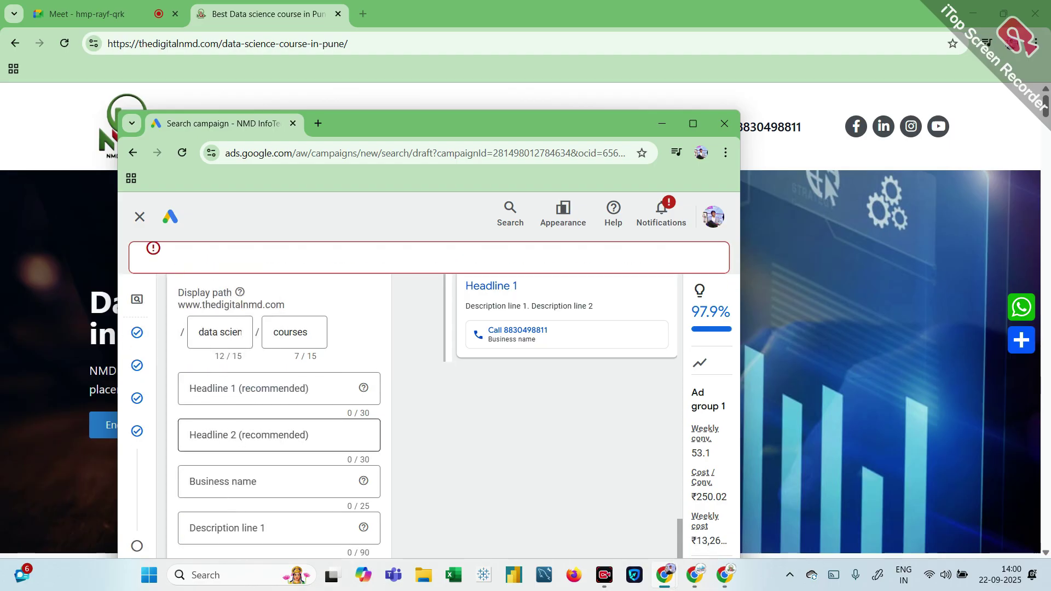
click(213, 383)
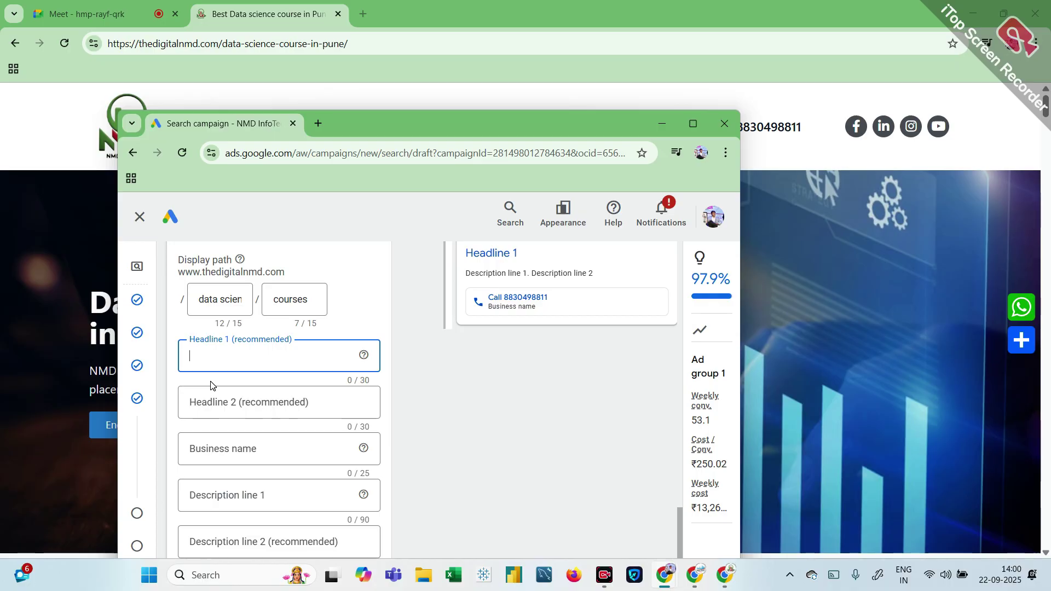
text(Data science)
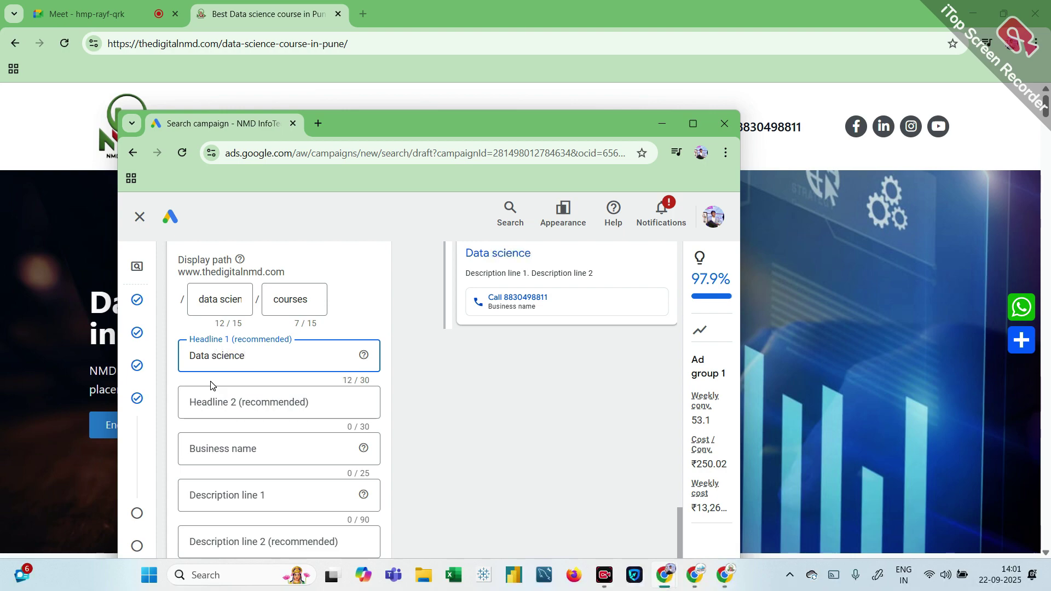
text( courses piu)
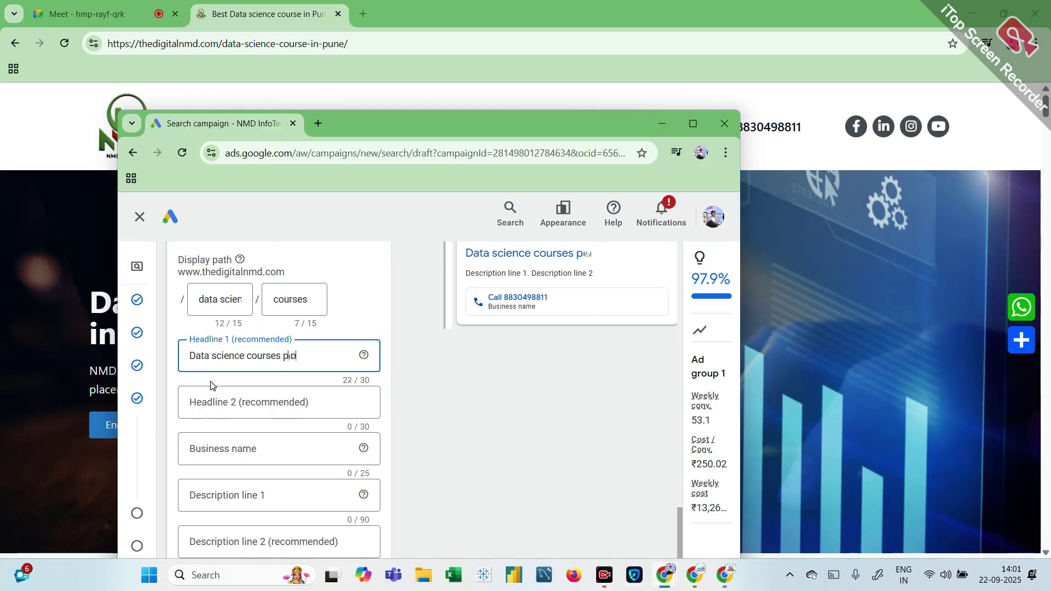
key(BackSpace)
key(BackSpace)
text(une)
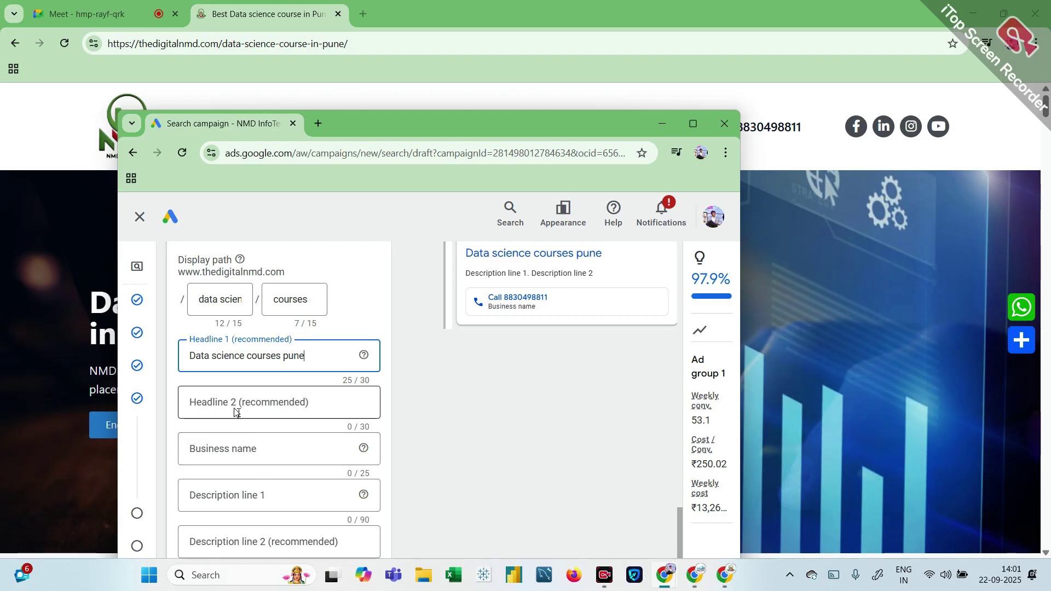
Step: Add Headline 2 '100% Placement gurantee' and business name 'NMD data science Institut'
click(235, 410)
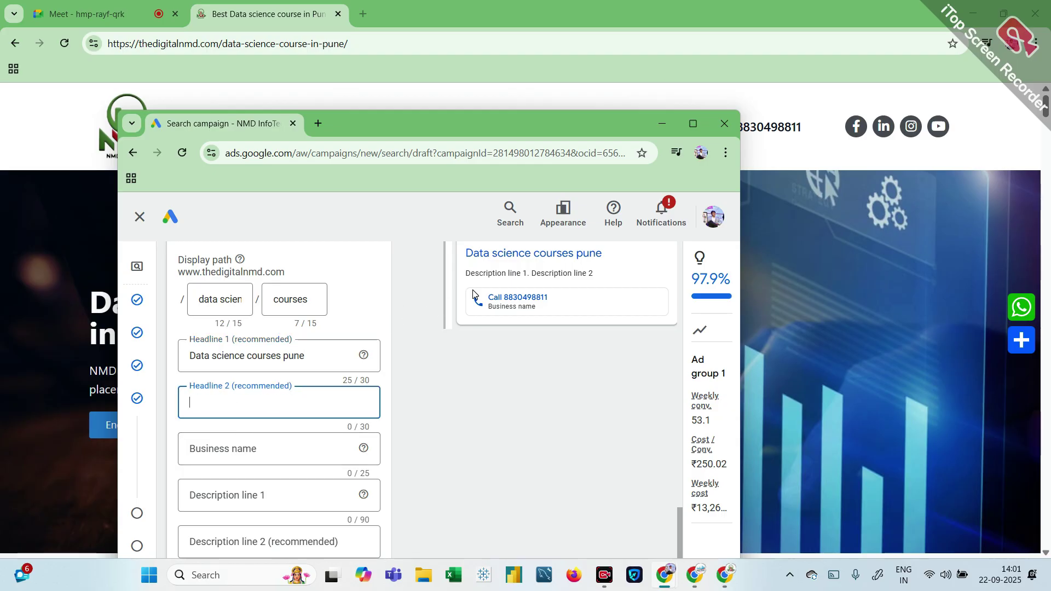
click(692, 124)
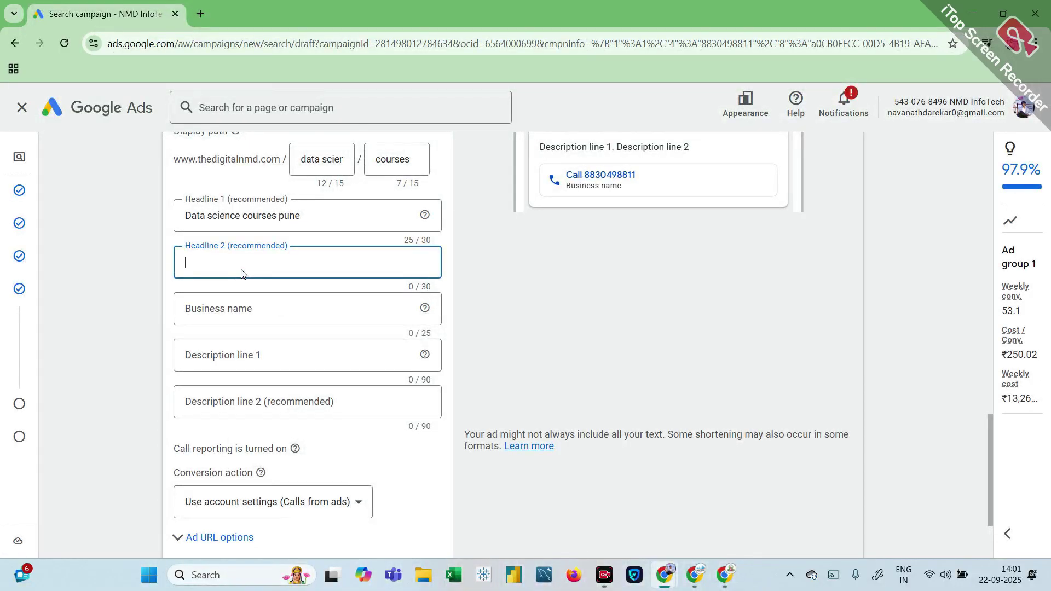
text(100% Placement gurantee)
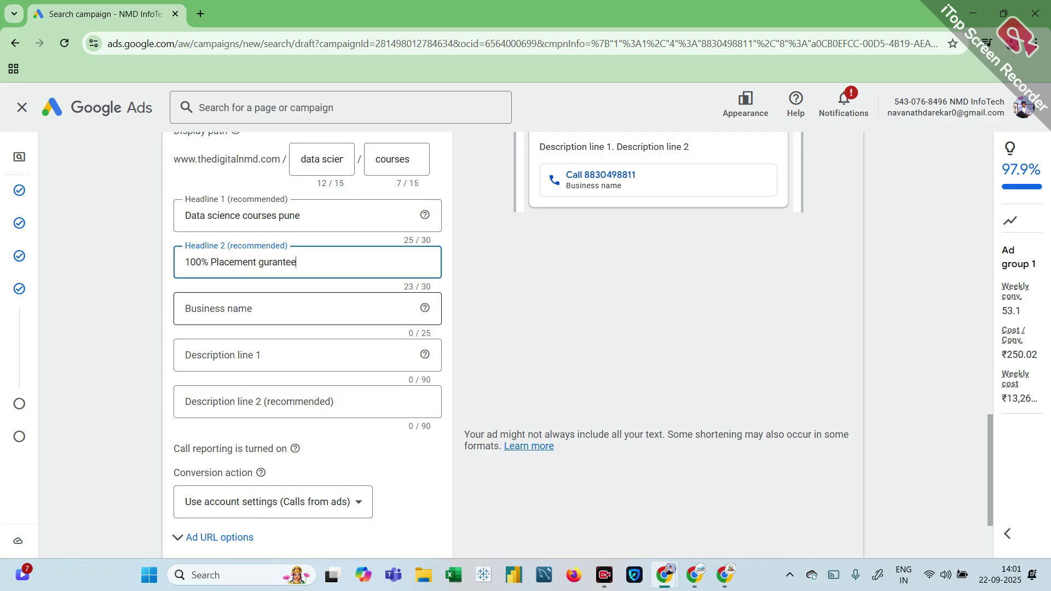
click(236, 310)
text(NMD)
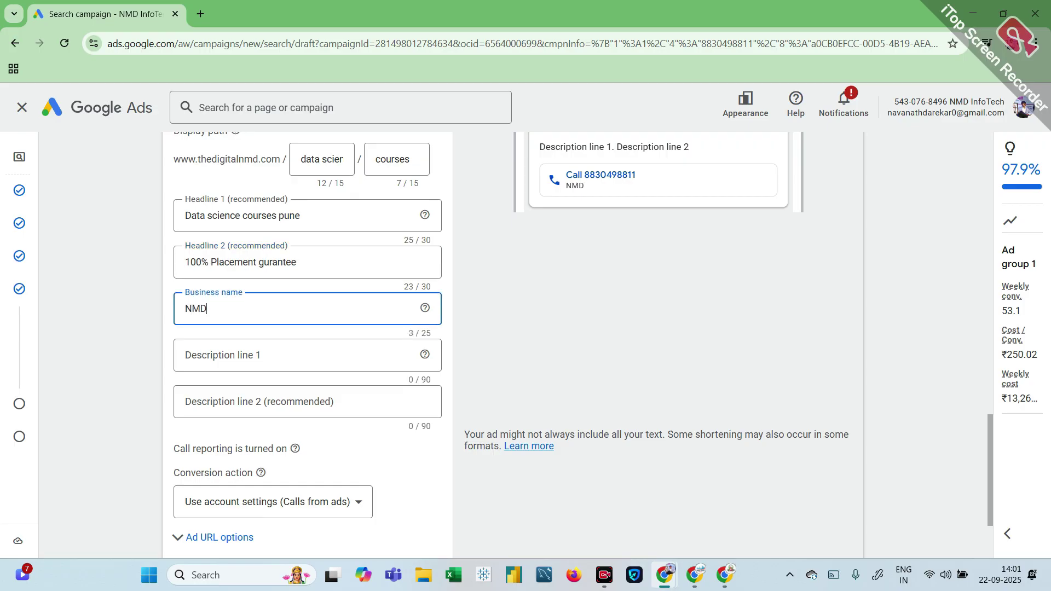
text( data science In)
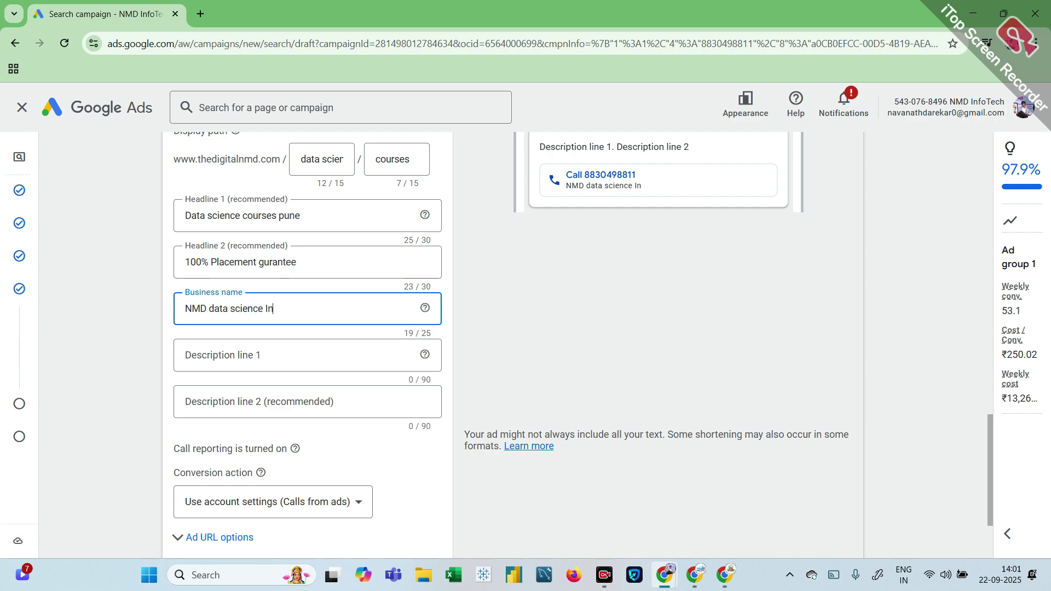
text(stitute)
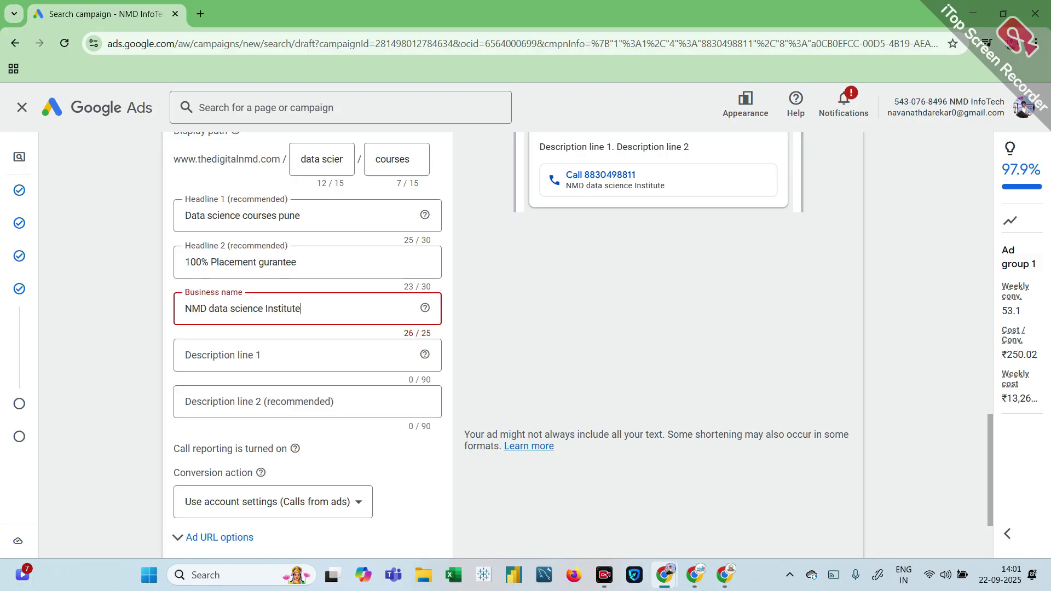
key(BackSpace)
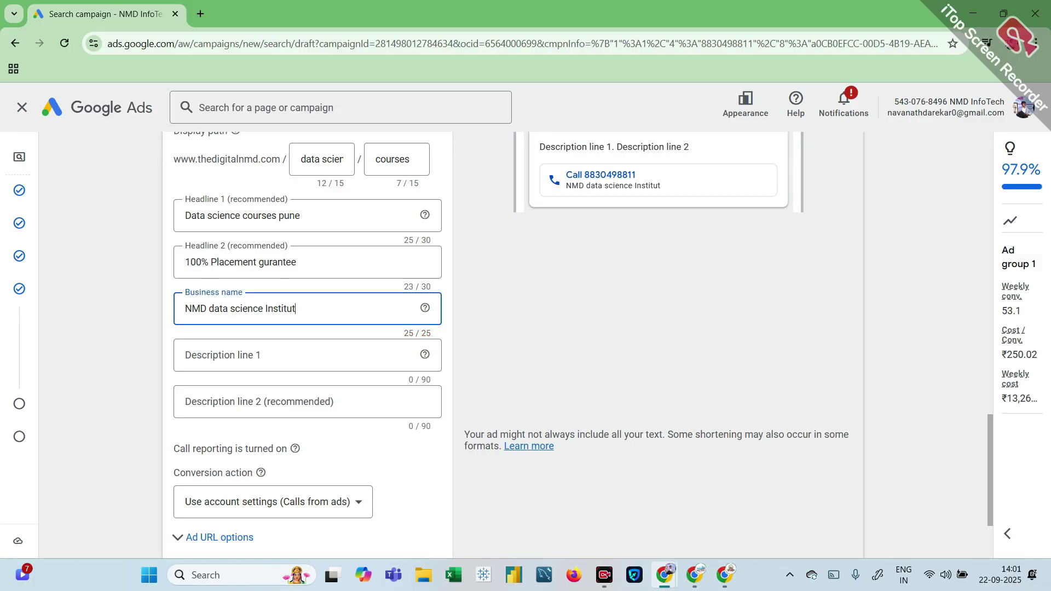
Step: Enter Description line 1 'Admissions Open for Data science & Data analytic courses with 100% Placemet Gurantee'
click(252, 365)
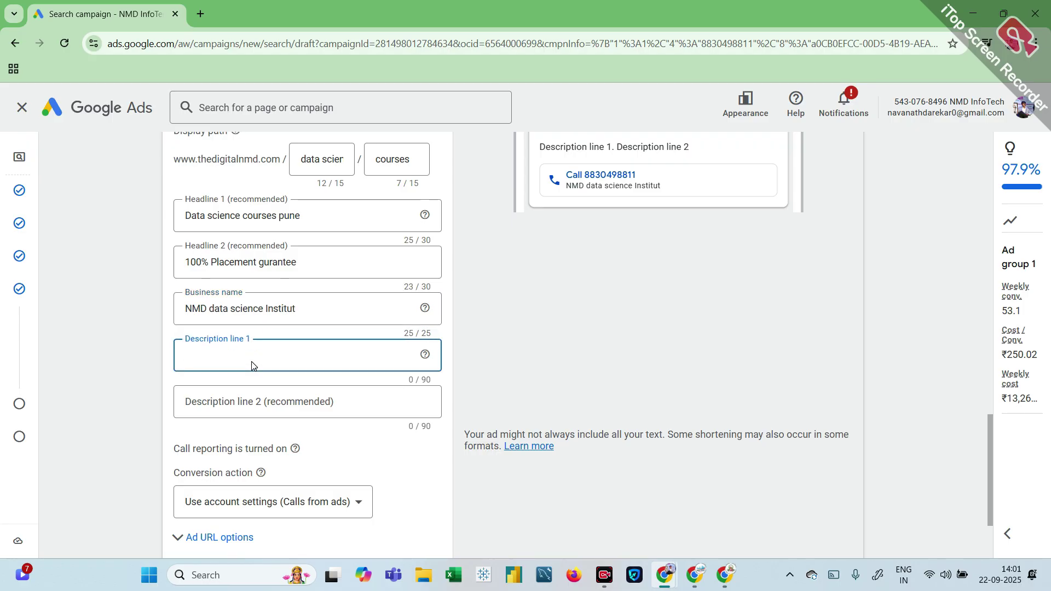
text(Admissi)
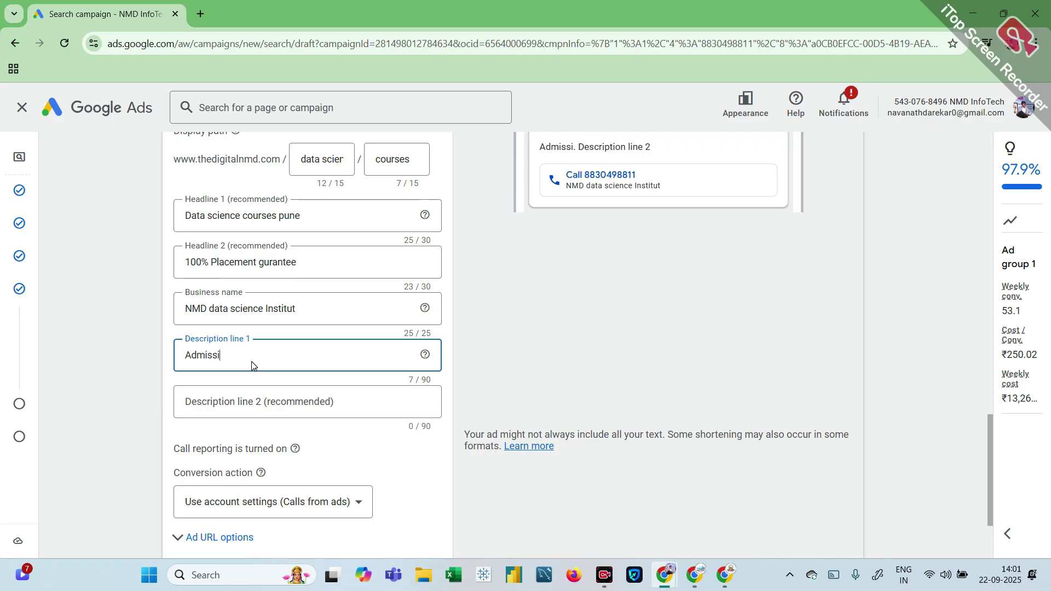
text(ons)
text(en)
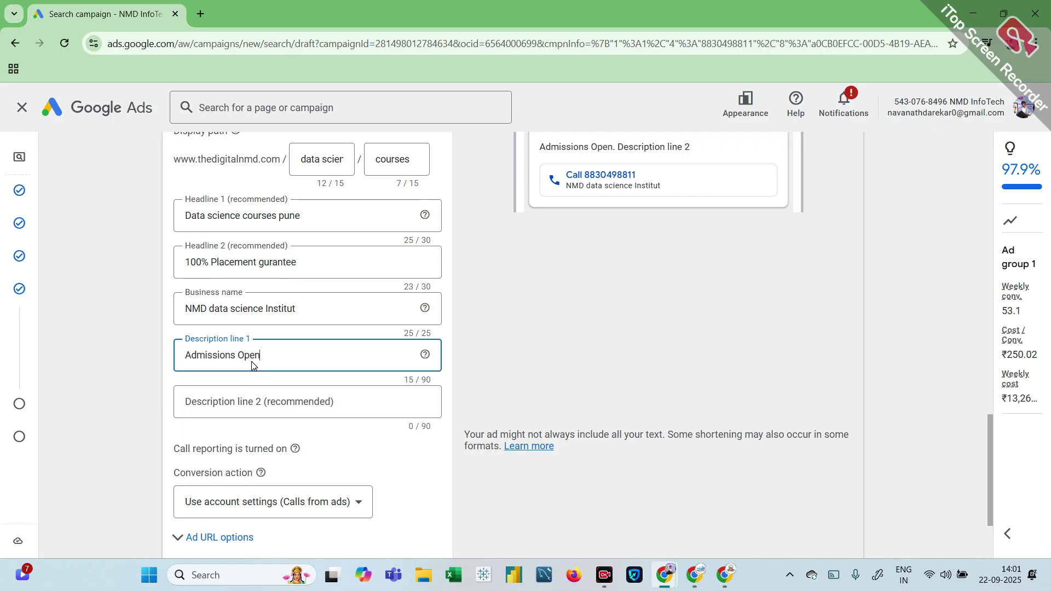
text( for d)
key(BackSpace)
key(BackSpace)
text(D)
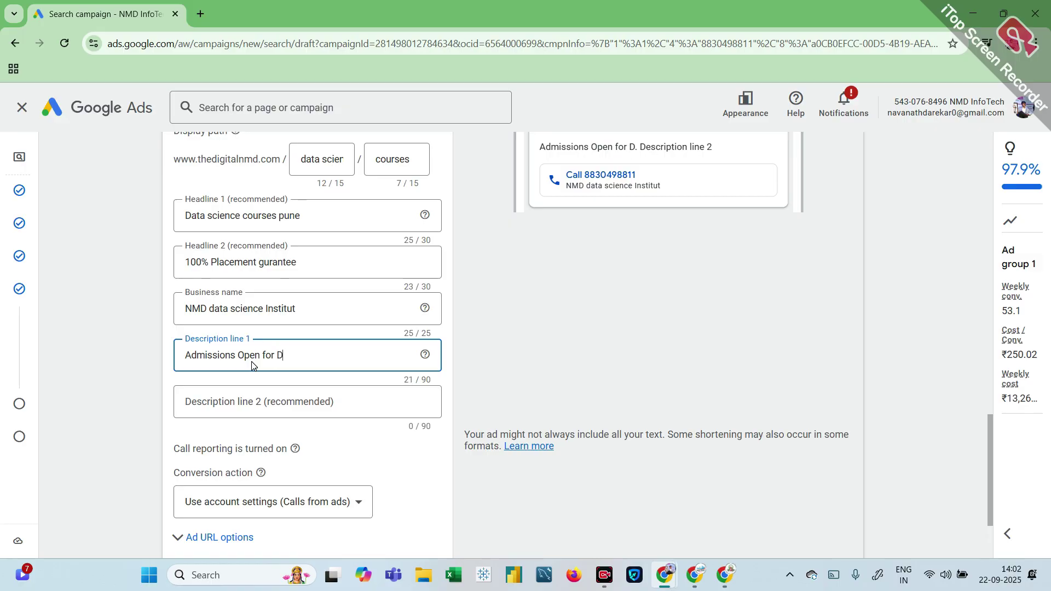
text(ata sci)
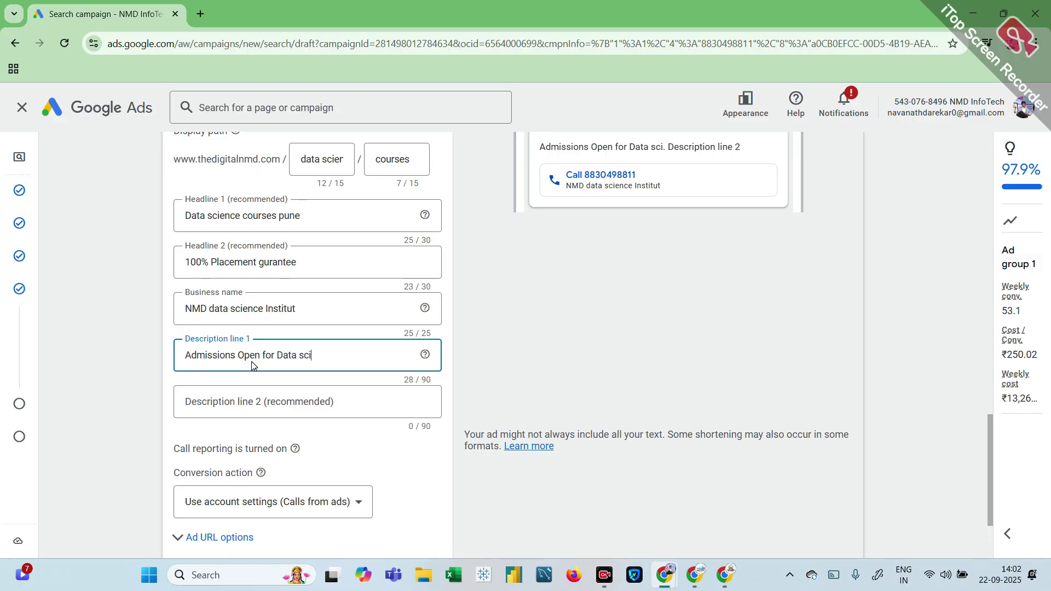
text(ence)
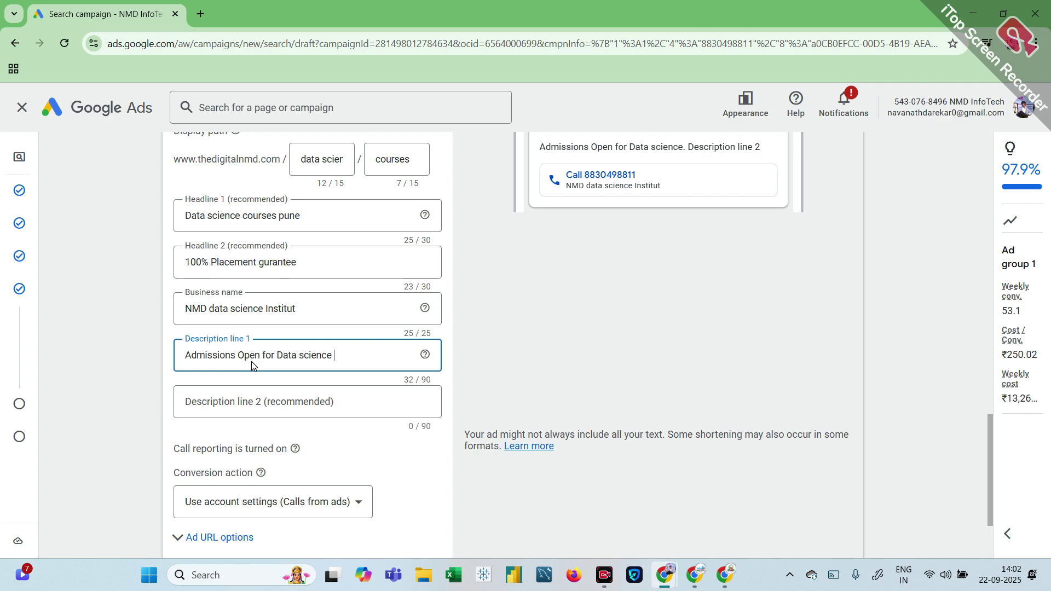
text(&  Da)
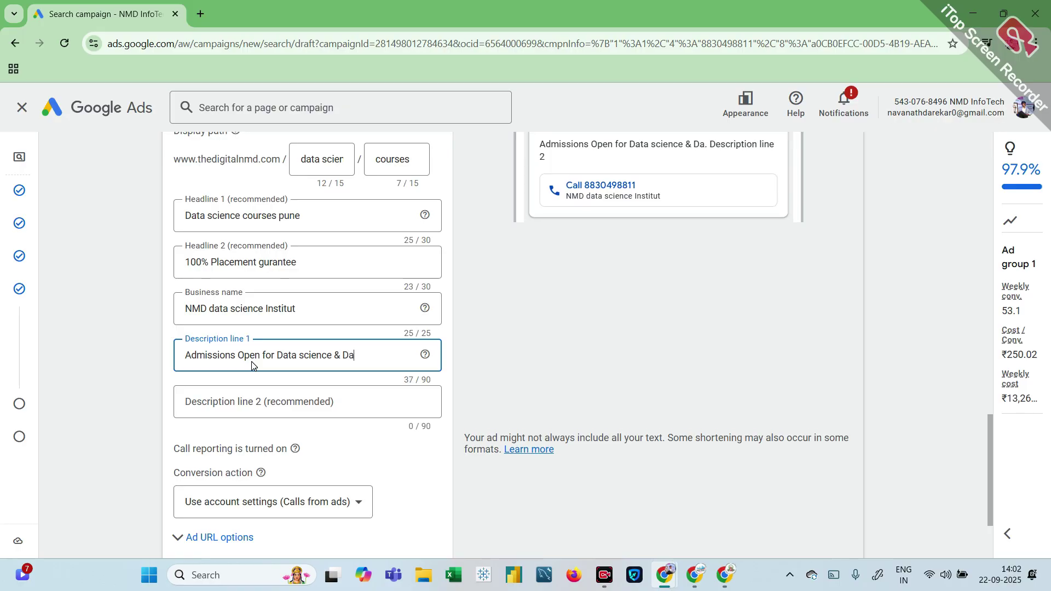
text(ta analytic)
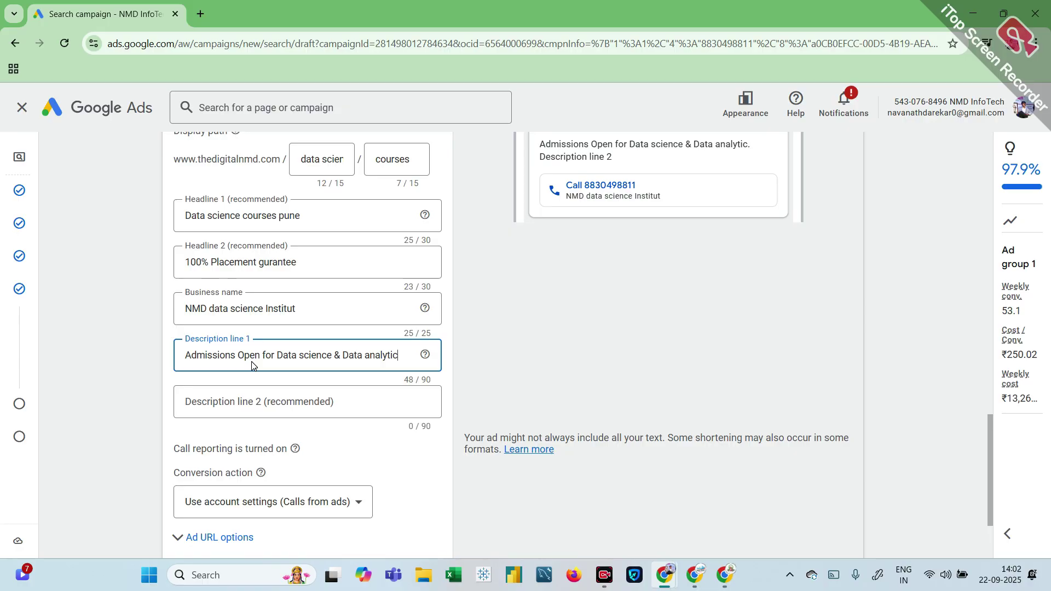
text( courses)
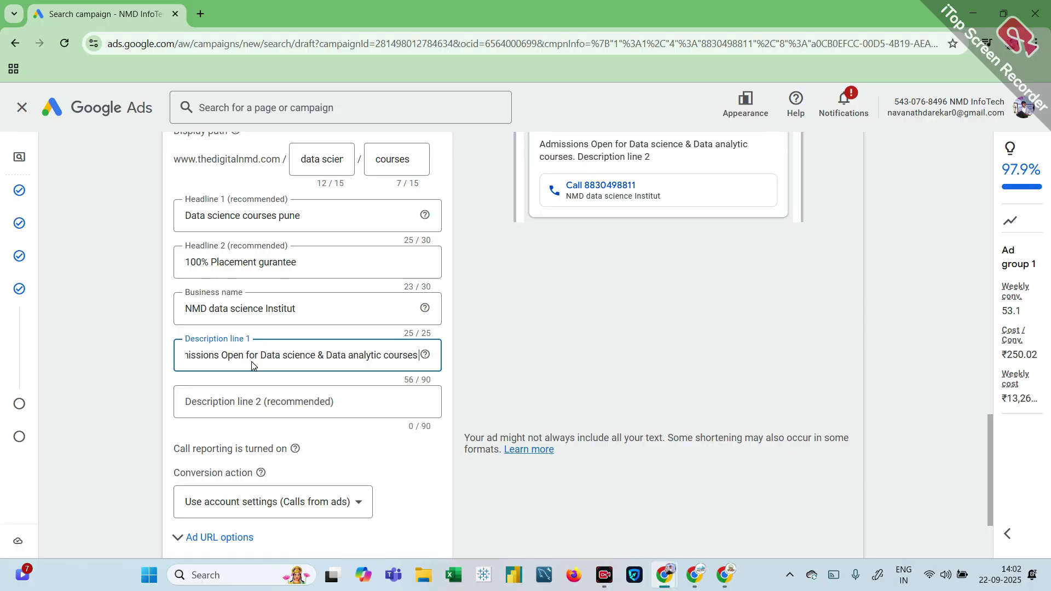
text( wit)
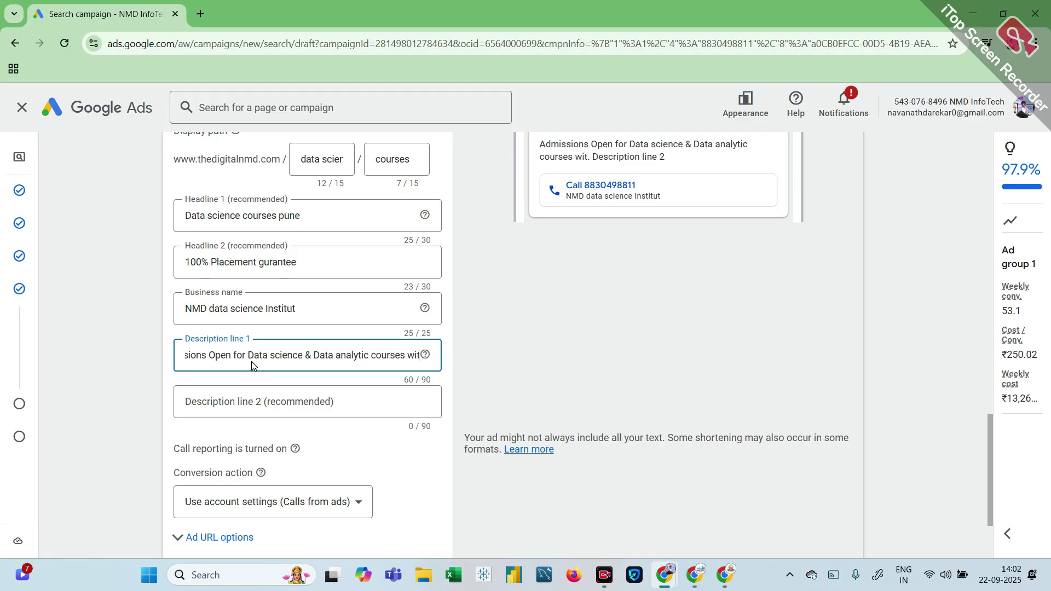
text(h 100)
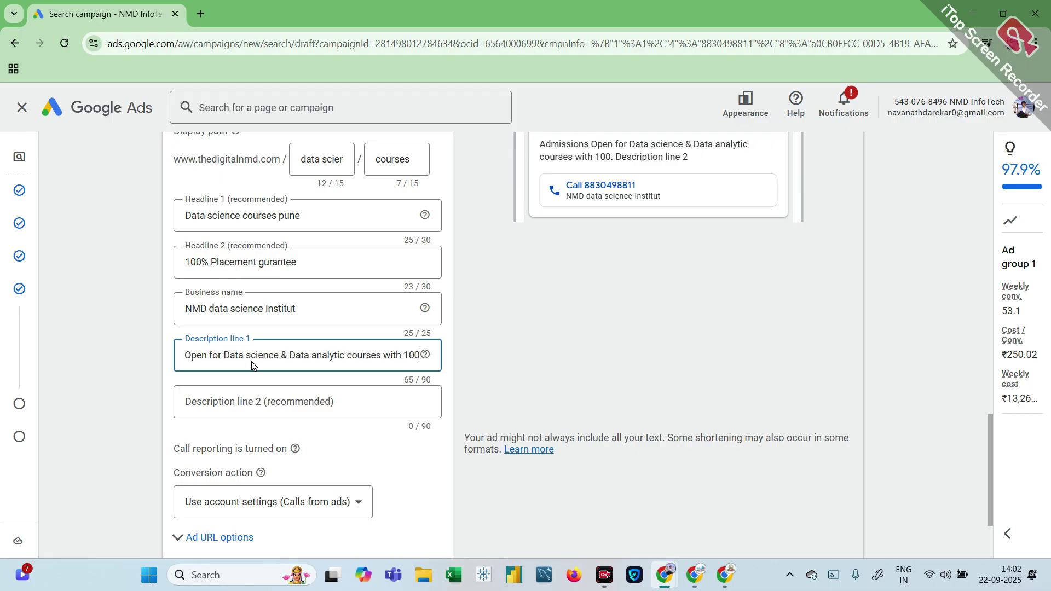
text(%)
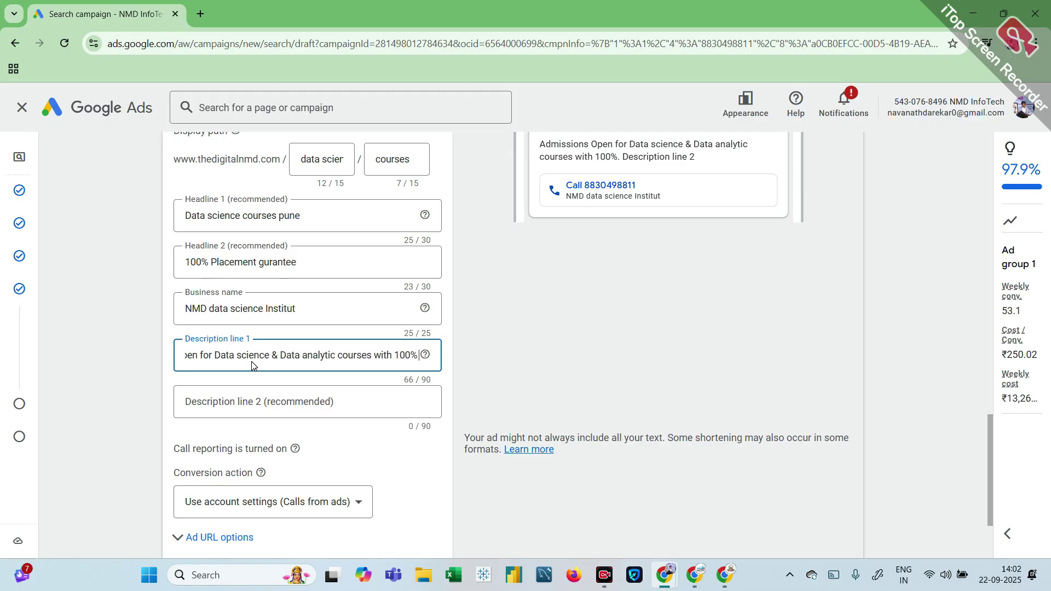
text( Placemet)
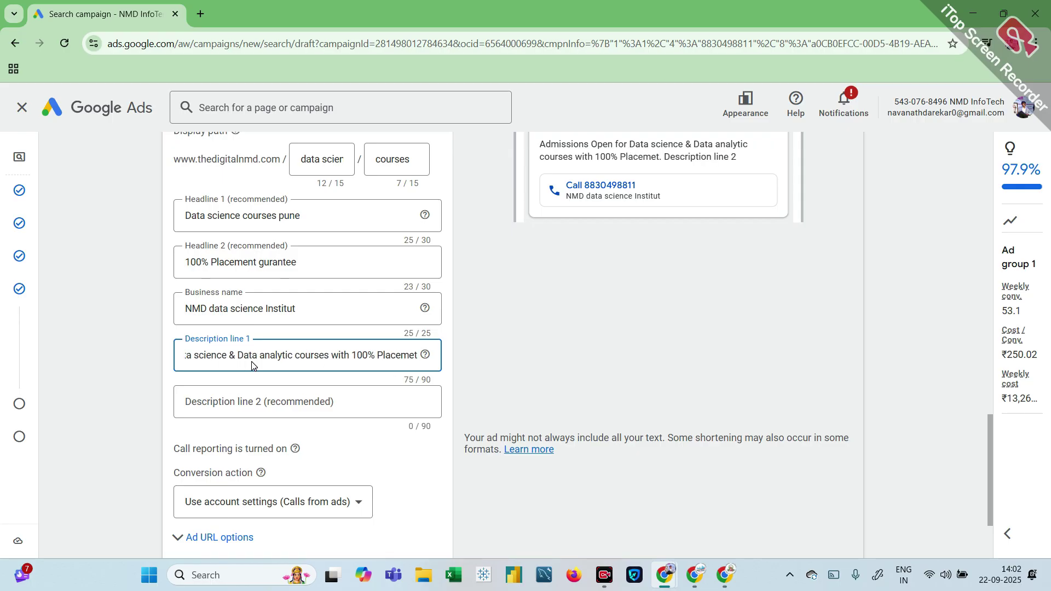
text( Guran)
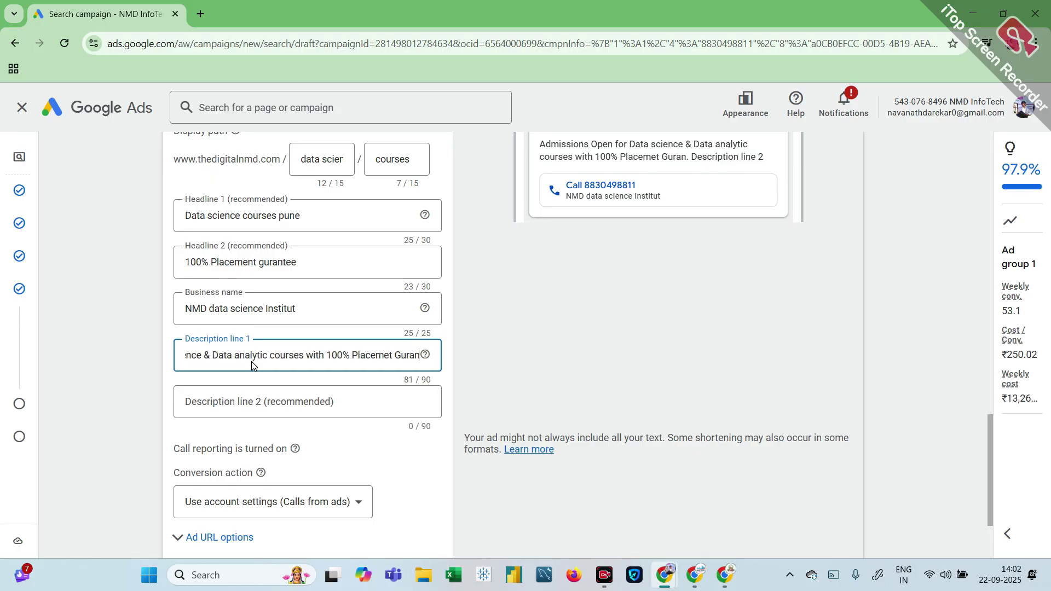
text(tee)
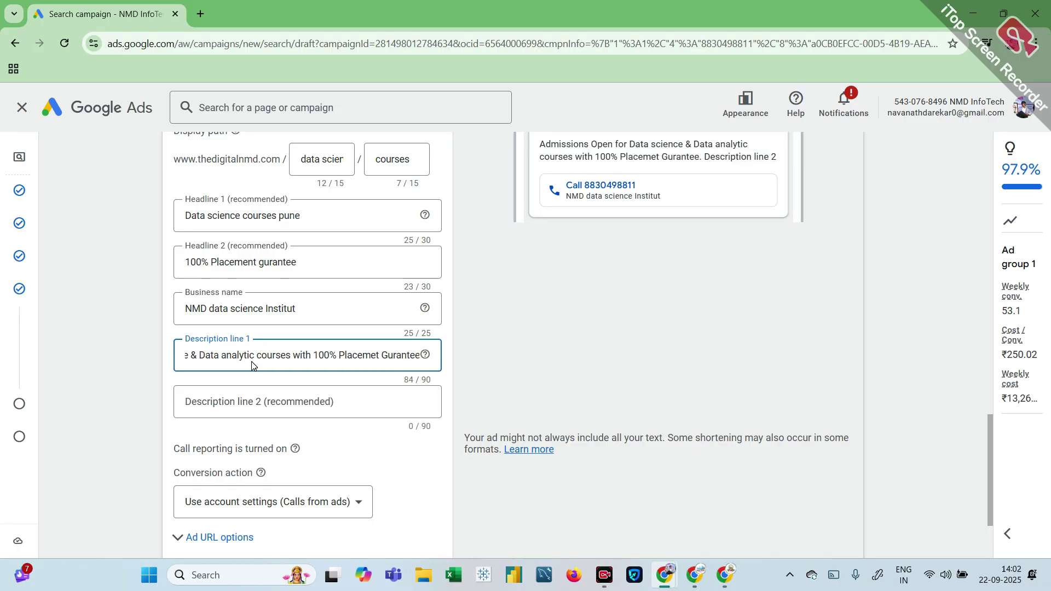
Step: Enter Description line 2 'NMD Pvt Ltd Offer 100% Placement with live project & Offline Trainging for data science'
click(249, 414)
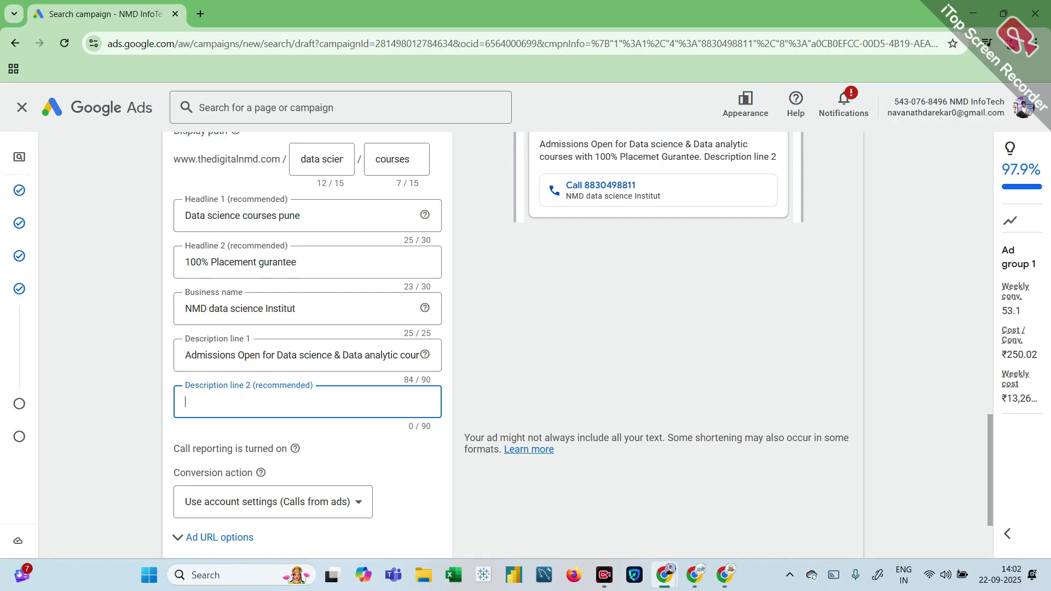
scroll(206, 334, down, 1)
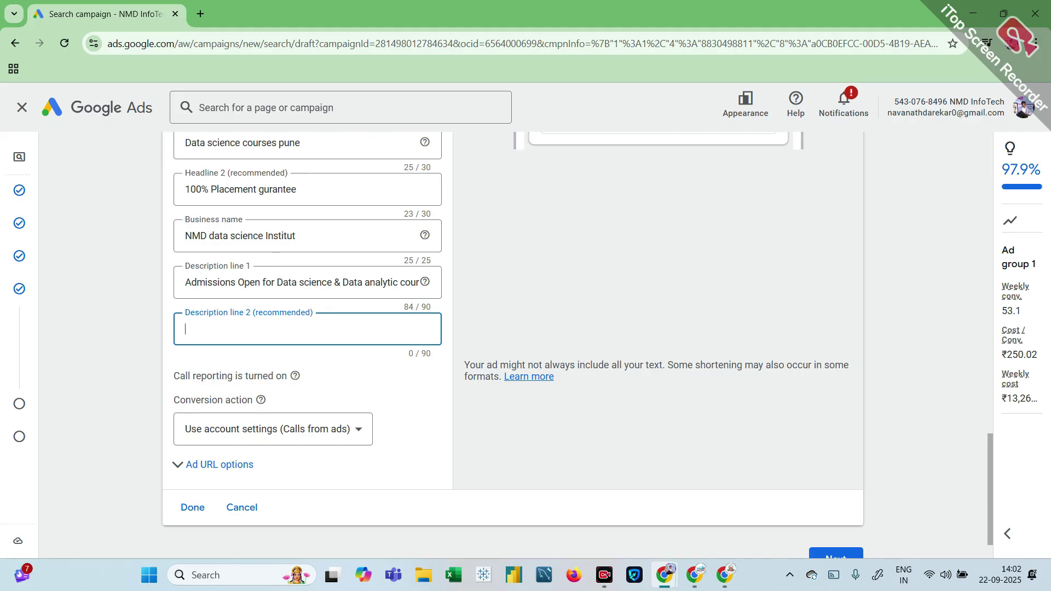
text(NMD Pvt Ltd Offer q)
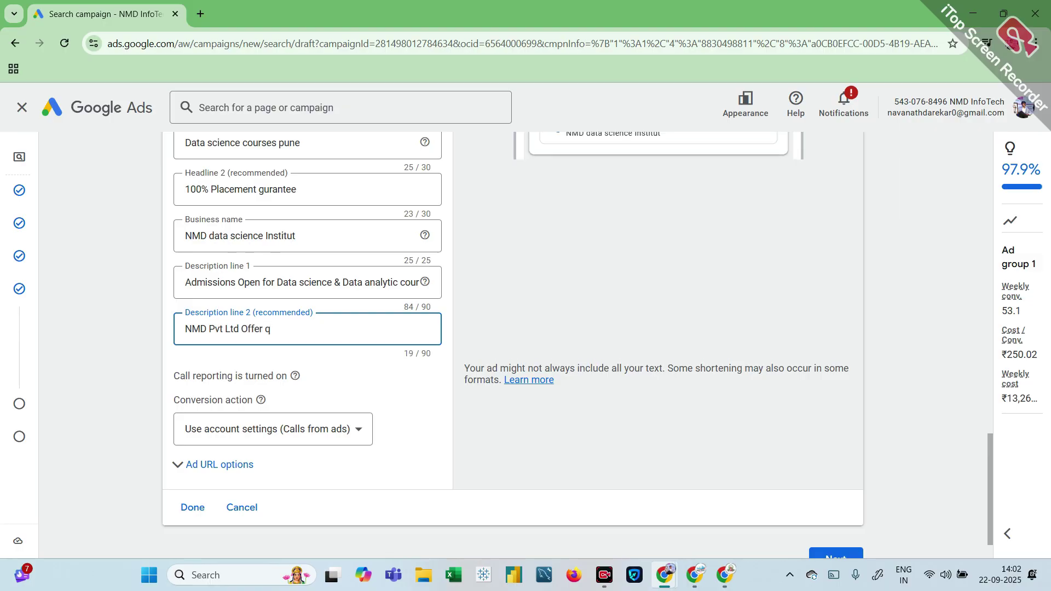
key(BackSpace)
text(100% Placement  with live p)
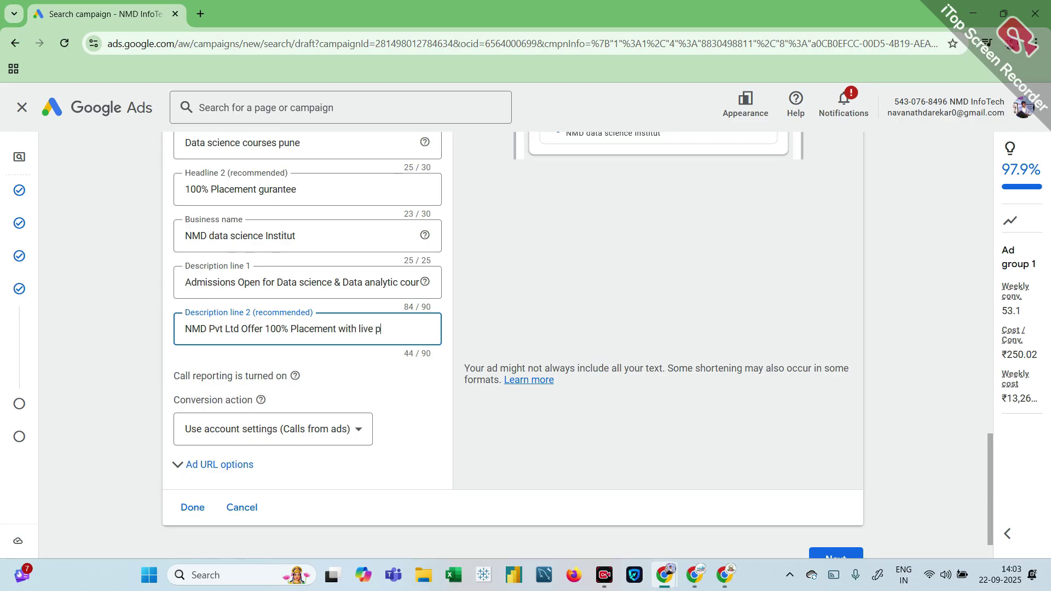
text(roject & Offline)
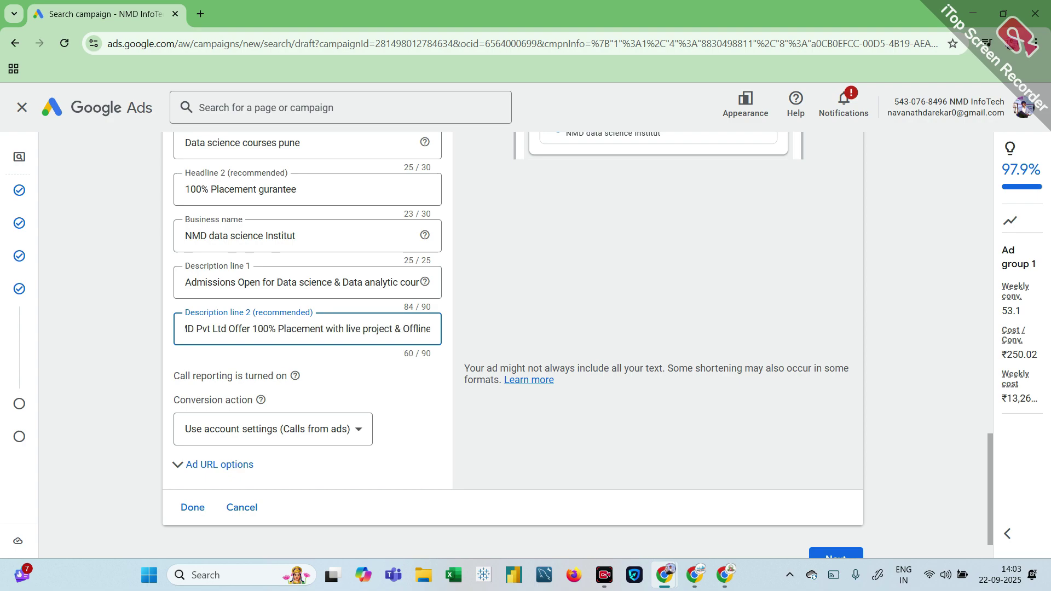
text( Trai)
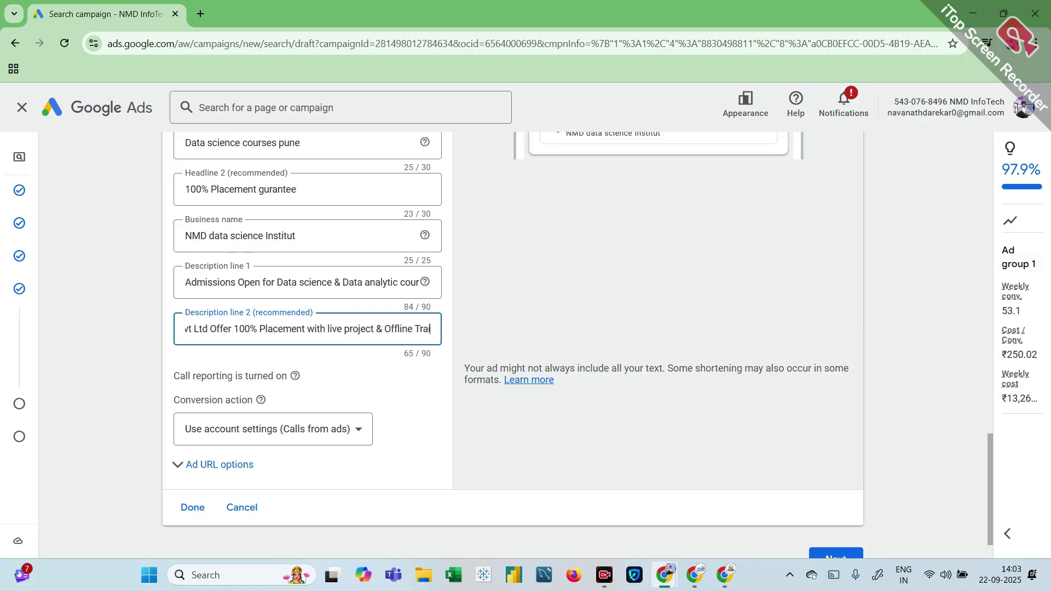
text(nging for)
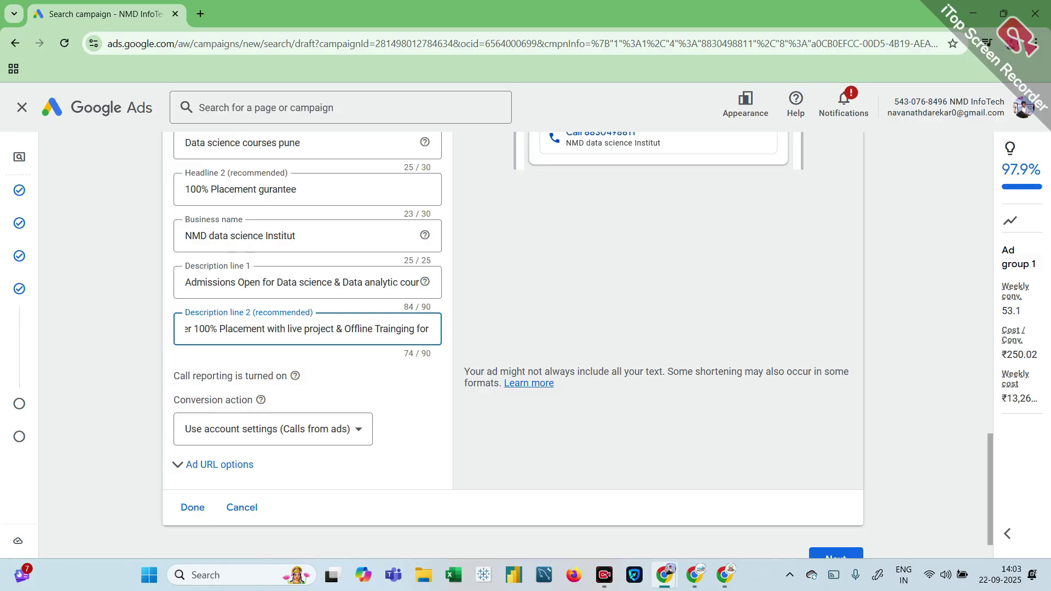
text( data science)
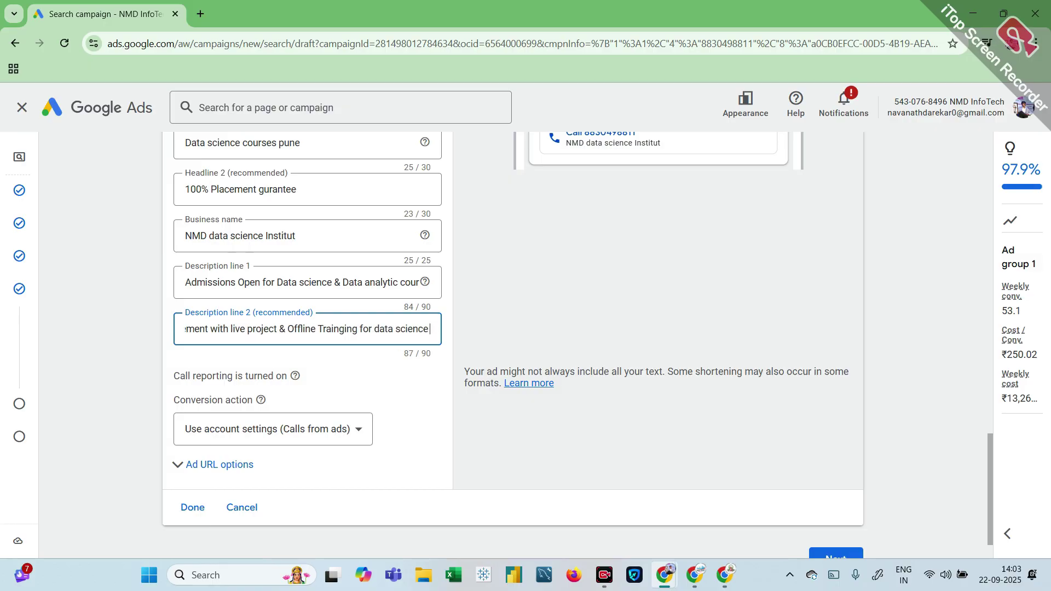
scroll(163, 443, down, 1)
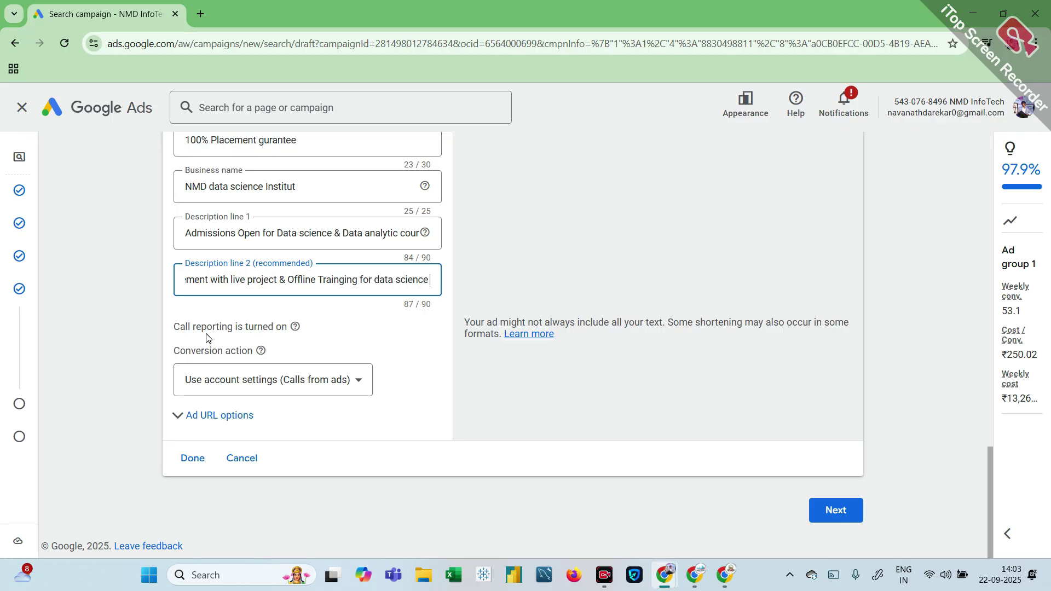
Step: Set the call ad's conversion action to 'Calls from ads' and save the ad
click(242, 389)
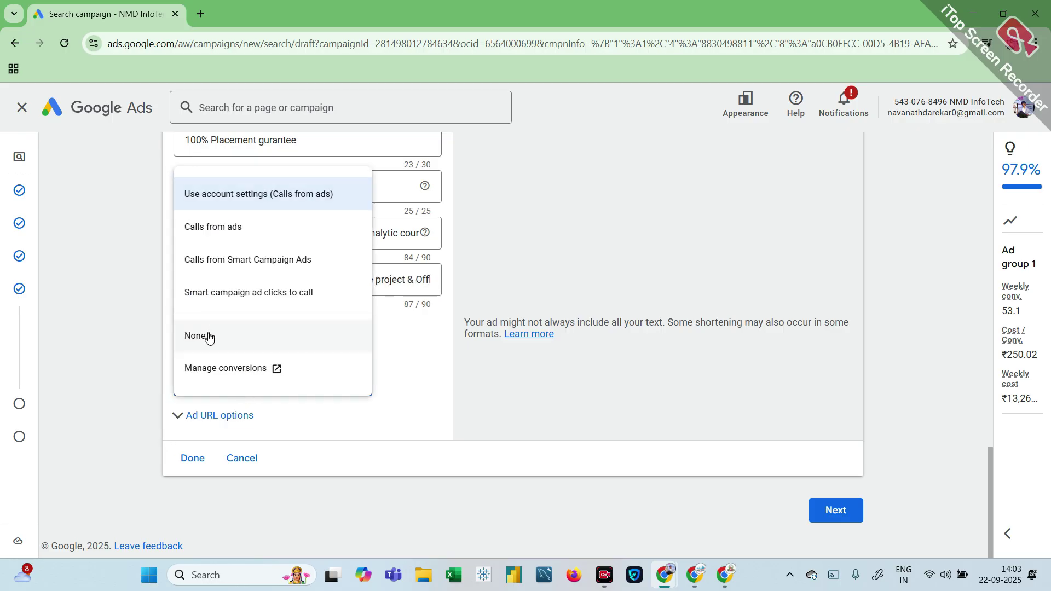
click(219, 237)
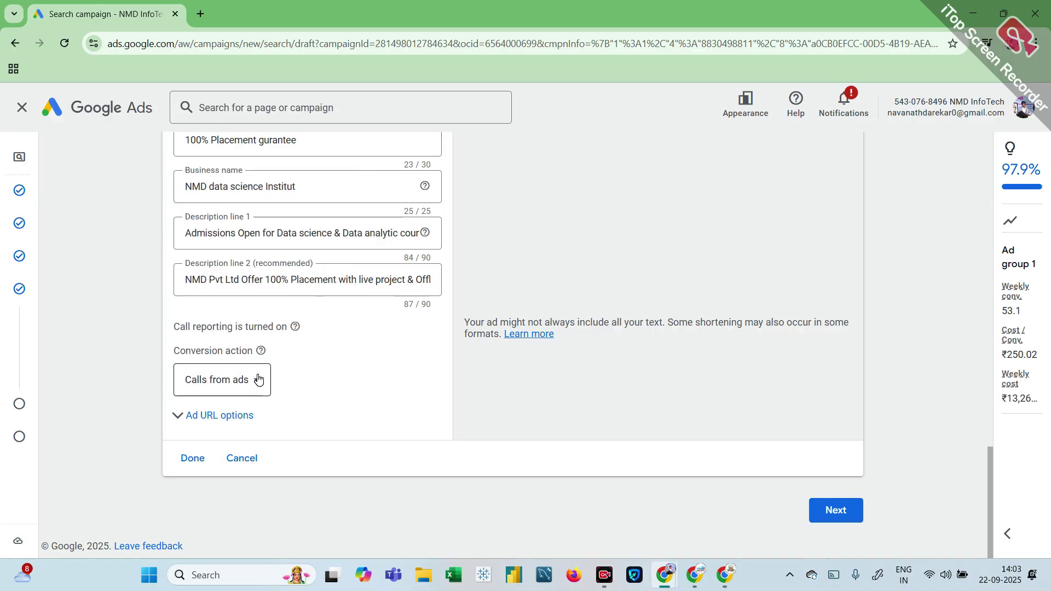
click(257, 386)
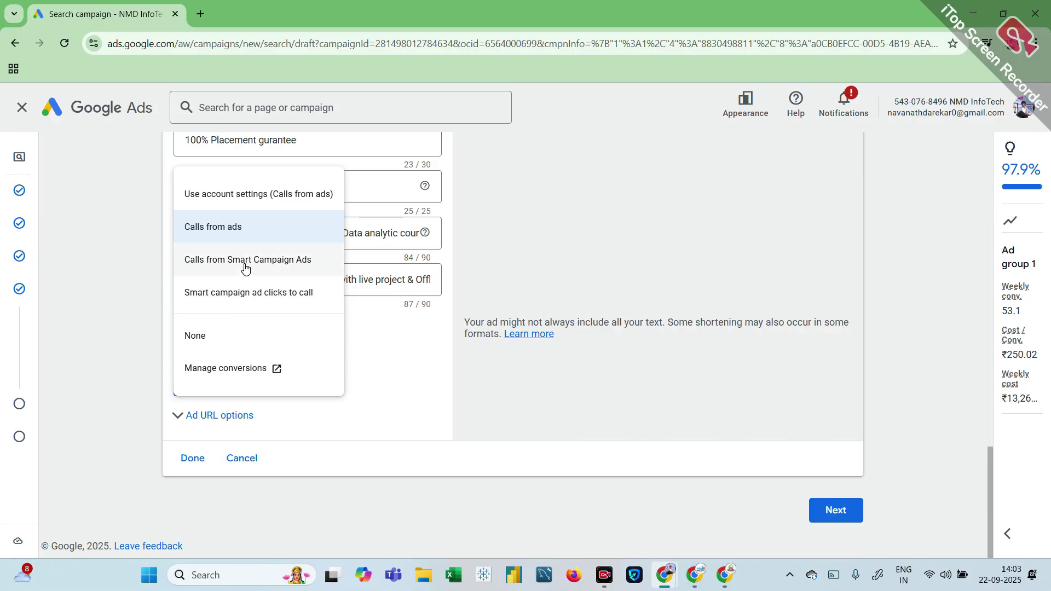
click(267, 237)
click(191, 464)
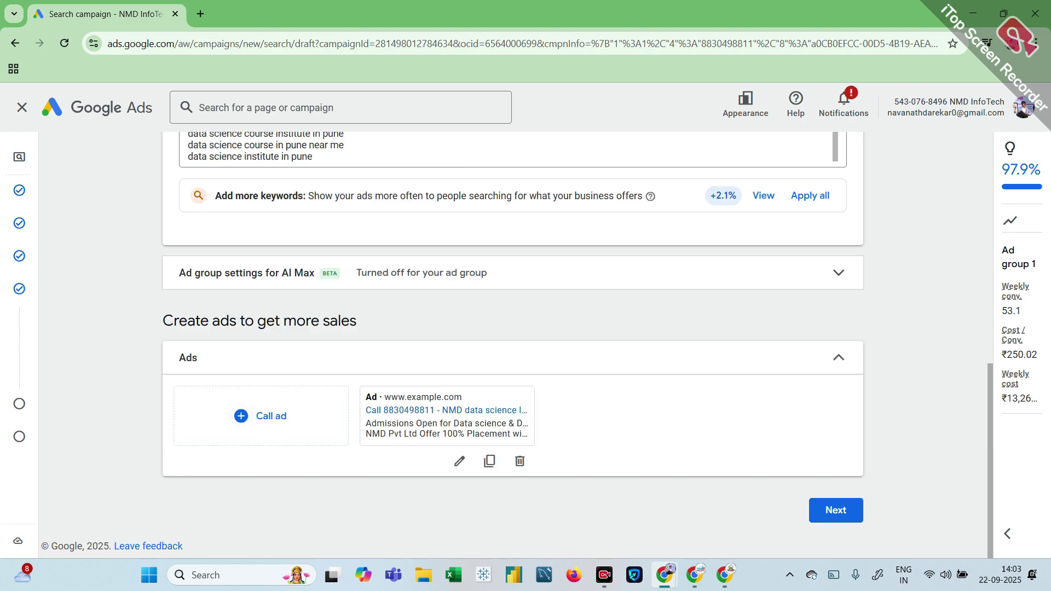
Step: Set a custom average daily budget of ₹2,200 and continue to the campaign review
click(848, 507)
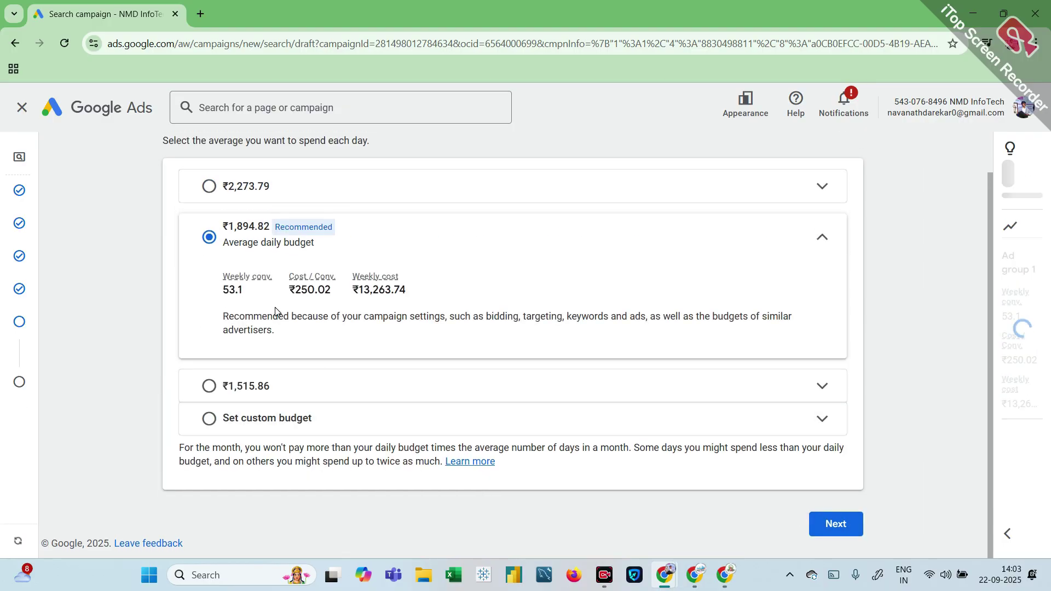
click(211, 417)
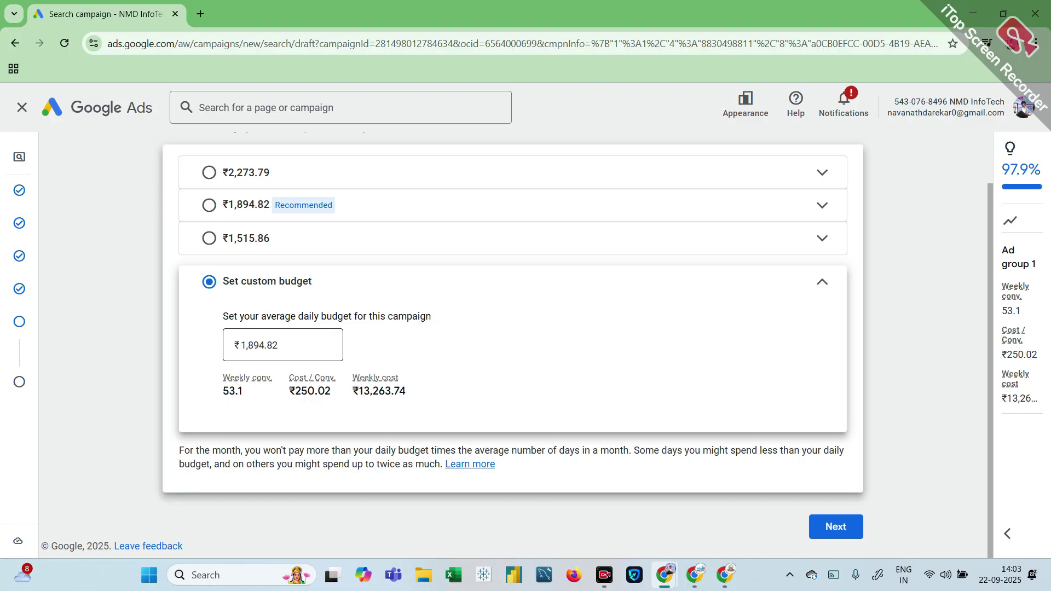
key(Tab)
text(22)
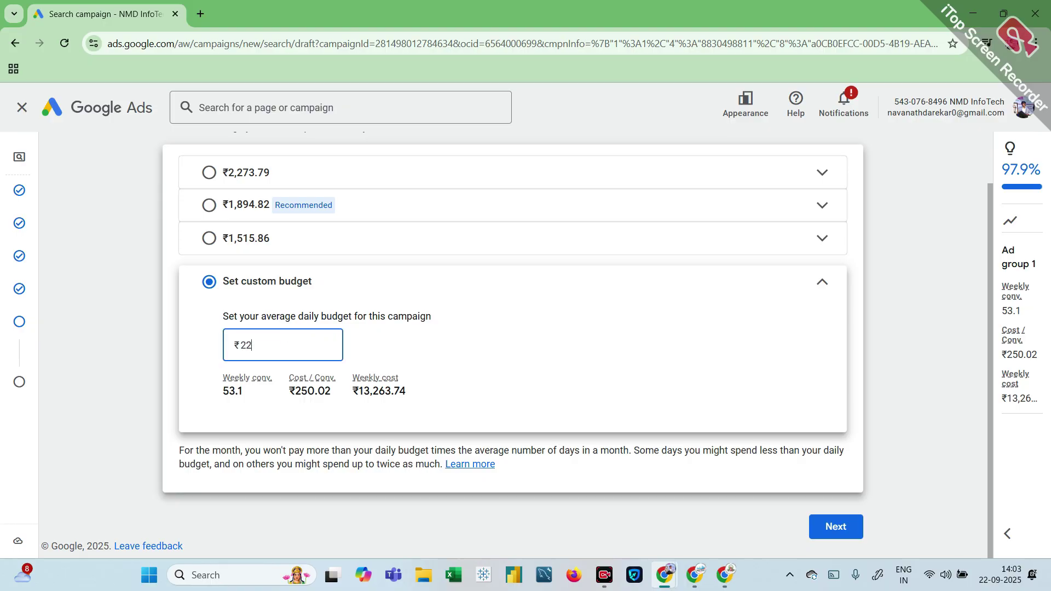
text(00)
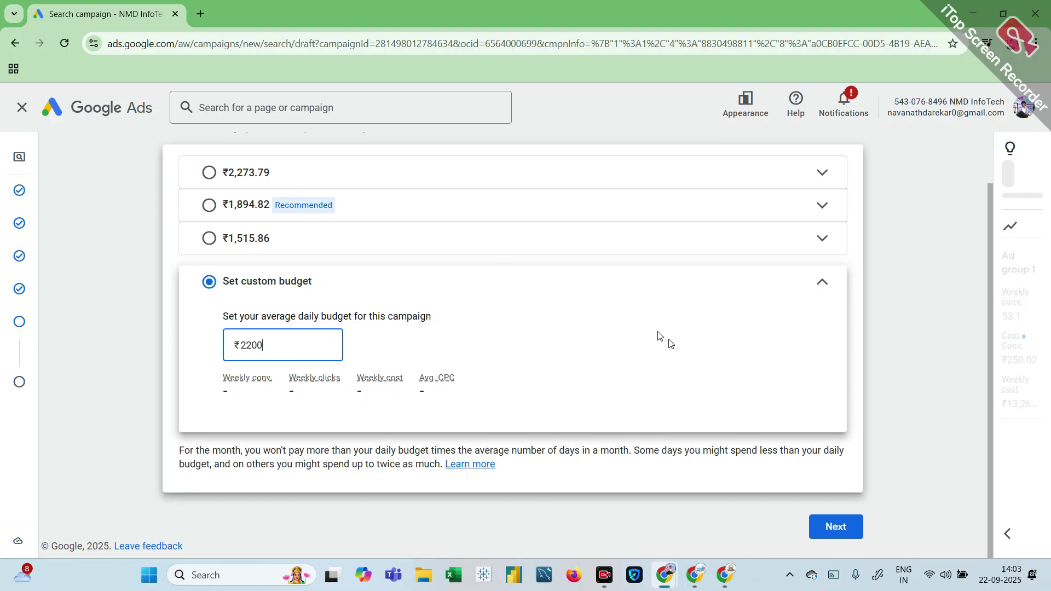
click(652, 375)
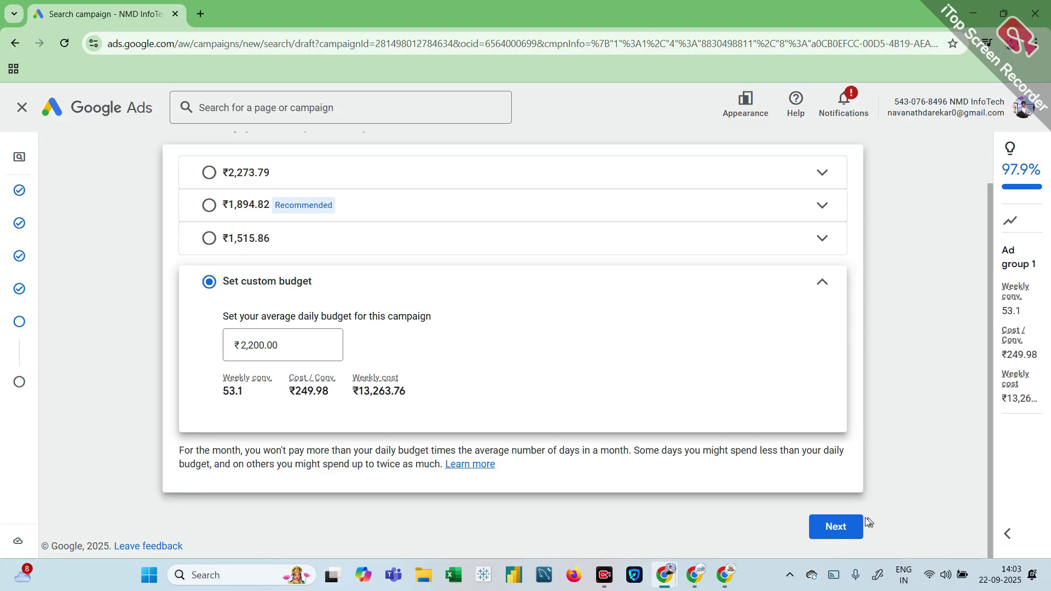
click(836, 526)
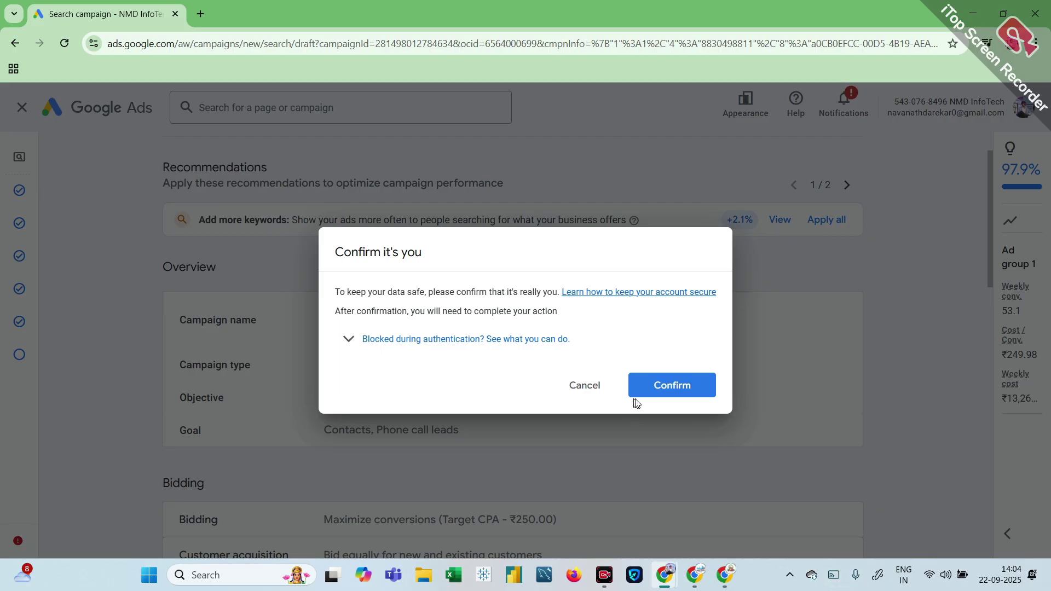
Step: Confirm the account identity in the 'Confirm it's you' prompt to publish the campaign
click(660, 400)
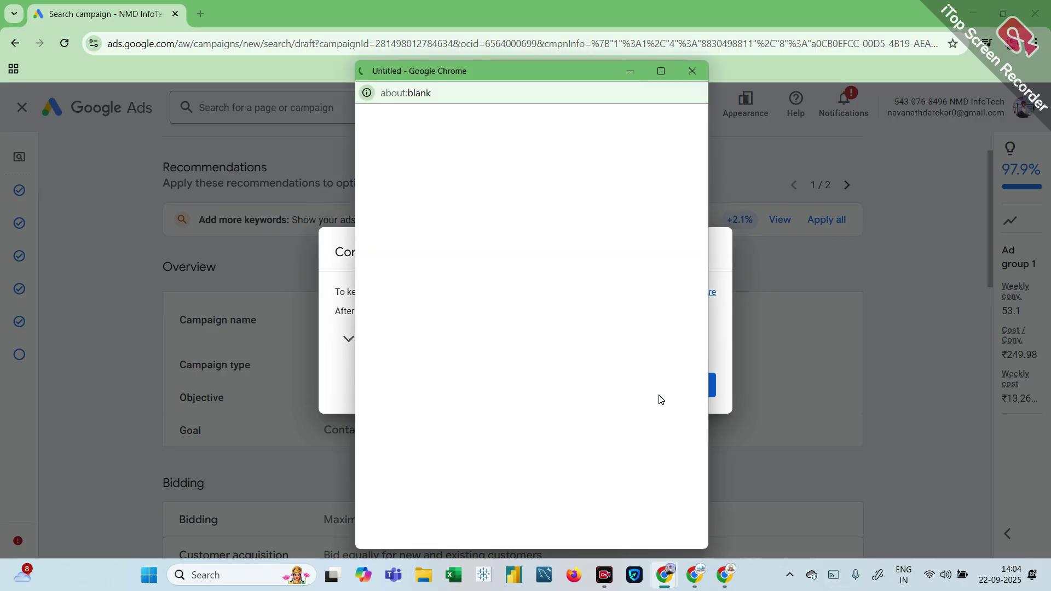
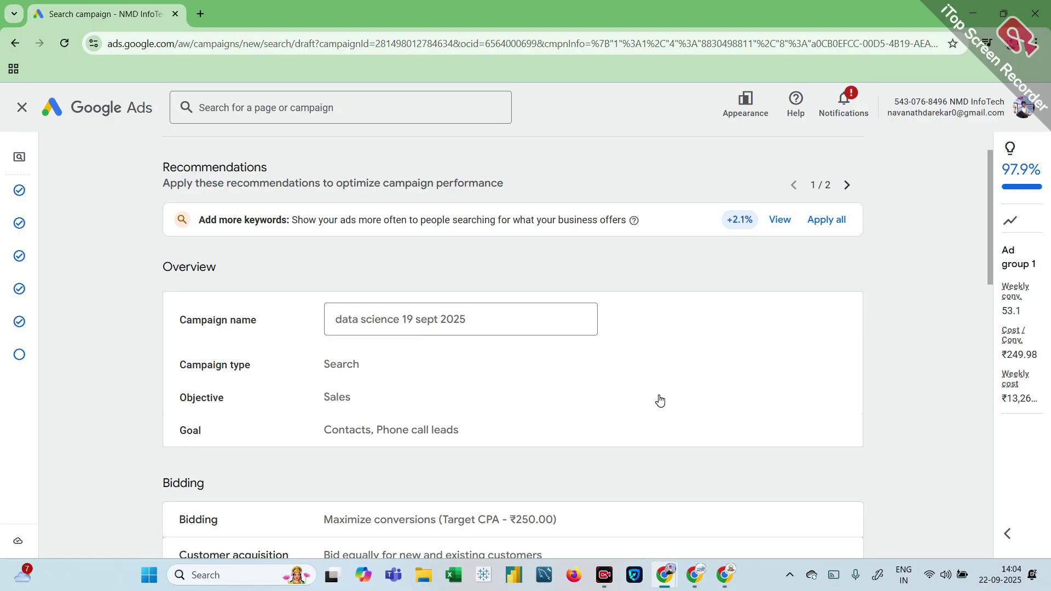
Step: Check the review page (25 keywords, 1 ad, ₹2,200.00/day) and publish the campaign
scroll(660, 400, down, 15)
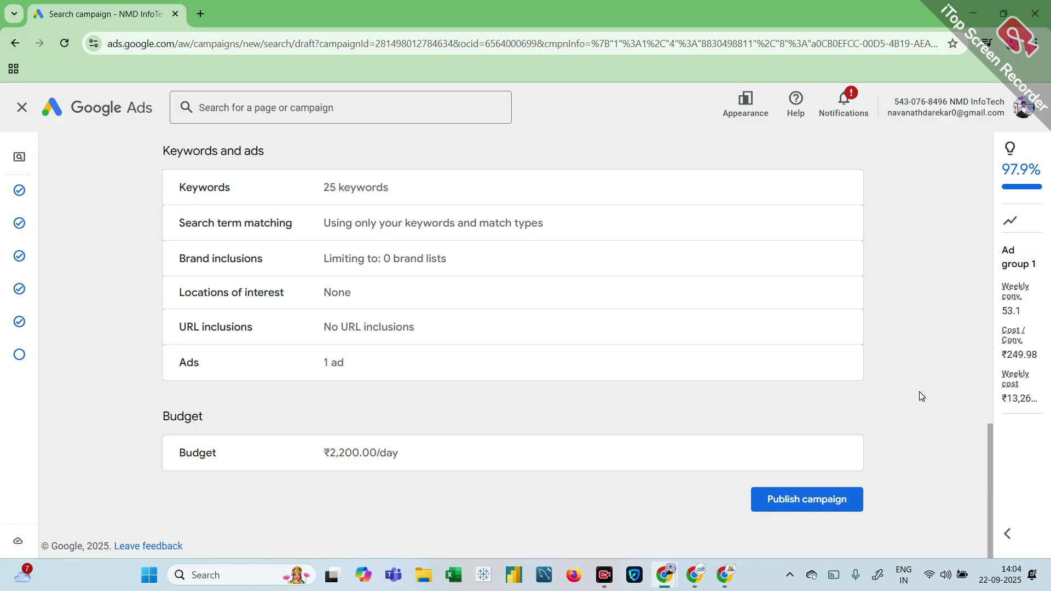
scroll(921, 395, up, 1)
scroll(921, 395, down, 1)
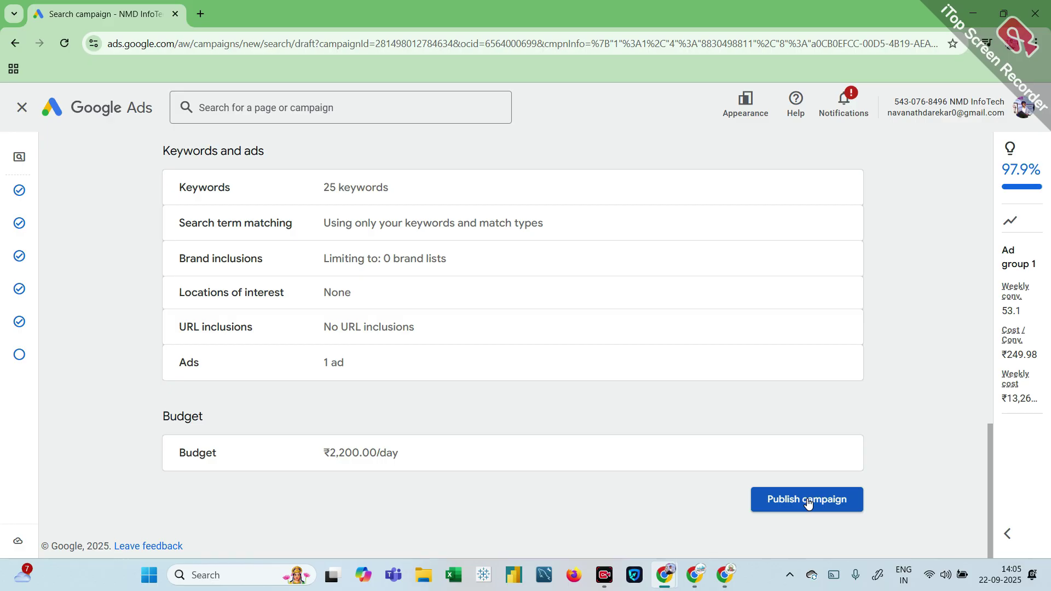
click(808, 500)
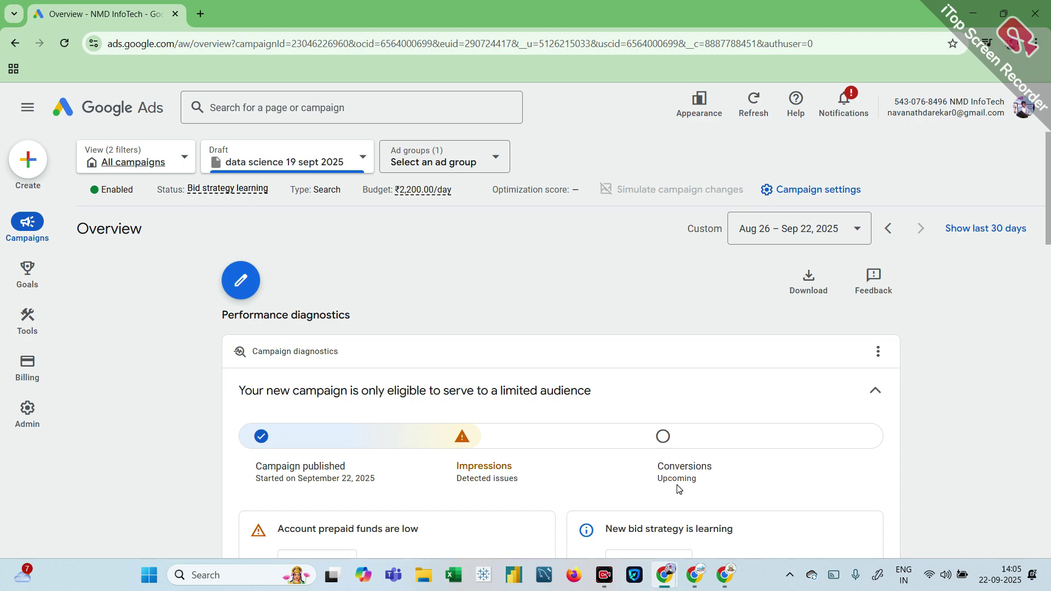
Step: Scroll the new campaign's Overview to check the low prepaid funds and limited audience warnings
scroll(678, 488, down, 3)
scroll(678, 488, up, 3)
scroll(678, 489, down, 3)
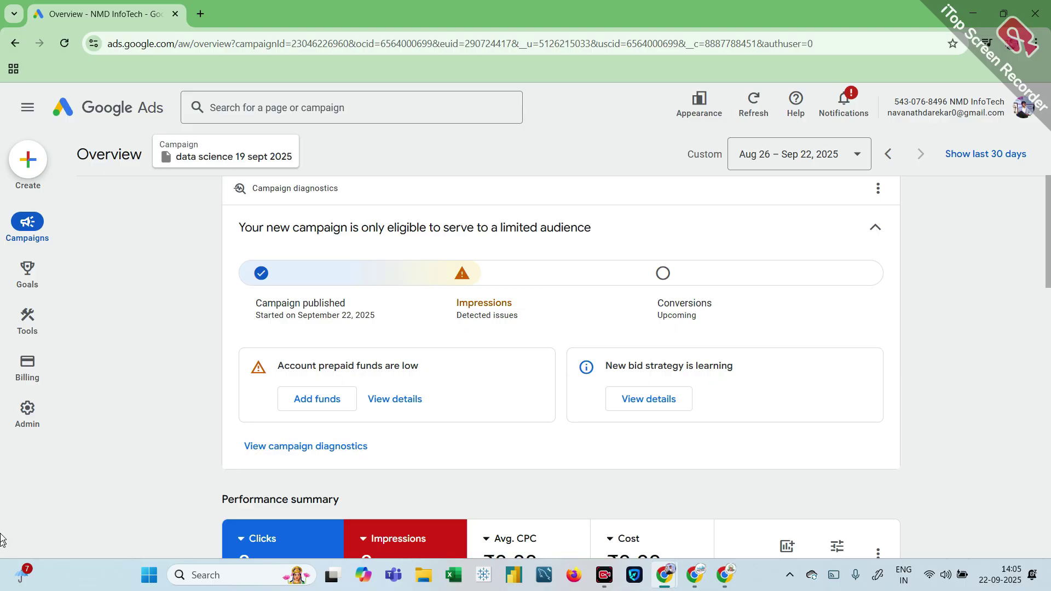
Step: From Billing, start adding funds and try adding a new card as the payment method
click(32, 366)
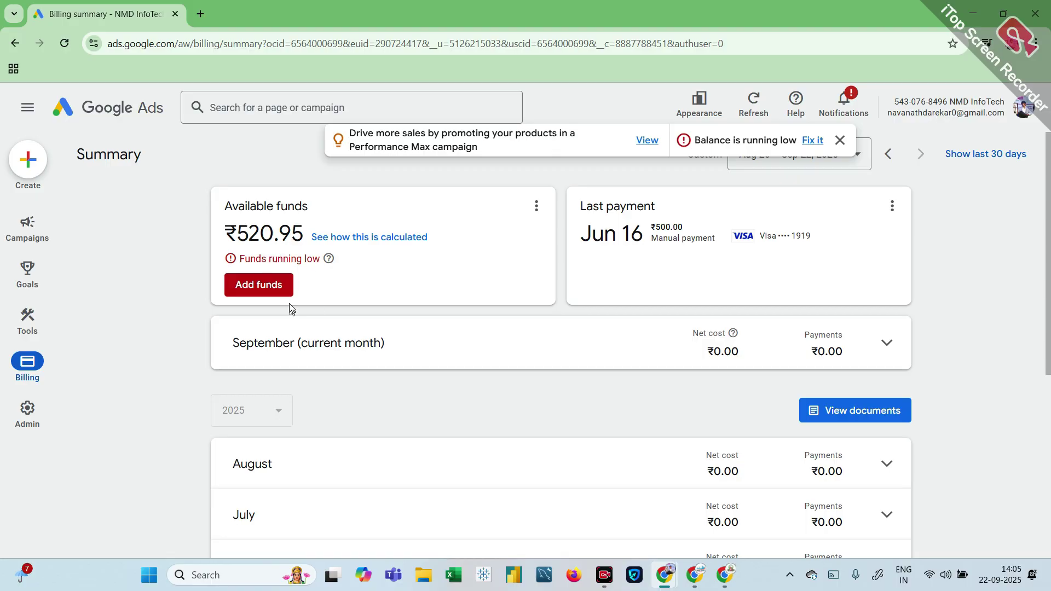
click(280, 288)
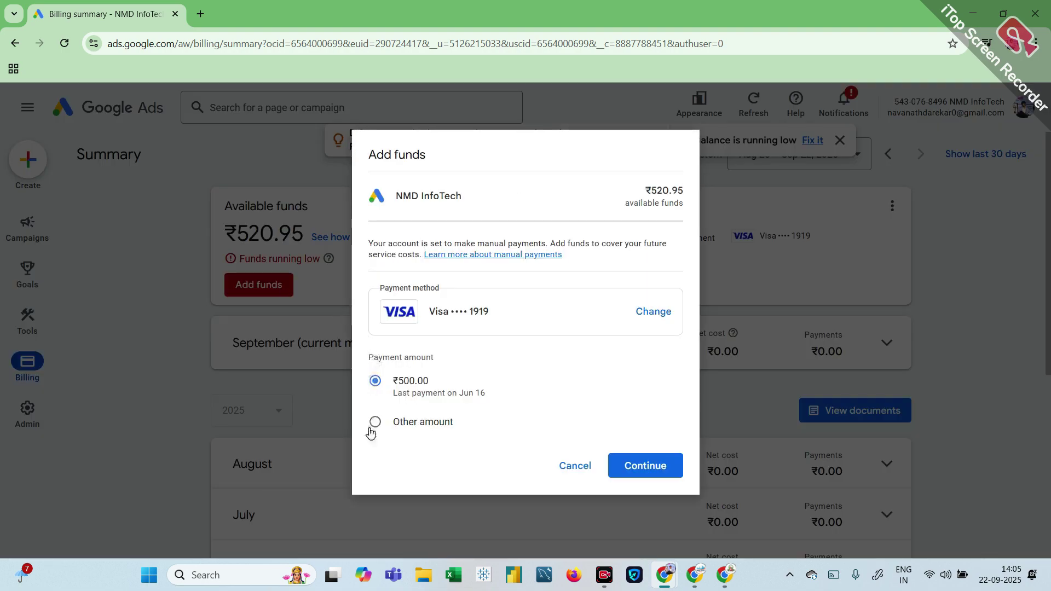
click(370, 429)
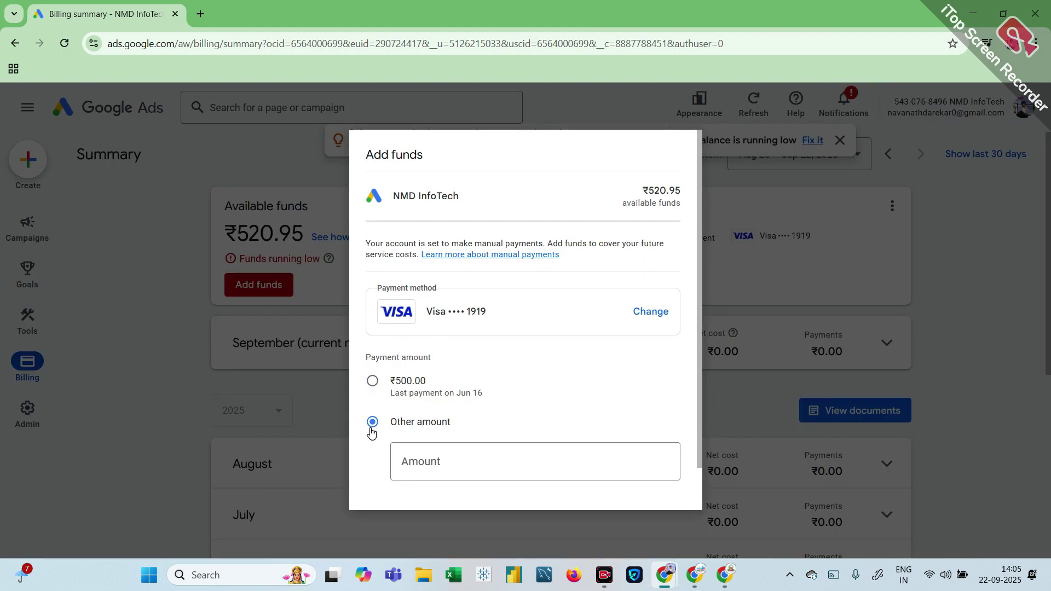
click(631, 312)
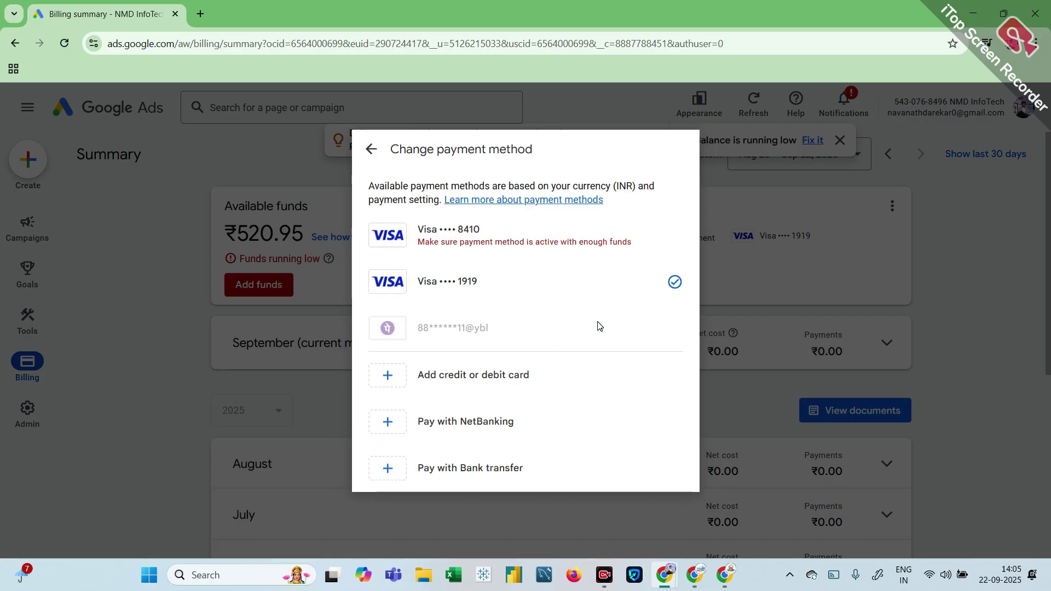
click(419, 381)
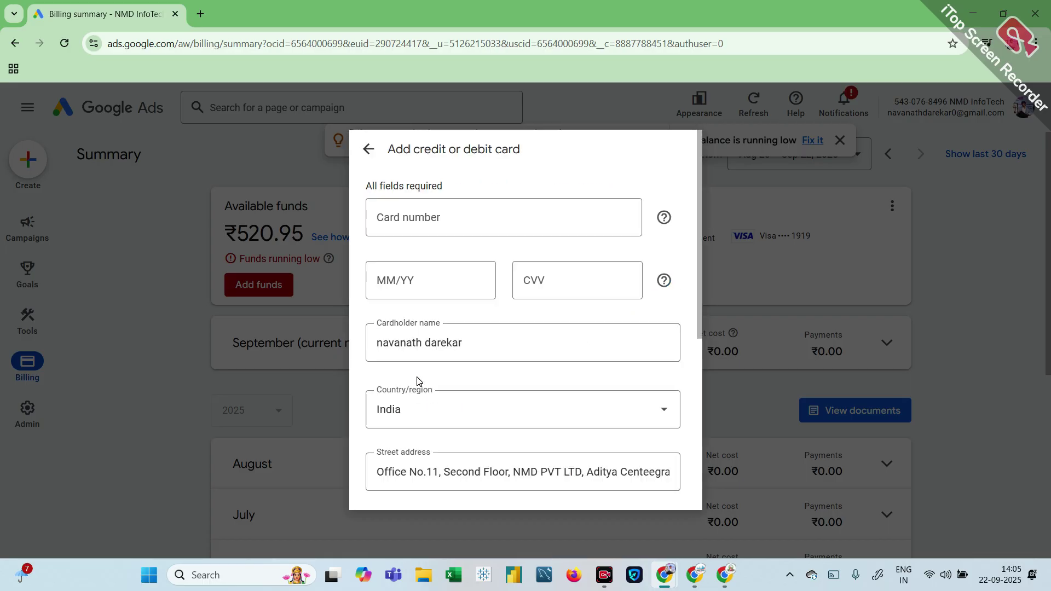
scroll(451, 380, down, 5)
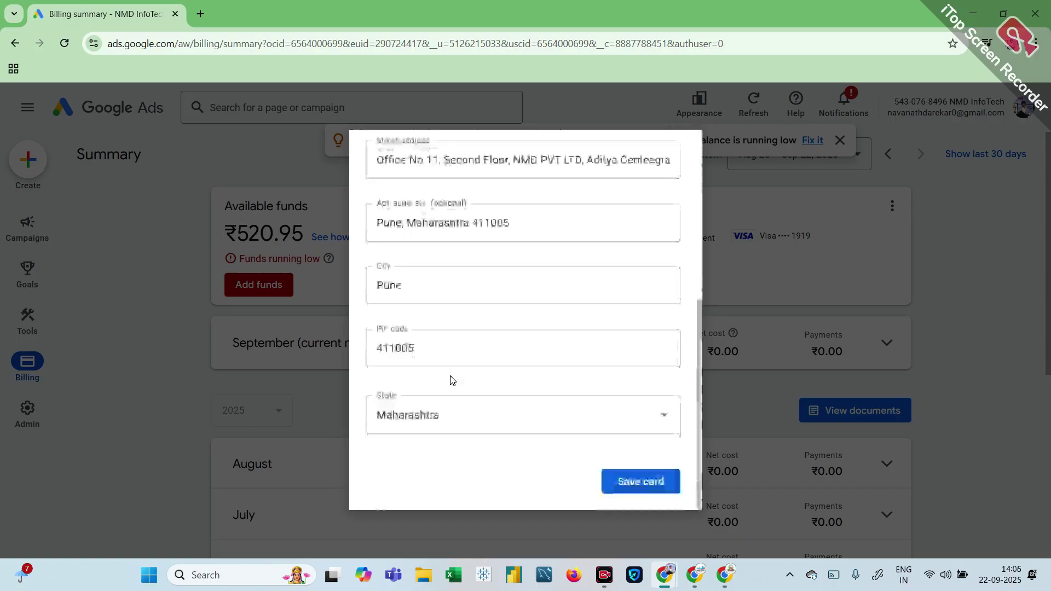
click(663, 482)
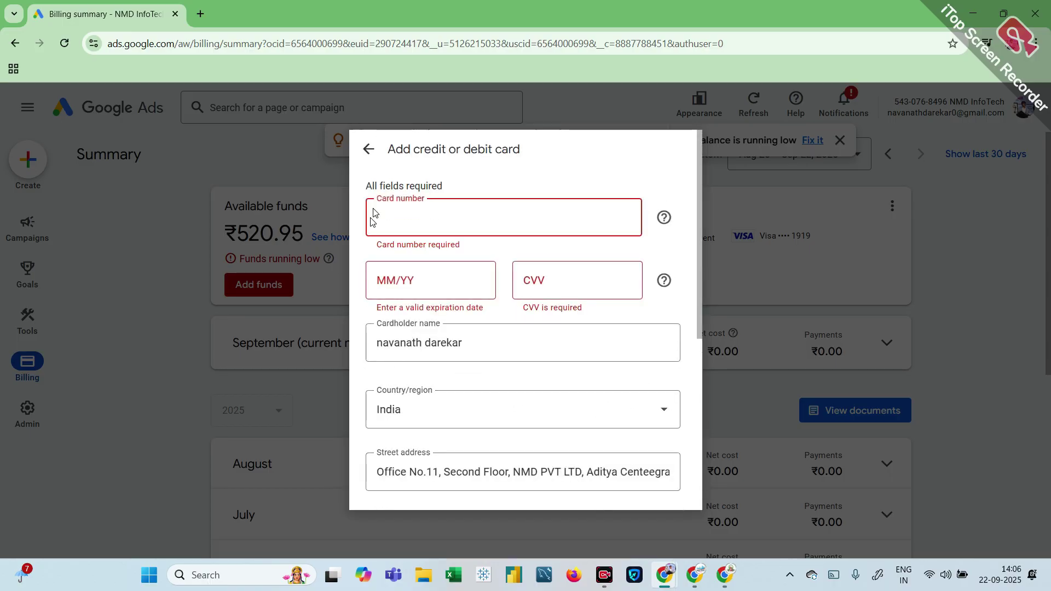
Step: Pick the other saved Visa card and ₹500.00, review the payment, then cancel the top-up
click(372, 151)
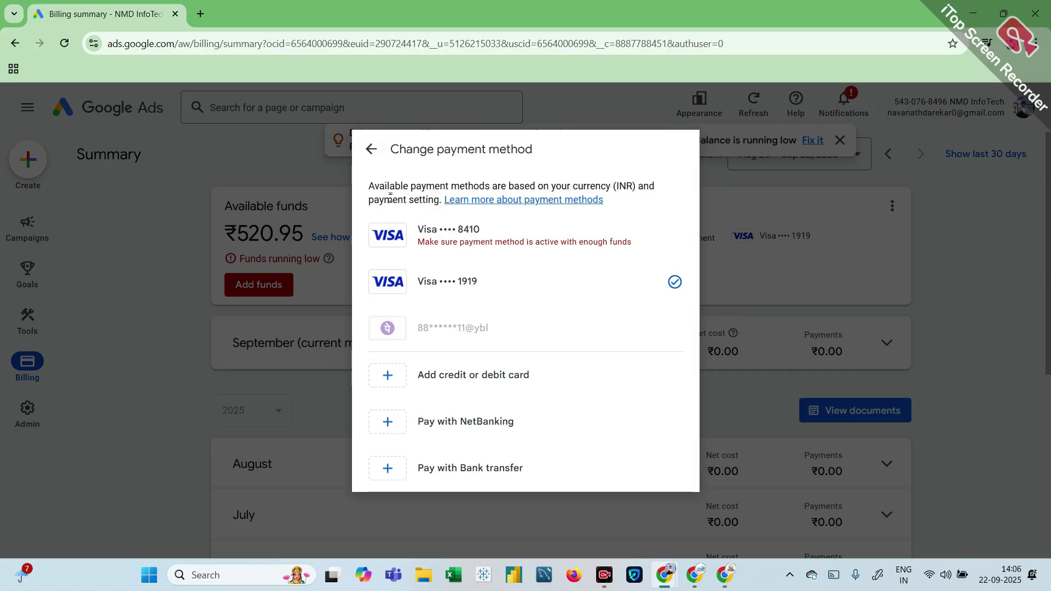
click(453, 232)
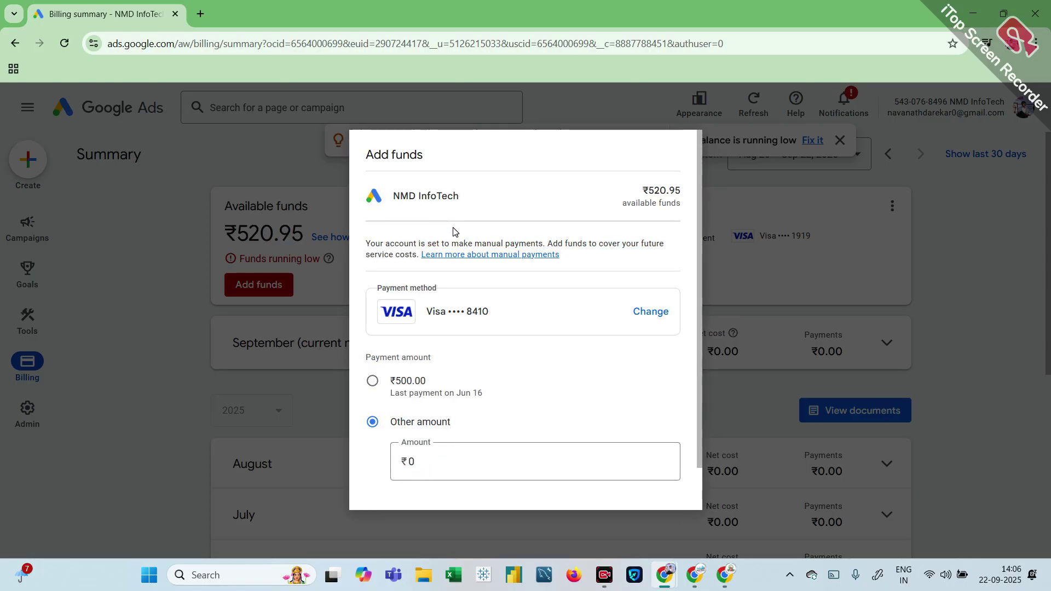
click(375, 381)
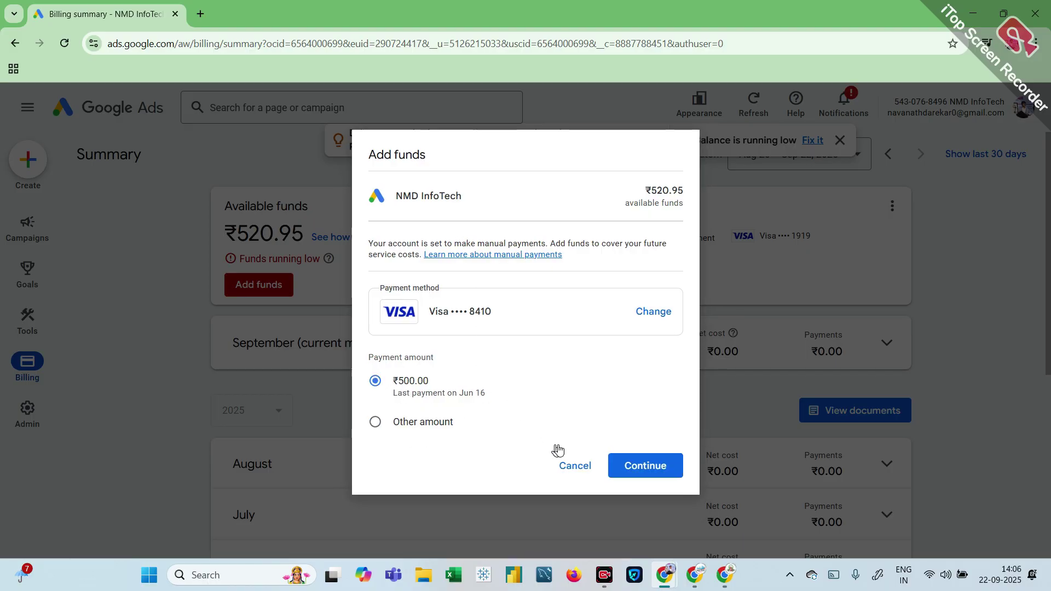
click(641, 476)
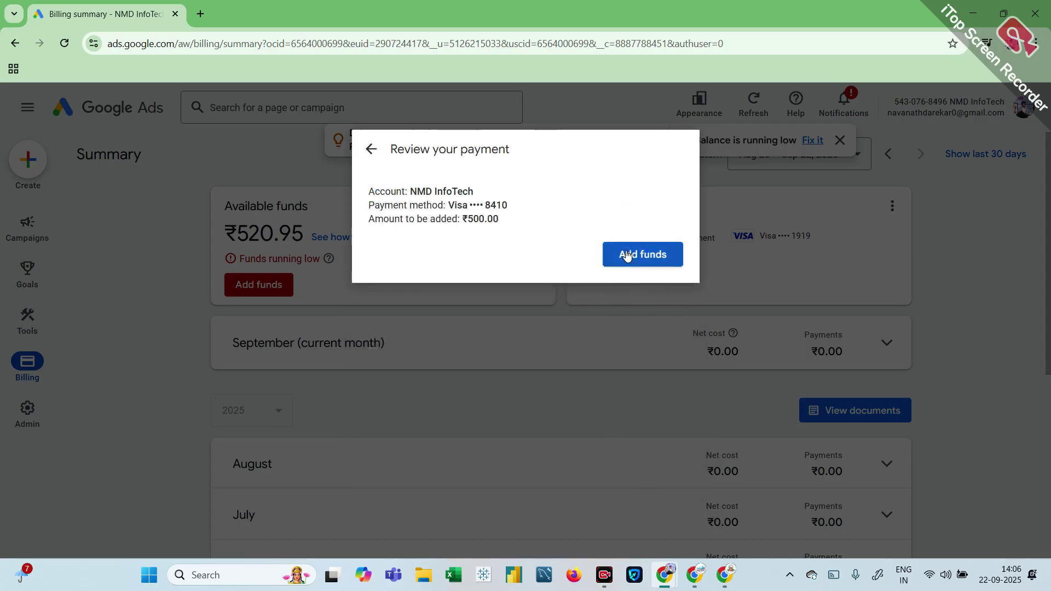
click(370, 143)
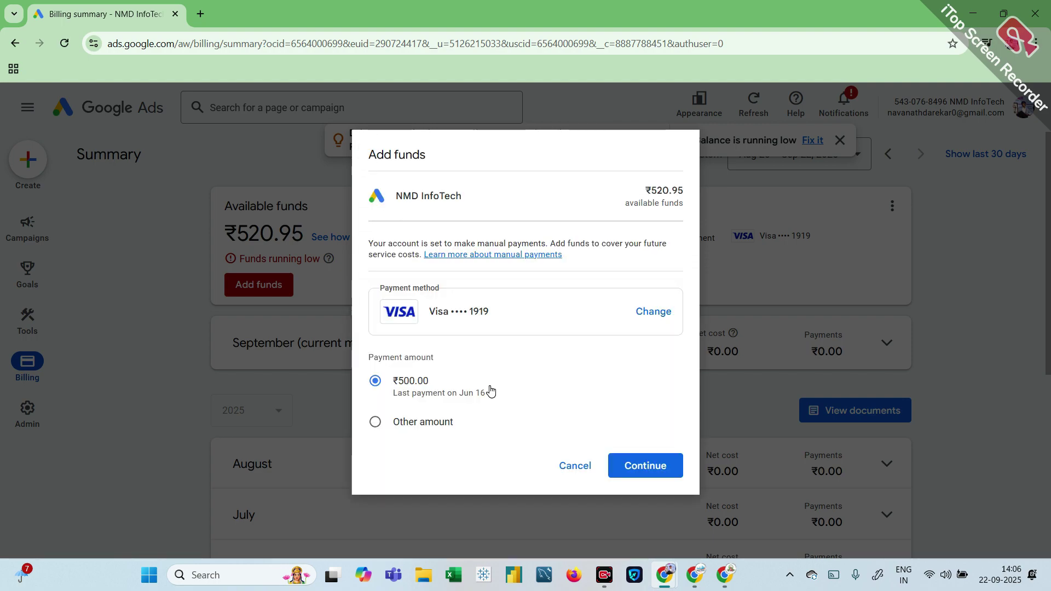
click(590, 474)
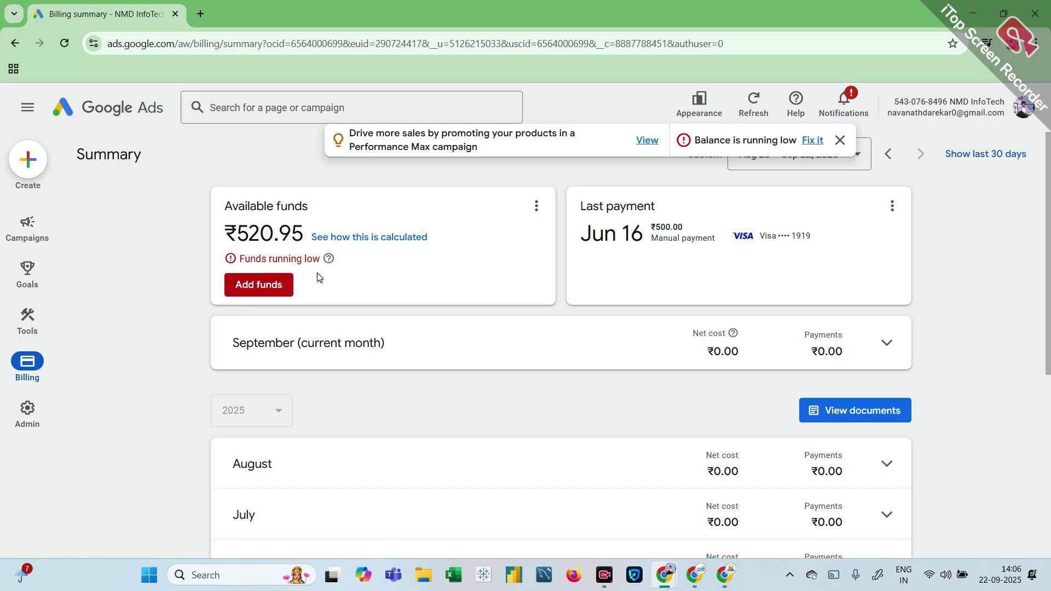
Step: Go to the Overview page for all campaigns
mouse_move(28, 228)
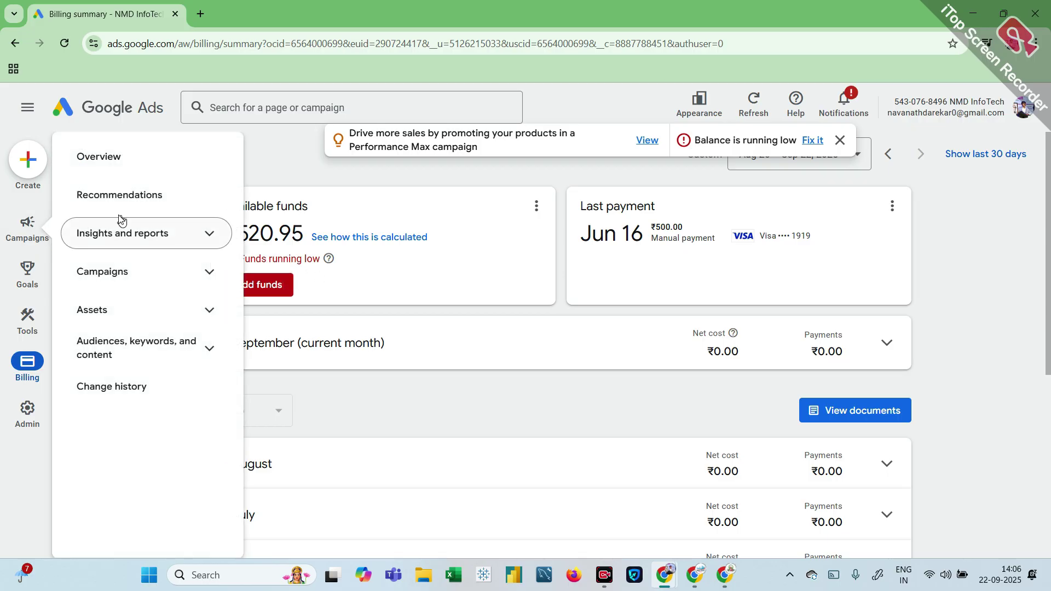
click(118, 163)
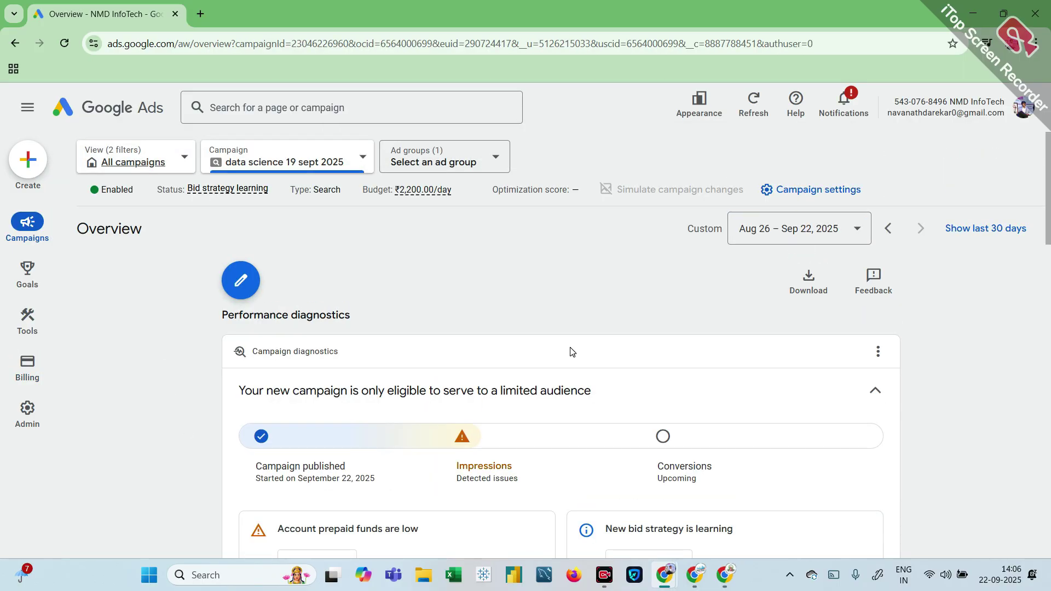
click(73, 109)
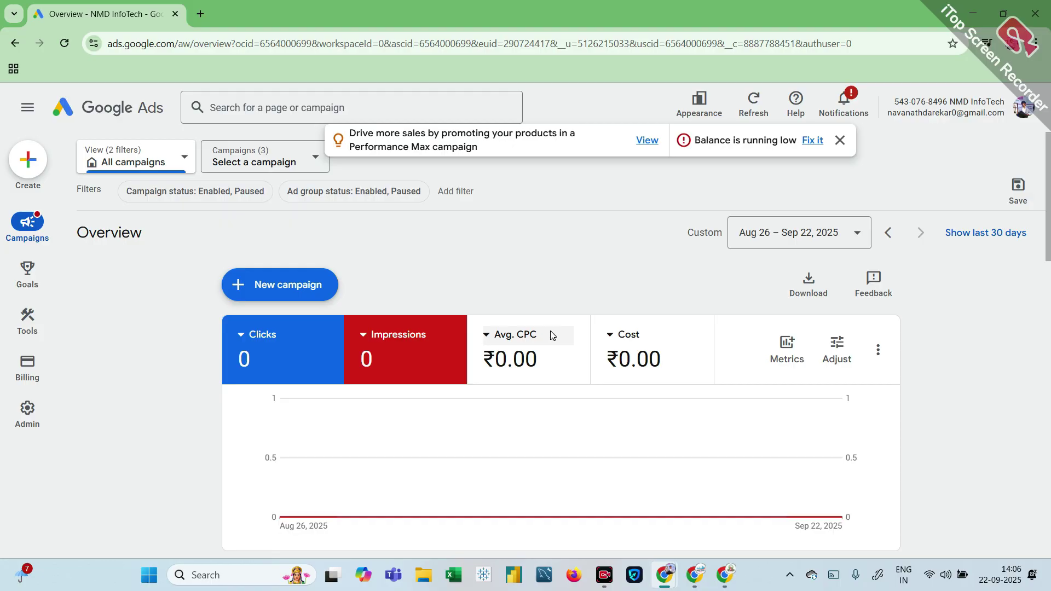
Step: Replace the Cost metric card with Phone call leads from Conversion categories
click(614, 336)
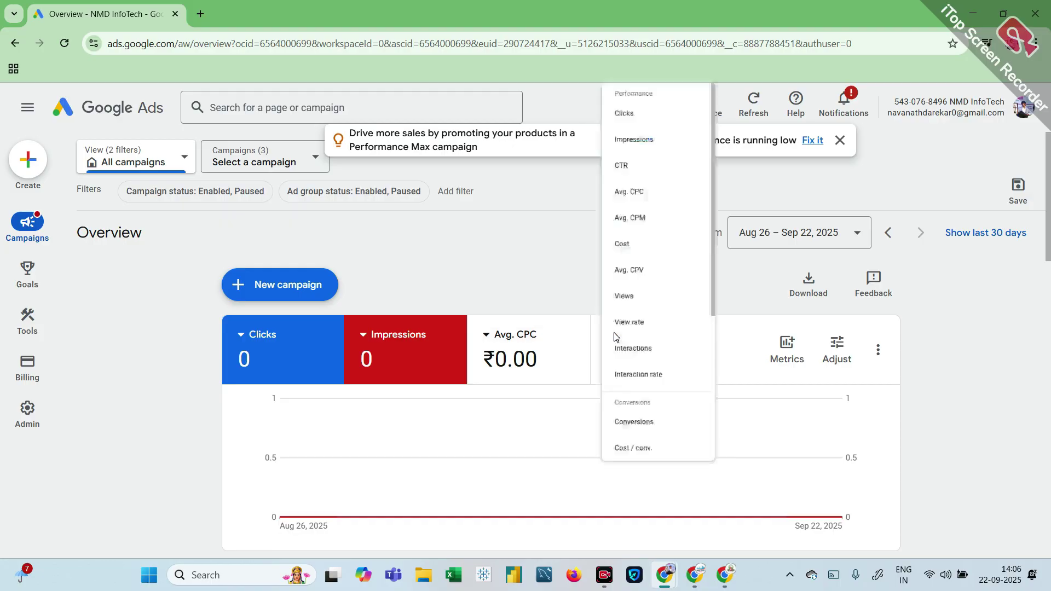
scroll(651, 514, down, 4)
scroll(651, 513, down, 1)
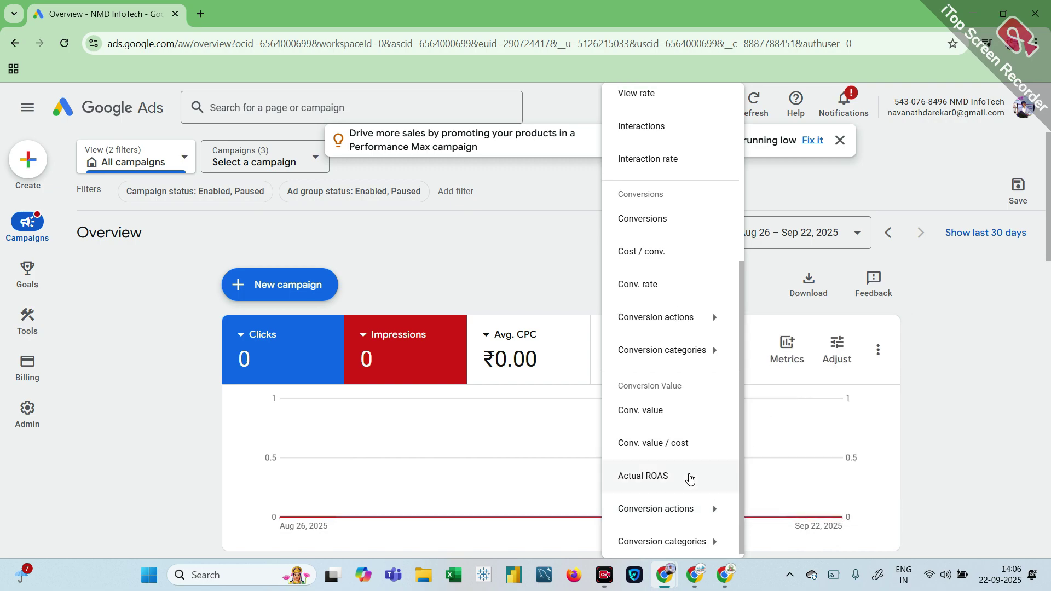
mouse_move(718, 546)
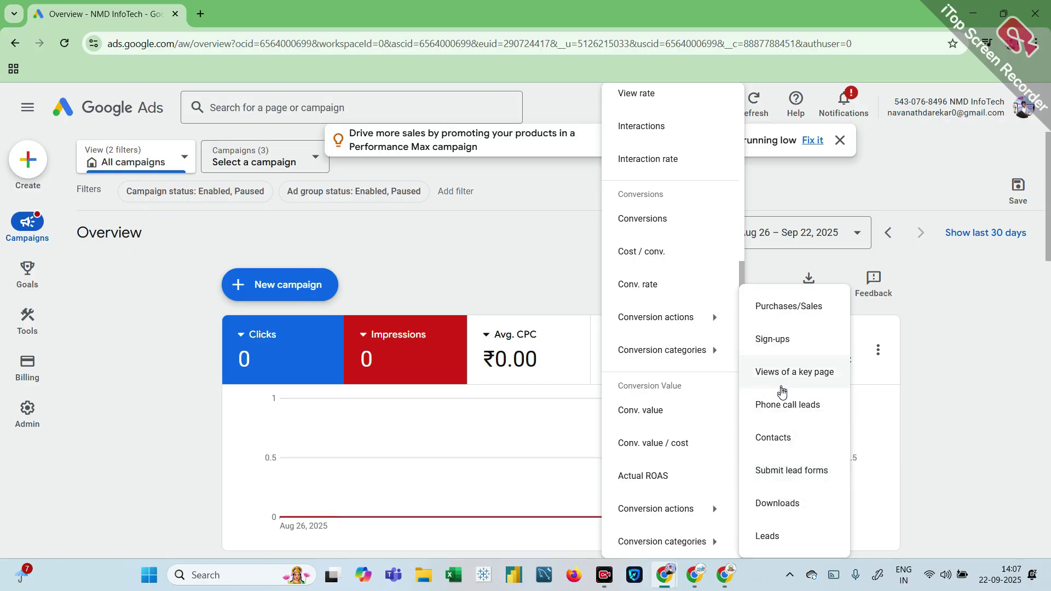
click(781, 408)
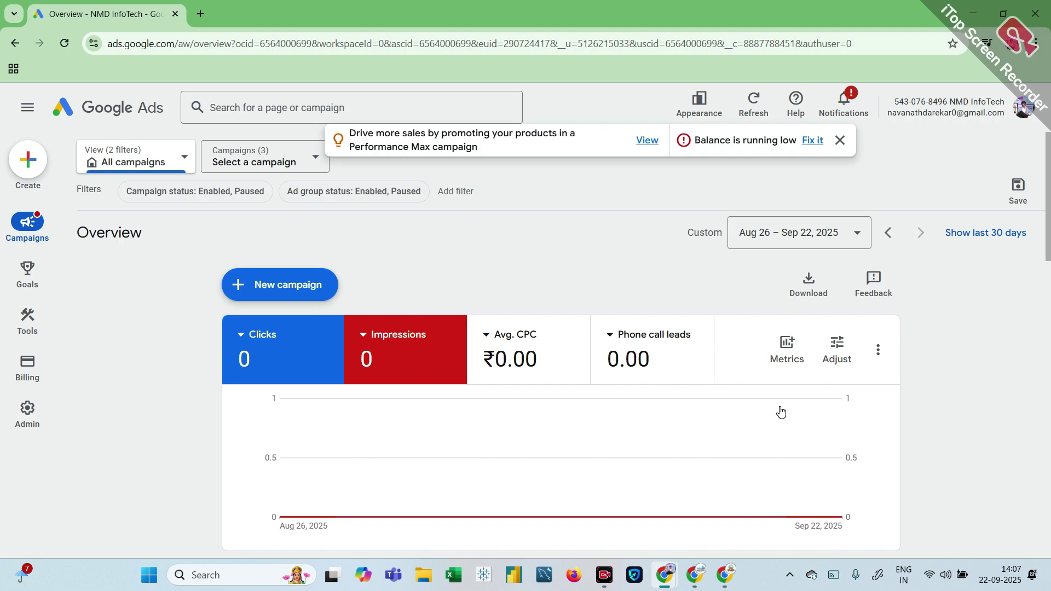
click(444, 145)
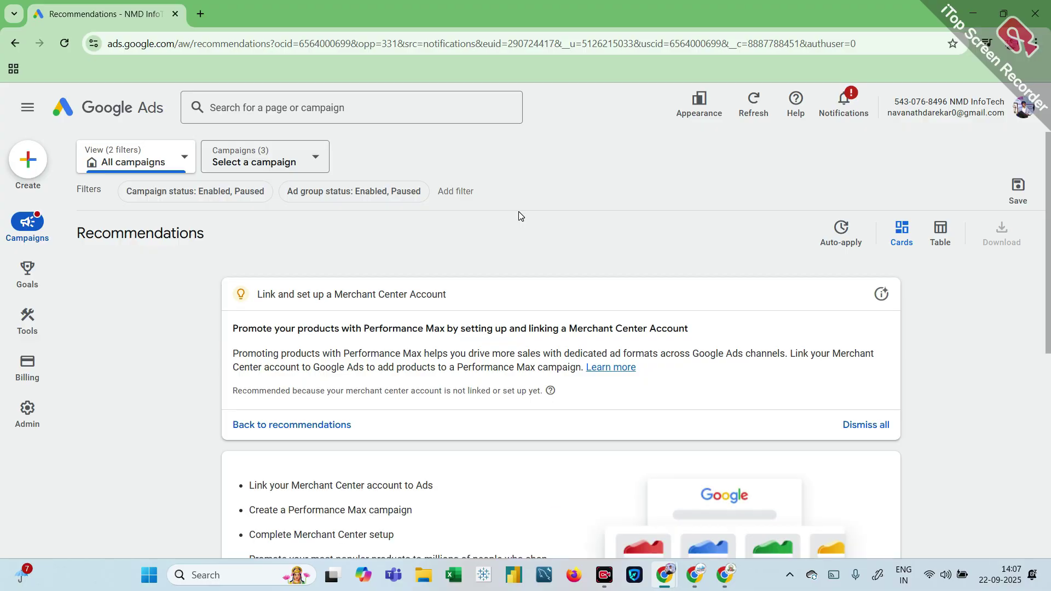
scroll(518, 214, down, 3)
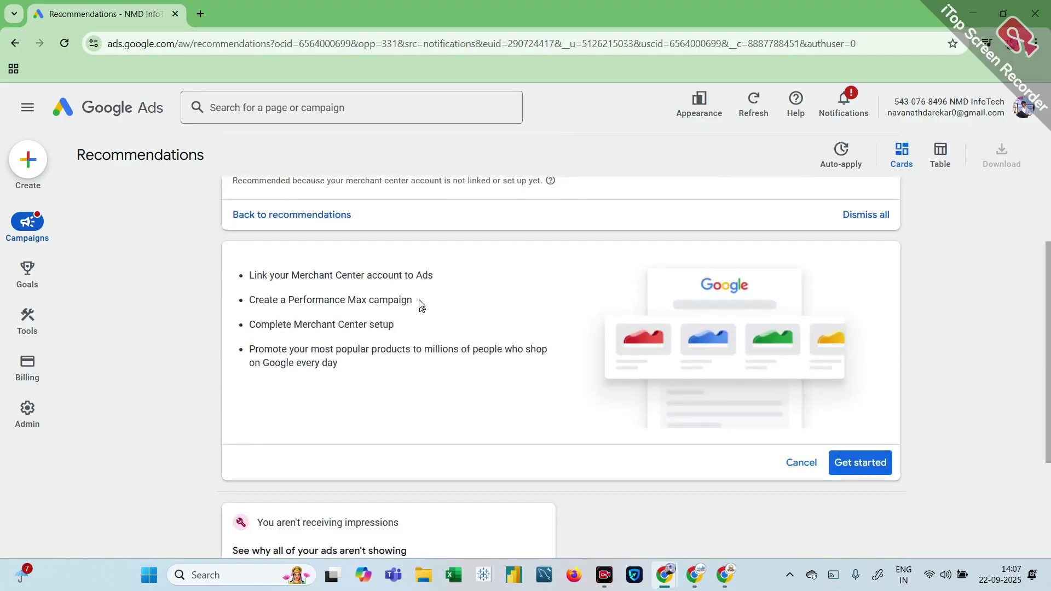
scroll(419, 298, down, 2)
scroll(420, 298, down, 1)
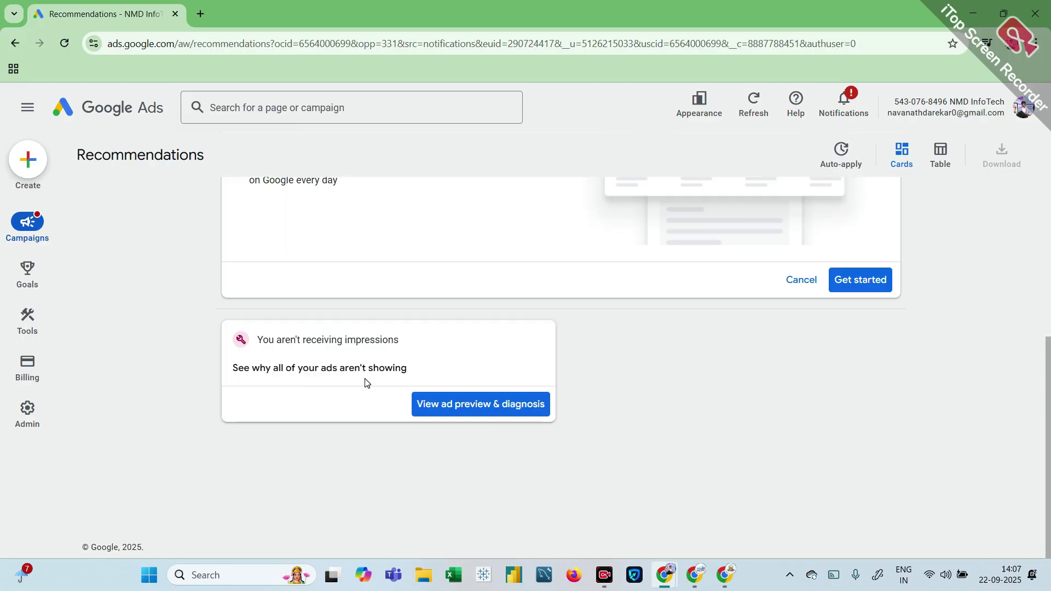
click(430, 400)
scroll(551, 363, up, 4)
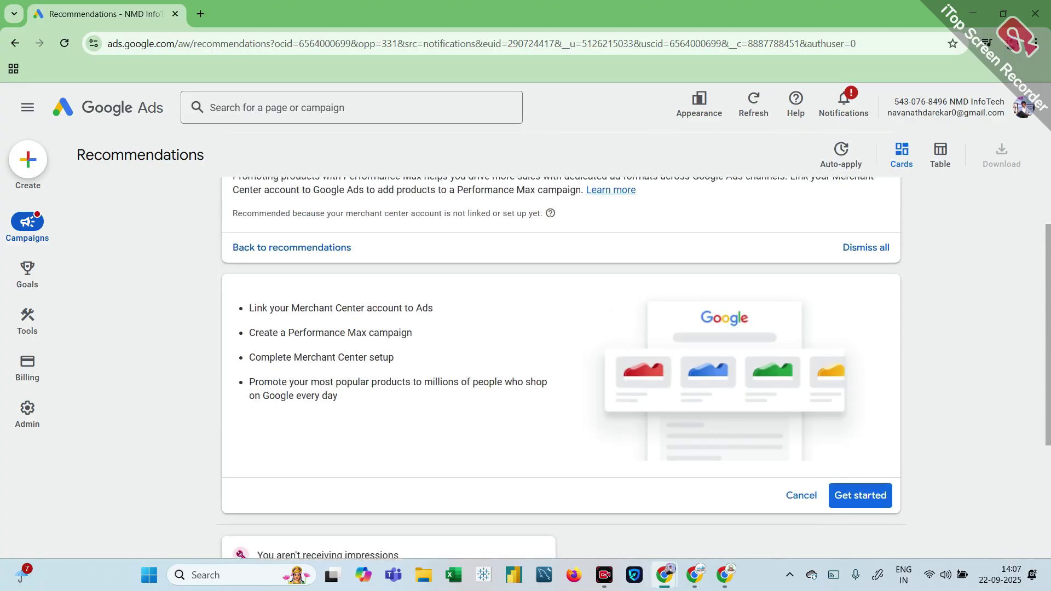
scroll(329, 353, up, 3)
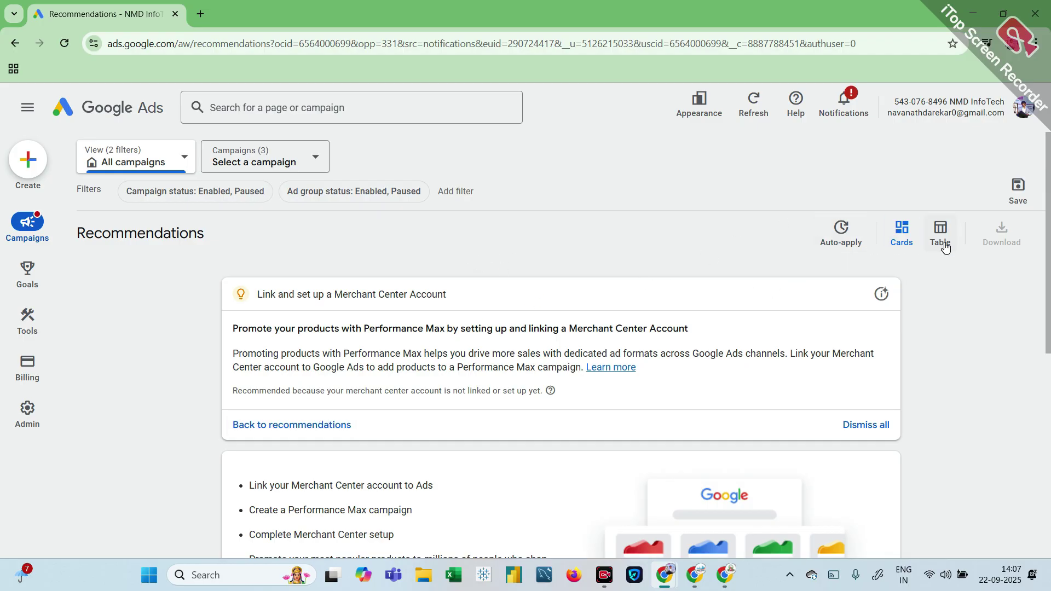
mouse_move(18, 261)
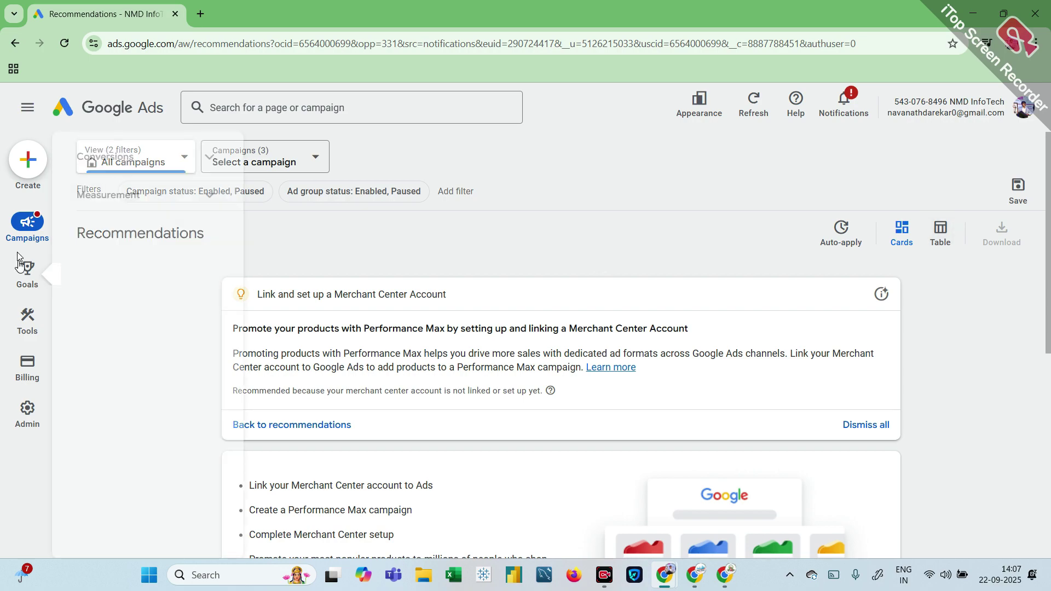
mouse_move(27, 223)
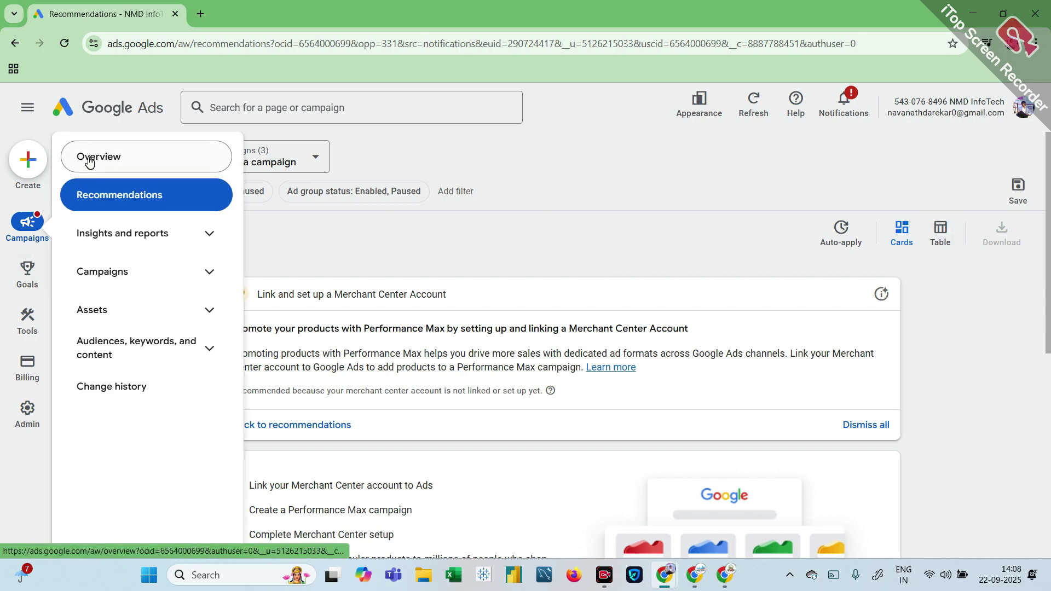
Step: Open the account Overview and scroll through its summary
click(89, 161)
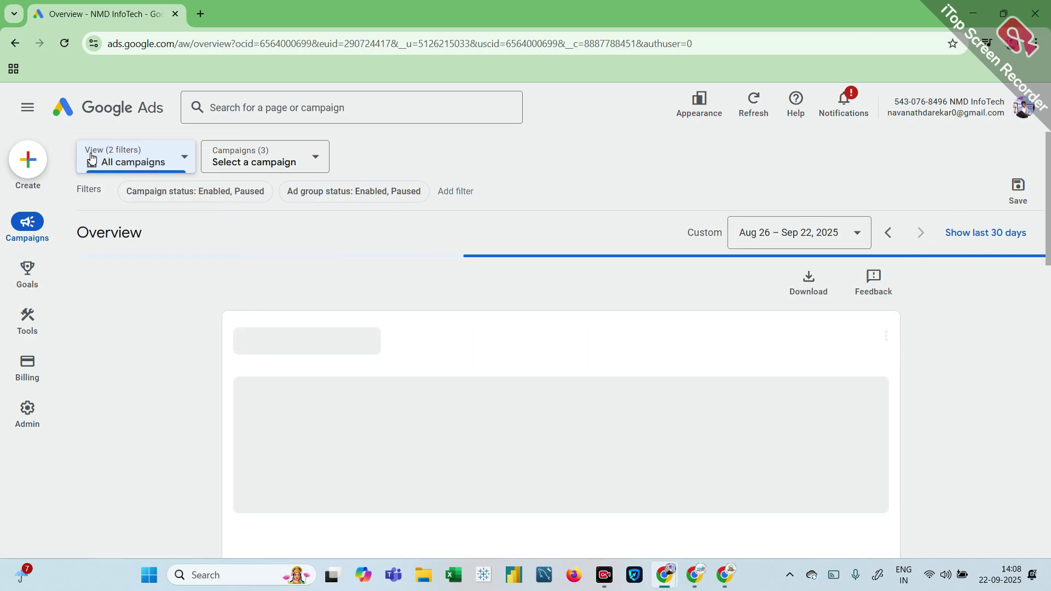
scroll(91, 158, down, 4)
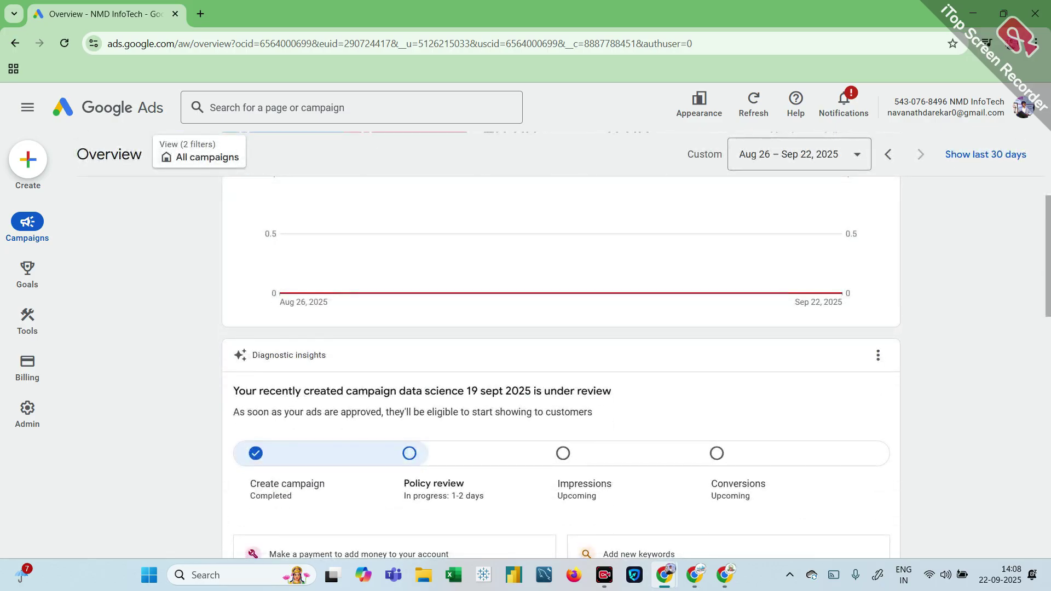
scroll(380, 281, down, 8)
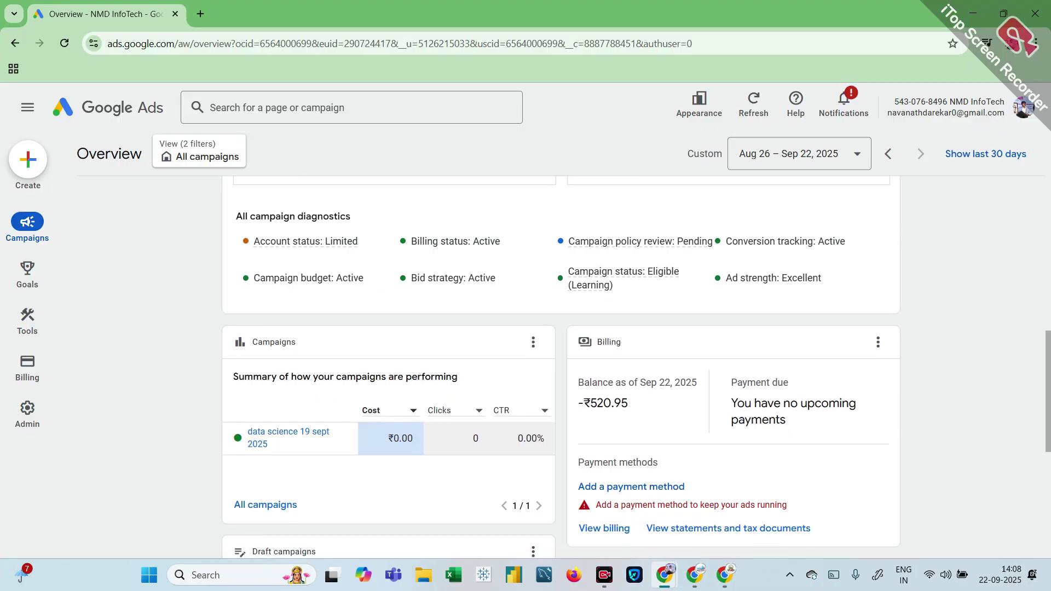
scroll(91, 158, up, 12)
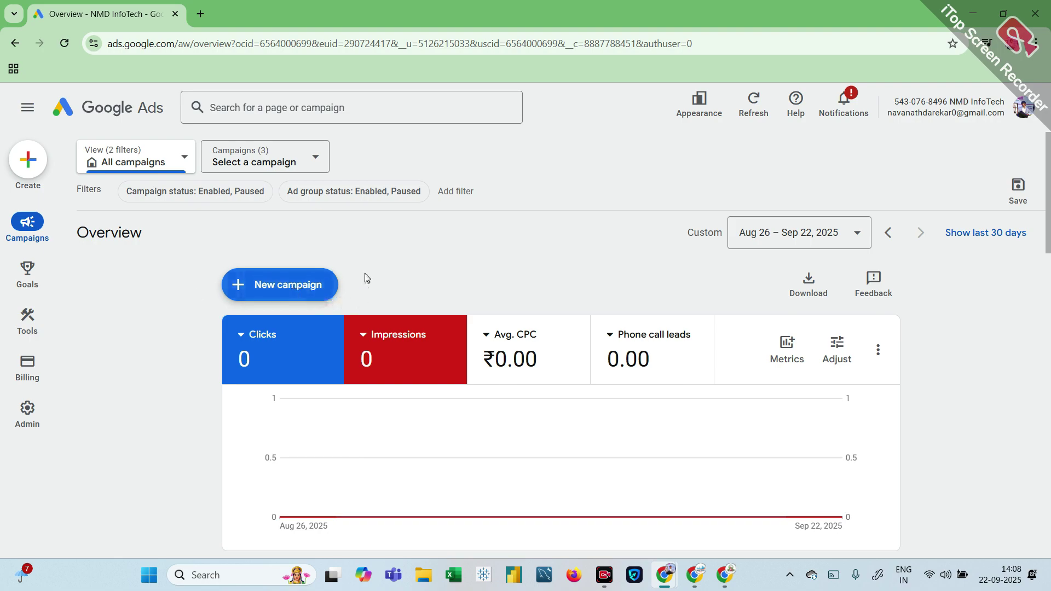
scroll(364, 277, down, 1)
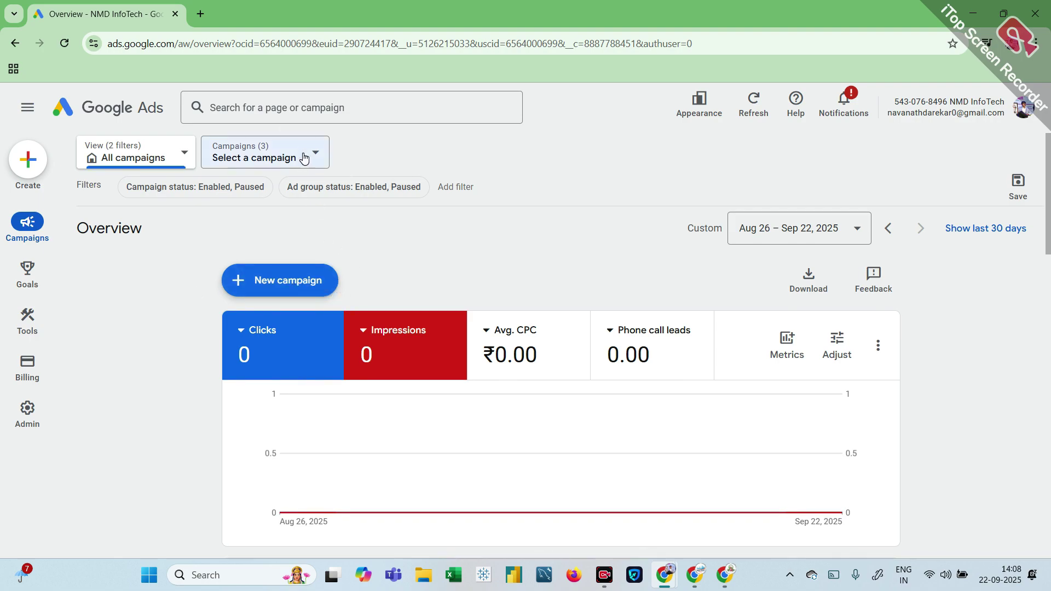
Step: Switch to the data science 19 sept 2025 campaign and choose Edit campaign
click(304, 158)
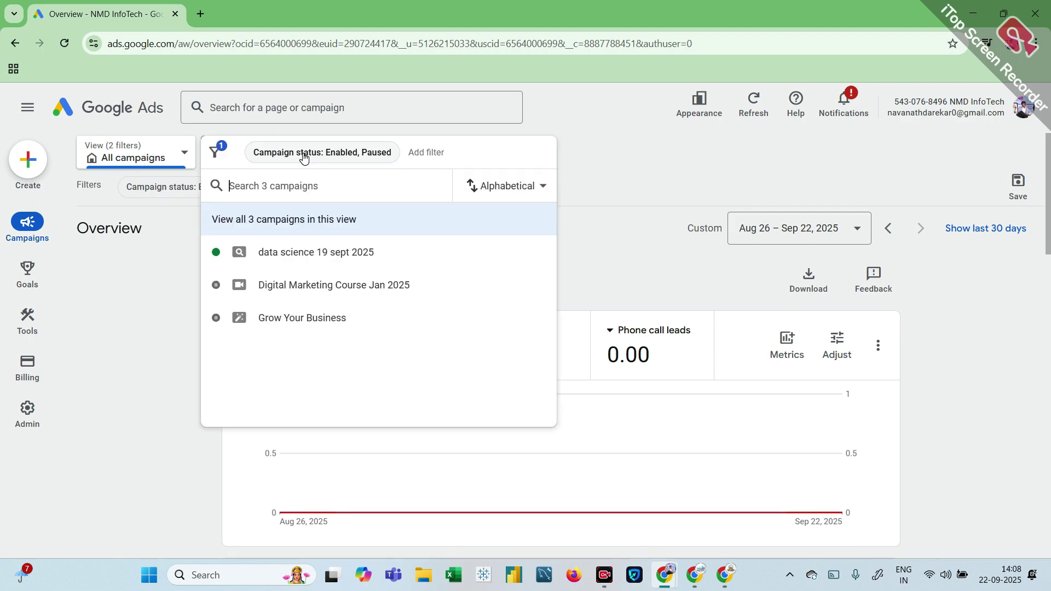
click(289, 253)
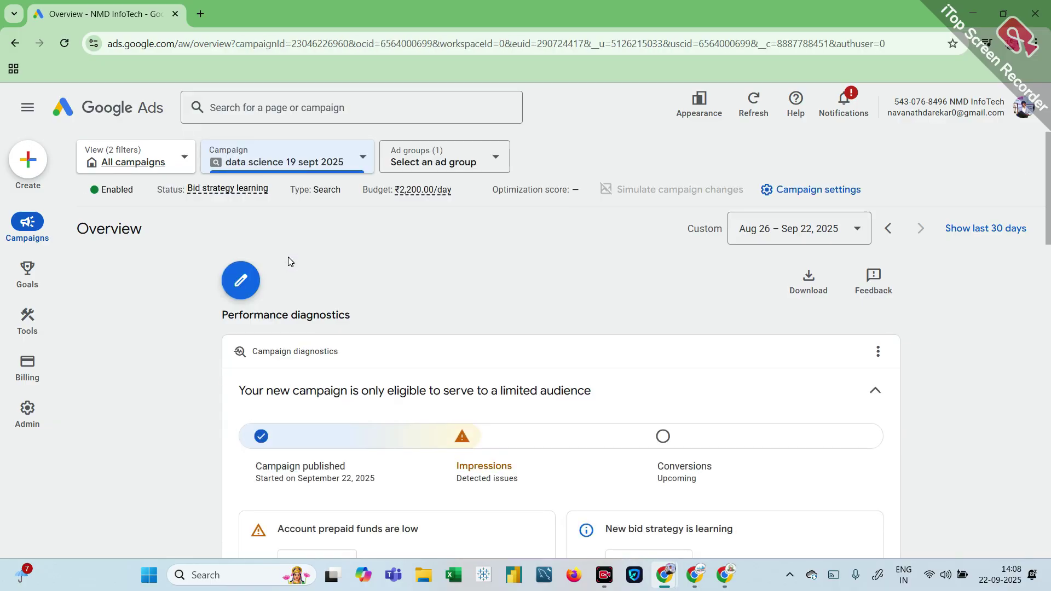
scroll(288, 258, down, 3)
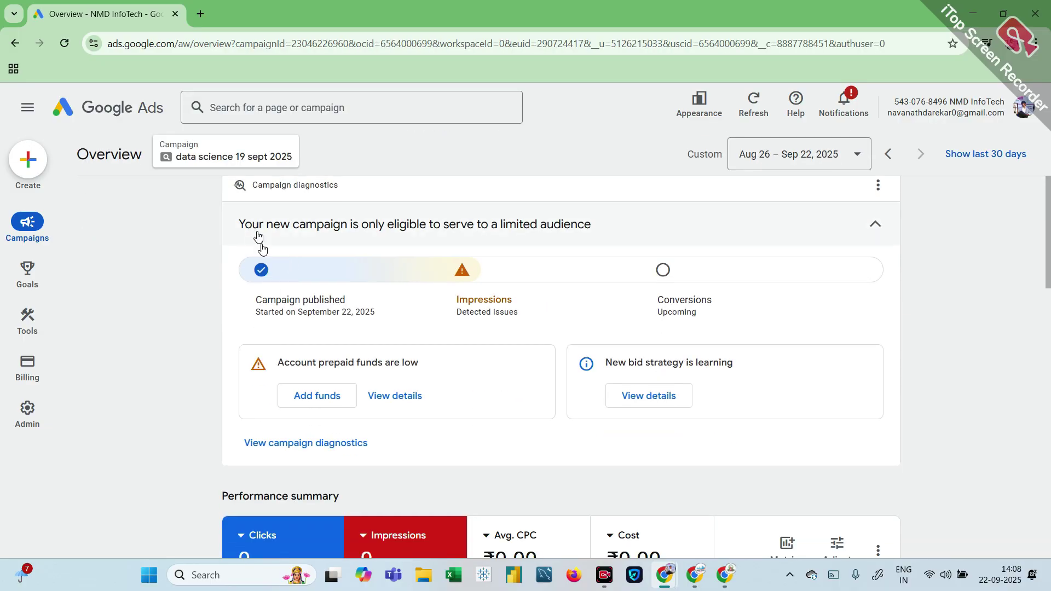
scroll(258, 236, up, 3)
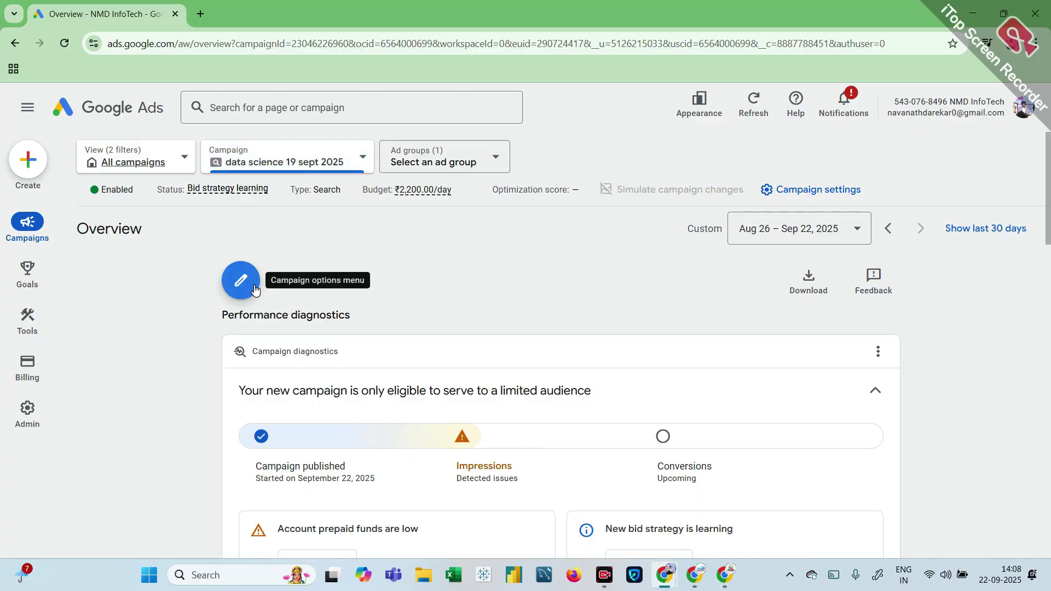
click(255, 288)
click(285, 330)
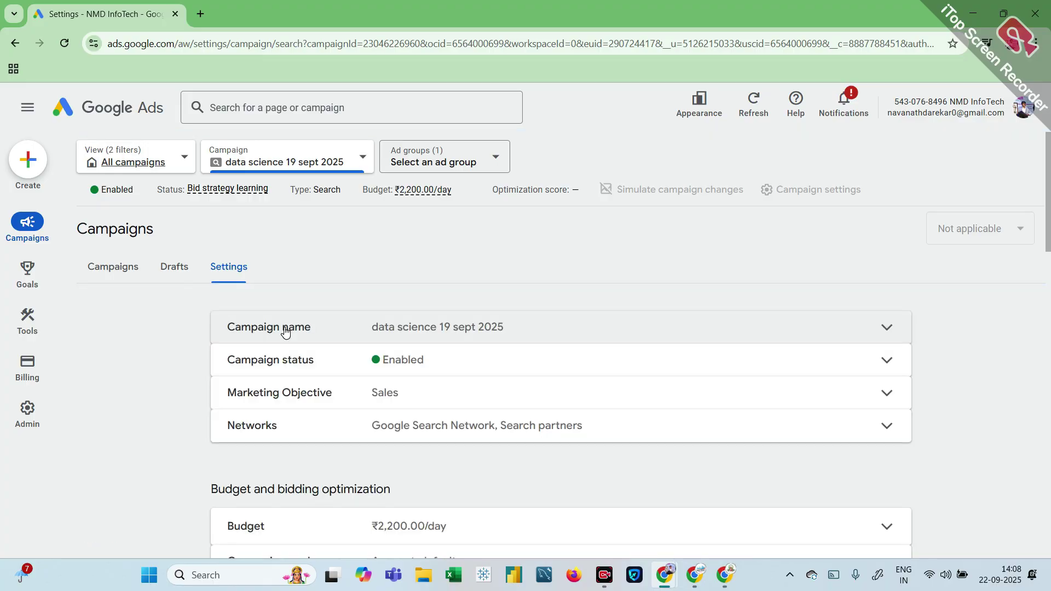
Step: Review the campaign settings, then select Ad group 1 to see its Target CPA ₹250.00 bidding
scroll(506, 423, down, 10)
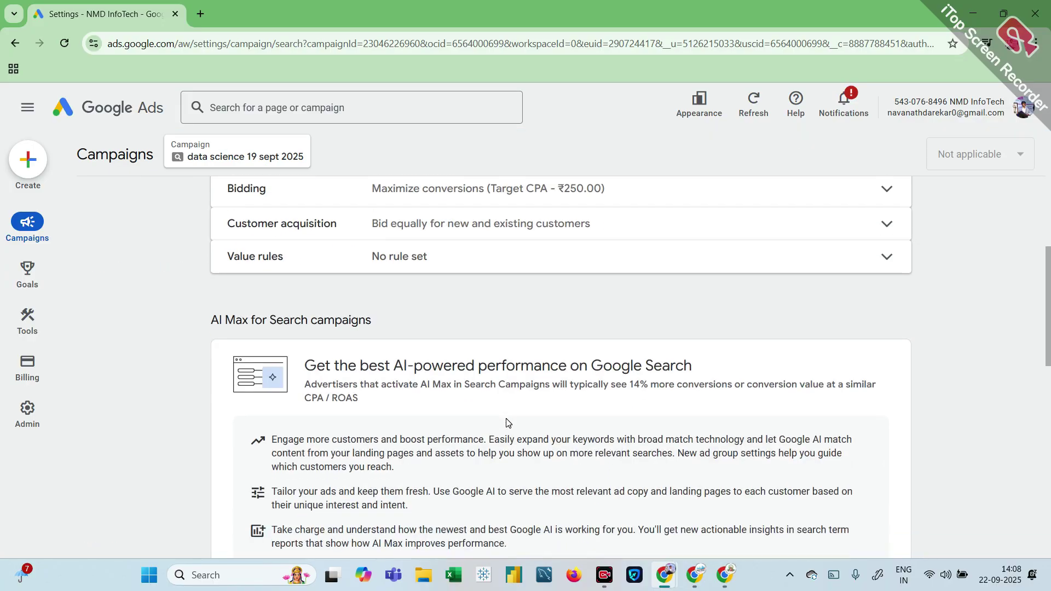
scroll(507, 423, down, 5)
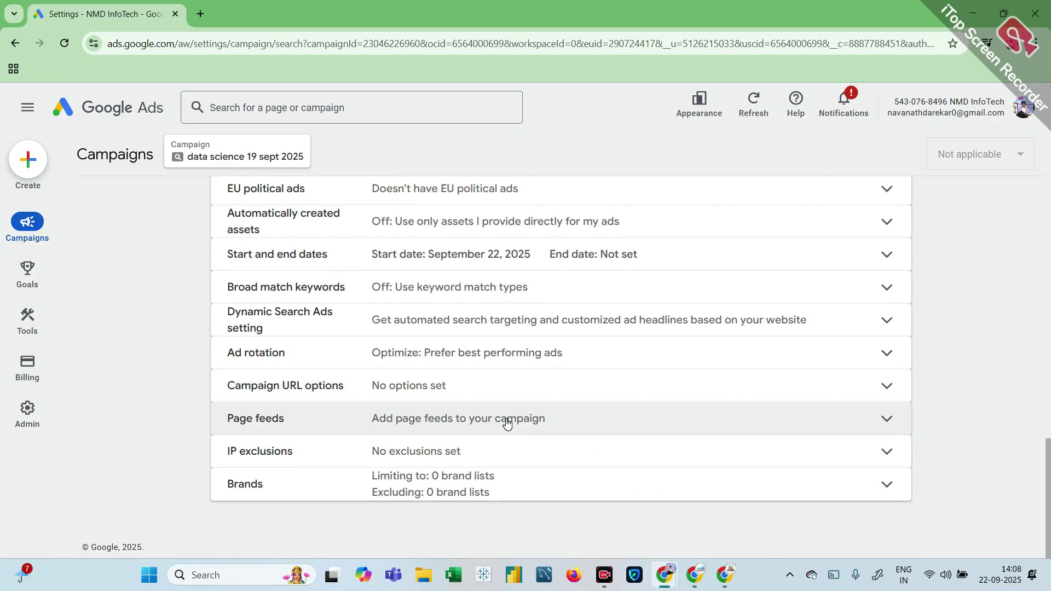
scroll(506, 423, up, 15)
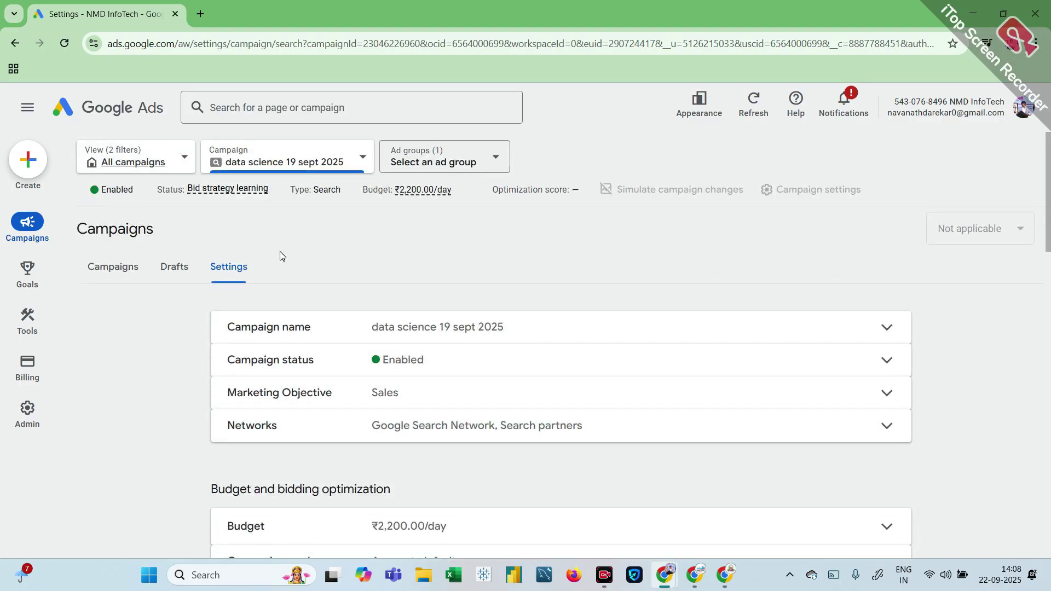
click(465, 164)
click(436, 291)
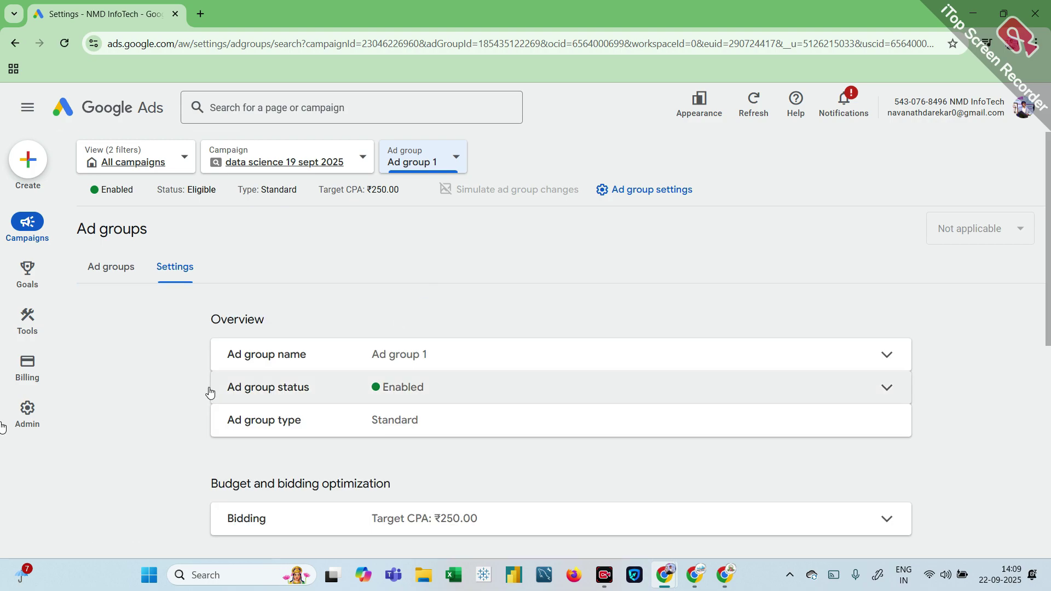
Step: Leave Ad group 1 for All campaigns and open Keywords under Audiences, keywords, and content
mouse_move(12, 272)
mouse_move(27, 225)
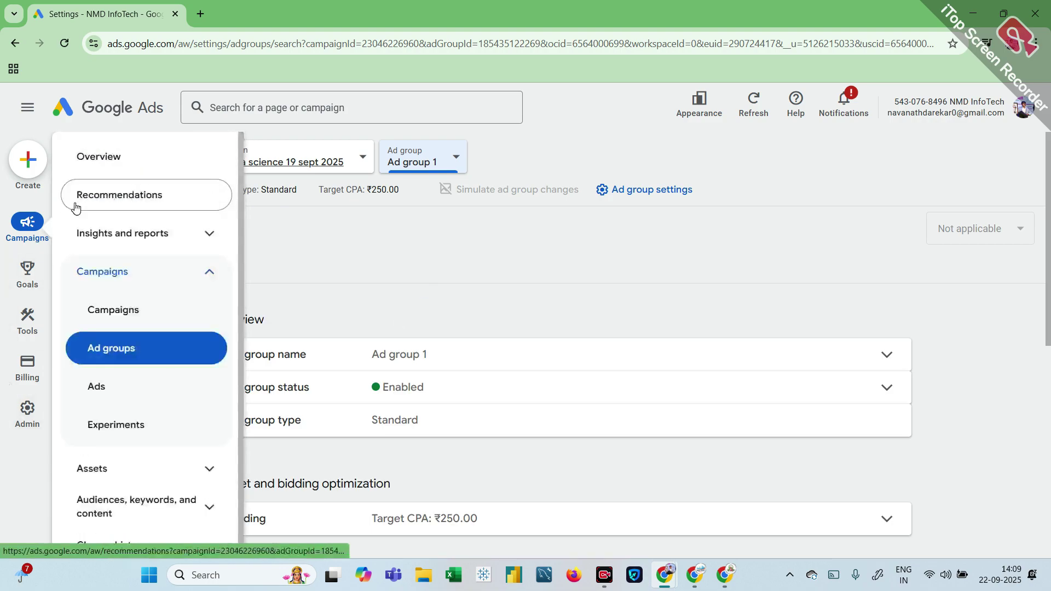
click(112, 164)
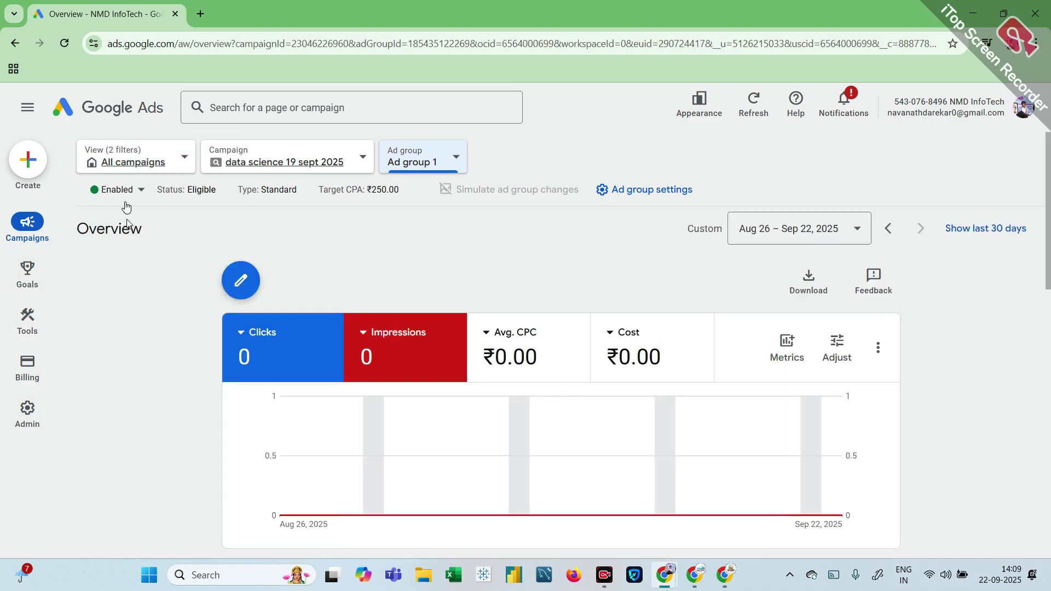
click(158, 168)
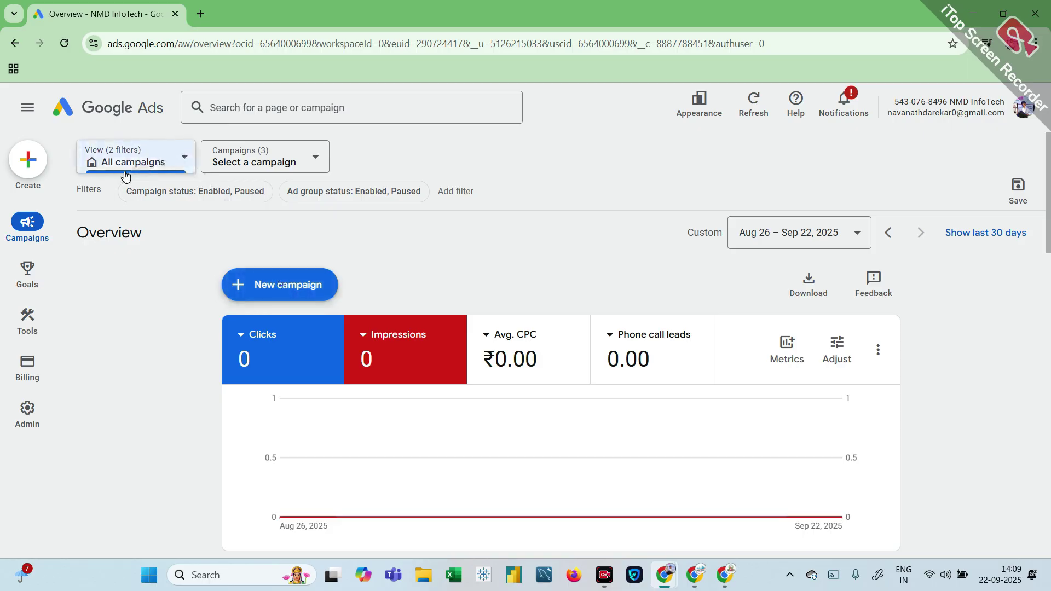
mouse_move(23, 254)
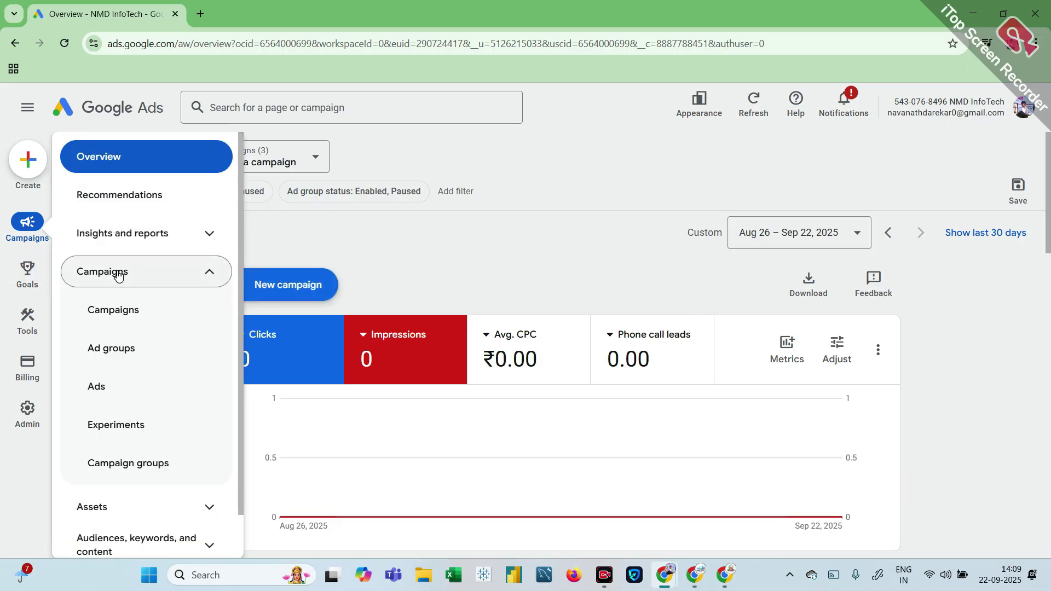
click(118, 275)
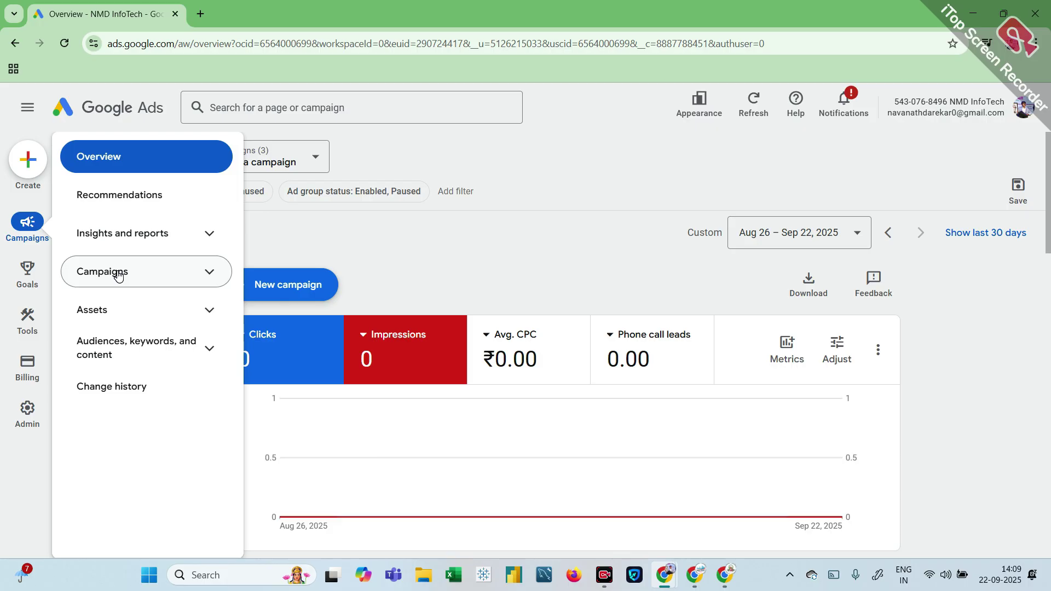
click(133, 358)
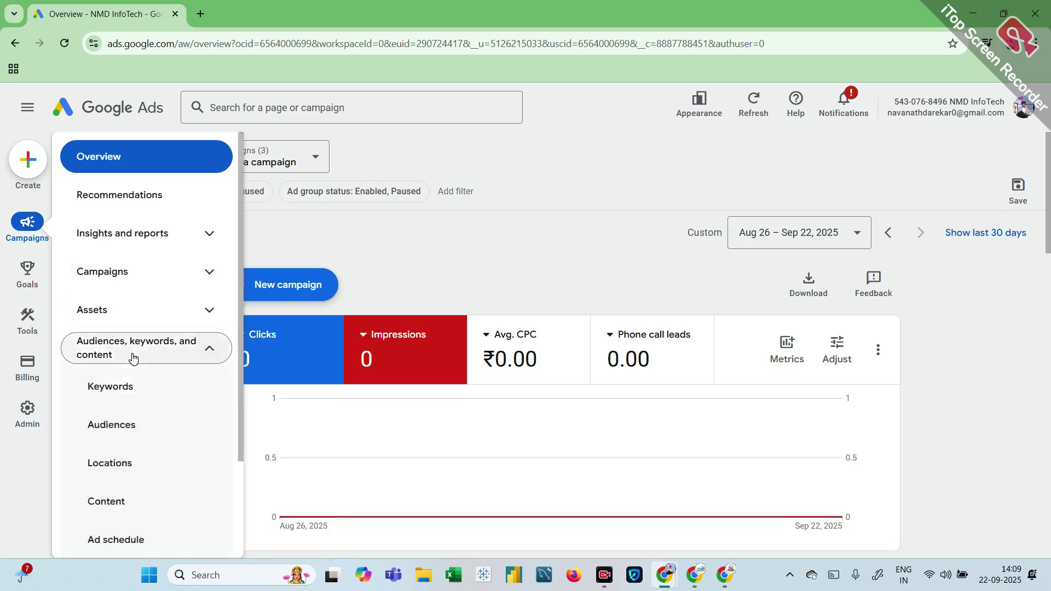
click(132, 393)
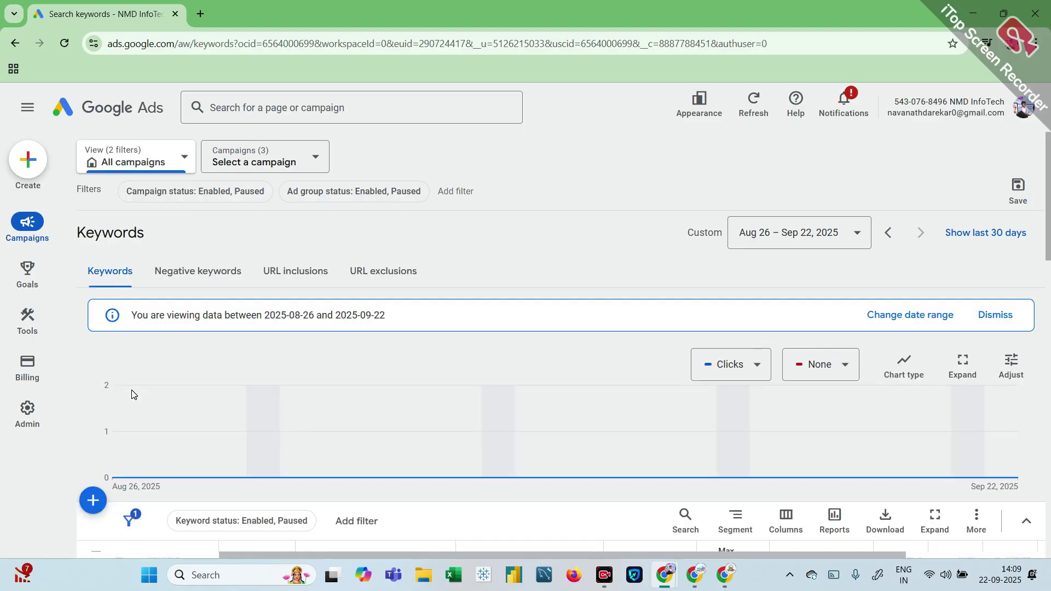
scroll(131, 394, down, 4)
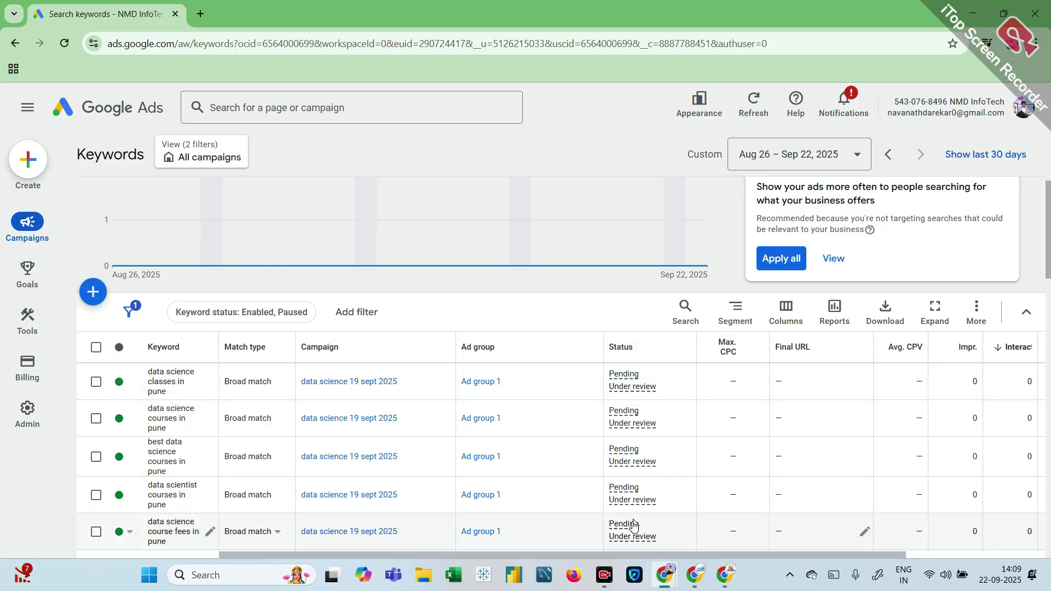
mouse_move(639, 461)
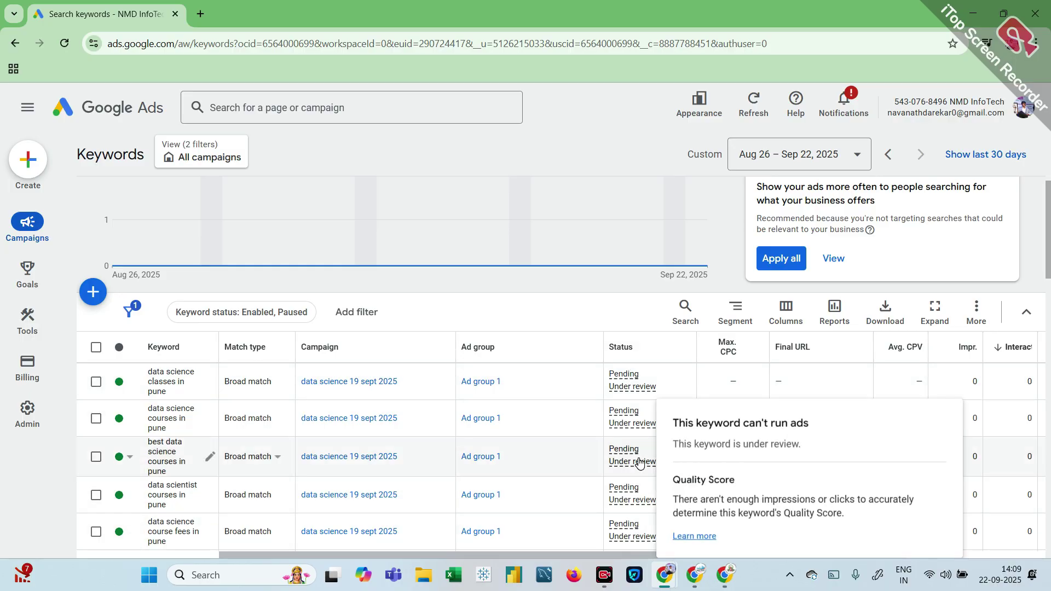
scroll(639, 462, down, 3)
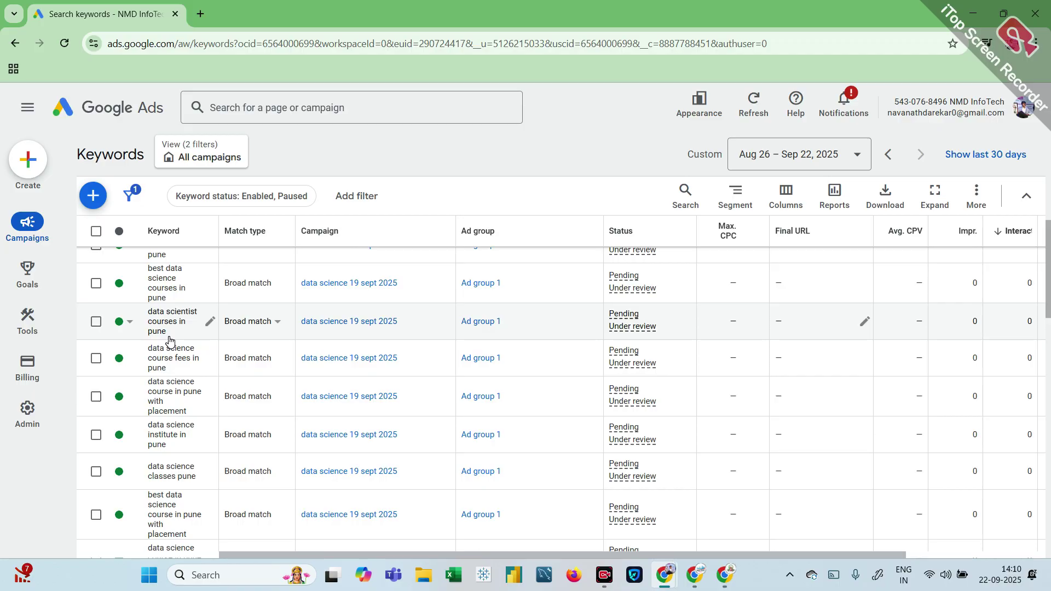
scroll(169, 341, up, 3)
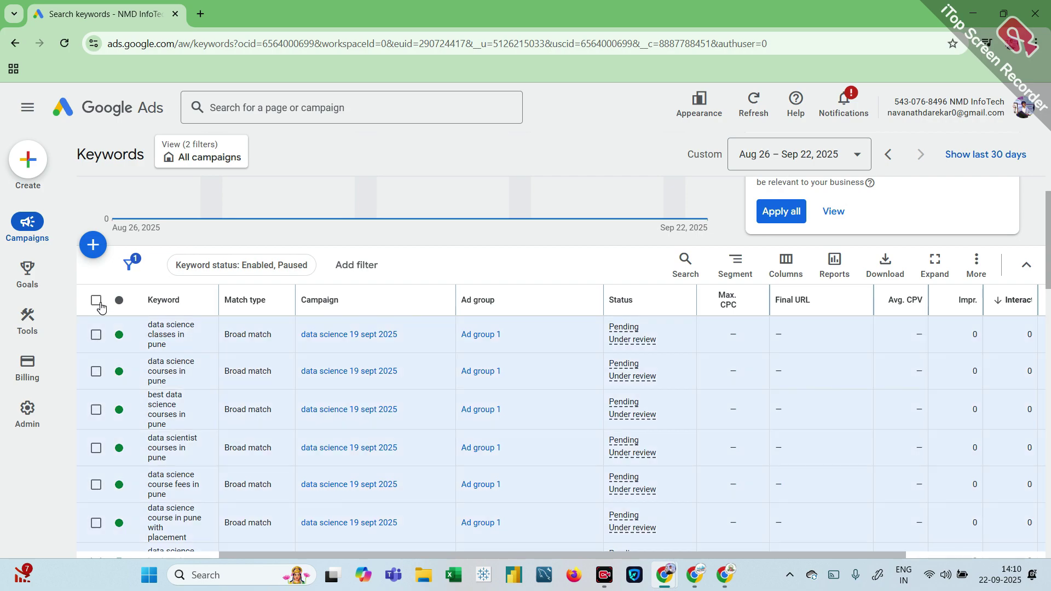
Step: Tick all 25 keywords and apply Change all match types set to Phrase match
click(96, 300)
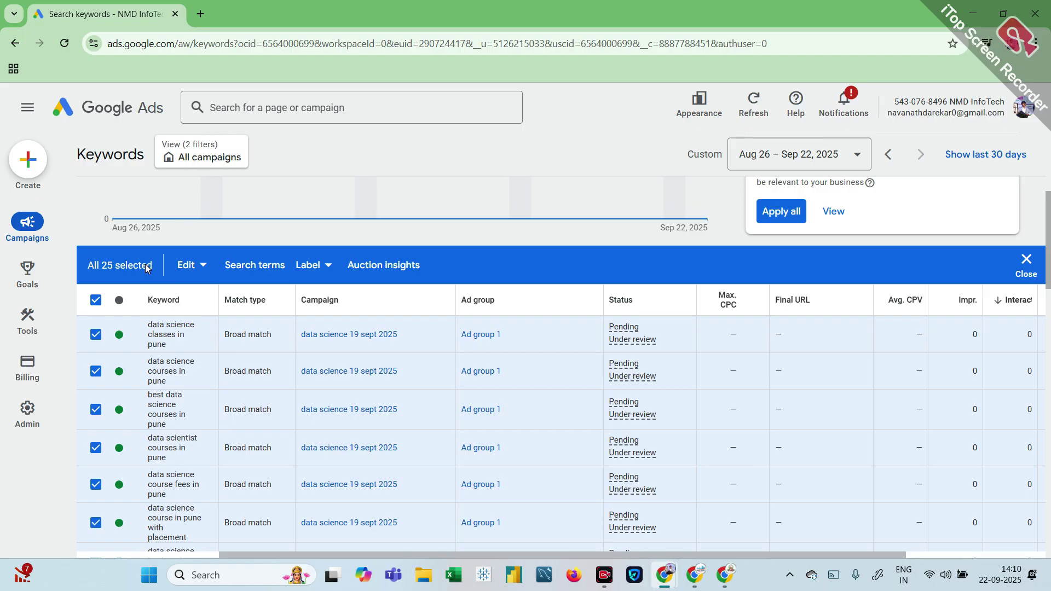
click(204, 266)
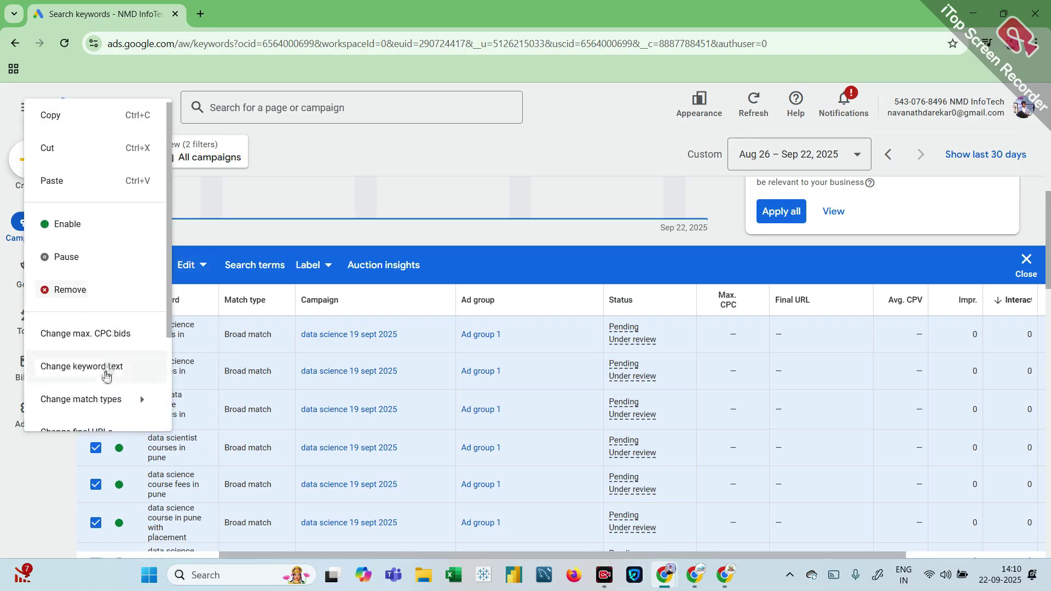
scroll(107, 375, down, 2)
mouse_move(98, 326)
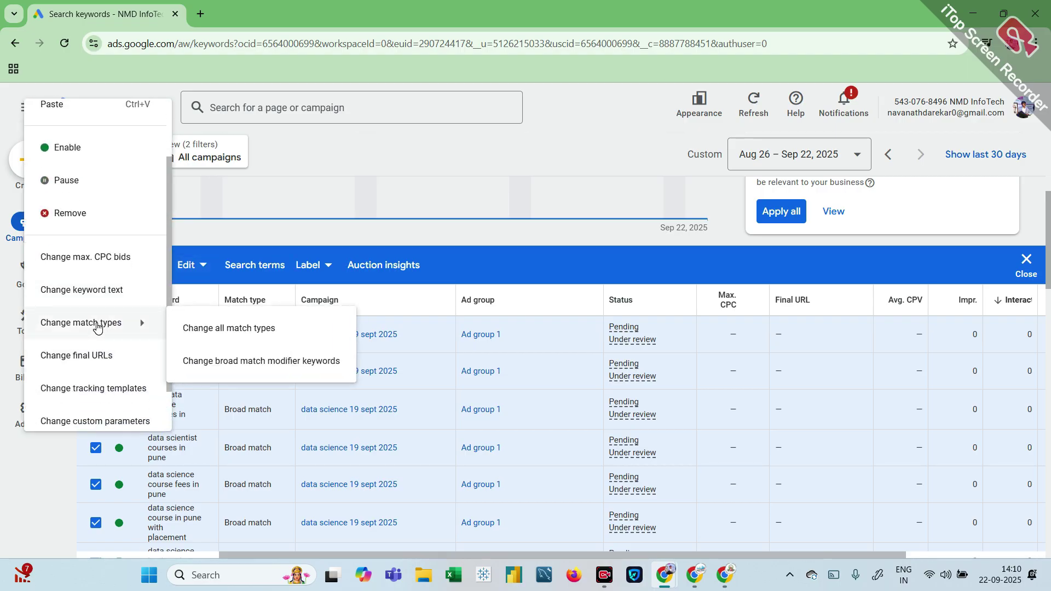
click(251, 335)
click(154, 355)
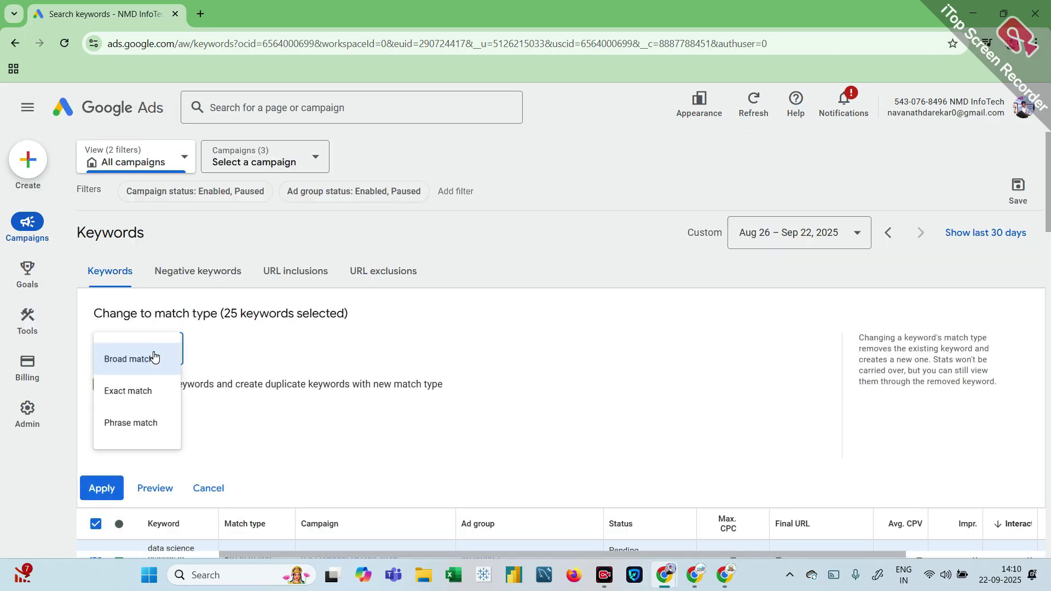
click(138, 431)
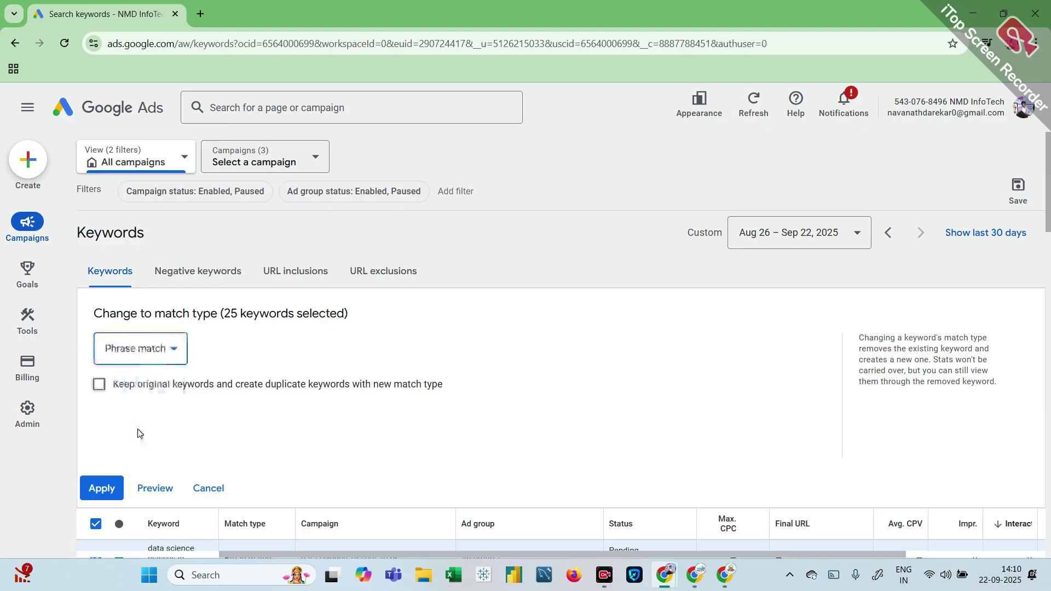
click(111, 488)
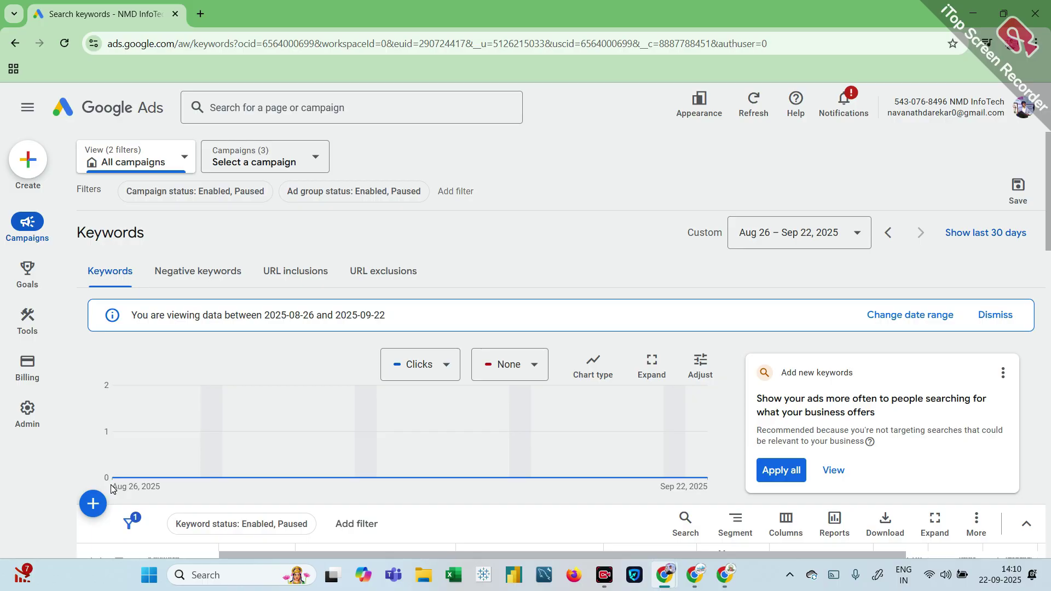
Step: Rewrite 'data science course institute in pune' in square brackets and save it as Exact match
scroll(111, 485, down, 4)
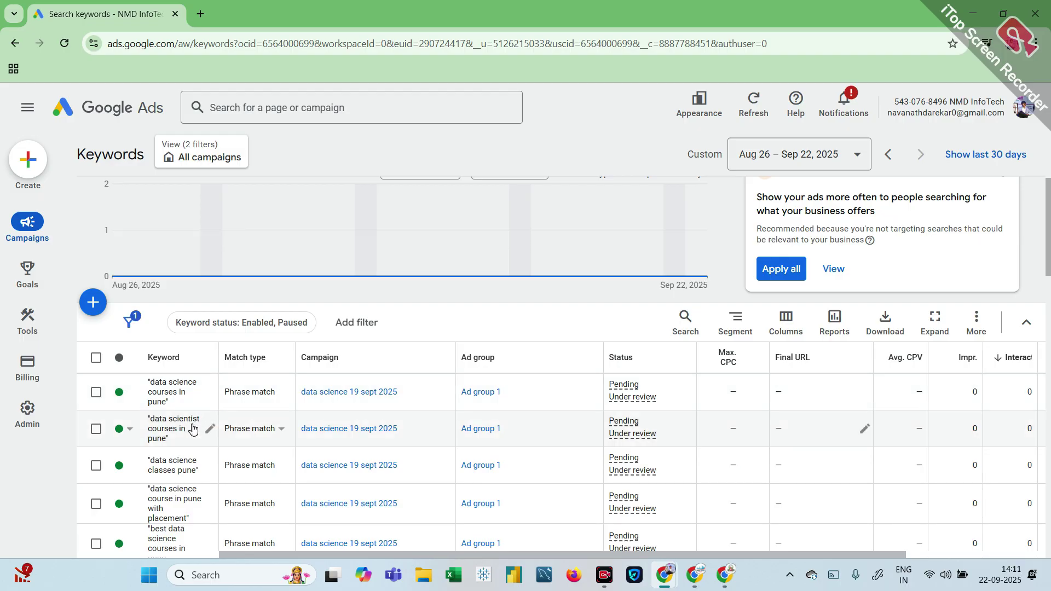
scroll(193, 429, down, 3)
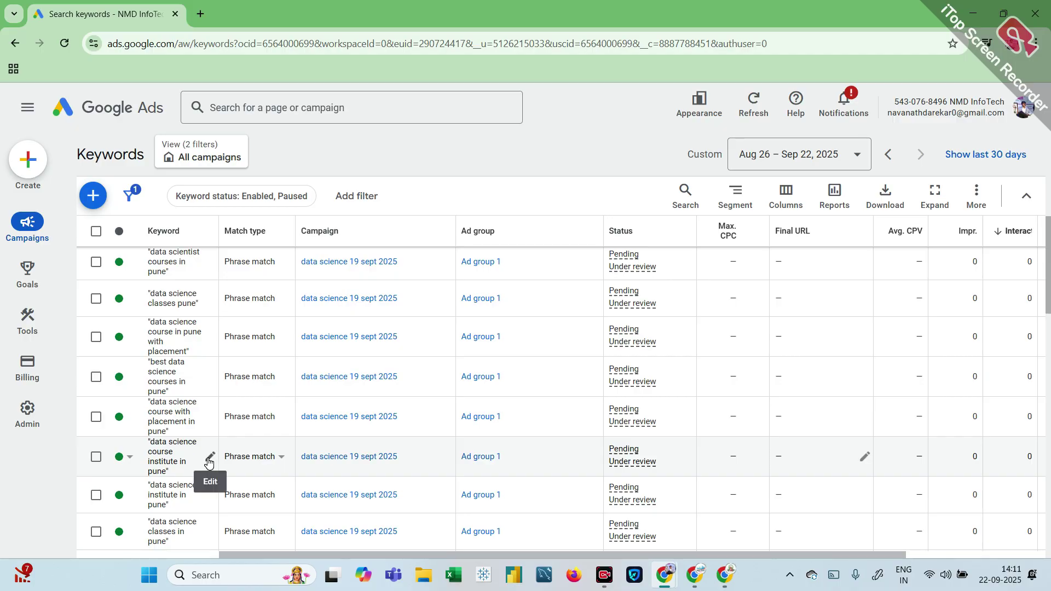
click(209, 457)
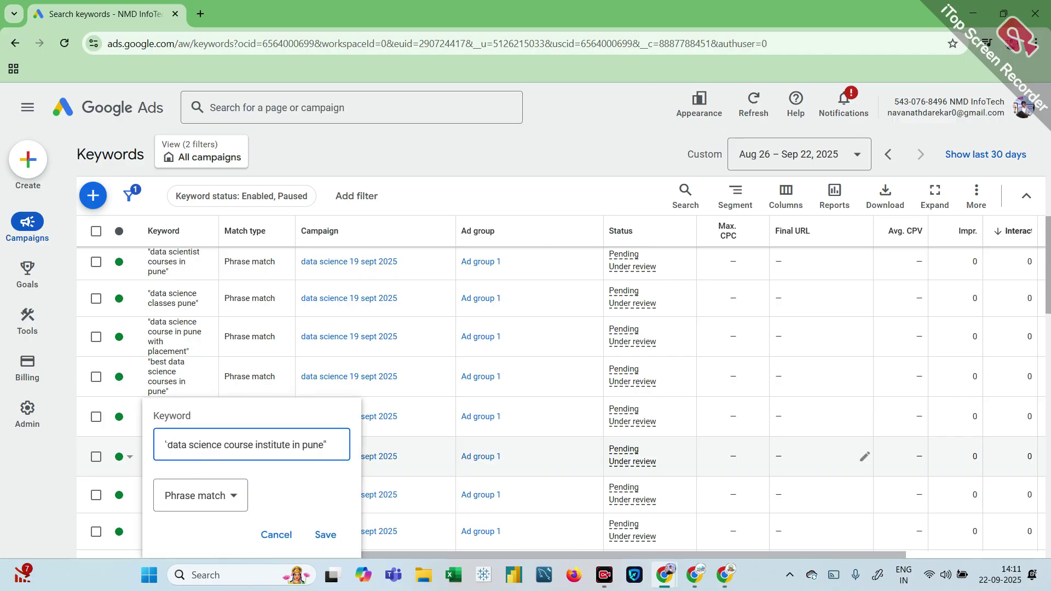
key(BackSpace)
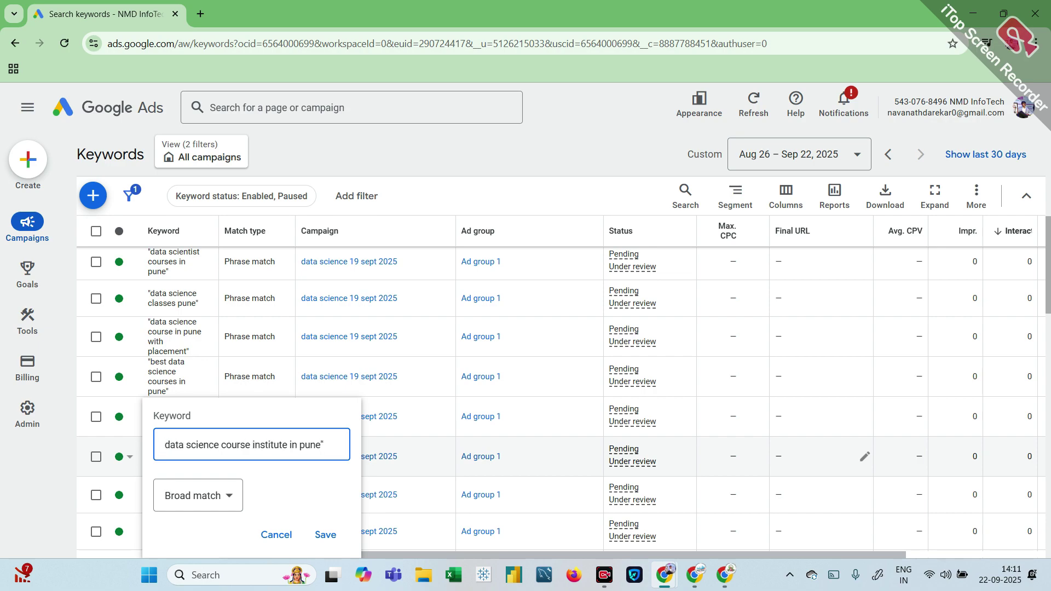
text([)
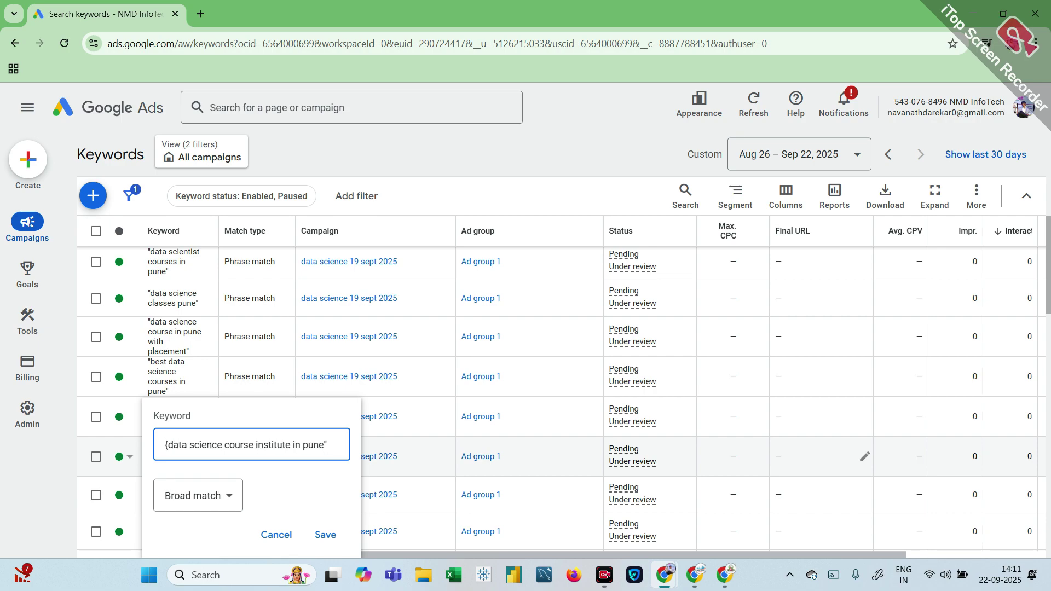
key(BackSpace)
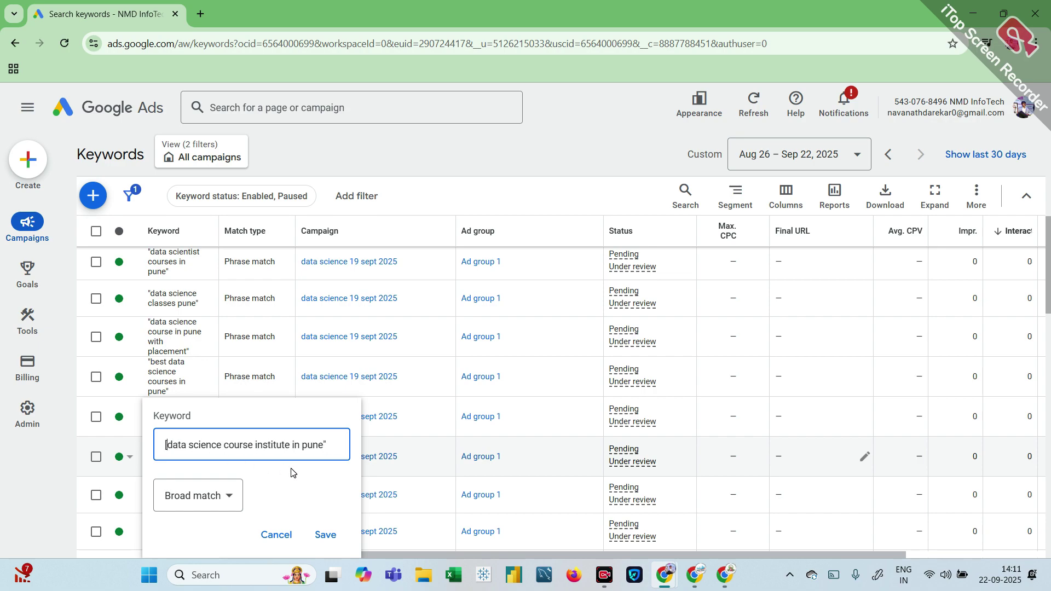
key(BackSpace)
text(])
click(328, 535)
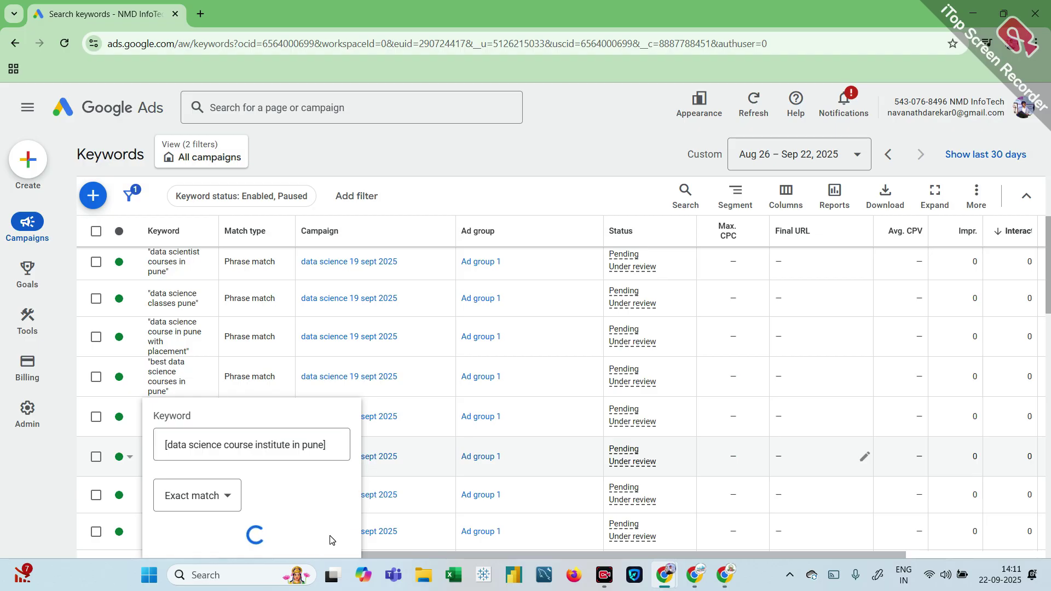
Step: Select four Pune course keywords, then go to the account Overview page
click(94, 301)
click(96, 337)
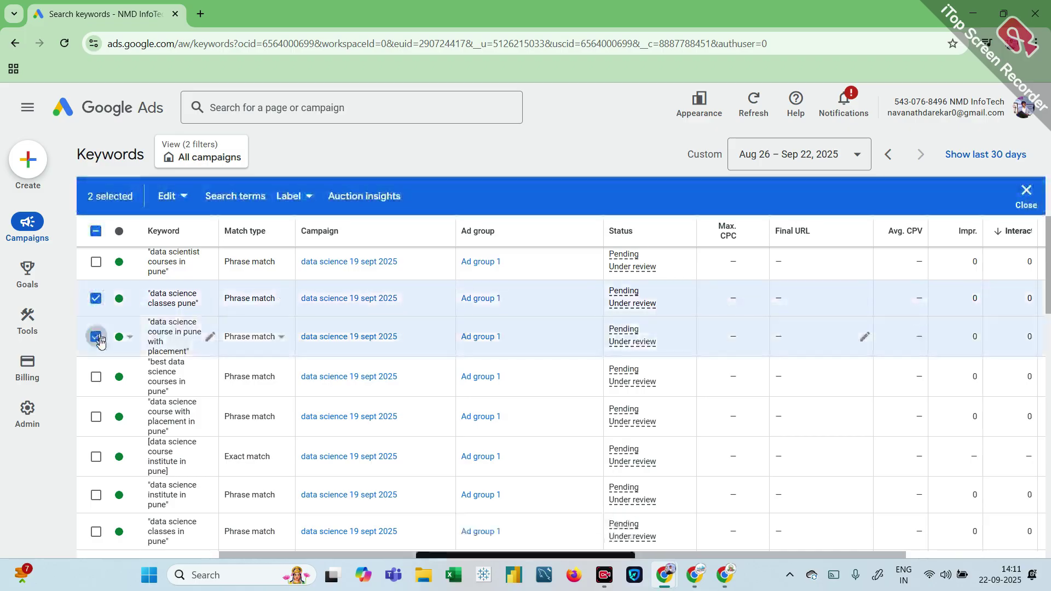
click(96, 377)
click(97, 418)
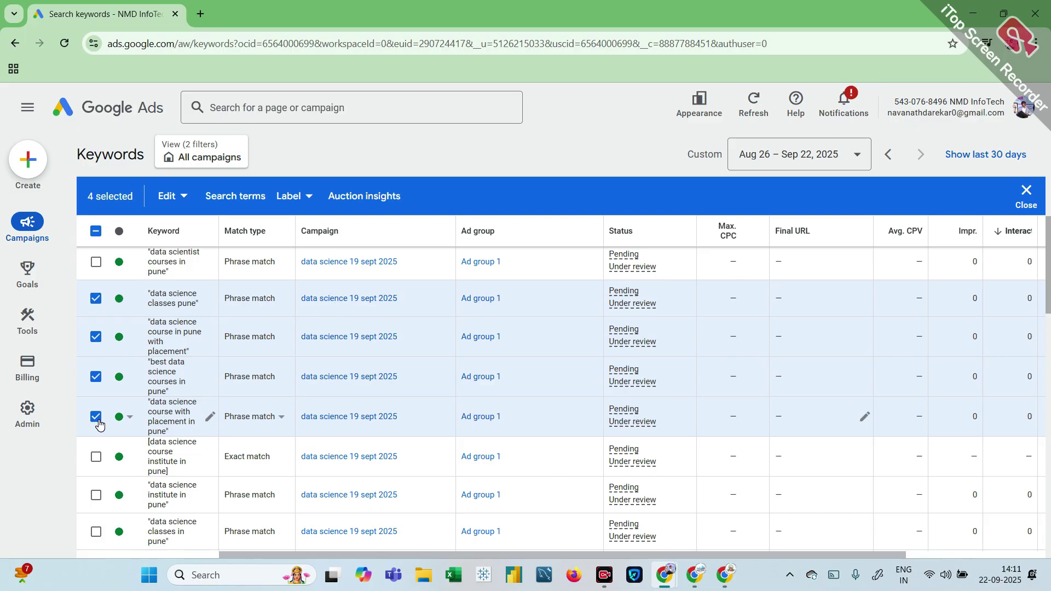
mouse_move(33, 235)
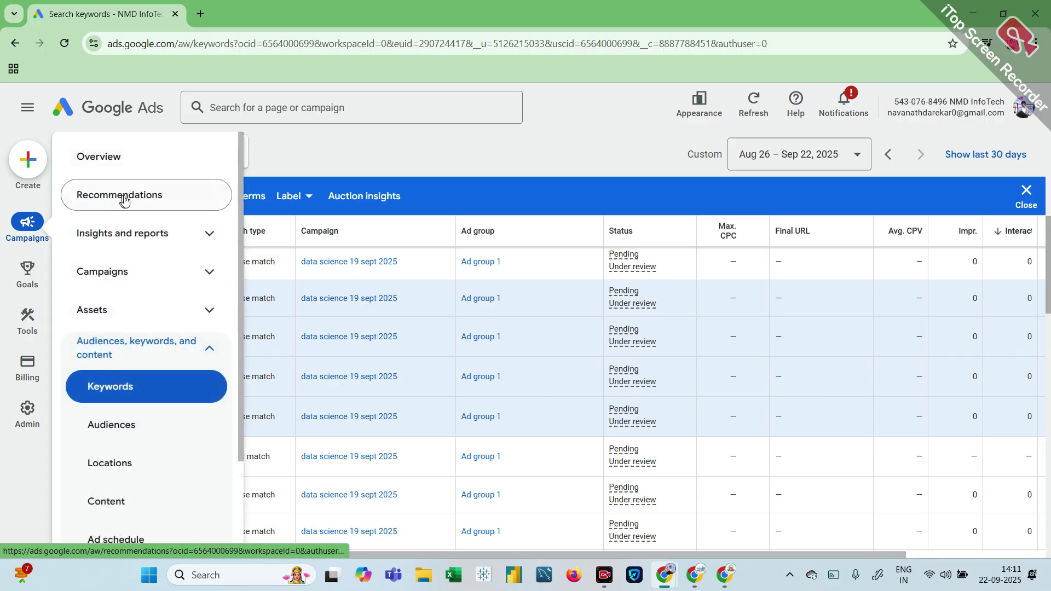
click(125, 159)
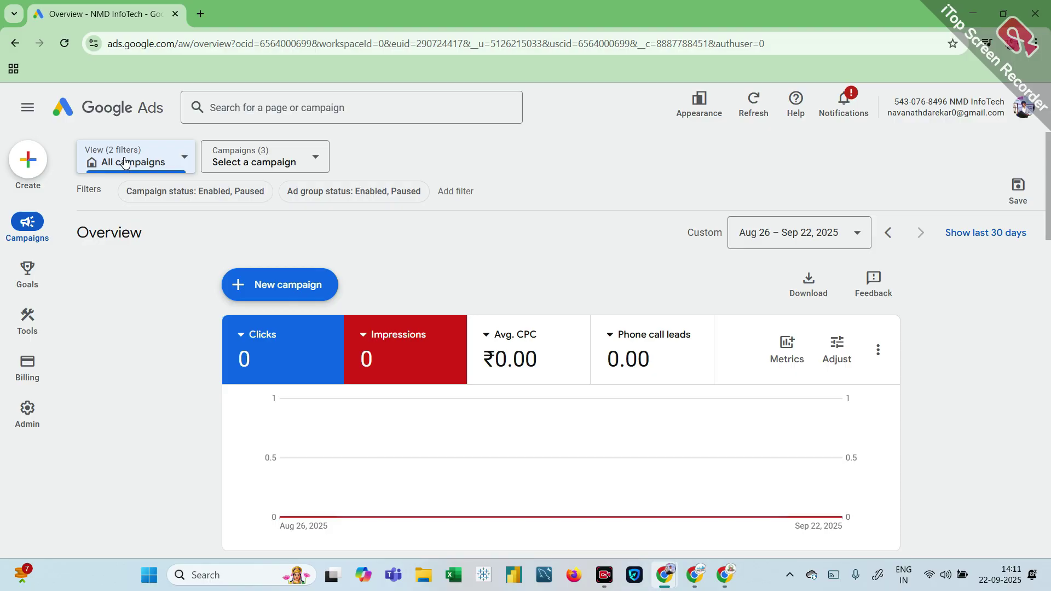
Step: Close the Google Ads tab and return to the live Google Meet call
click(175, 16)
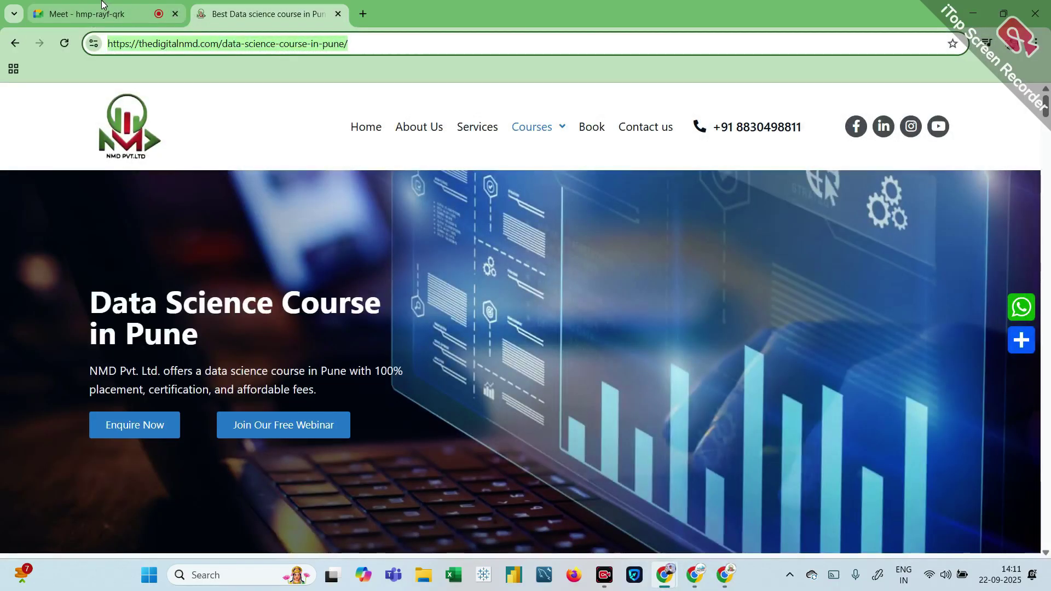
click(102, 3)
click(544, 418)
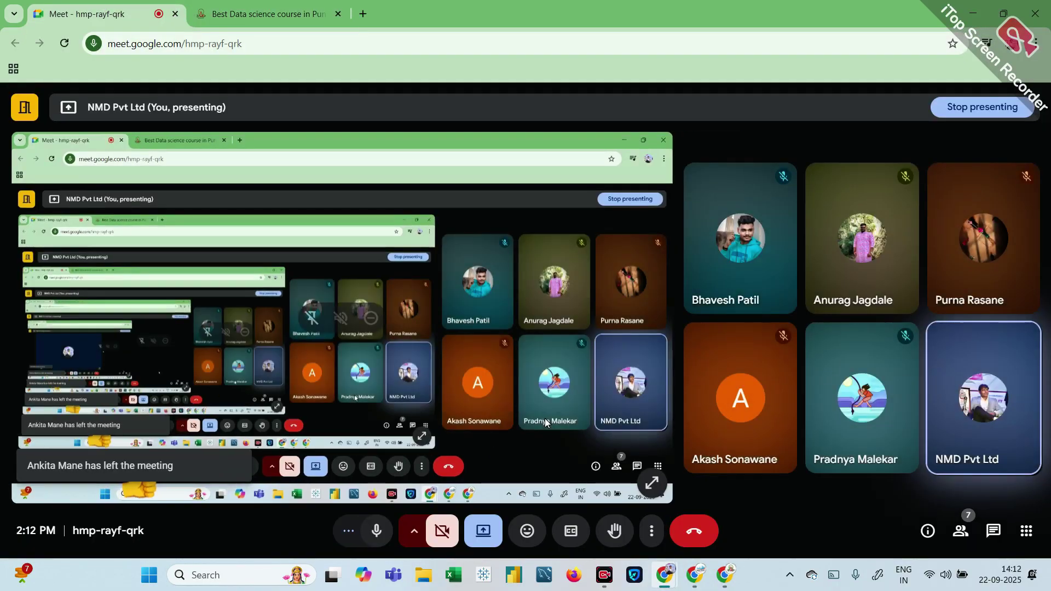